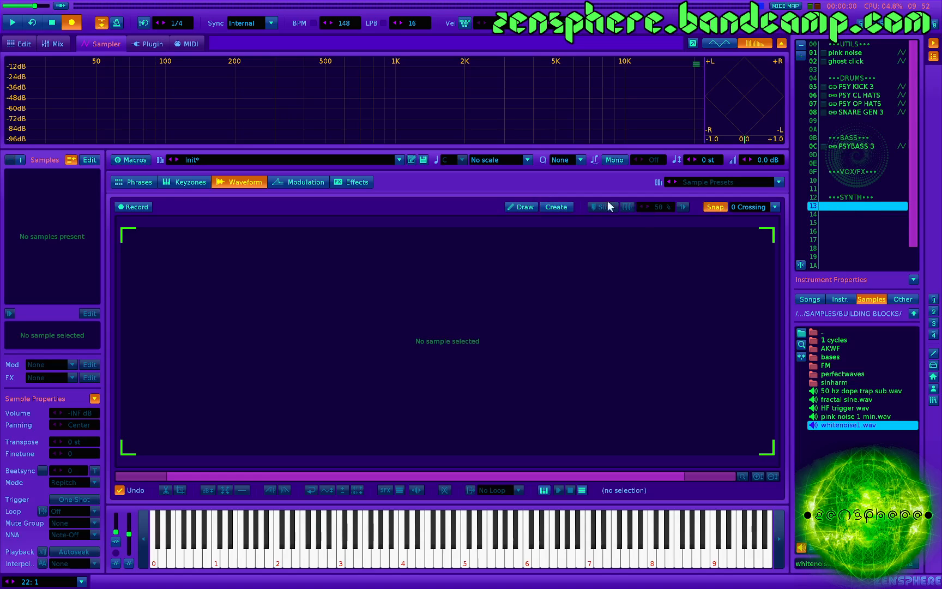
- Create a new mono 44100 Hz, 16-bit sample that is 1 sample long and draw its waveform up to maximum level
click(553, 207)
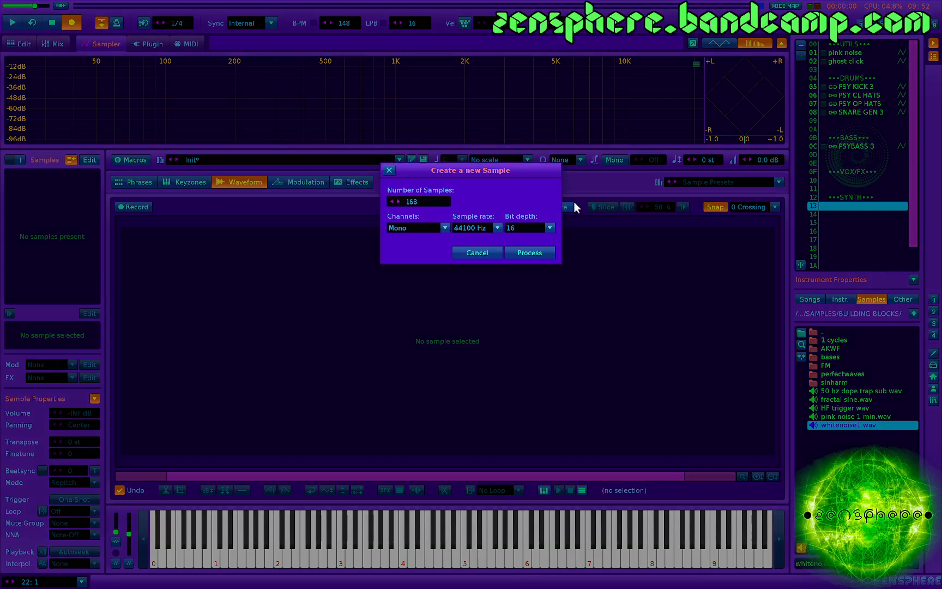
double_click(422, 202)
text(1)
click(527, 254)
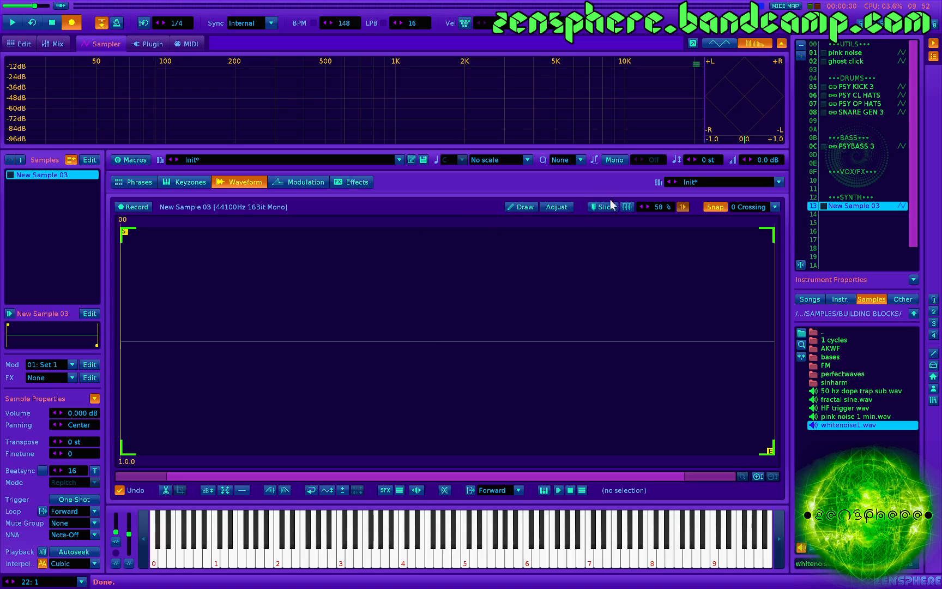
click(526, 207)
drag(447, 281, 451, 181)
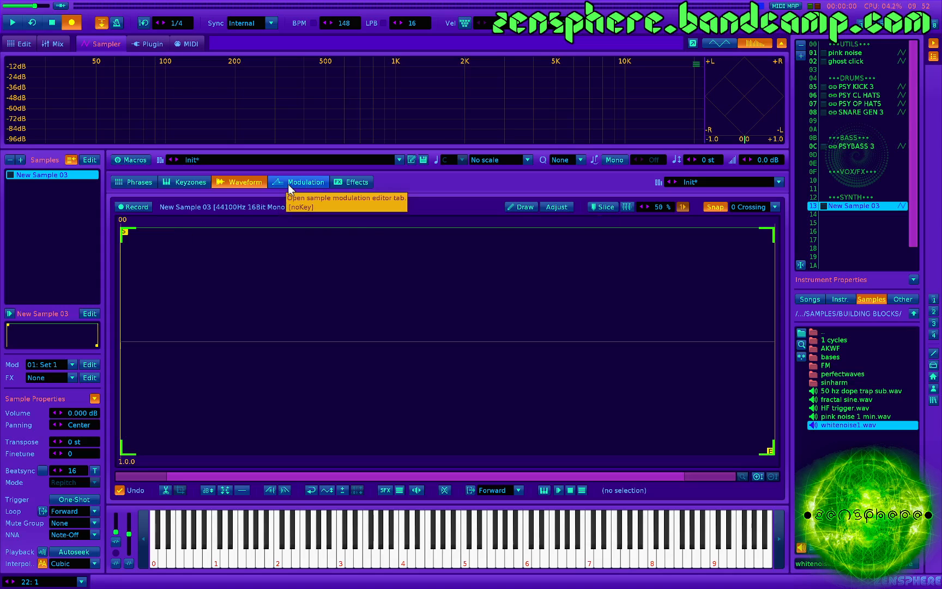
- Create an FX chain for the new sample and add the RingMod effect to it
click(352, 178)
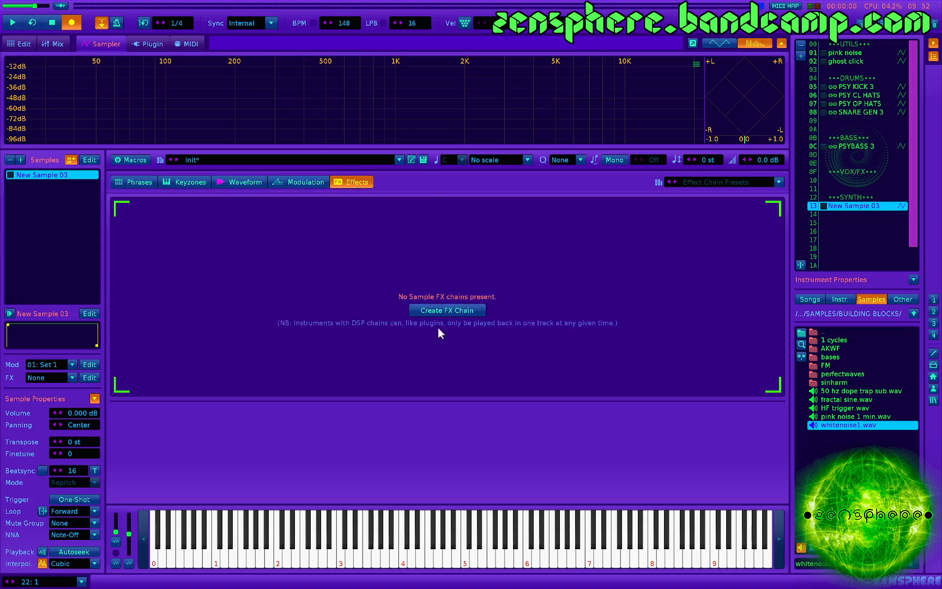
click(440, 311)
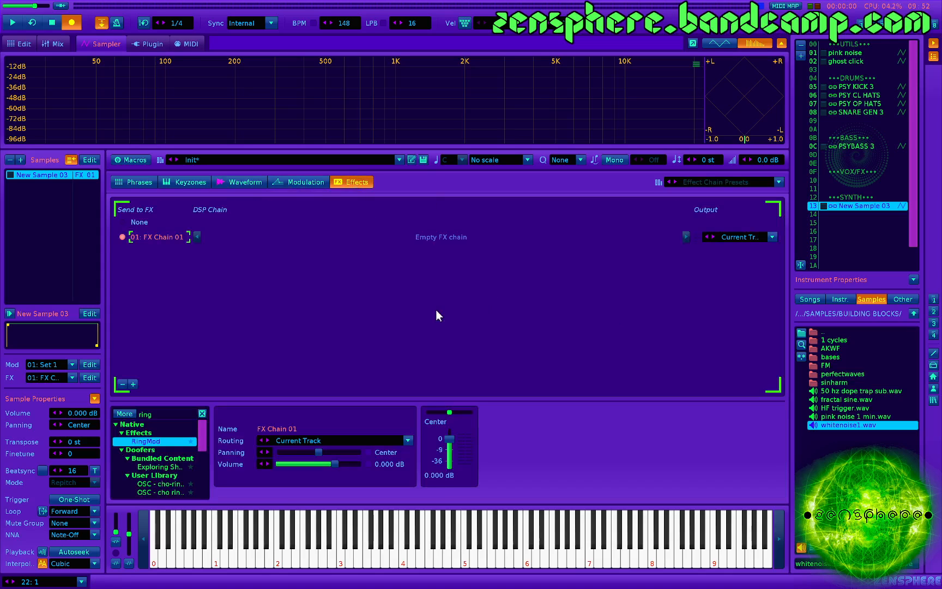
double_click(161, 441)
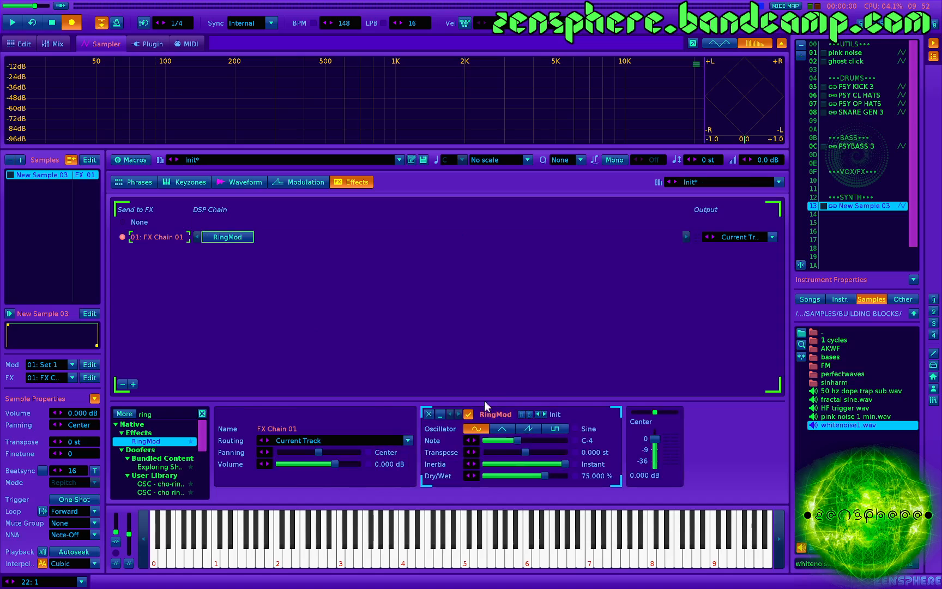
- Play test notes and sweep RingMod's Note parameter up and down to audition different pitches
key(z)
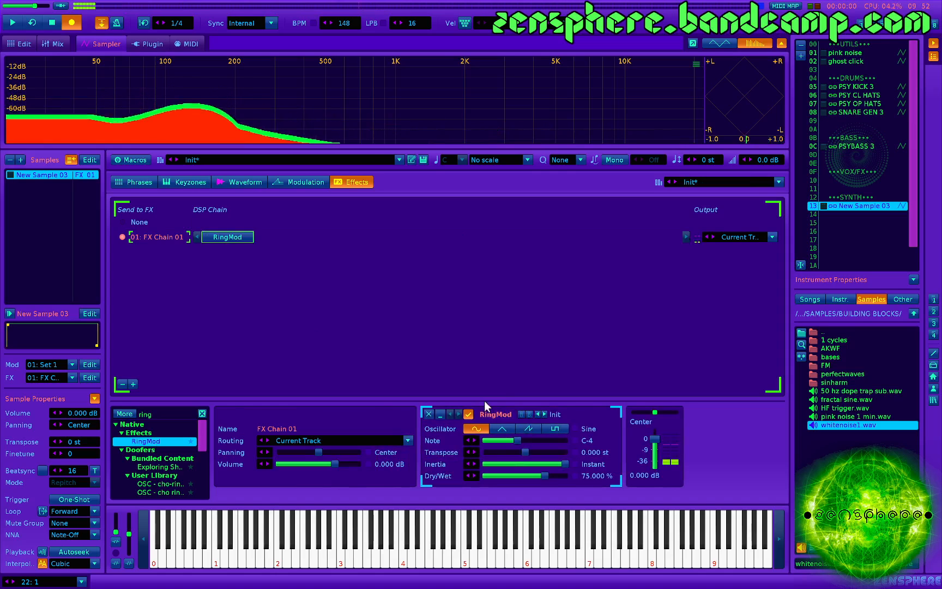
key(z)
mouse_move(532, 441)
mouse_down()
mouse_move(516, 441)
mouse_move(543, 441)
mouse_up()
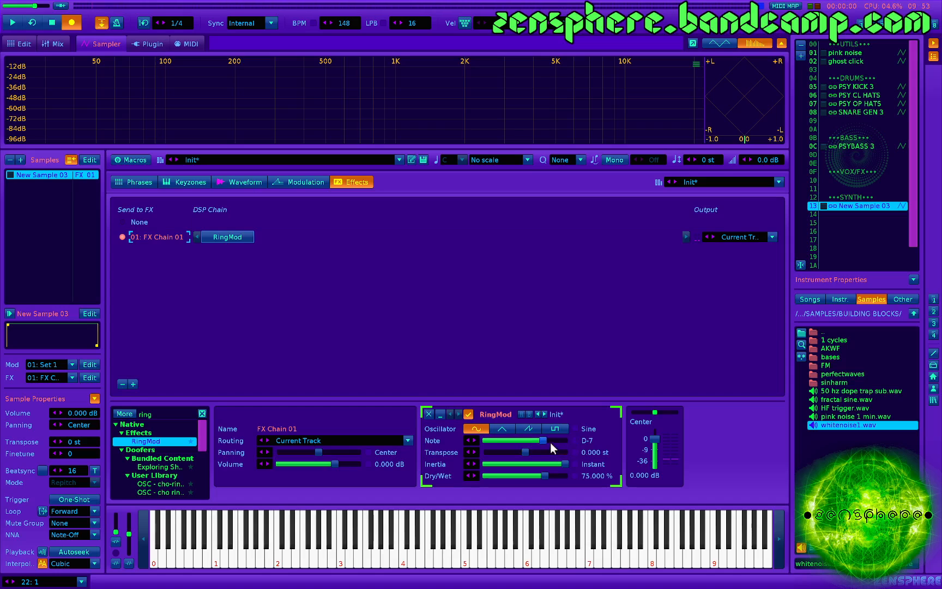
drag(549, 442, 530, 442)
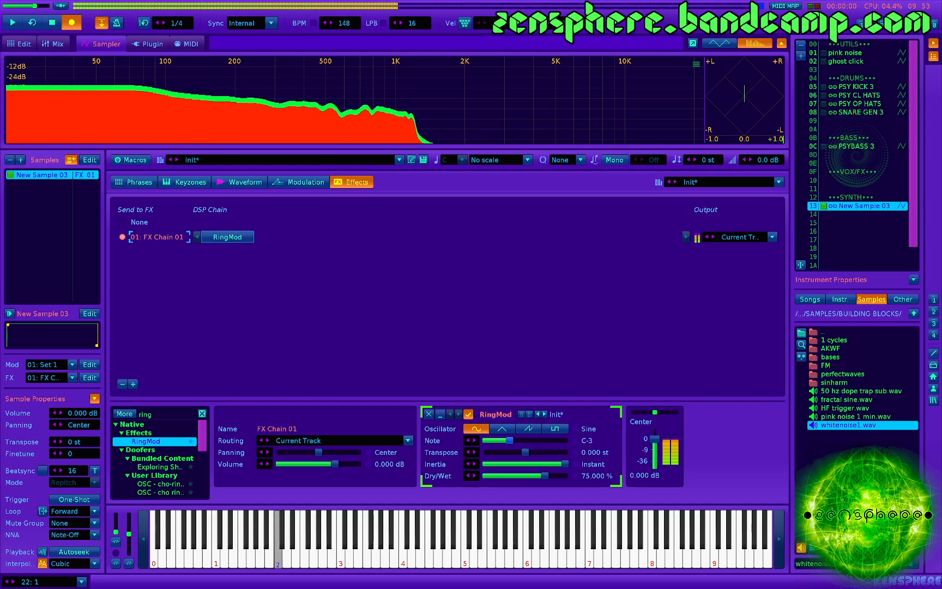
- Audition RingMod's Triangle, sawtooth and Square oscillators and return the oscillator to Sine
click(503, 429)
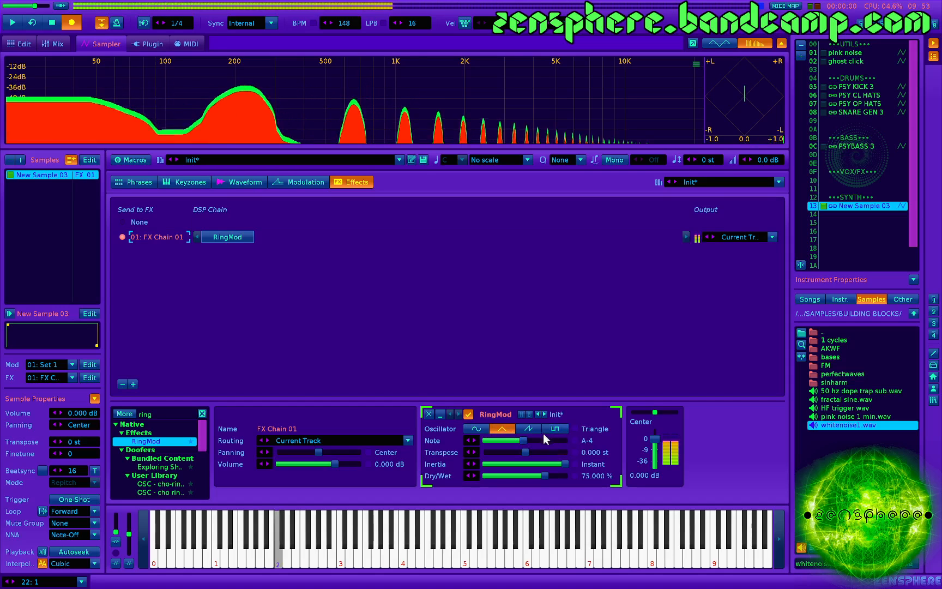
click(530, 427)
click(562, 431)
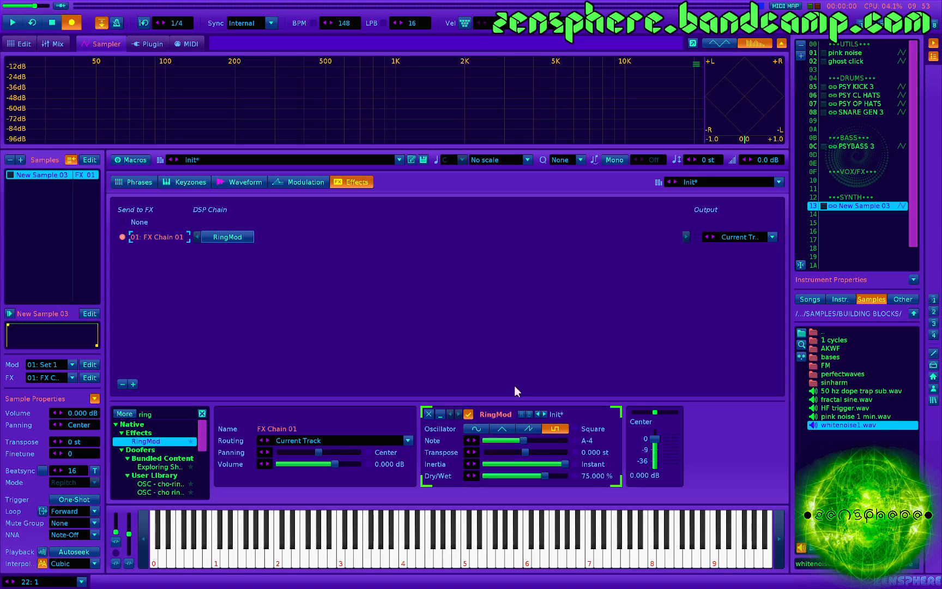
click(476, 428)
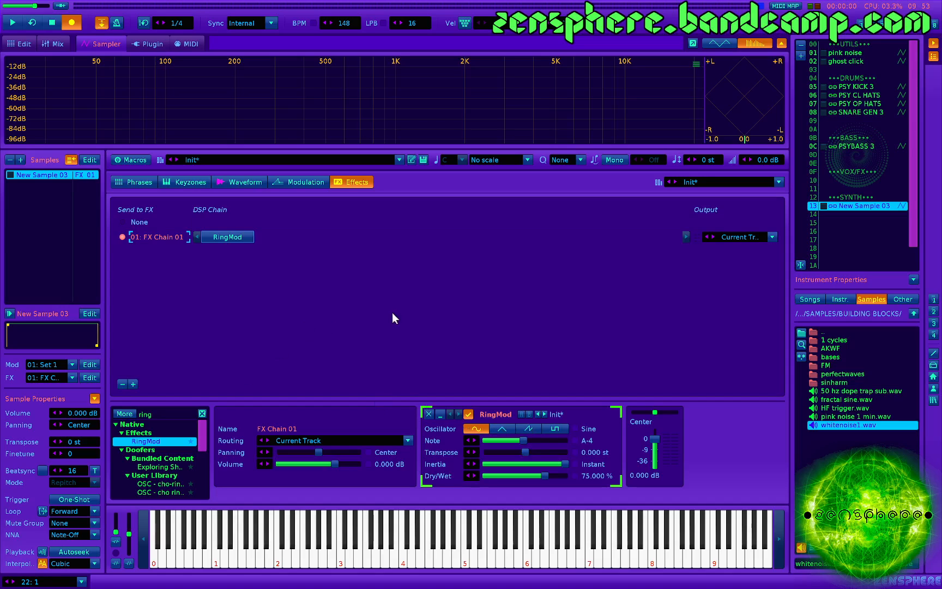
key(z)
- Clear the effect search, add a *Key Tracker device to the FX chain, and place it before RingMod
click(203, 413)
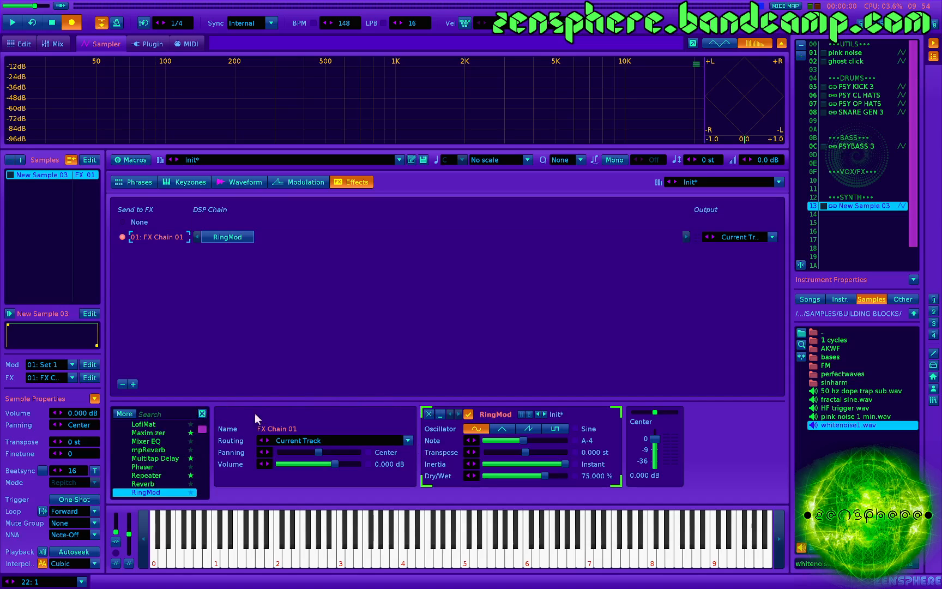
scroll(170, 477, up, 3)
scroll(171, 477, up, 5)
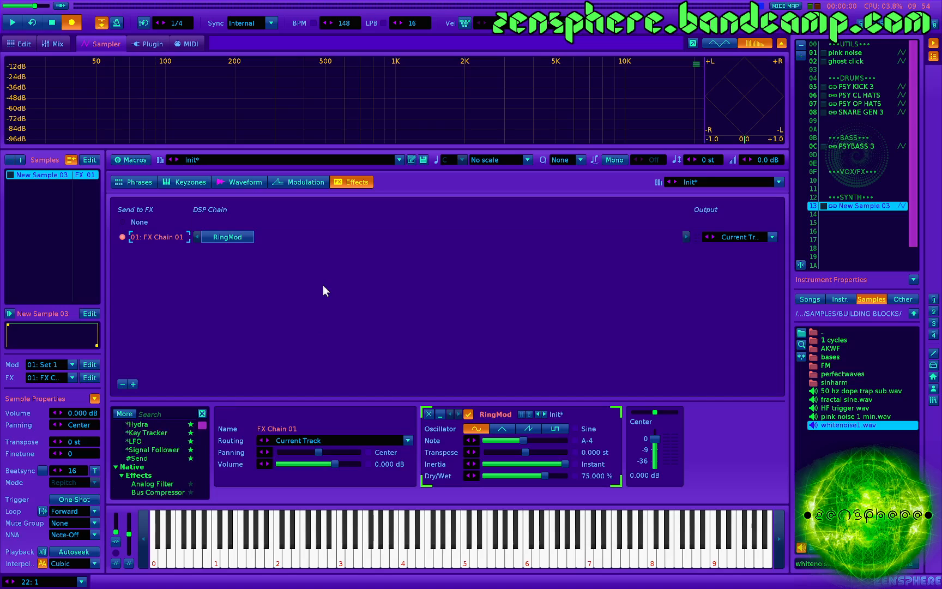
key(v)
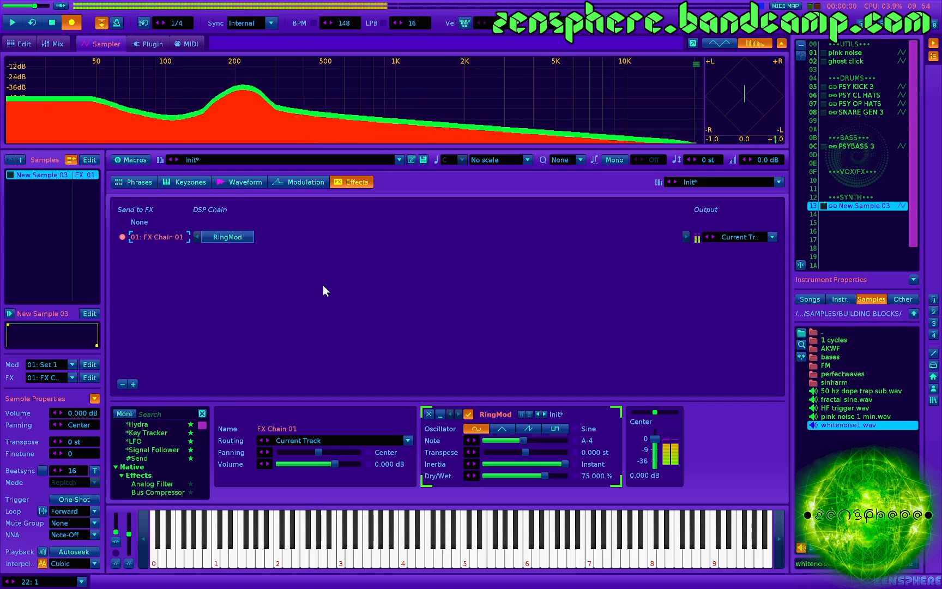
key(z)
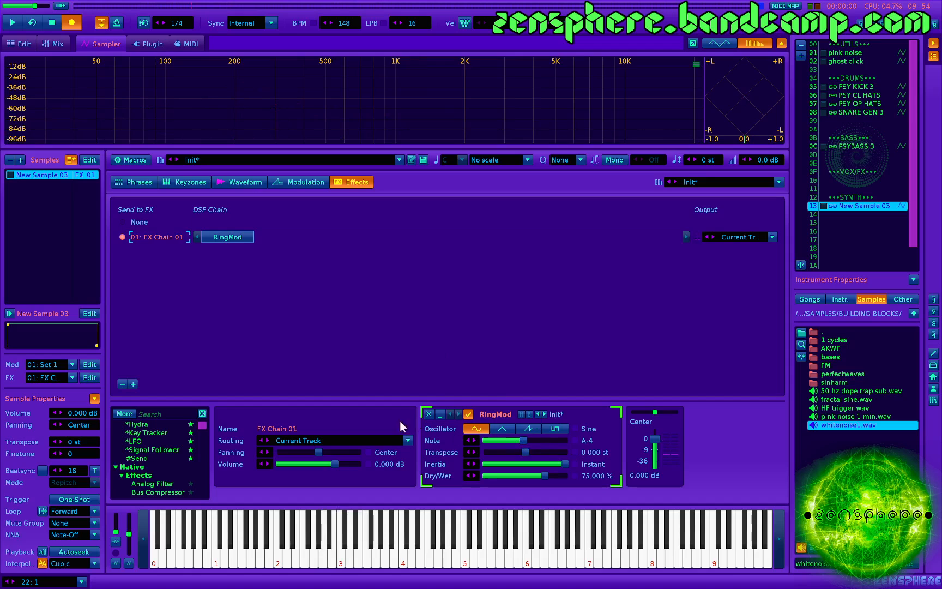
click(139, 433)
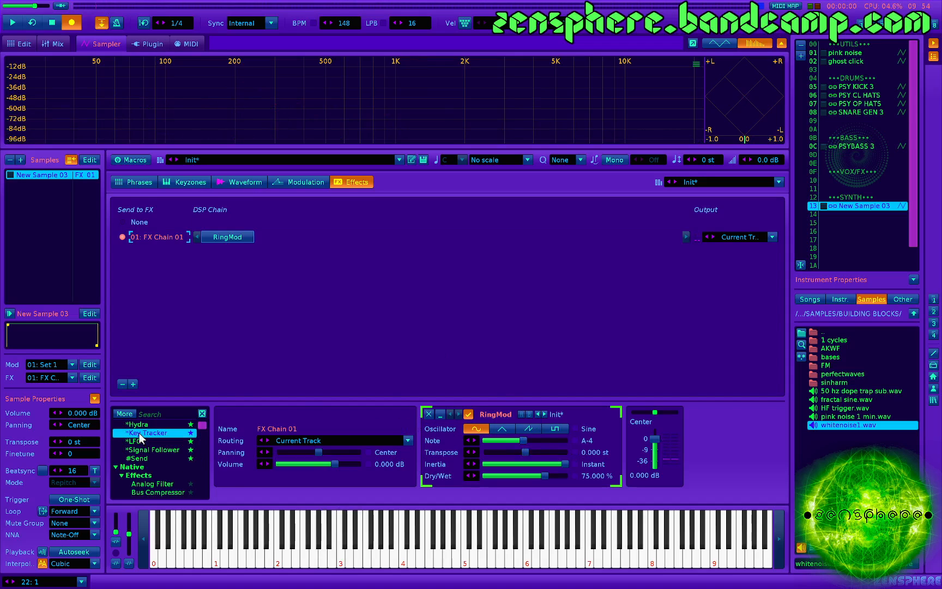
double_click(139, 433)
drag(291, 240, 210, 235)
- Set the Key Tracker's destination to RingMod's Note parameter
click(480, 446)
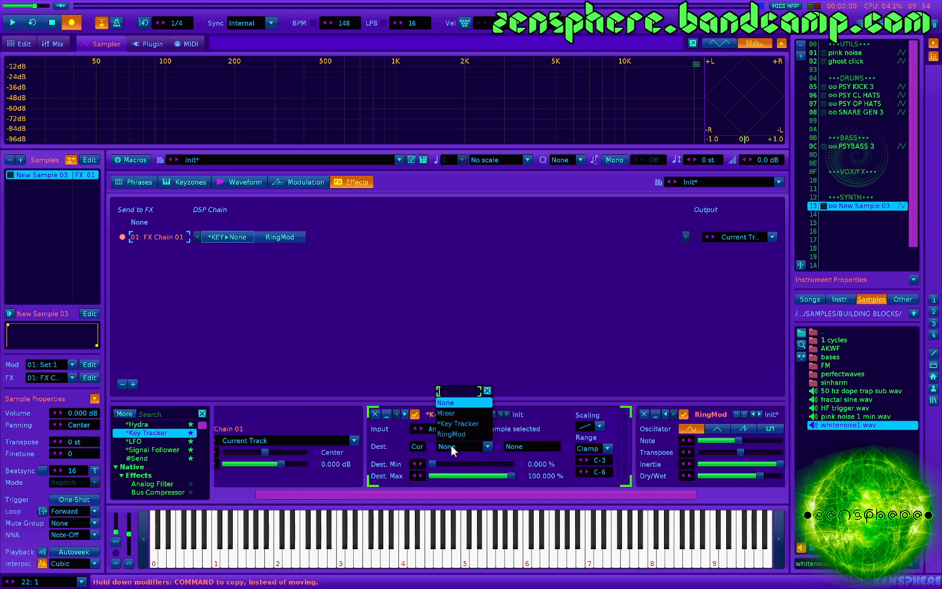
click(488, 421)
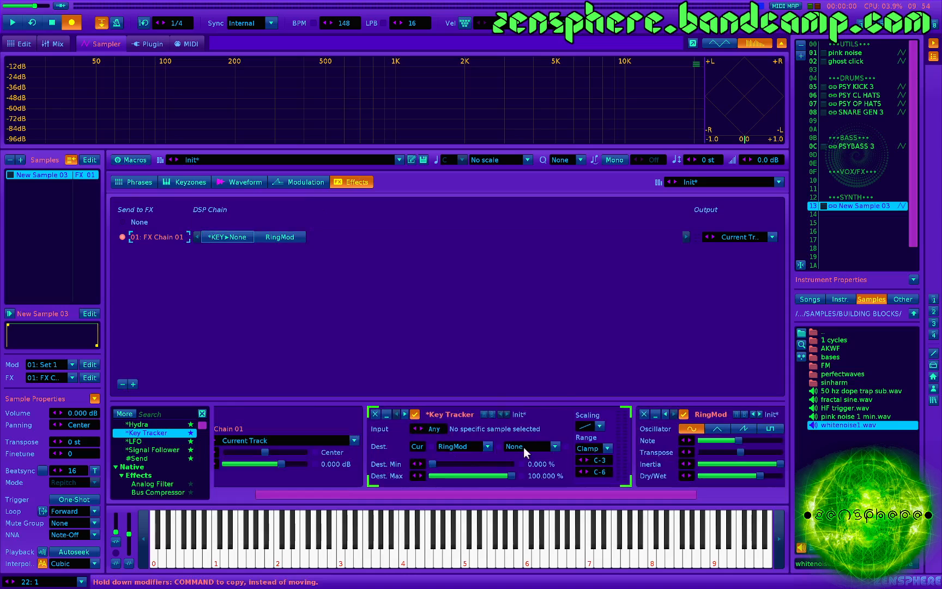
click(524, 447)
click(528, 402)
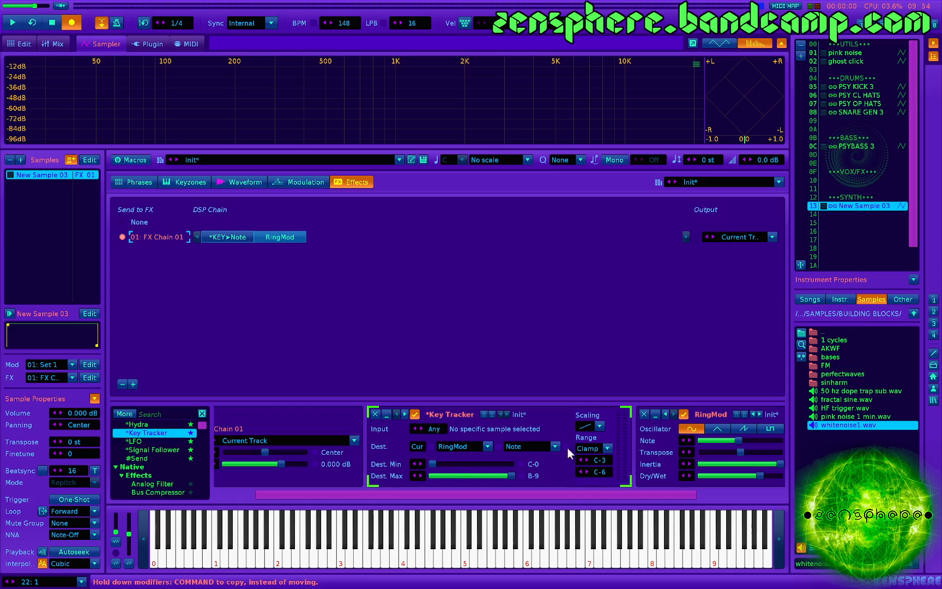
- Play notes across several octaves to check how the Key Tracker drives RingMod's pitch
key(z)
key(x)
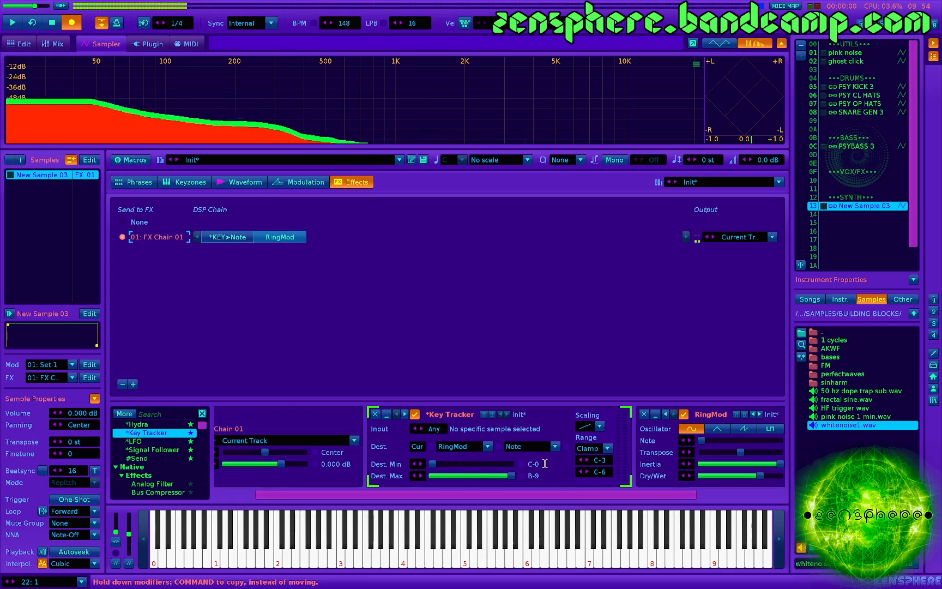
key(c)
key(v)
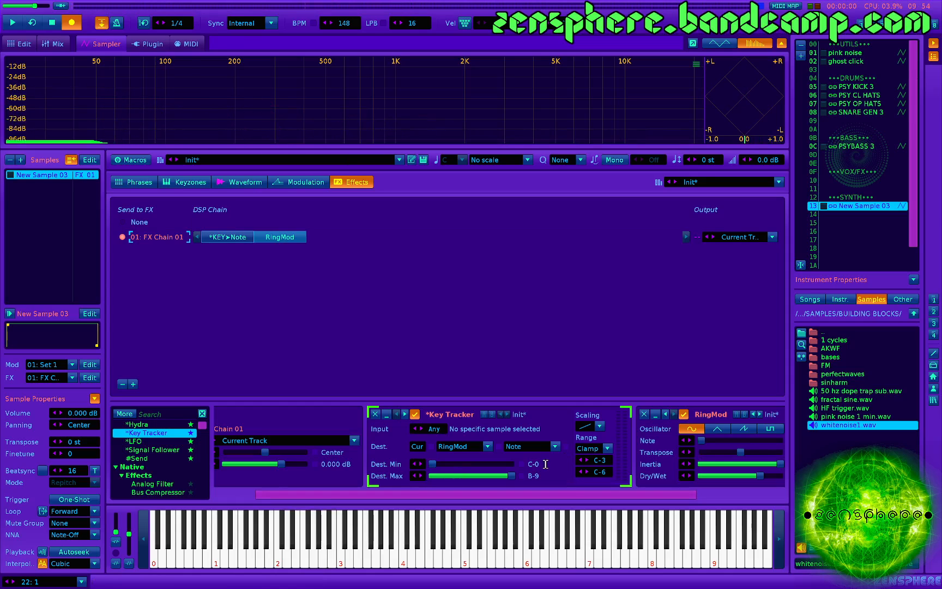
key(z)
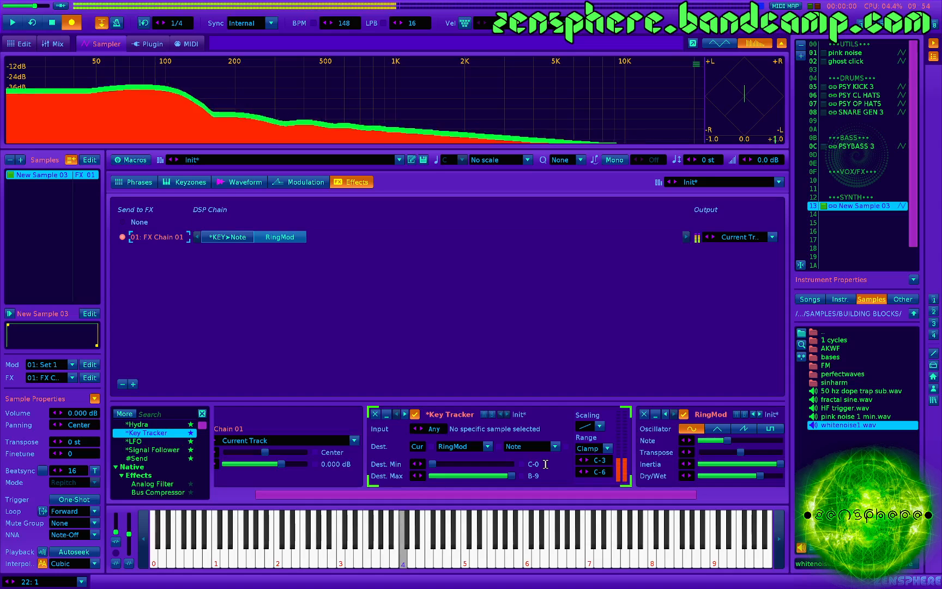
key(c)
key(b)
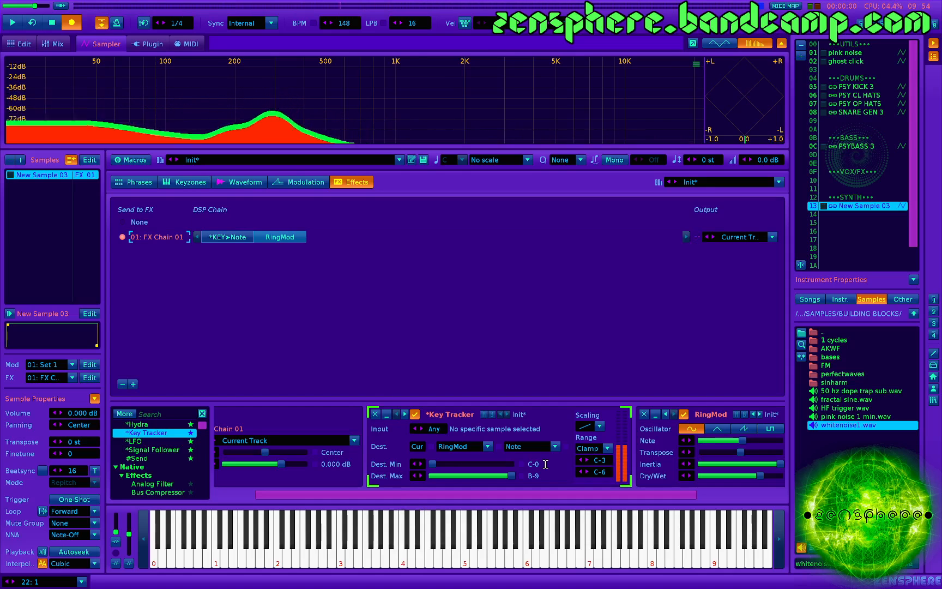
key(q)
key(w)
key(e)
key(i)
key(y)
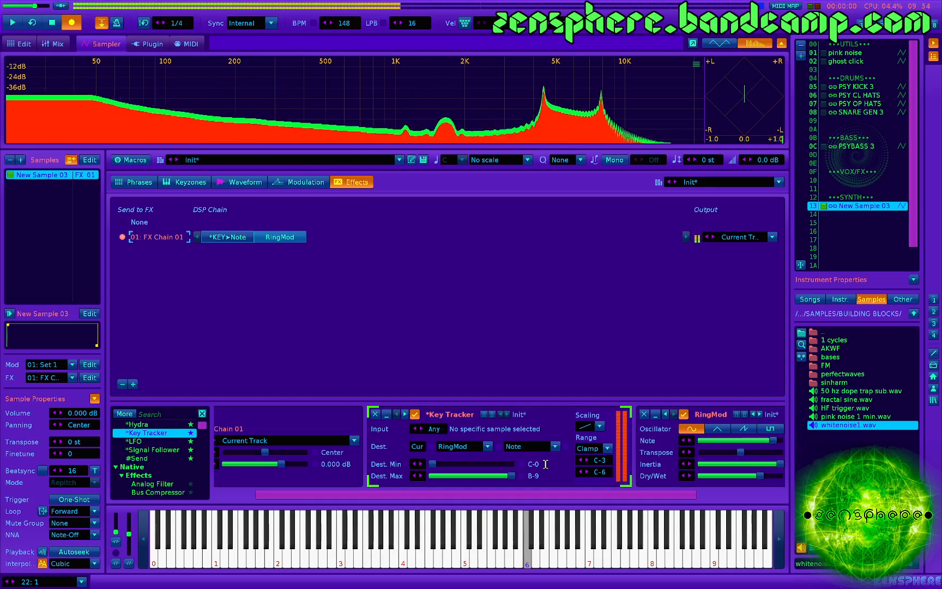
key(e)
key(u)
key(t)
key(e)
key(w)
key(q)
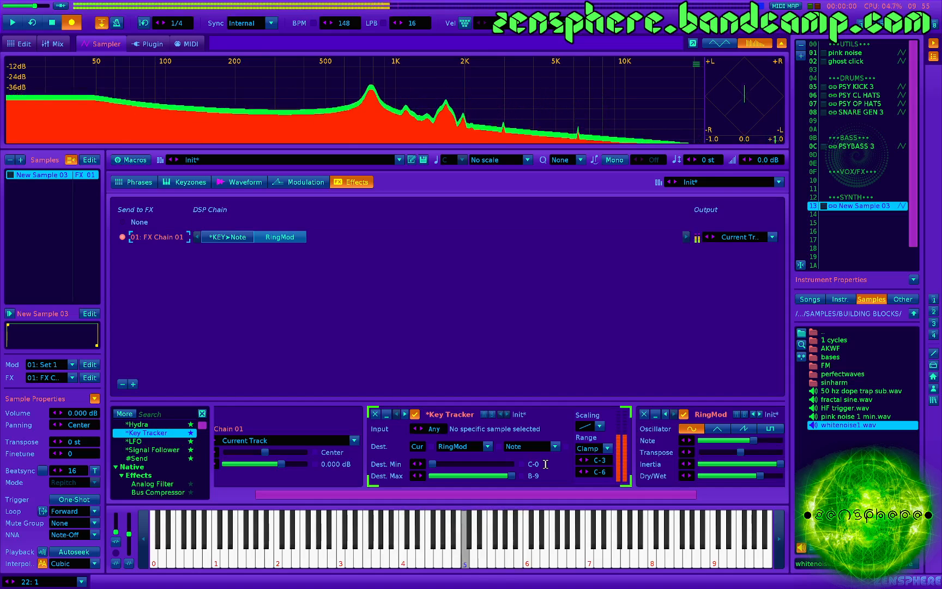
- Test a repeated note and set the Key Tracker's input range to C-0 through B-9
scroll(407, 451, right, 4)
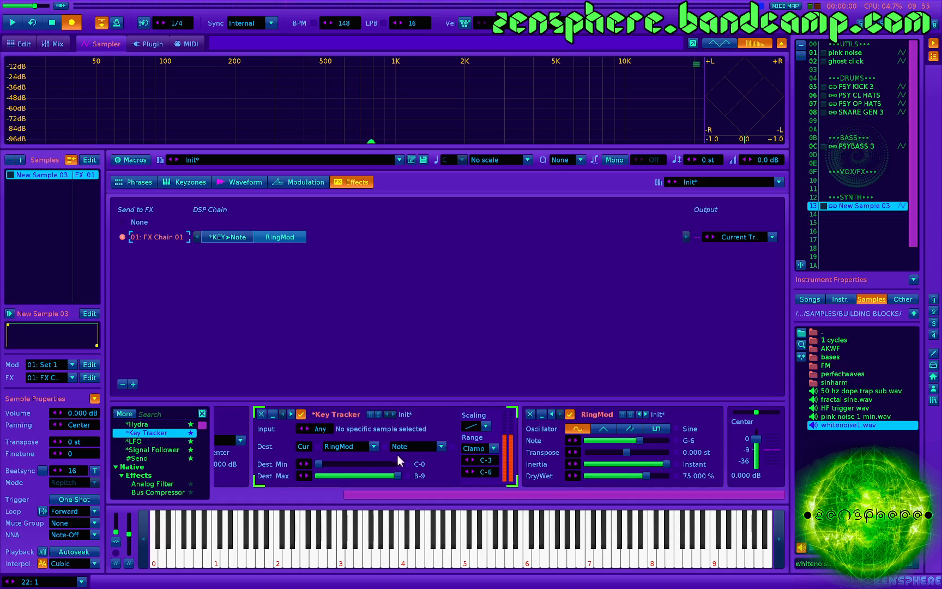
key(q)
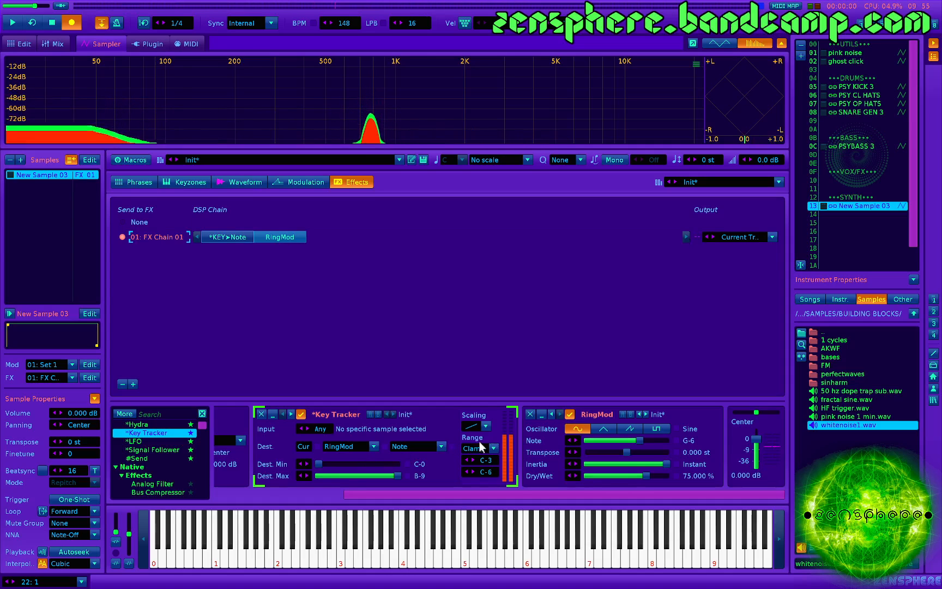
key(q)
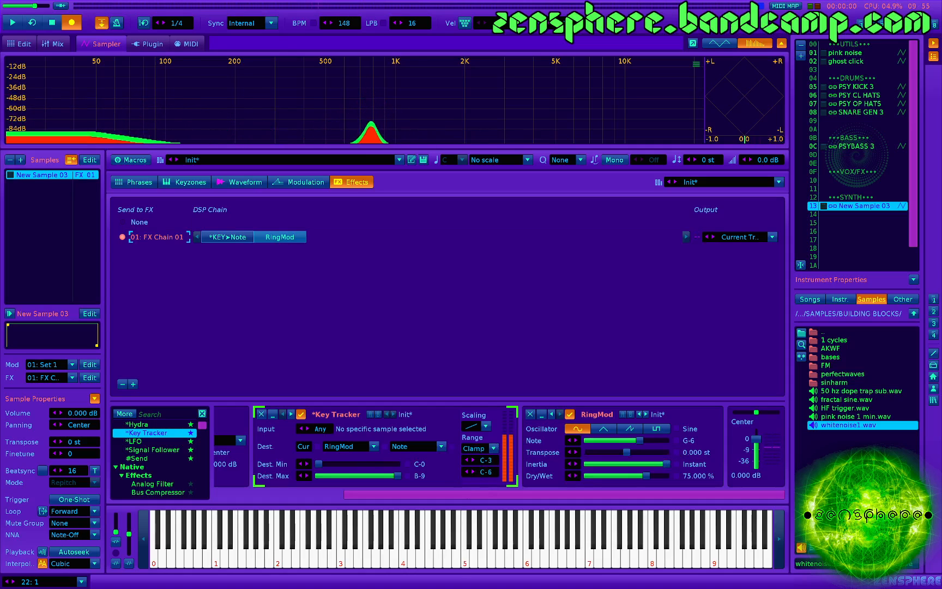
drag(487, 460, 487, 475)
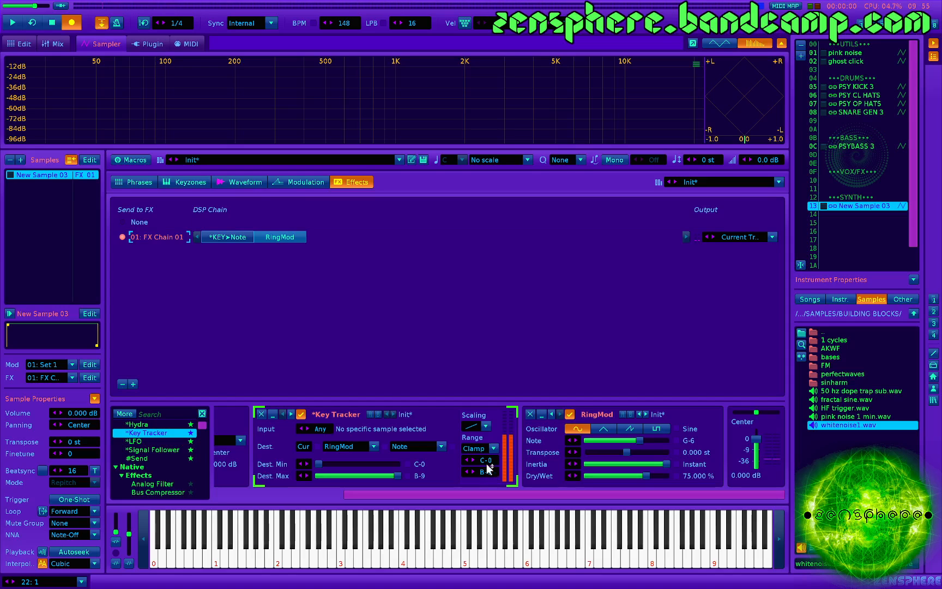
- Play a series of notes to check that RingMod's note follows the played keys with the full range
key(q)
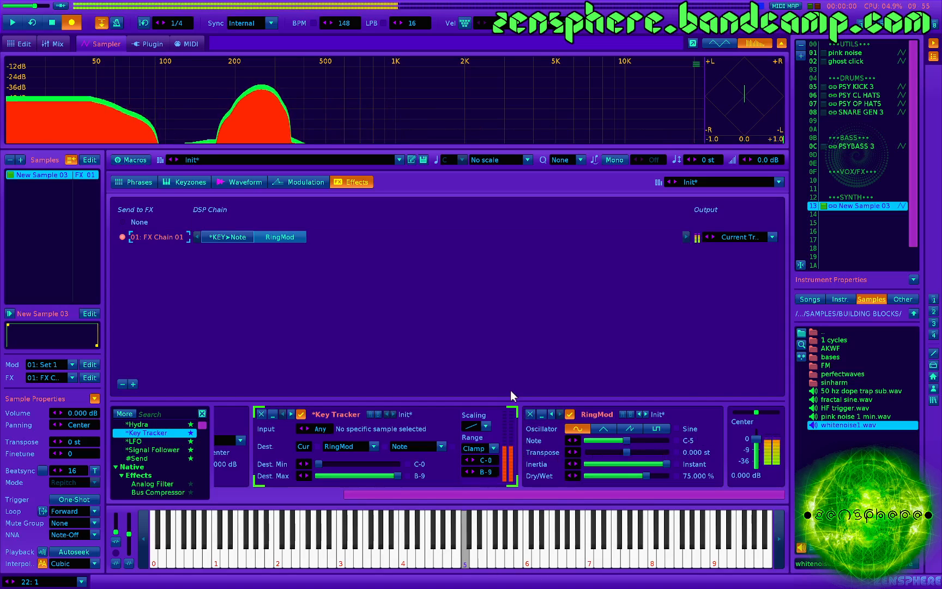
key(w)
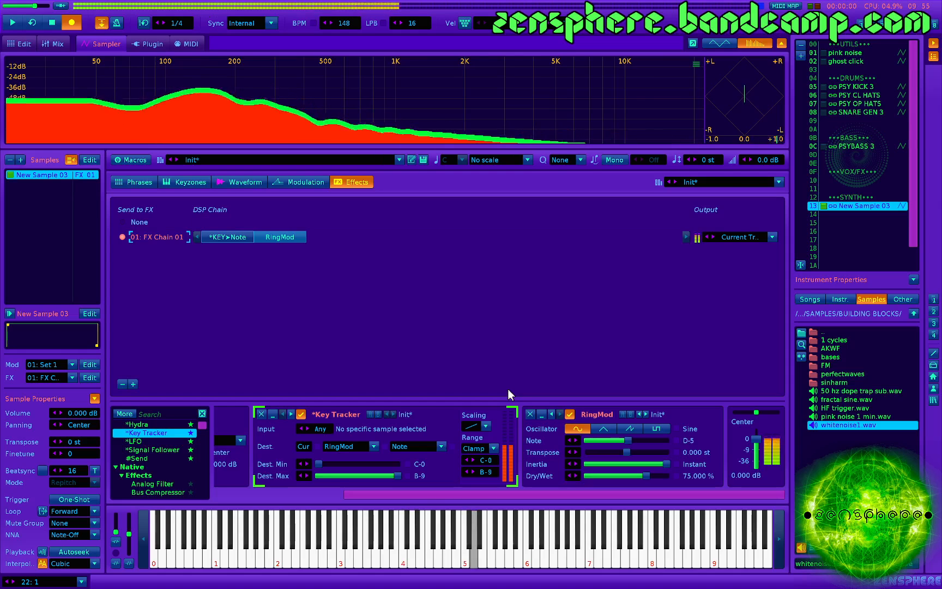
key(c)
key(e)
key(r)
key(b)
key(t)
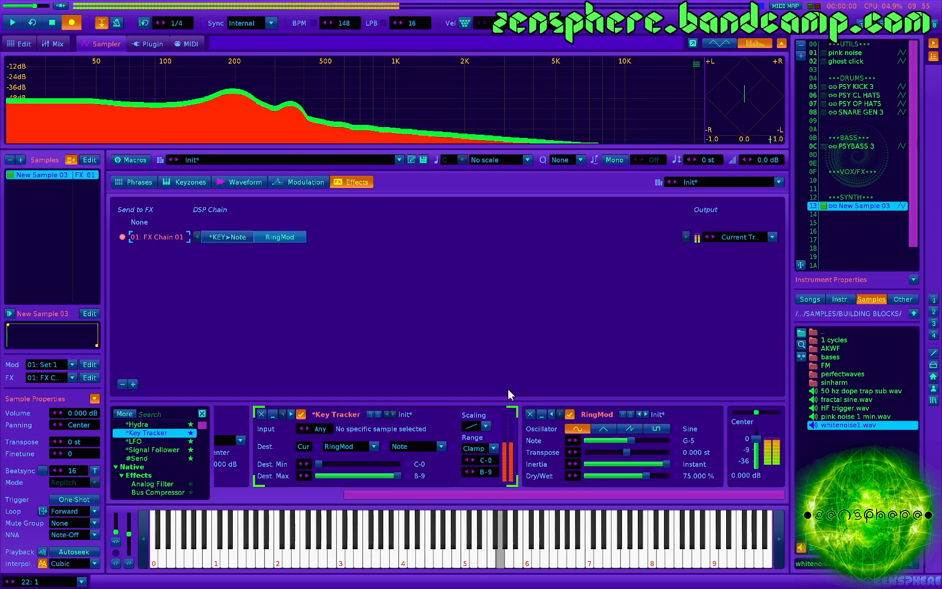
key(n)
key(y)
key(m)
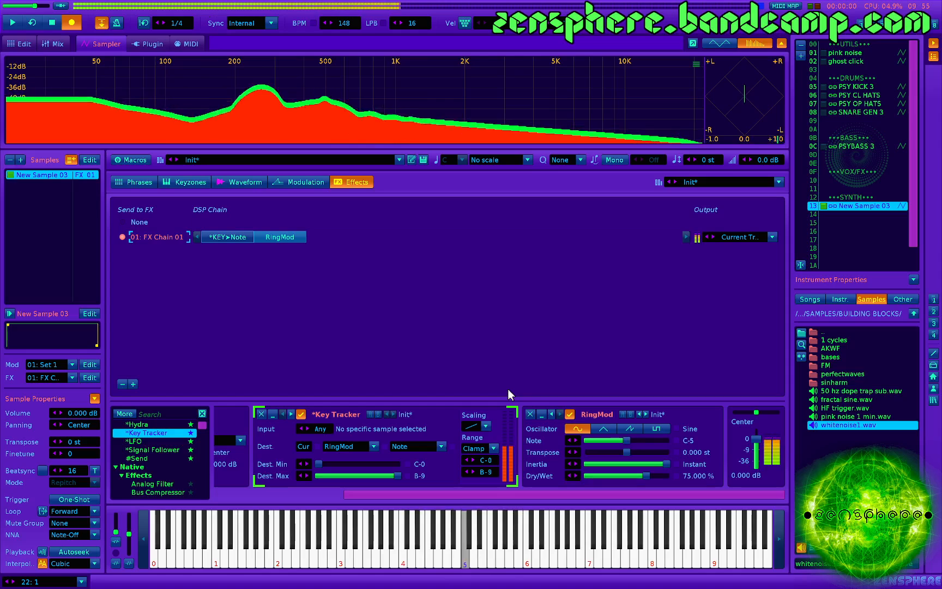
- Set RingMod's Dry/Wet mix to 100%
drag(645, 475, 674, 475)
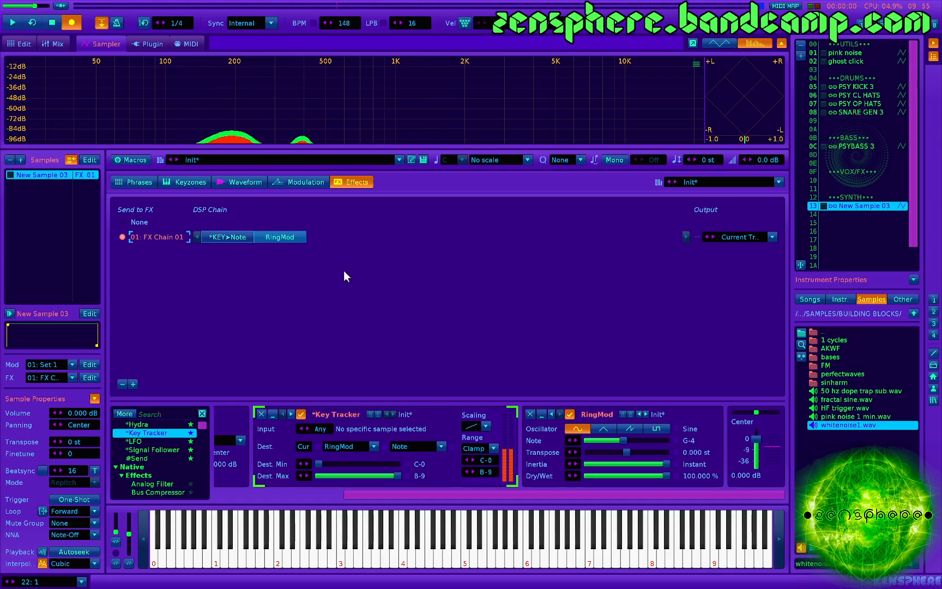
- Add an AHDSR envelope to the volume modulation of Set 1
click(311, 183)
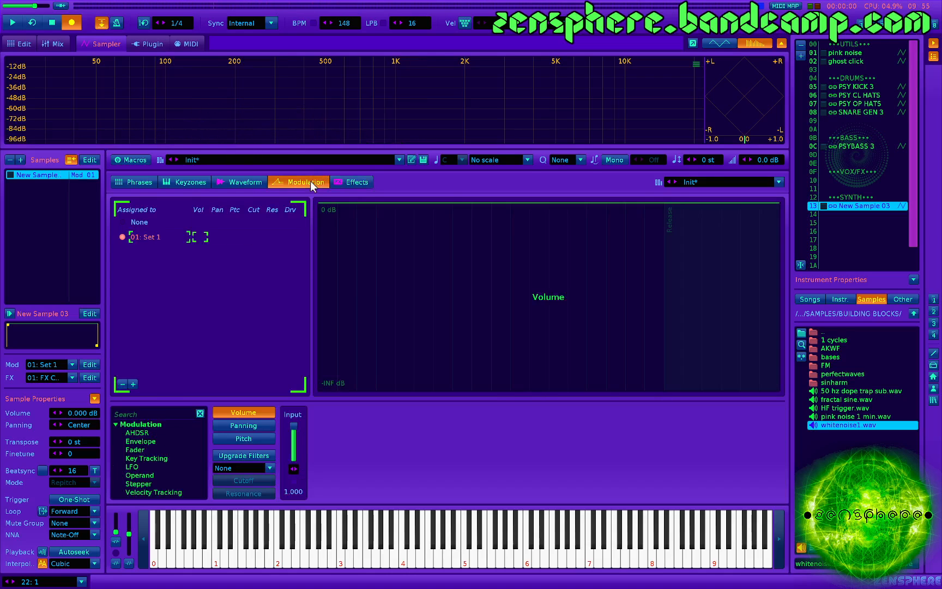
click(244, 183)
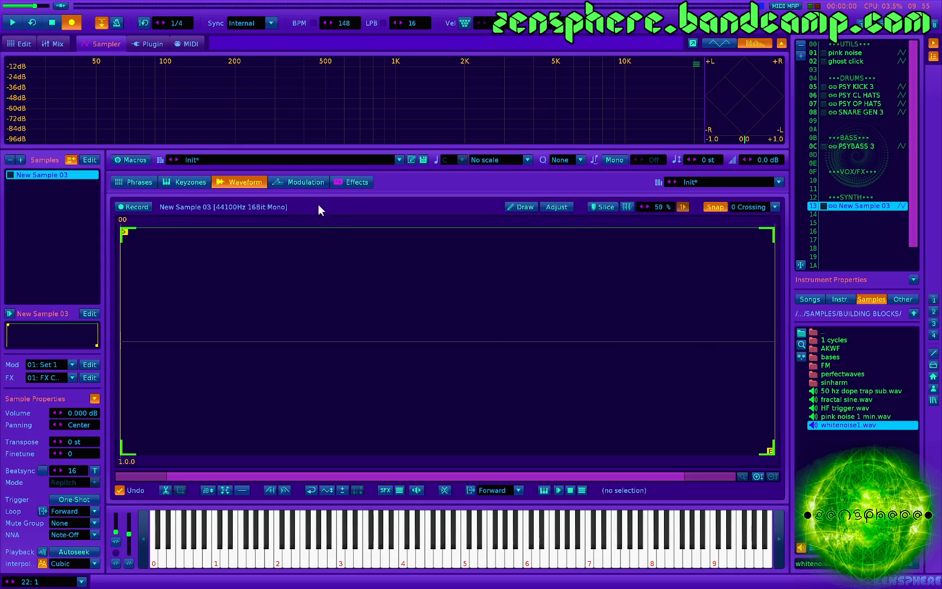
click(316, 181)
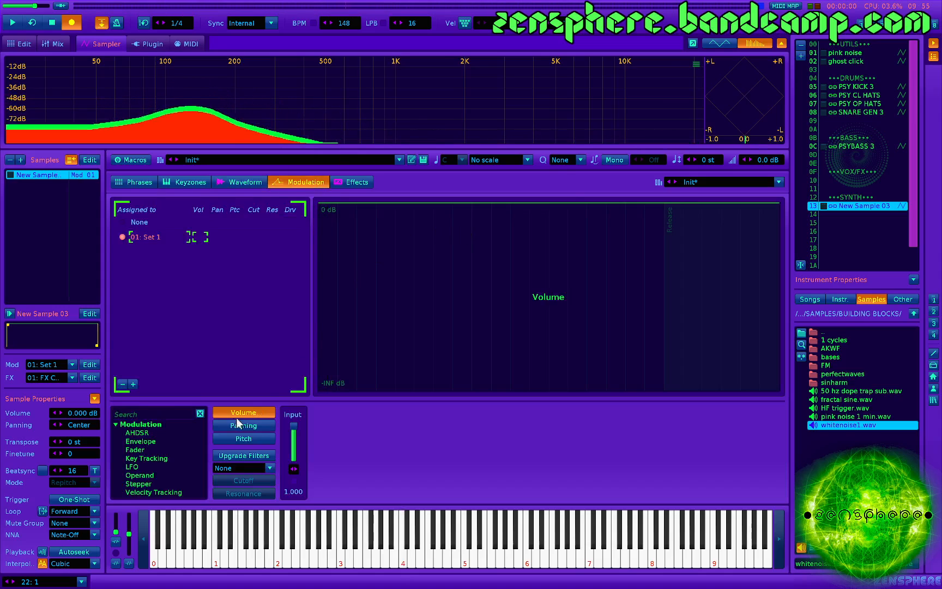
double_click(150, 432)
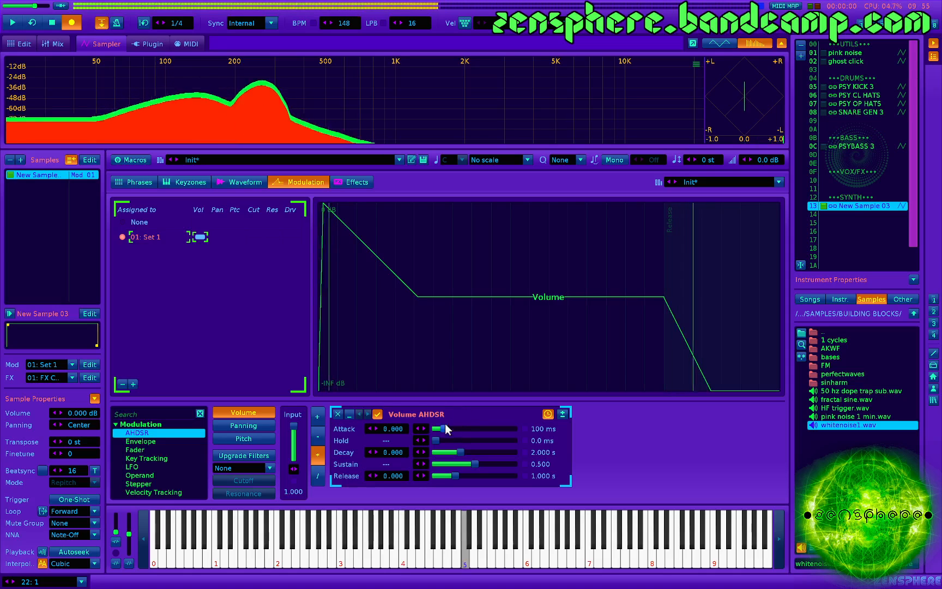
- Shape the volume envelope with an attack of about 1.7 ms, sustain of 1.000 and release of about 271 ms
drag(444, 426, 441, 427)
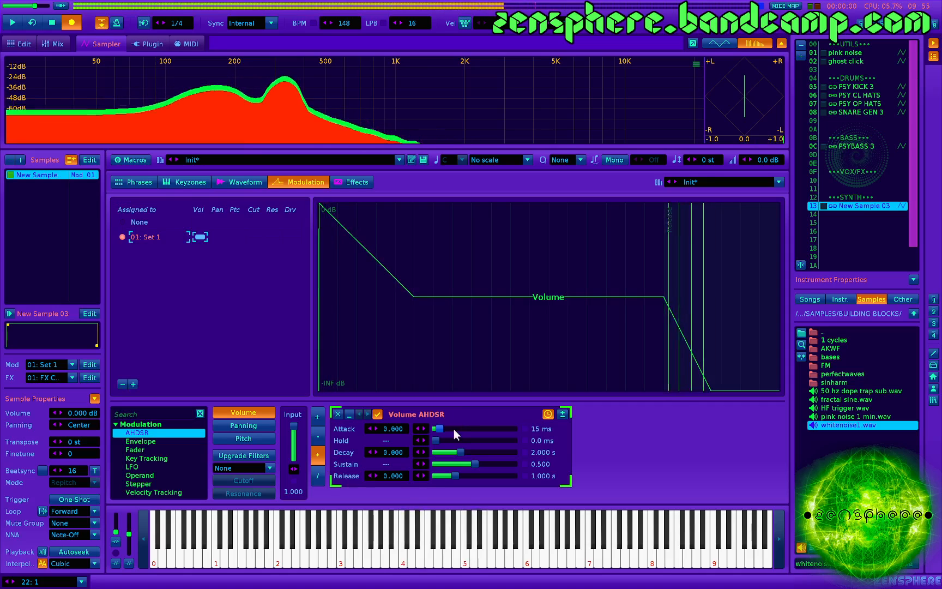
drag(440, 429, 437, 429)
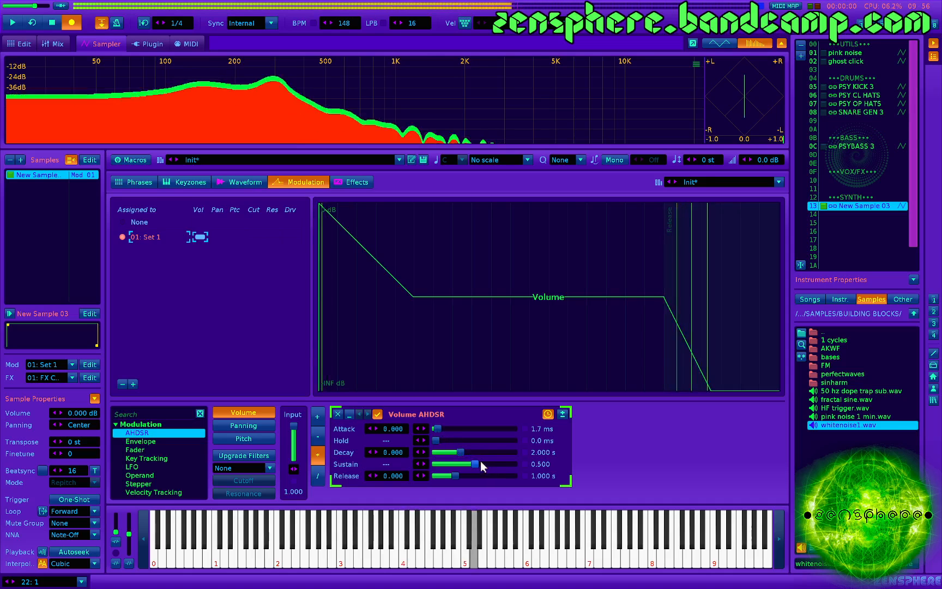
drag(481, 461, 514, 464)
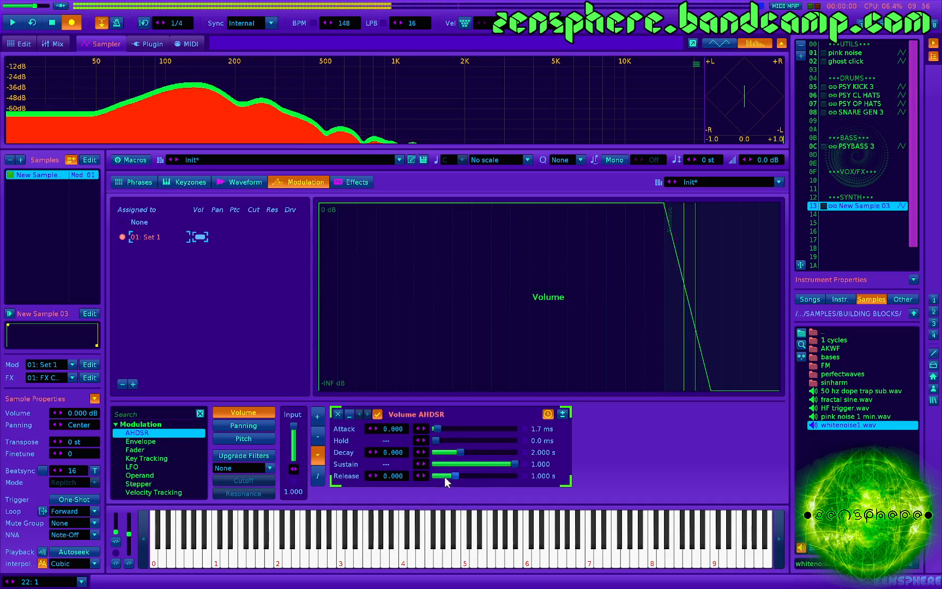
drag(444, 476, 442, 476)
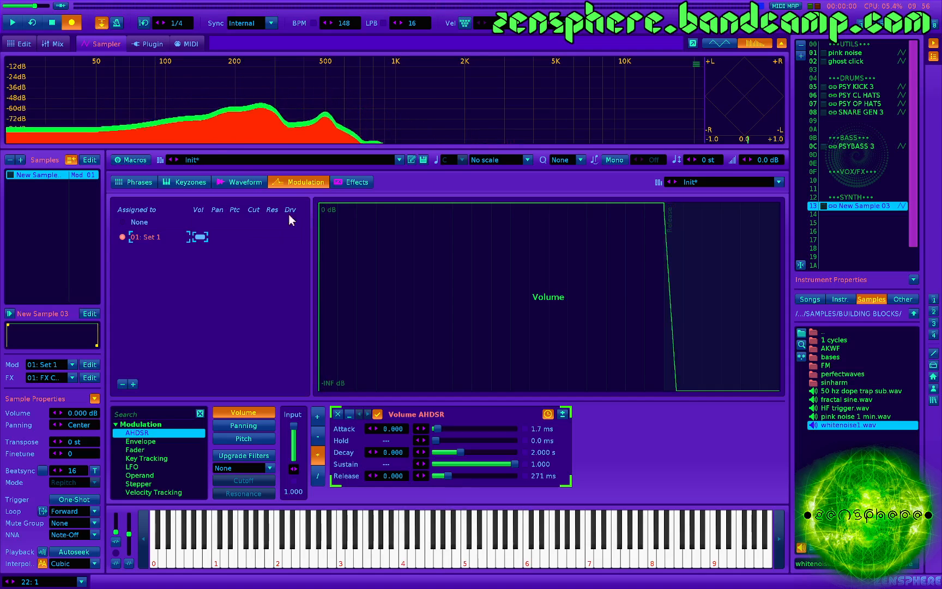
- Lower RingMod's Inertia in FX Chain 01 to about 75.24%
click(345, 180)
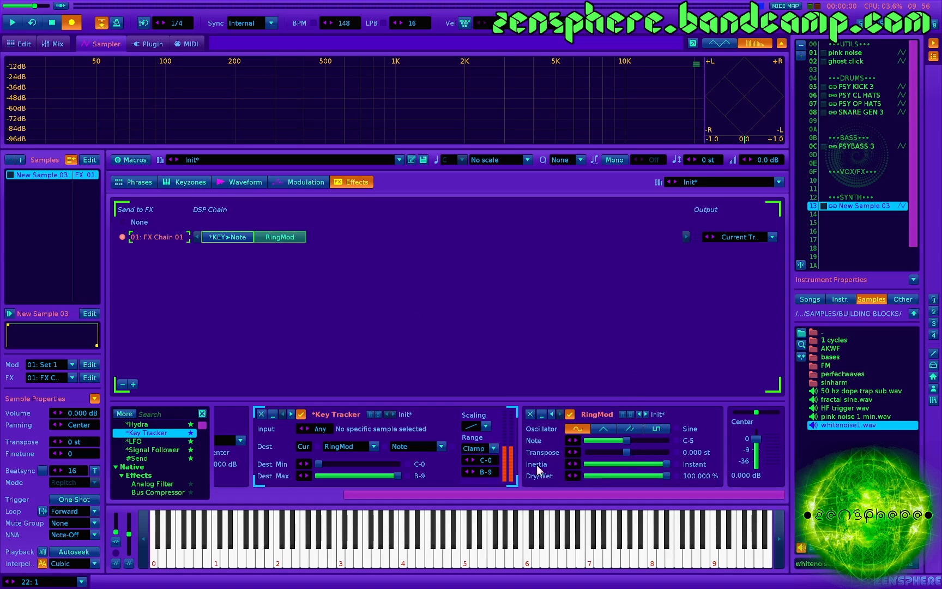
drag(658, 464, 614, 465)
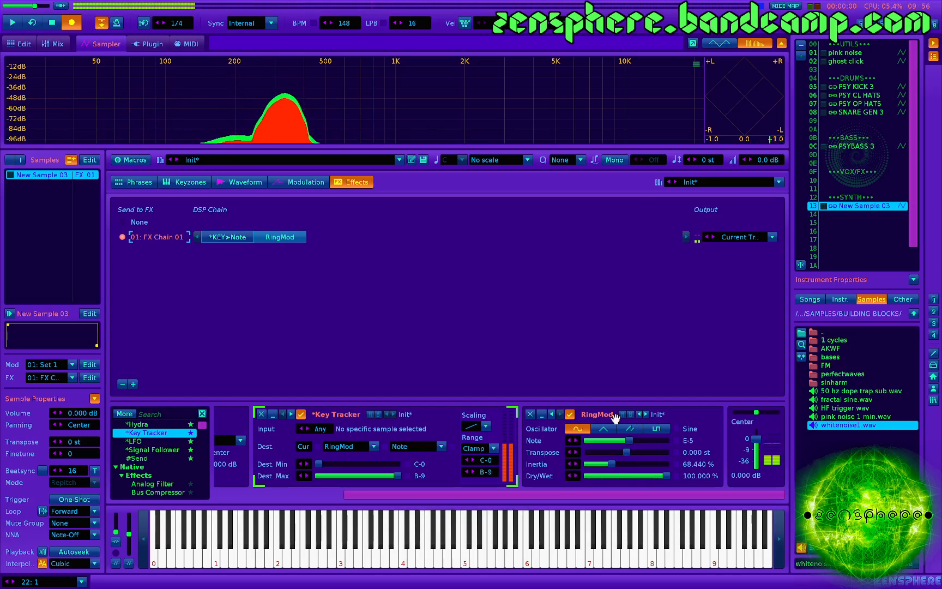
drag(610, 464, 606, 465)
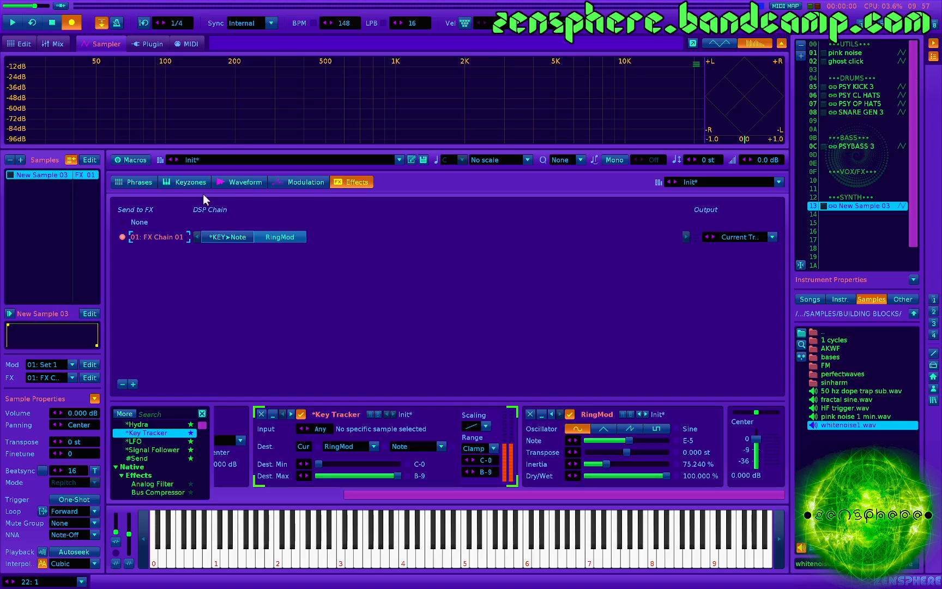
- Map the first instrument macro to RingMod's Transpose parameter and name the macro "transpose"
click(133, 161)
click(142, 195)
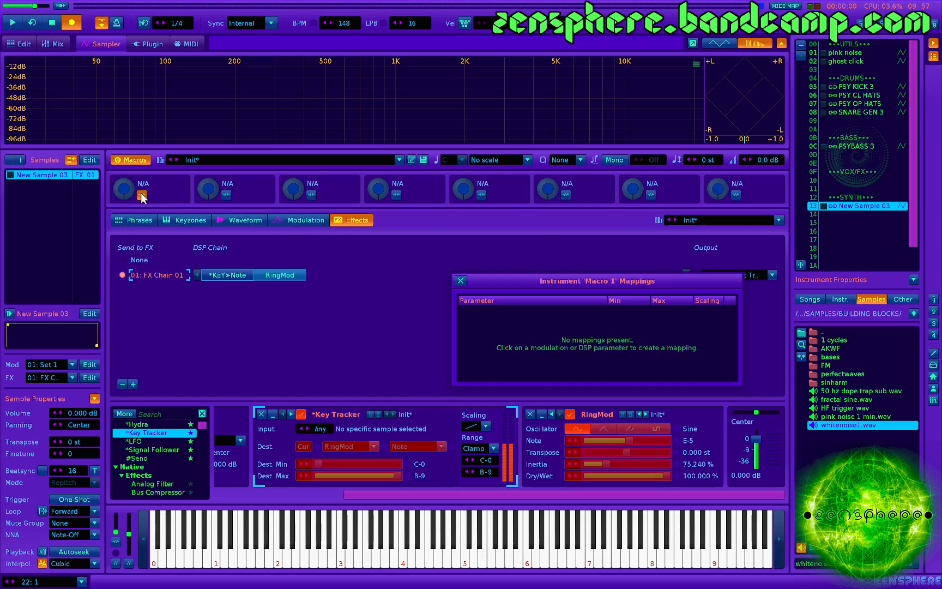
click(625, 452)
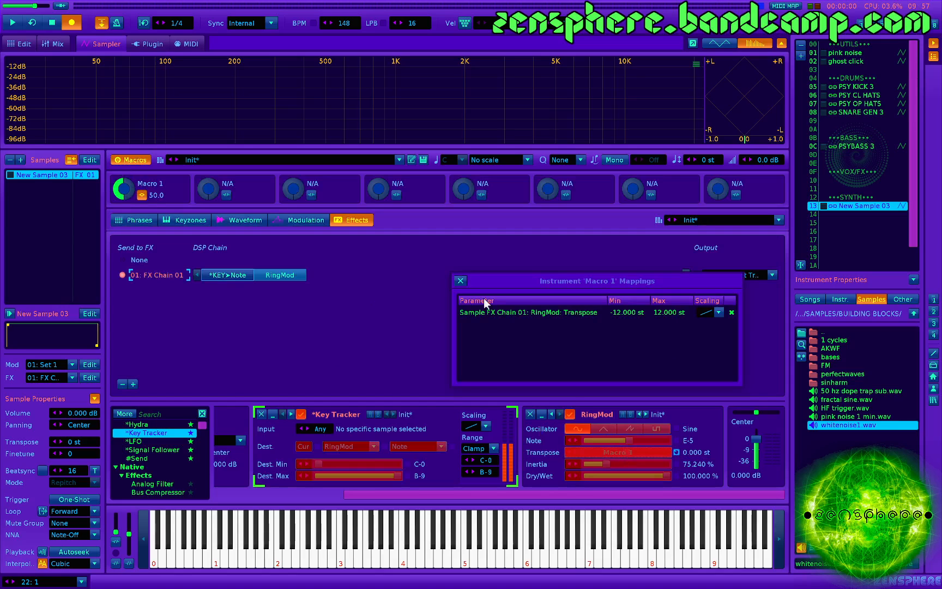
double_click(155, 184)
key(BackSpace)
key(Return)
- Limit the transpose macro's mapping range to -1 through 1 st and turn the macro to about 41.2
double_click(629, 312)
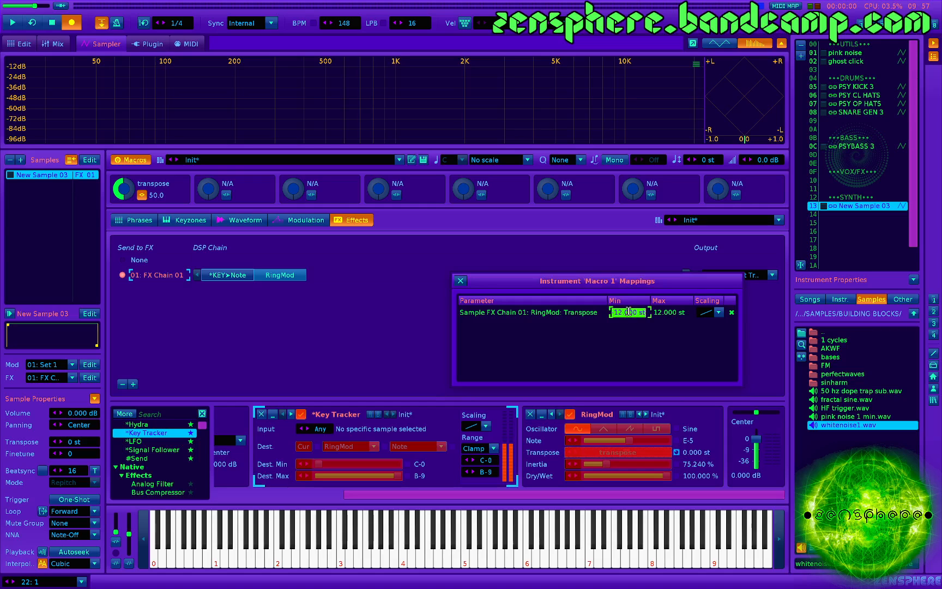
text(-1)
key(Return)
text(1)
key(Return)
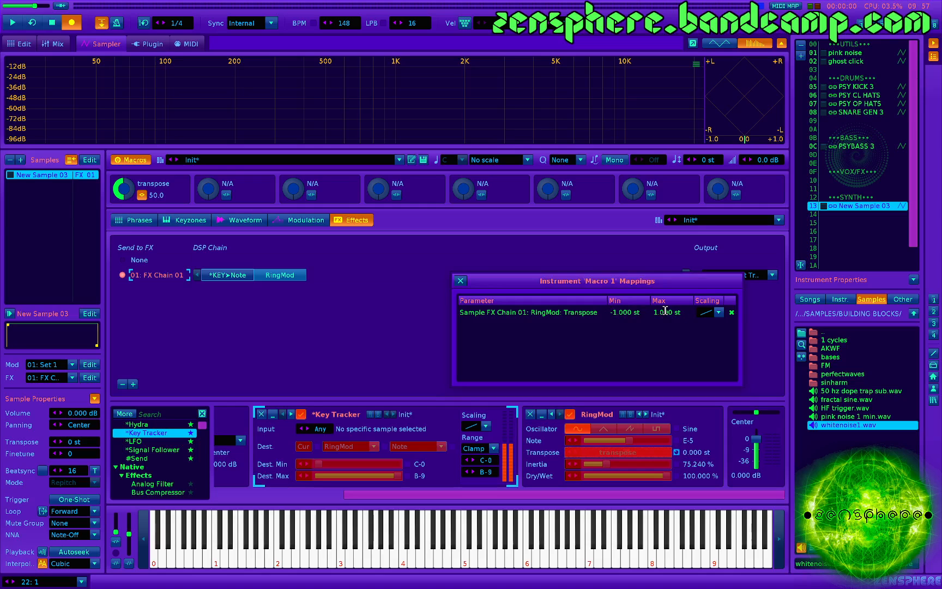
click(461, 281)
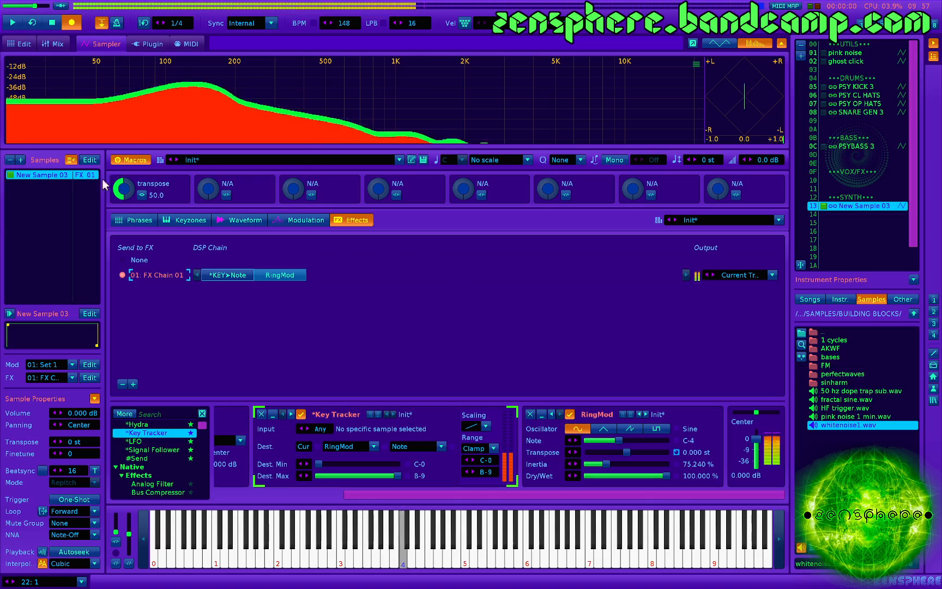
mouse_move(126, 196)
mouse_down()
mouse_move(126, 215)
mouse_move(126, 198)
mouse_up()
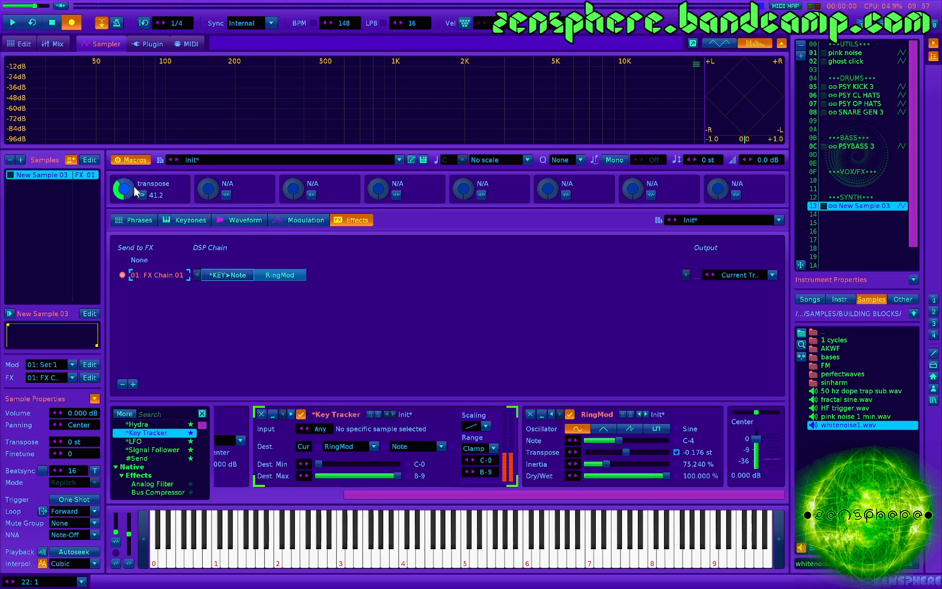
- Create a second FX chain containing a Doofer and load its "UTIL - MACRO CONTROL 1" preset
click(134, 385)
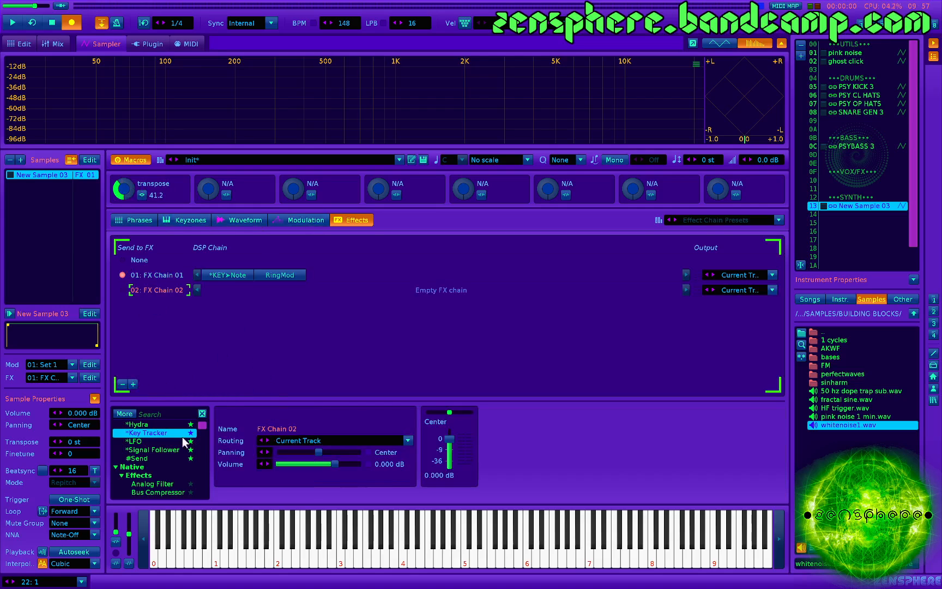
scroll(184, 439, up, 5)
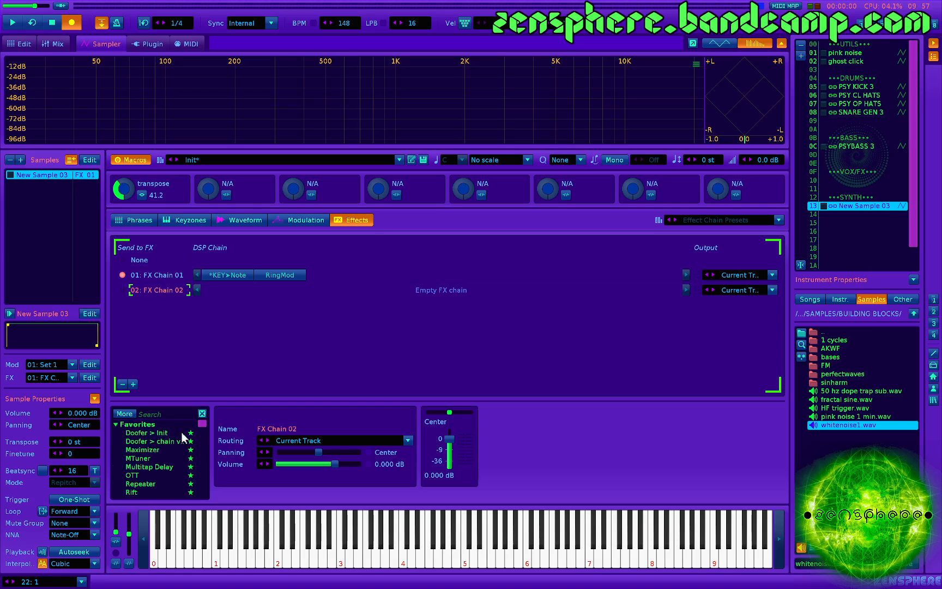
double_click(153, 433)
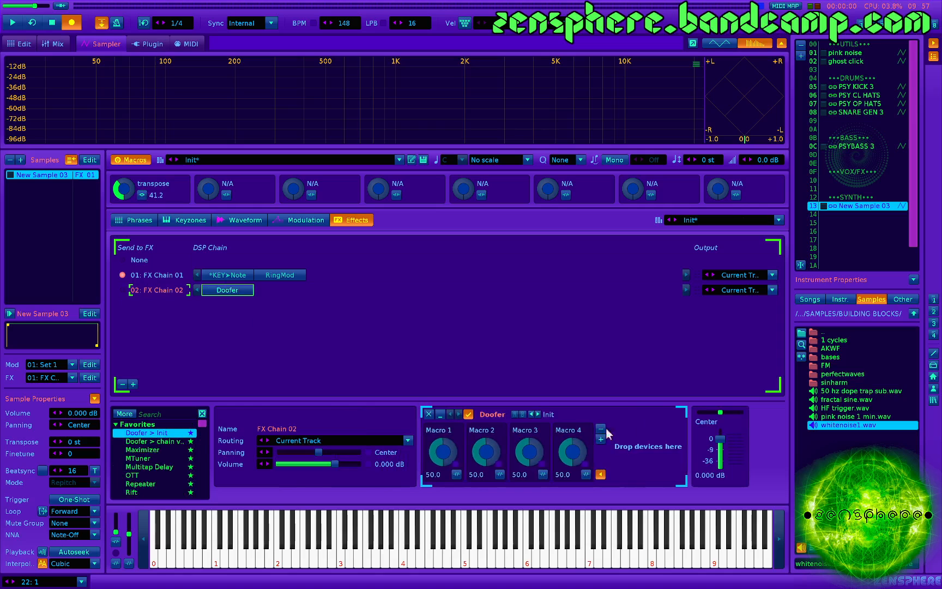
click(552, 413)
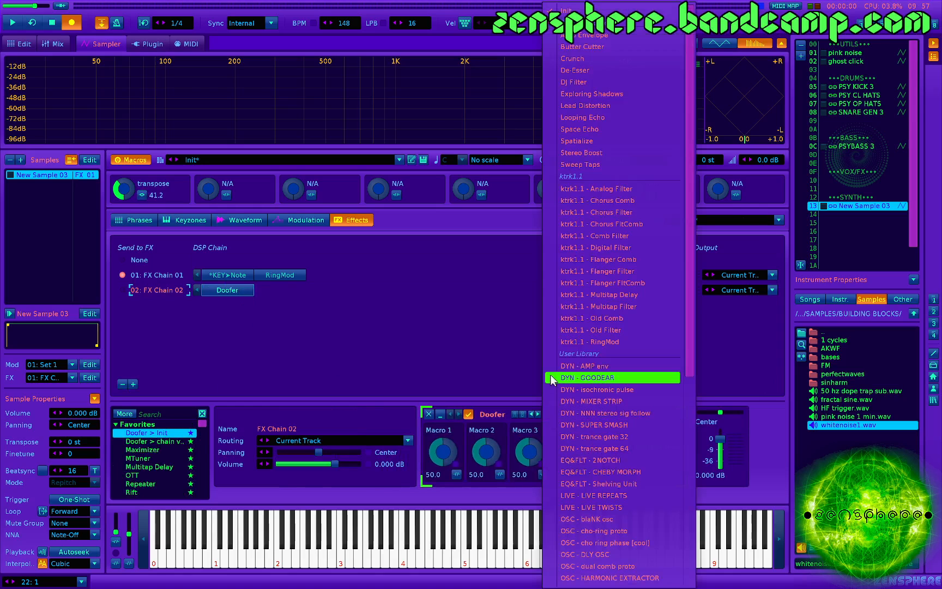
scroll(588, 453, down, 5)
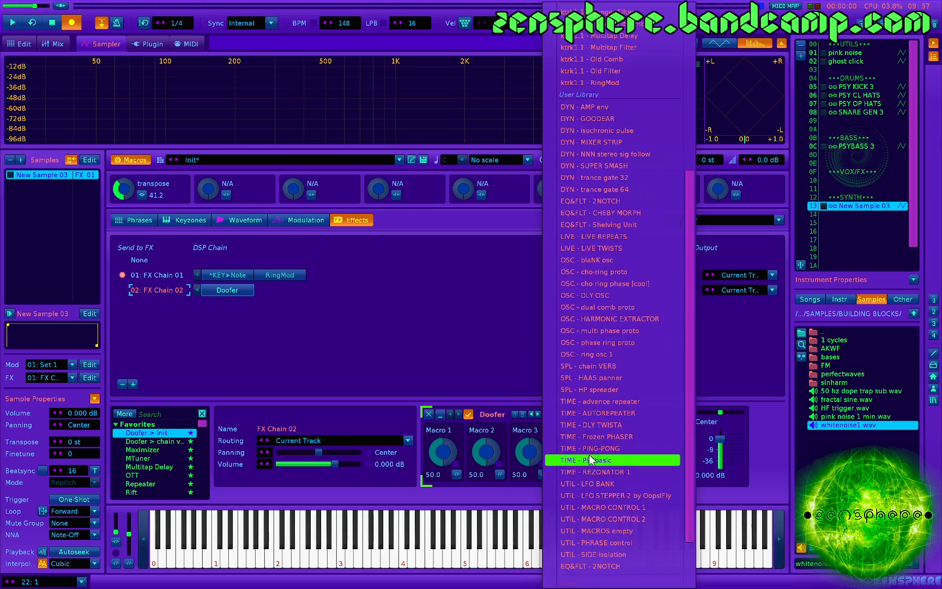
click(603, 508)
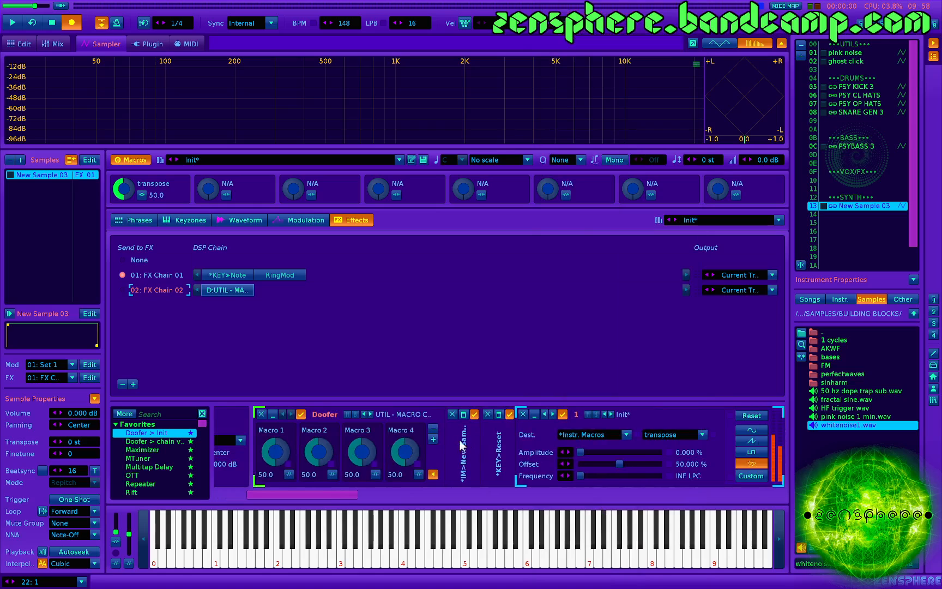
- Set the amplitude of the Doofer's first LFO, which drives the transpose macro, to about 14%
scroll(431, 447, right, 2)
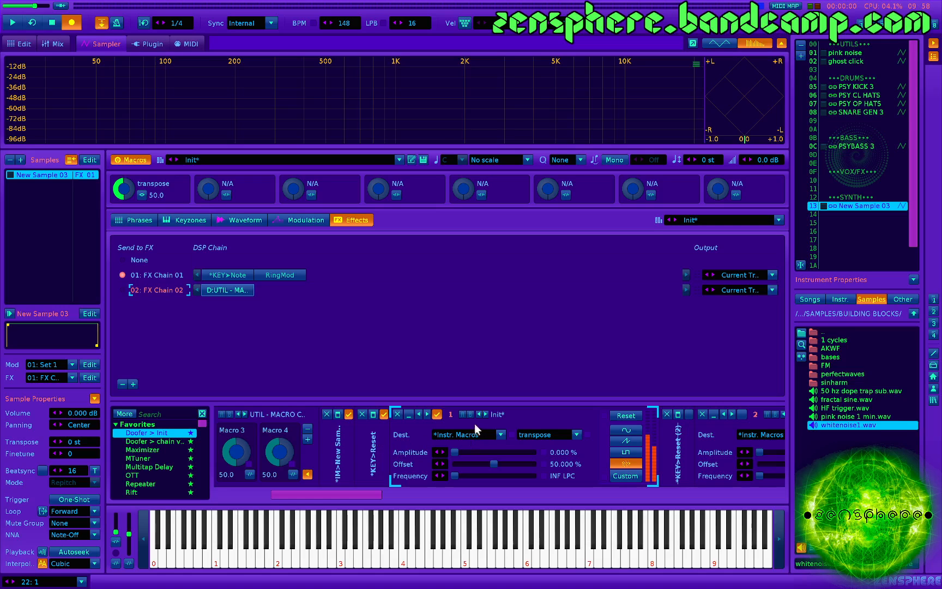
click(337, 415)
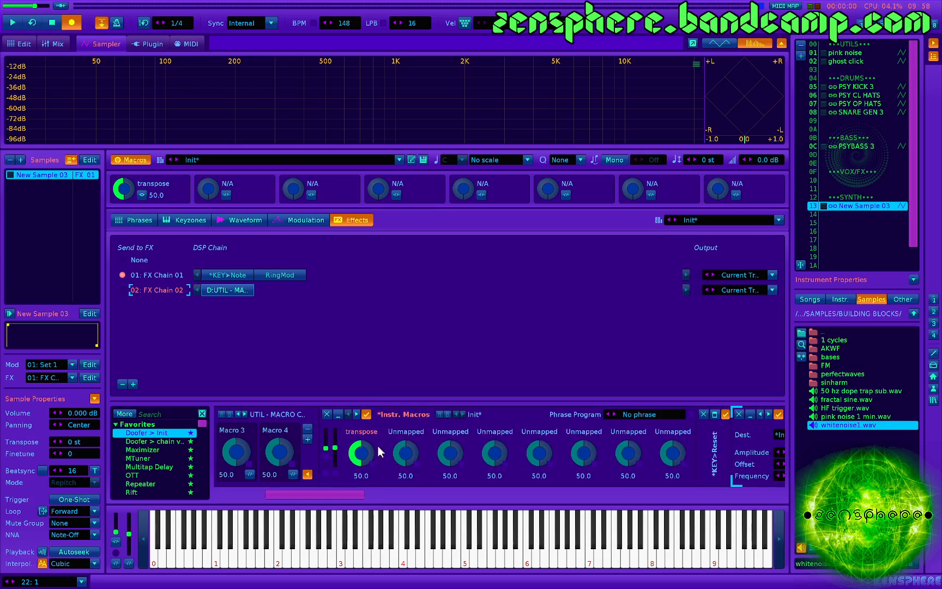
click(337, 415)
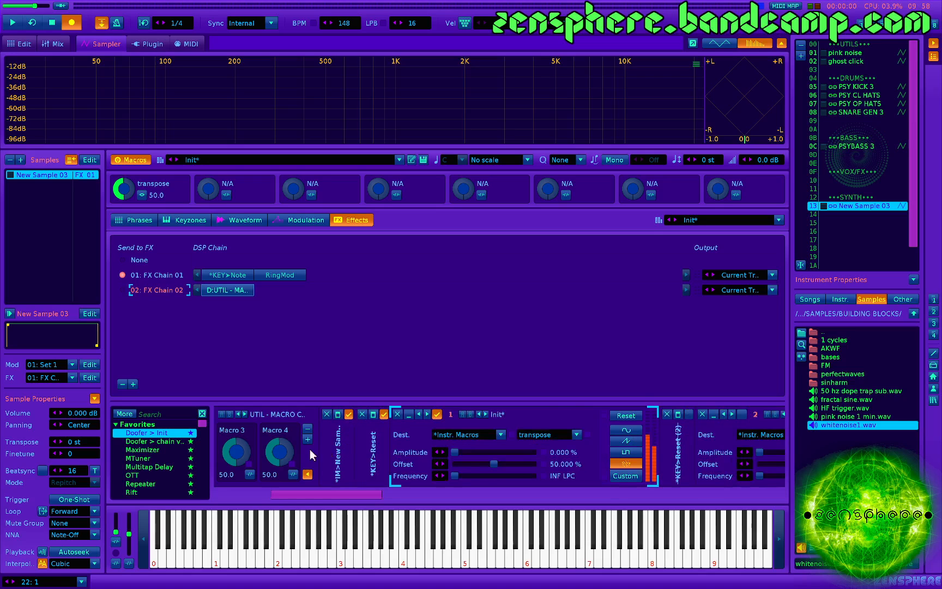
scroll(311, 450, right, 5)
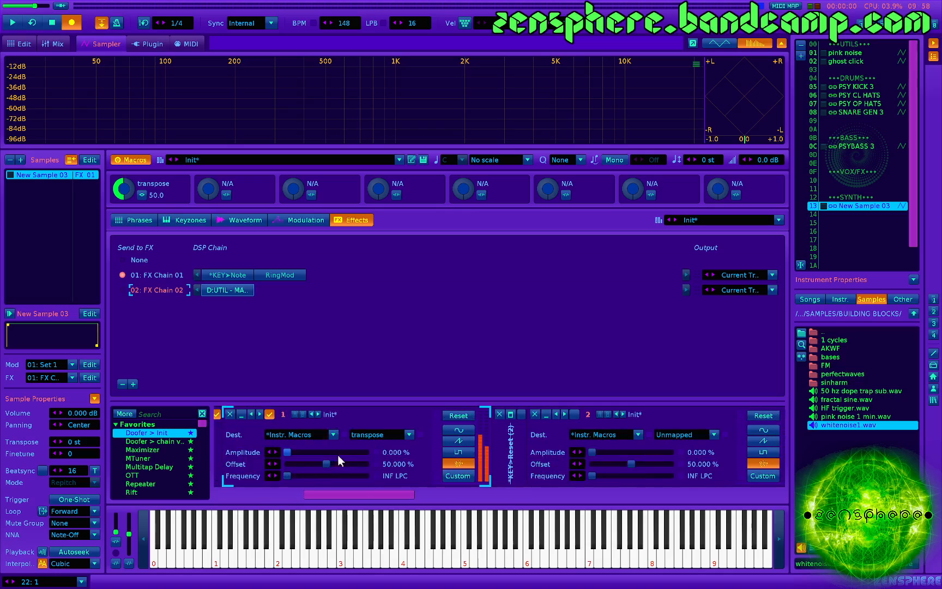
scroll(336, 454, left, 2)
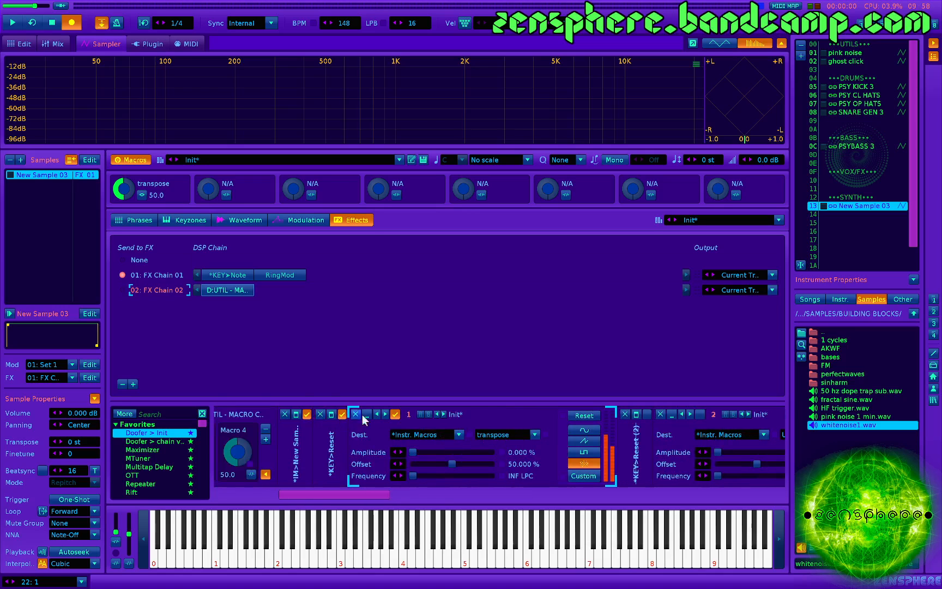
click(423, 452)
- Play repeated and varied notes to hear the random pitch drift from the LFO on the transpose macro
key(z)
key(z)
key(z)
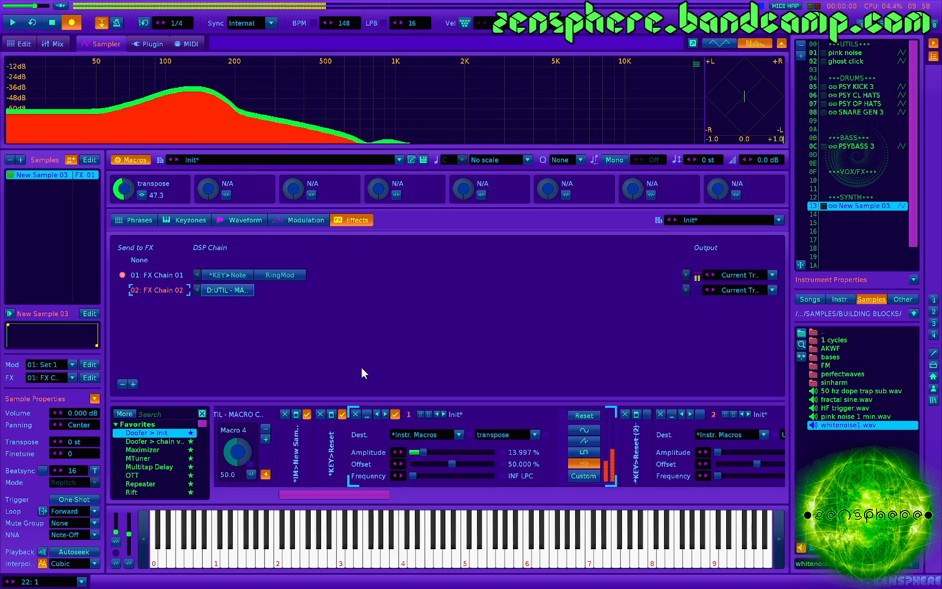
key(z)
key(z)
key(z)
key(z)
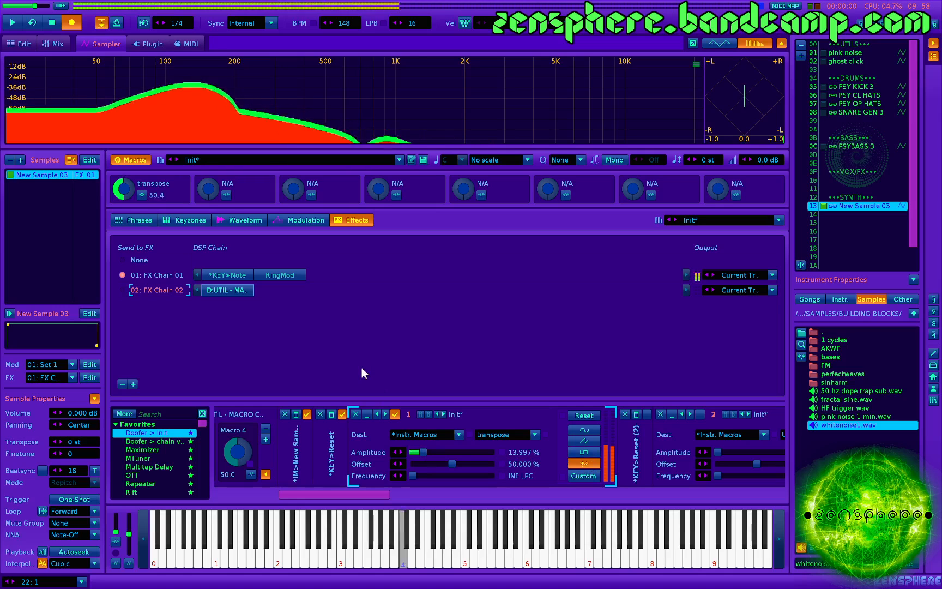
key(q)
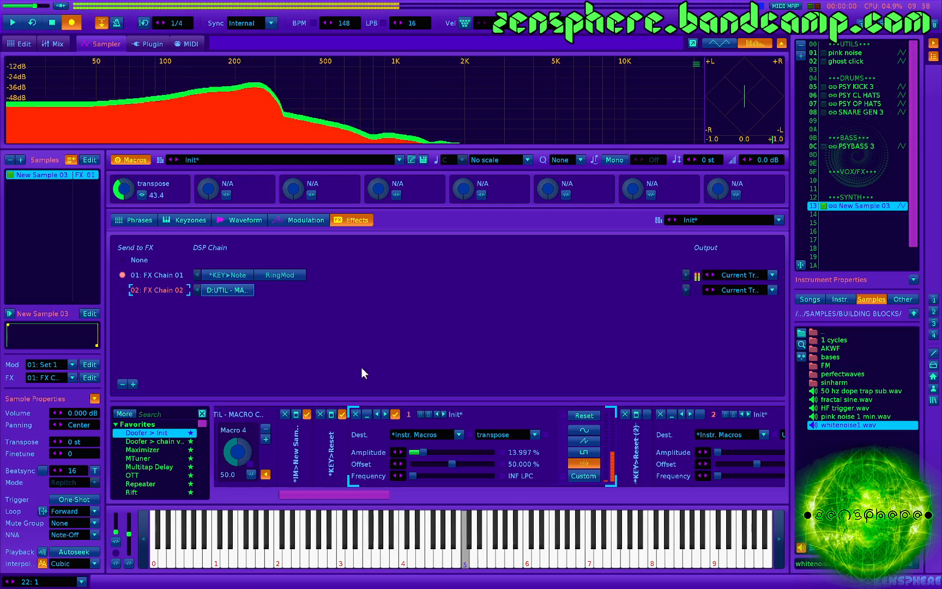
key(z)
key(u)
key(b)
key(w)
key(y)
key(v)
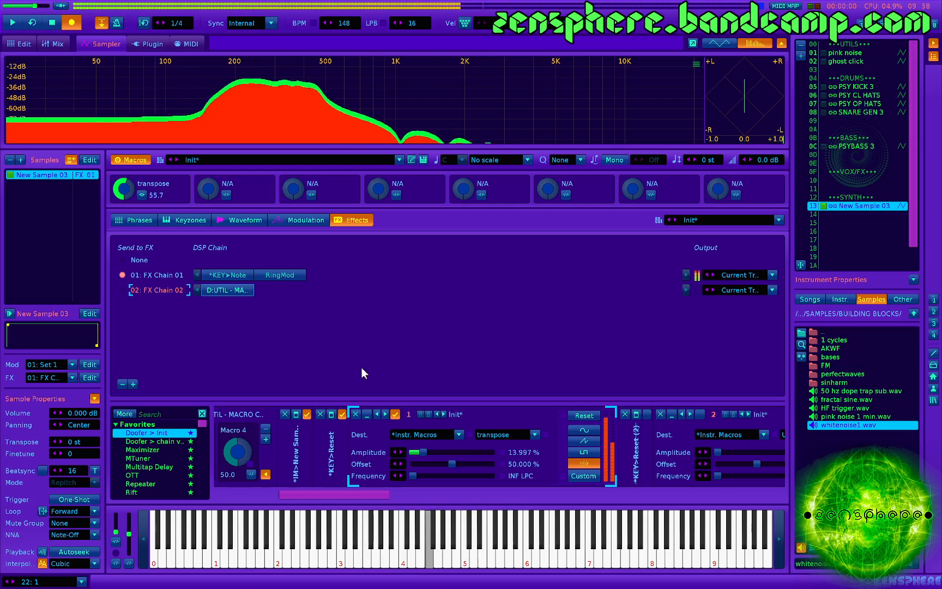
key(x)
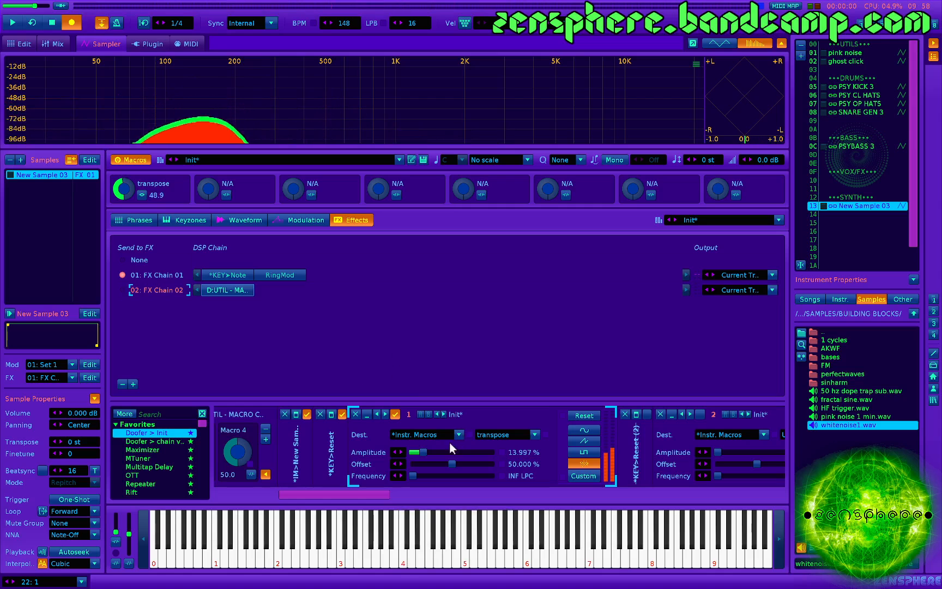
- Raise the first LFO's amplitude to about 36.364% and play notes to hear the stronger pitch variation
click(441, 452)
key(z)
key(q)
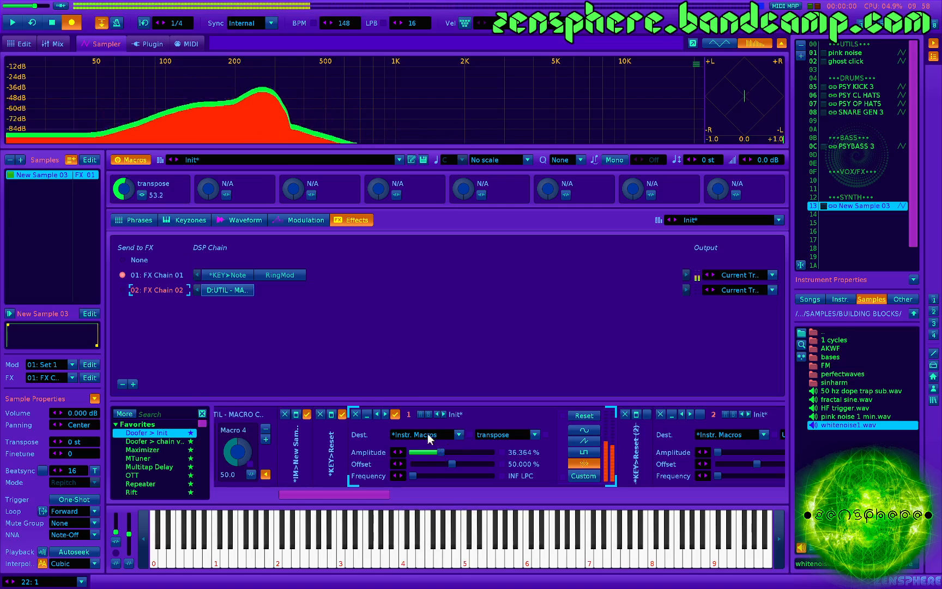
key(q)
- Lower the first LFO's amplitude to about 28.126% and play a note to hear the random detune
key(q)
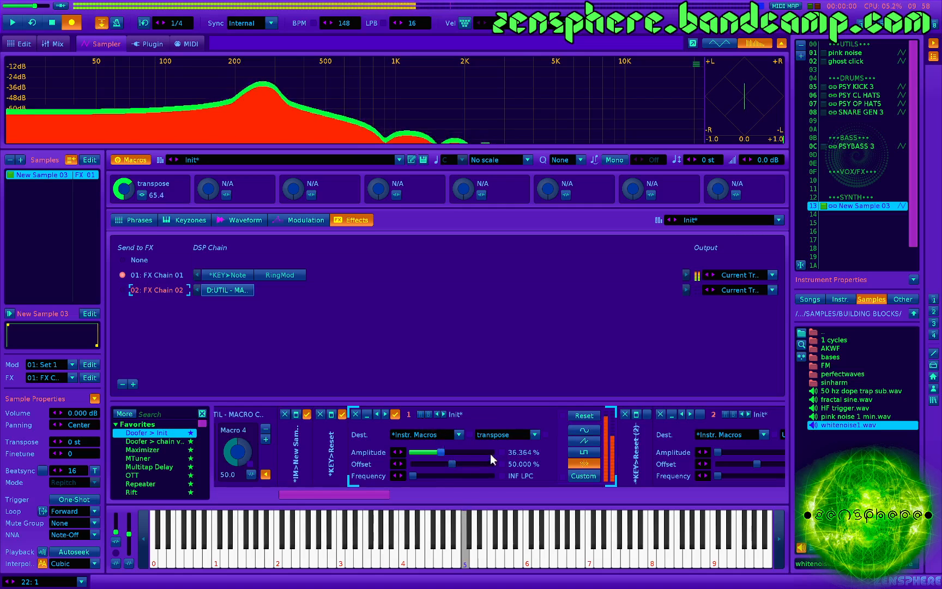
drag(442, 452, 435, 452)
key(q)
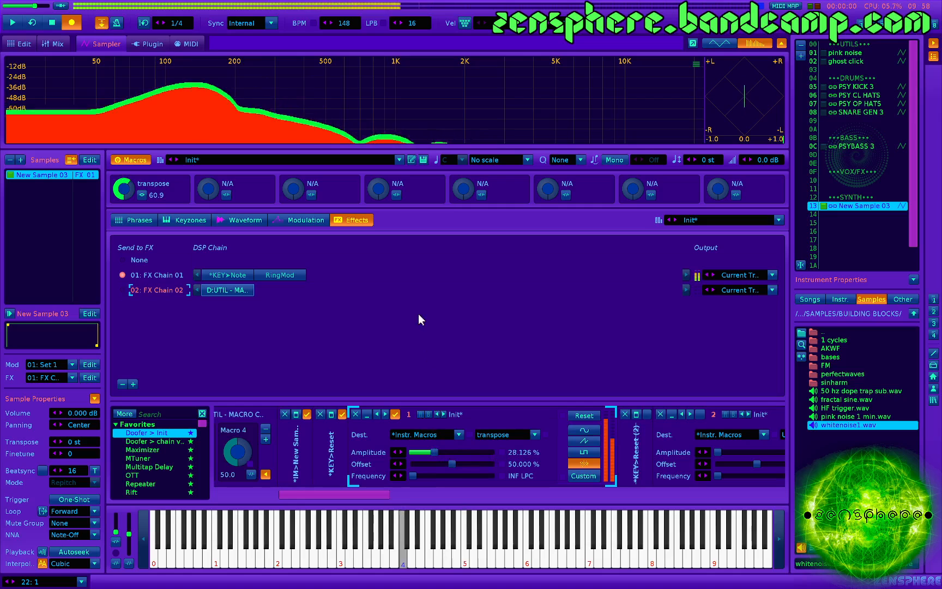
- Enable the second key-triggered reset and LFO 2, and assign that LFO to the instrument's transpose macro
scroll(426, 434, down, 3)
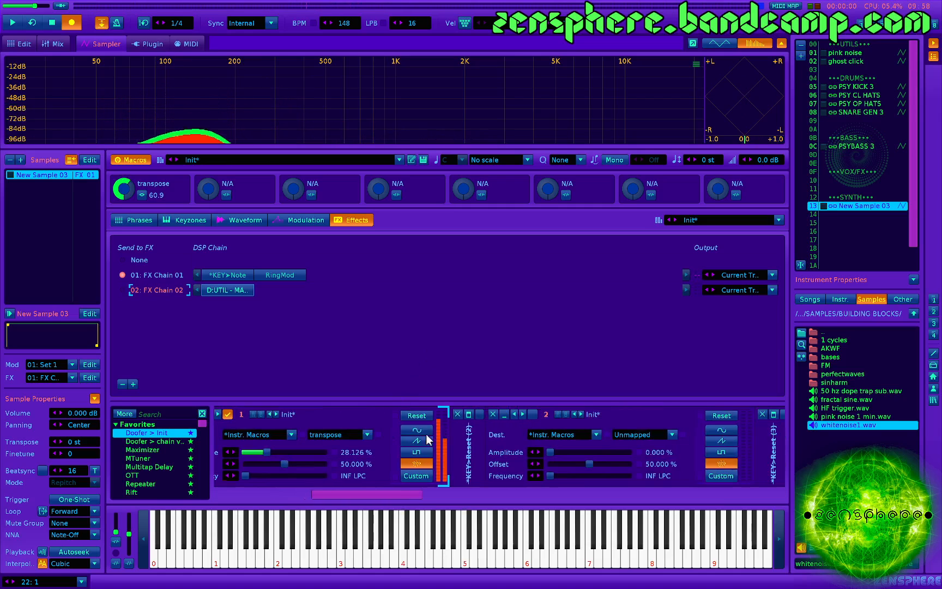
click(564, 434)
click(484, 420)
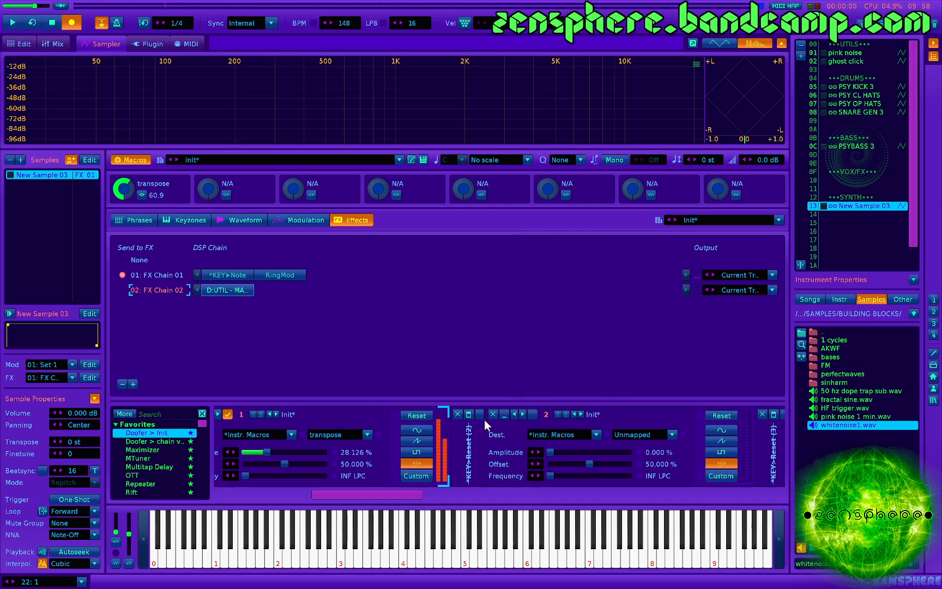
click(552, 434)
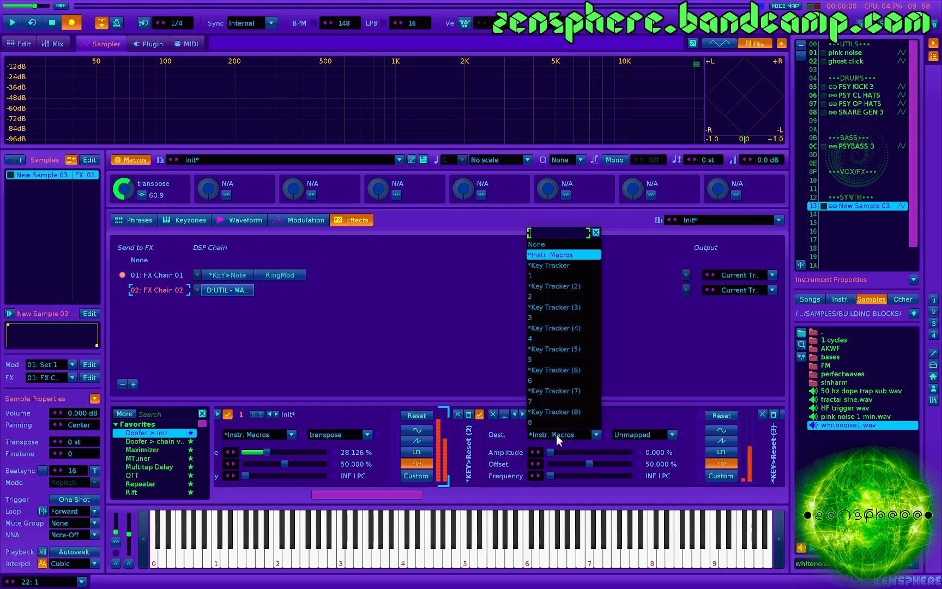
click(559, 256)
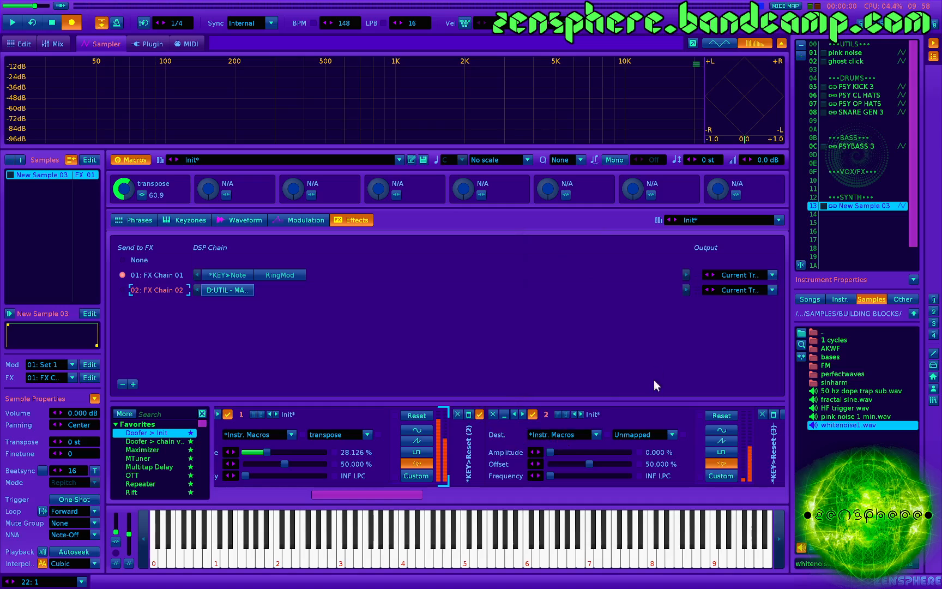
click(640, 433)
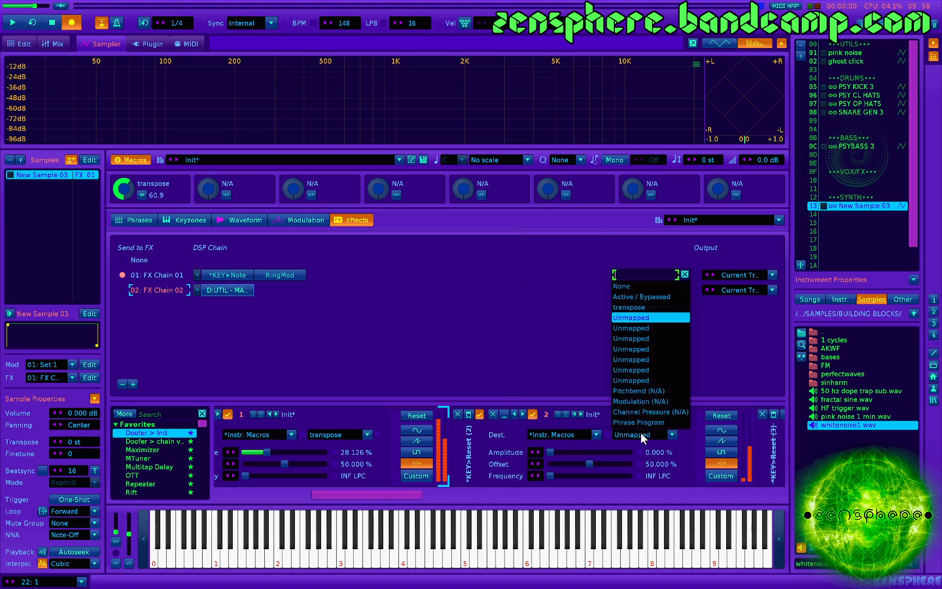
click(647, 307)
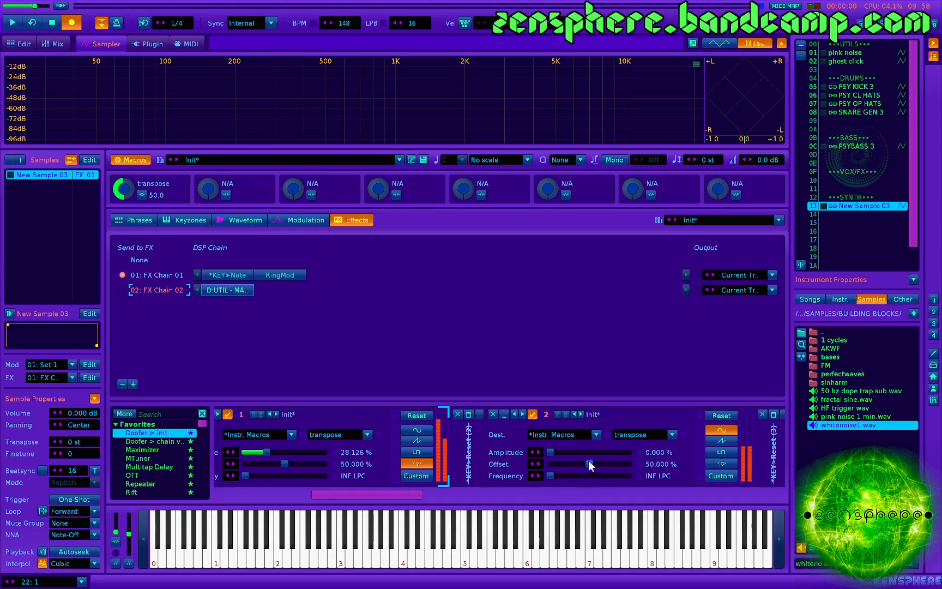
- Make LFO 2 a sine wave with a frequency of 4.000 LPC and an amplitude of 100%
double_click(665, 476)
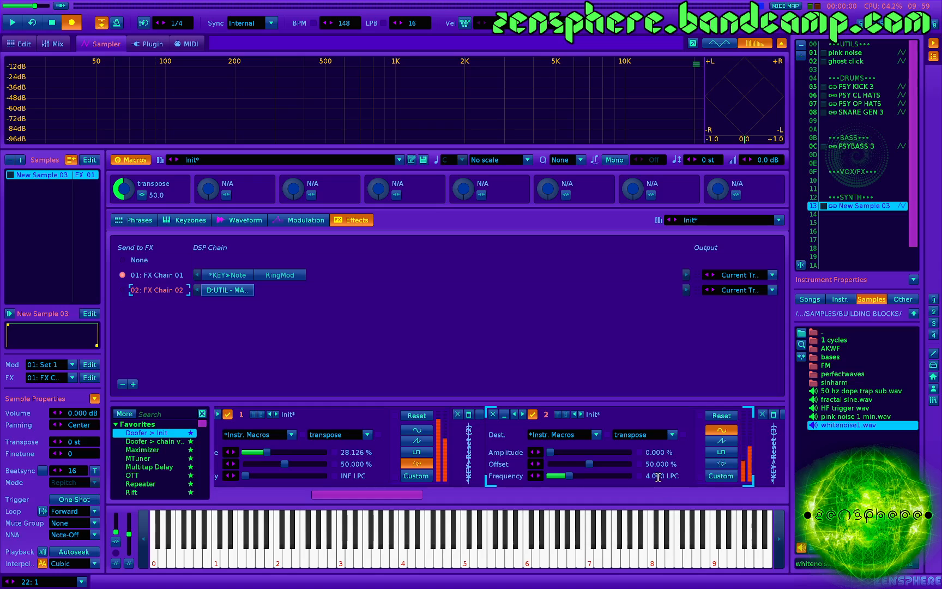
drag(557, 452, 629, 452)
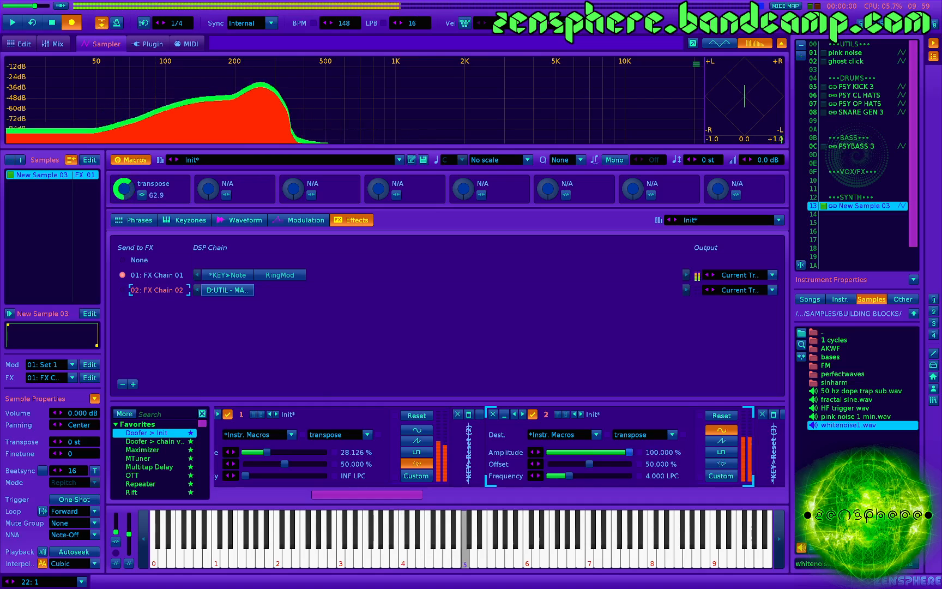
- Try a different frequency on LFO 2 and return it to 4.000 LPC
scroll(353, 463, left, 2)
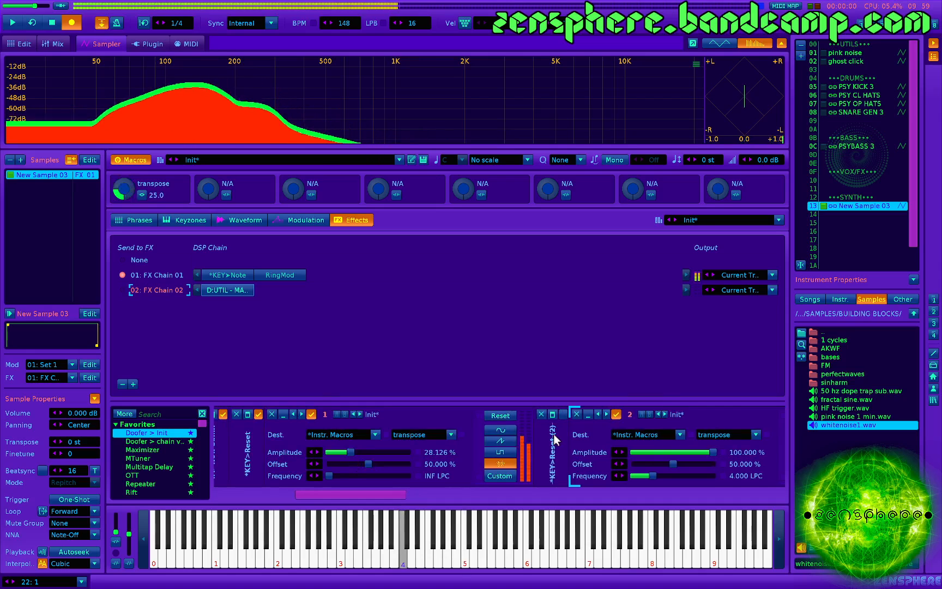
scroll(648, 466, right, 2)
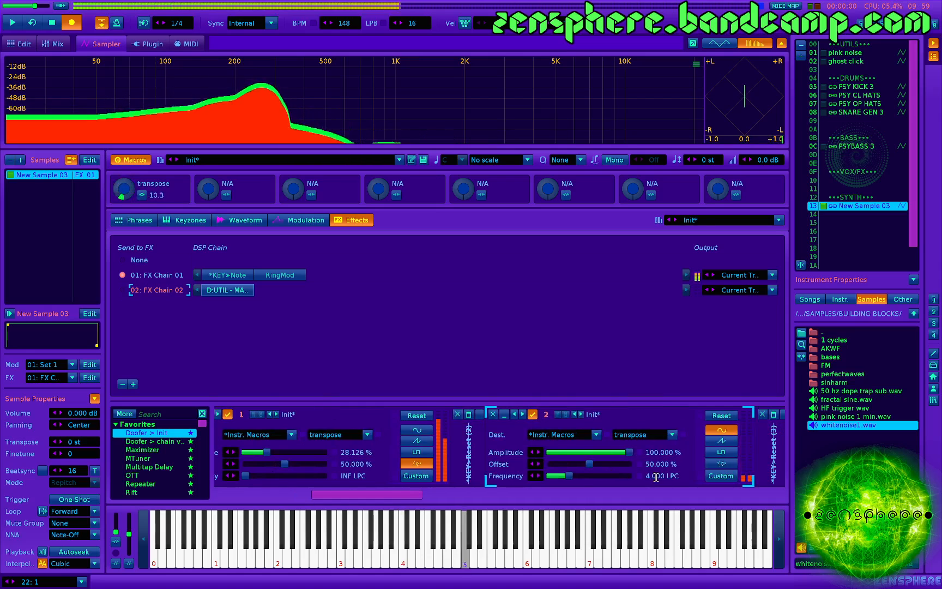
double_click(656, 477)
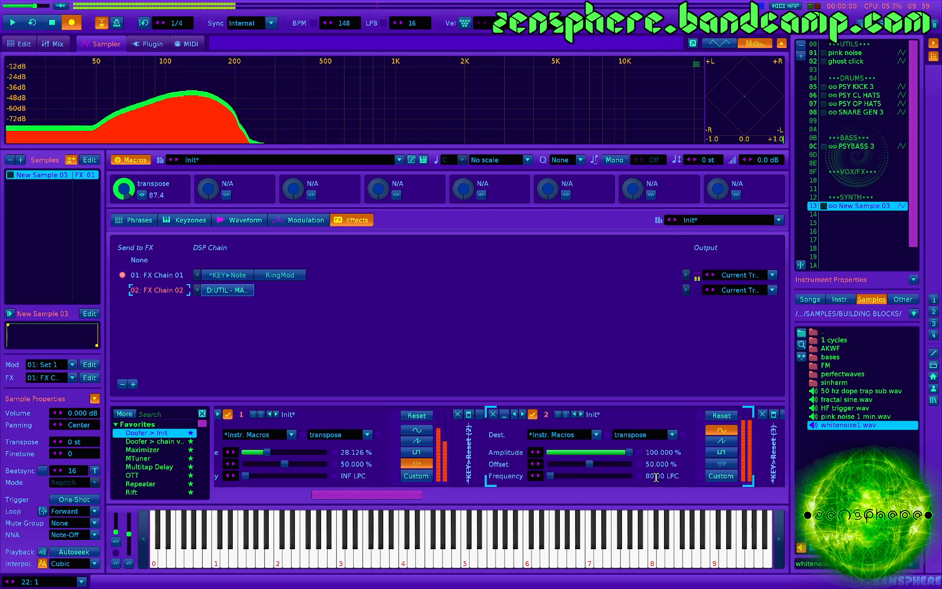
double_click(656, 477)
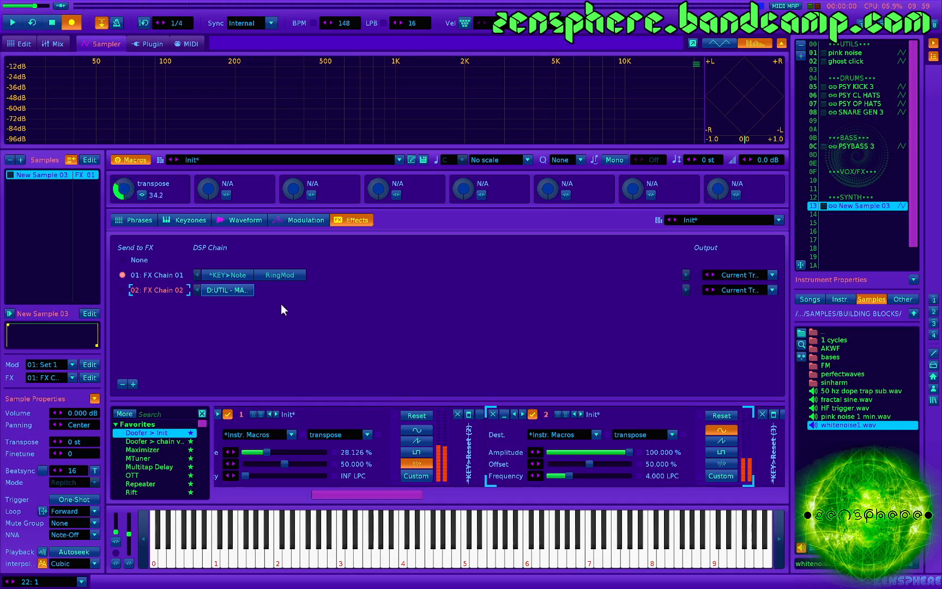
- Add a second RingMod effect at the end of FX Chain 01
click(273, 275)
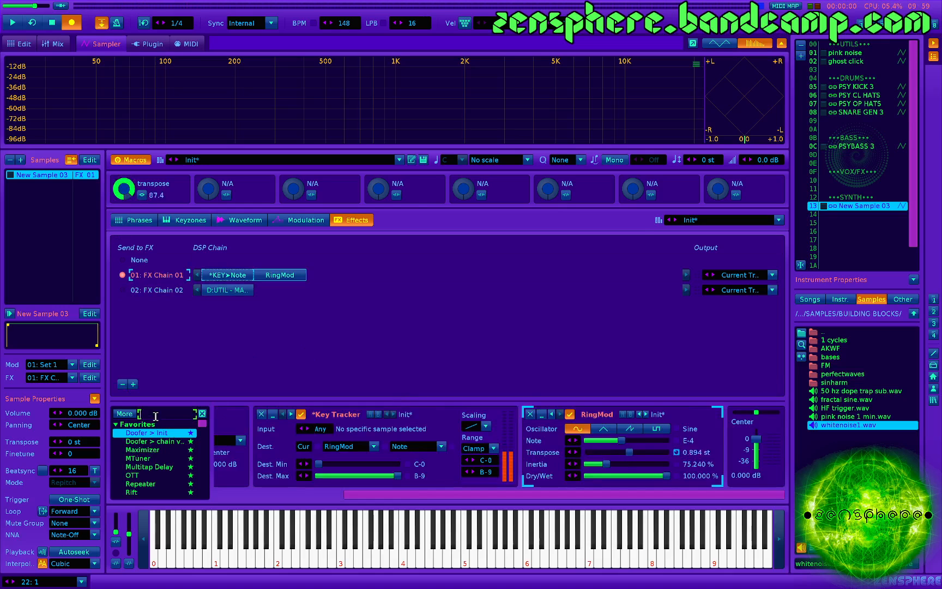
text(ring)
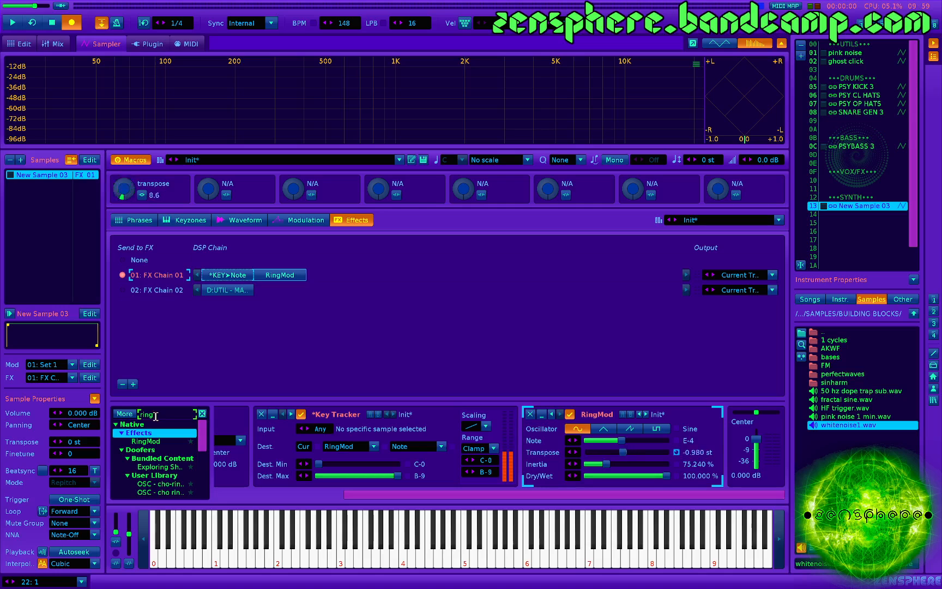
double_click(146, 442)
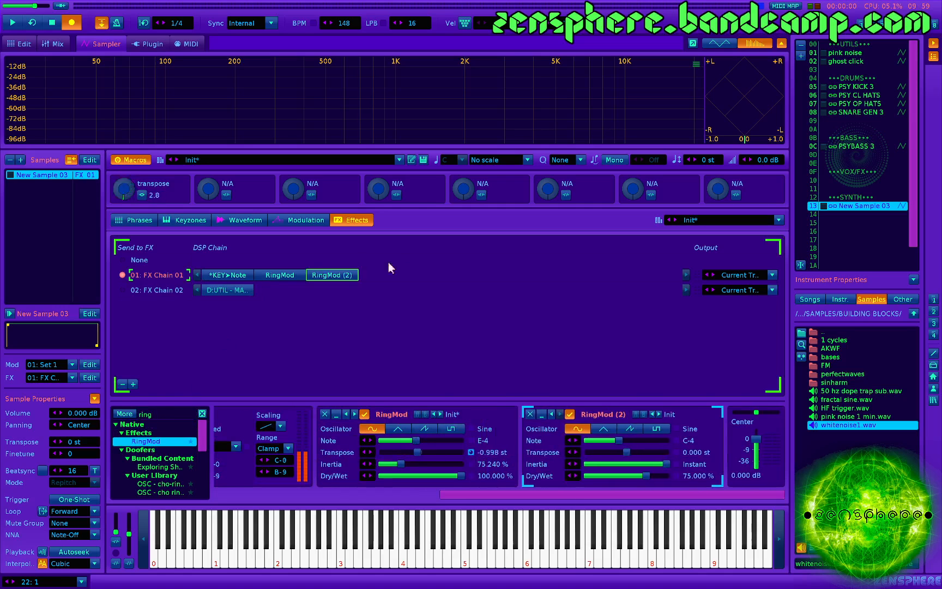
- Set RingMod (2)'s note to C#6 and its dry/wet mix to about 30.579% while playing test notes
key(z)
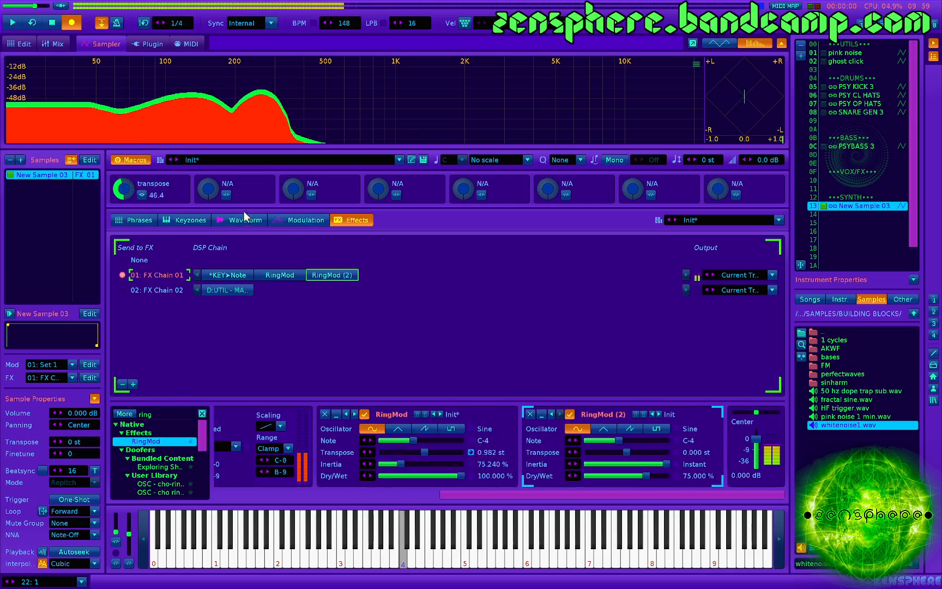
key(z)
drag(654, 440, 635, 440)
drag(647, 476, 612, 476)
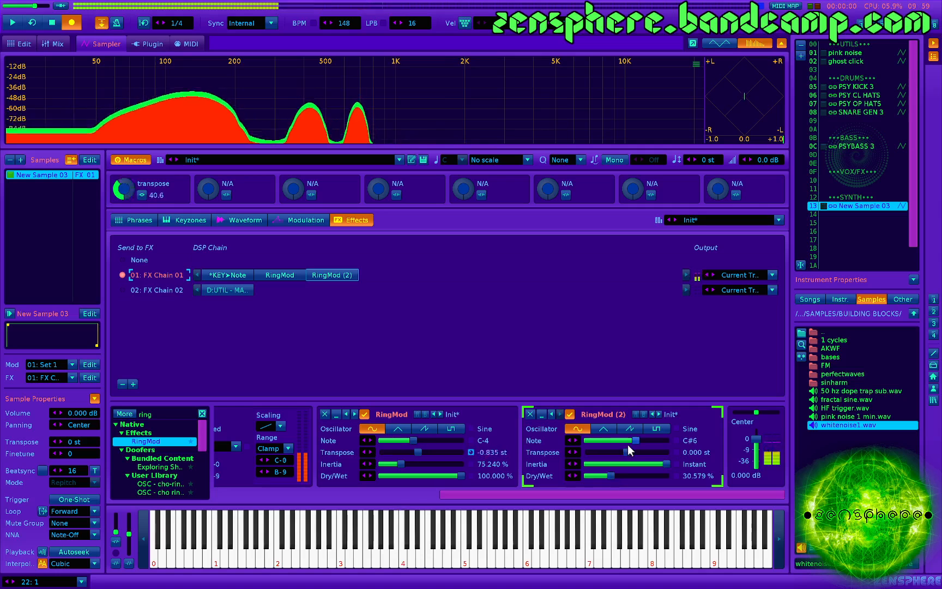
key(c)
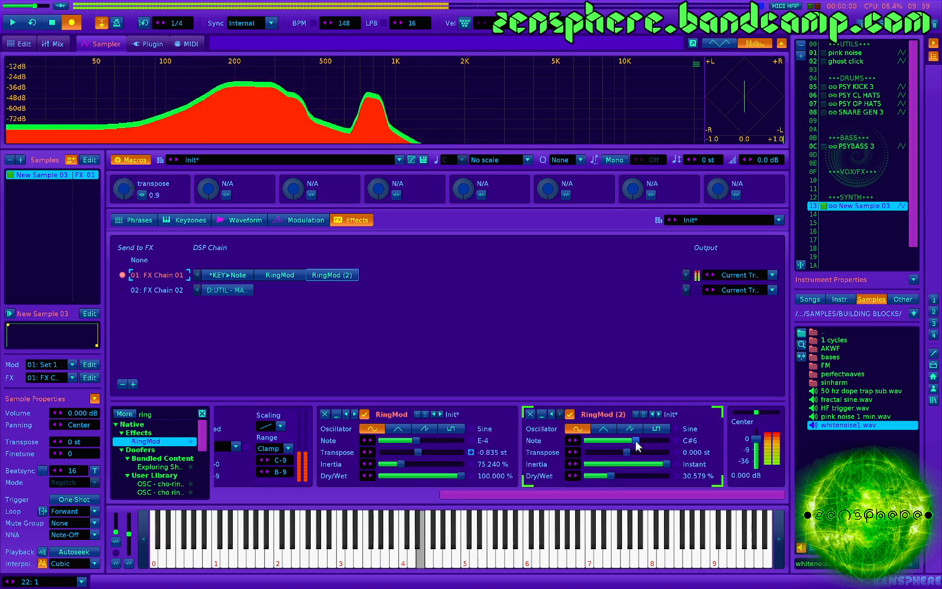
key(e)
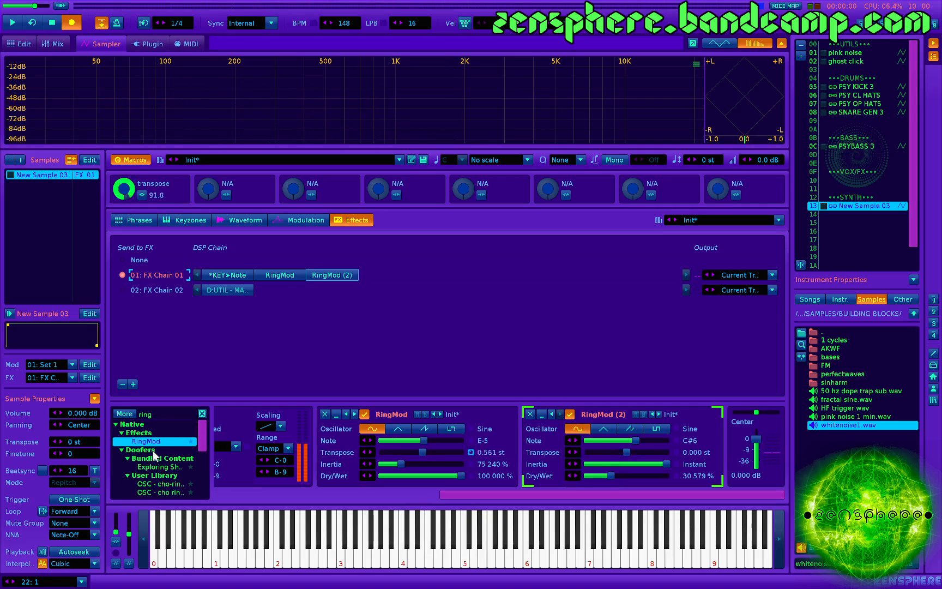
- Add a second Key Tracker to FX Chain 01 and place it between the two RingMods
click(202, 413)
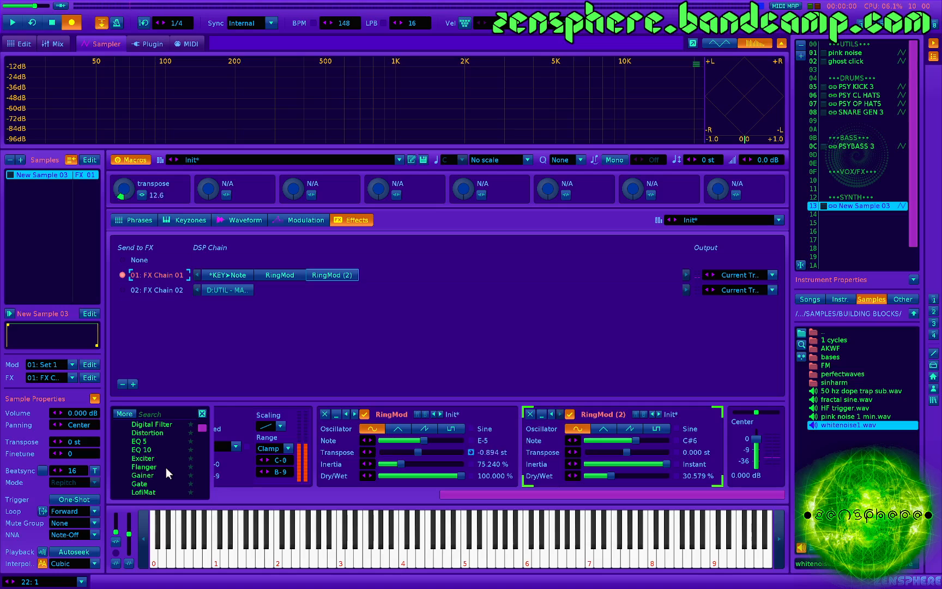
click(155, 413)
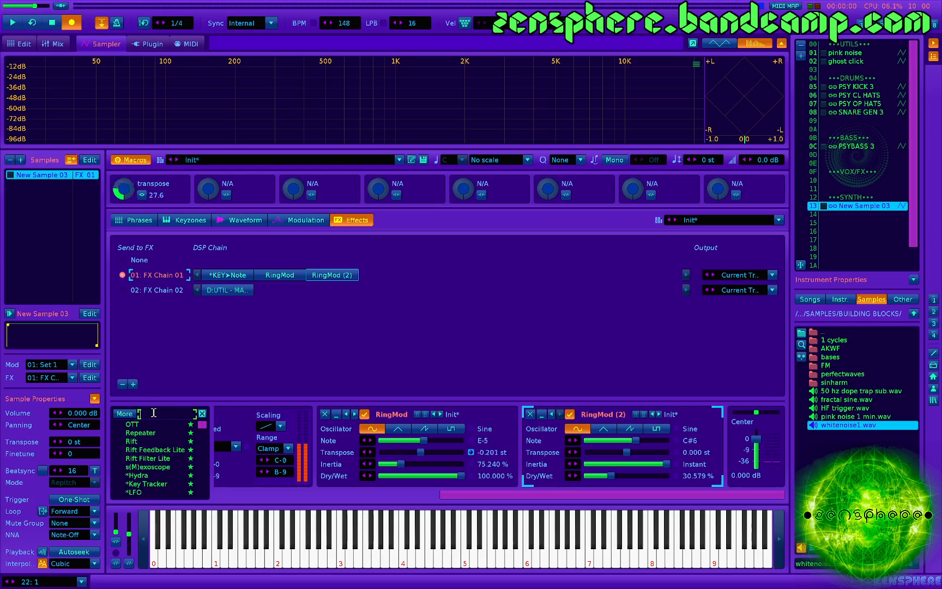
text(key)
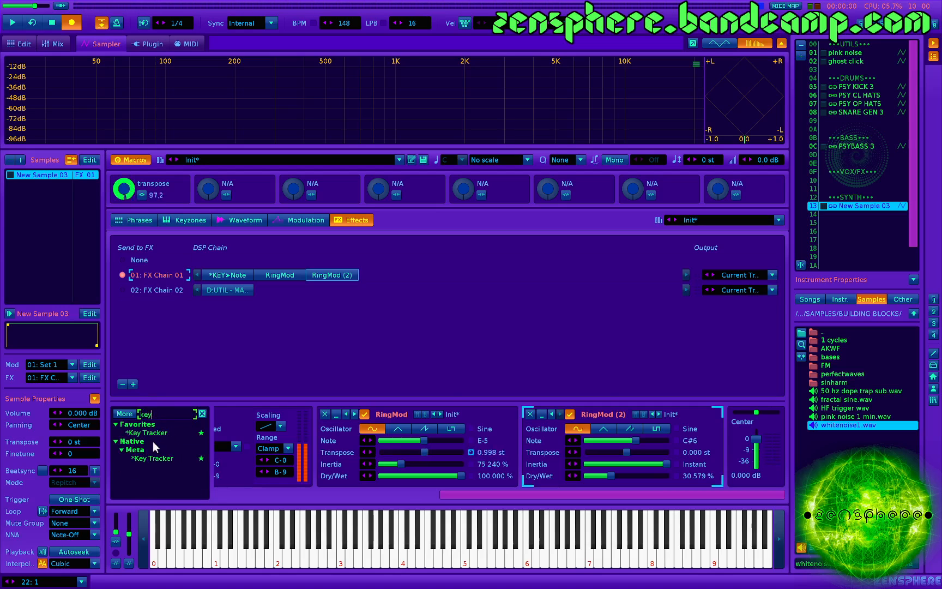
double_click(150, 432)
drag(384, 275, 311, 277)
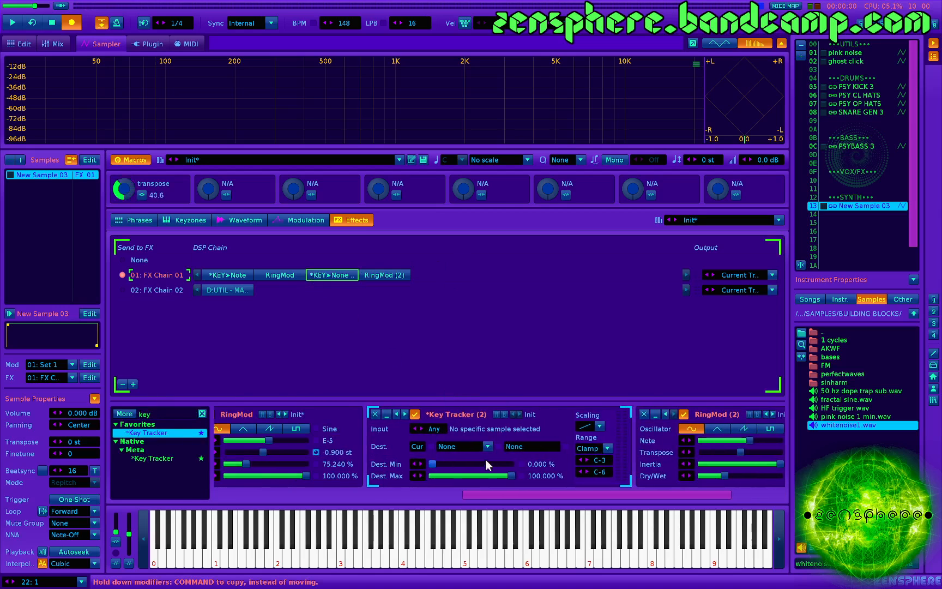
- Set the second Key Tracker's destination limits to about 21.061% and 85.950%, its range to E-2 through G-5, and its target to RingMod (2)'s Note
click(449, 465)
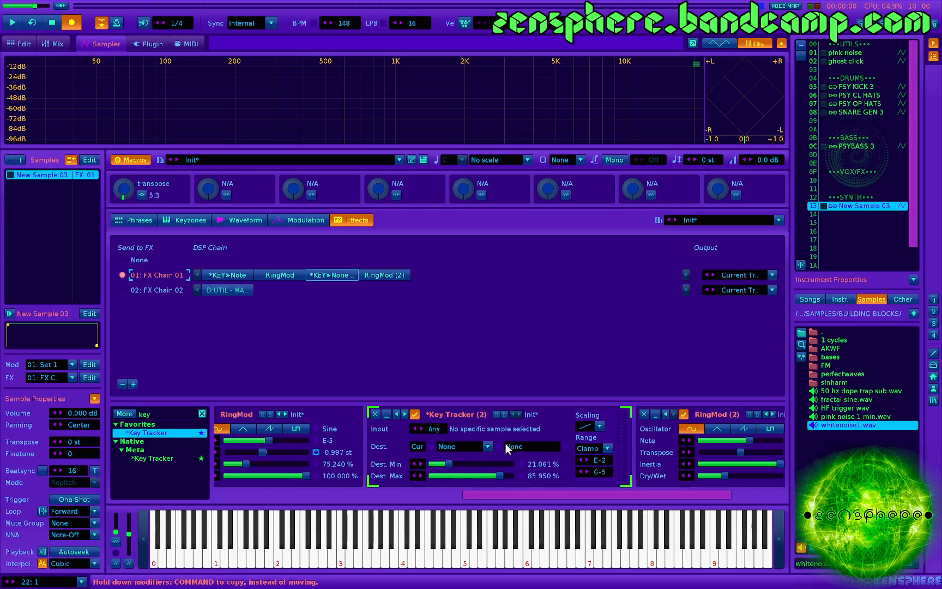
click(464, 447)
click(480, 431)
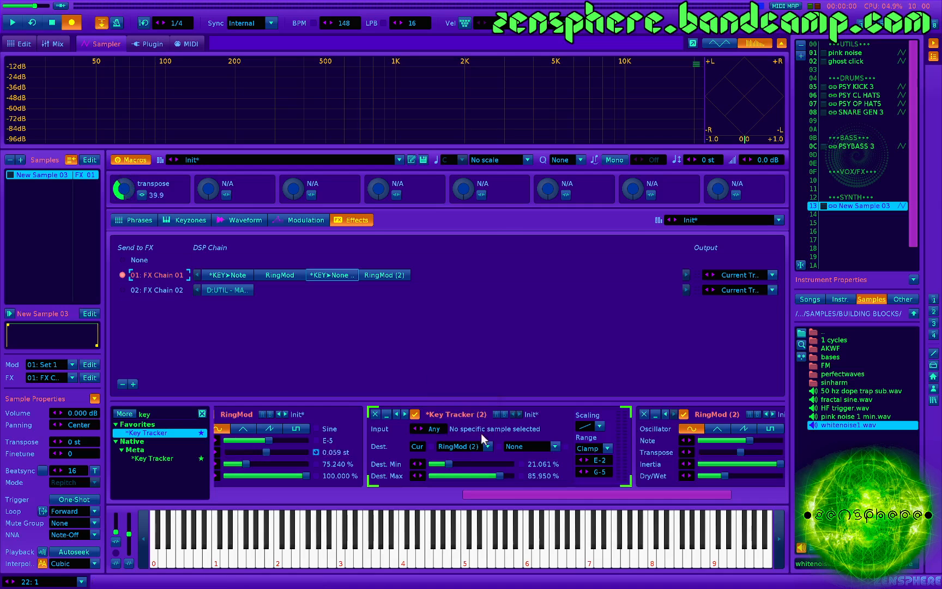
click(529, 447)
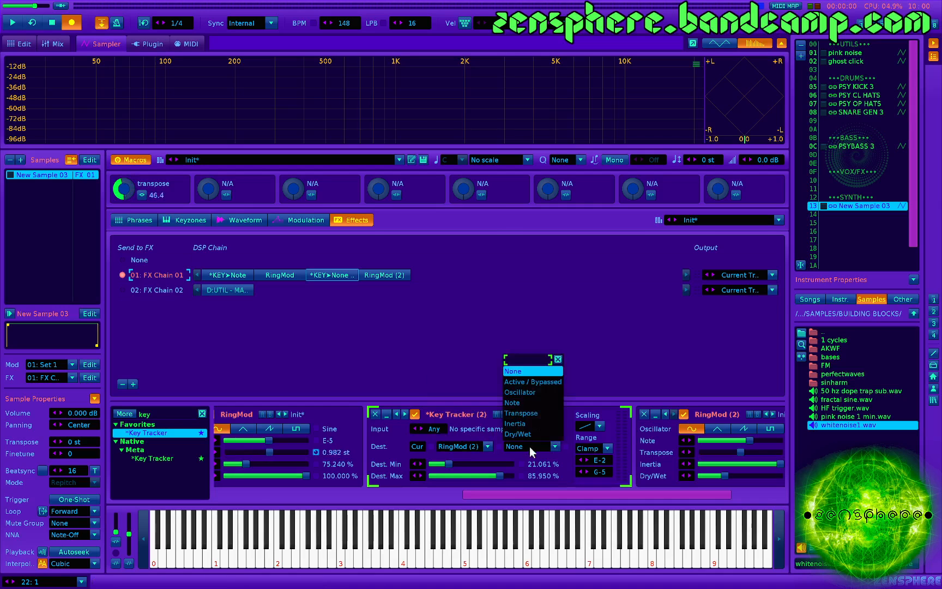
click(531, 403)
- Set RingMod (2)'s inertia to about 42.926% and its dry/wet mix to about 33.778%
scroll(478, 466, right, 4)
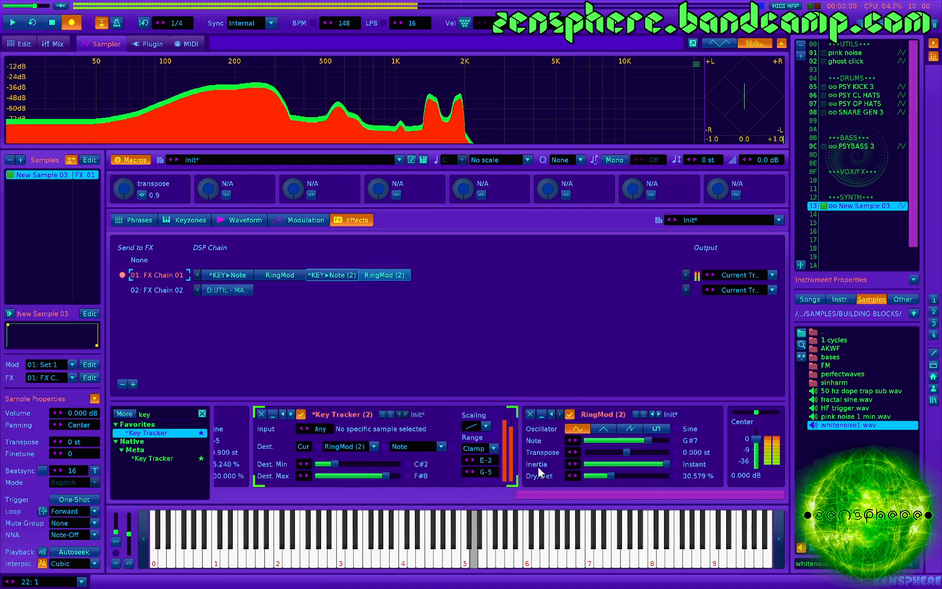
drag(666, 464, 621, 476)
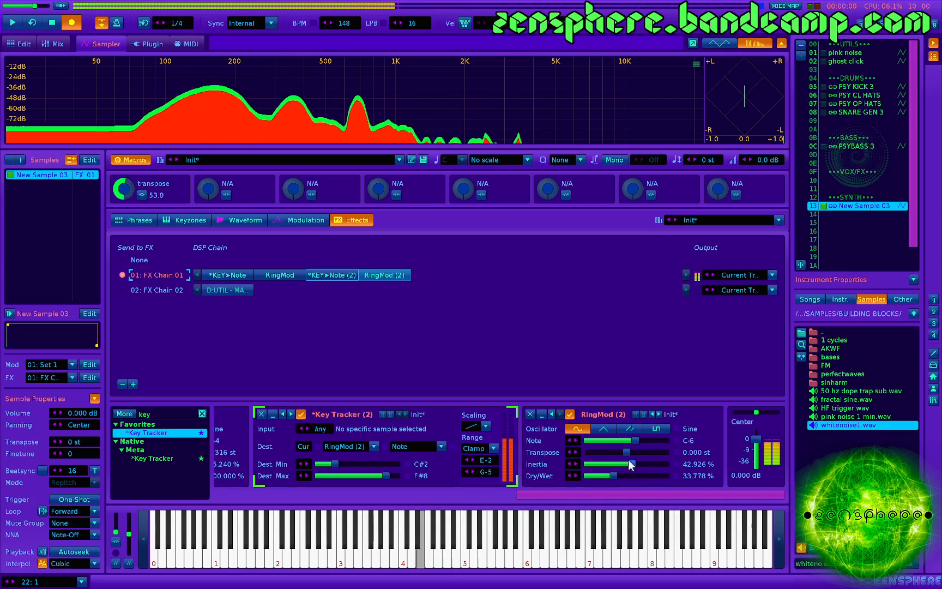
- Audition RingMod (2)'s triangle and sawtooth oscillators, choose Square, and reduce its dry/wet mix to about 18.661%
click(604, 427)
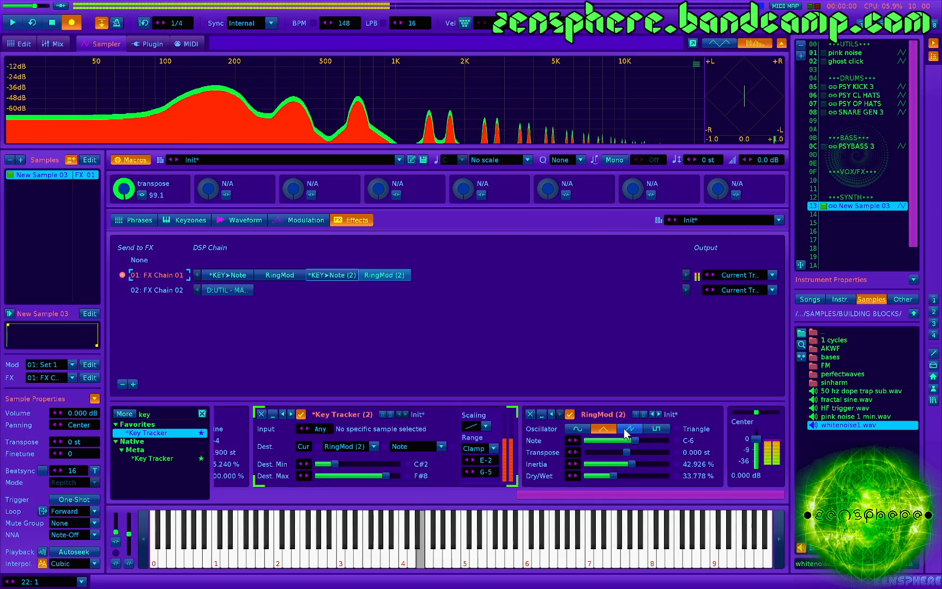
click(627, 433)
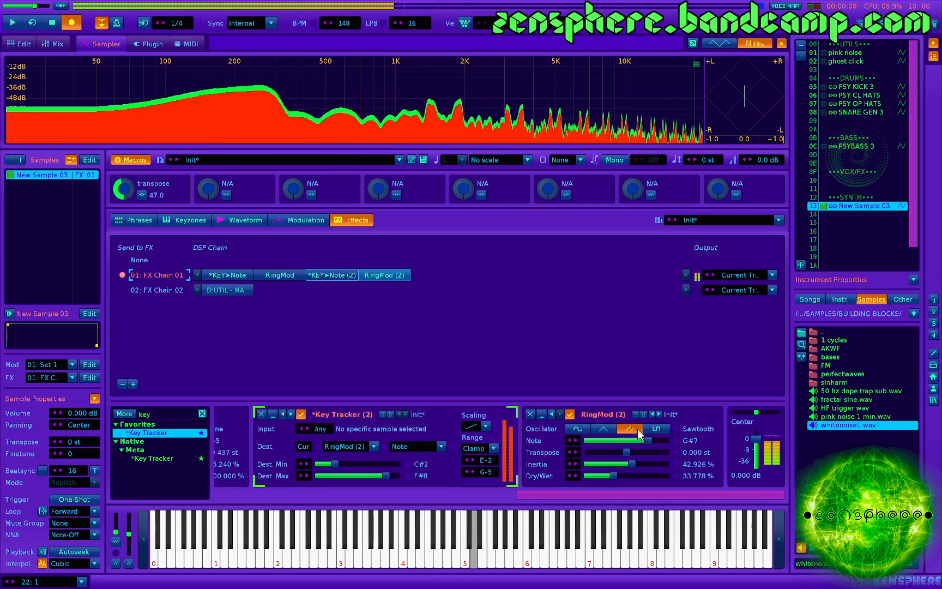
click(656, 428)
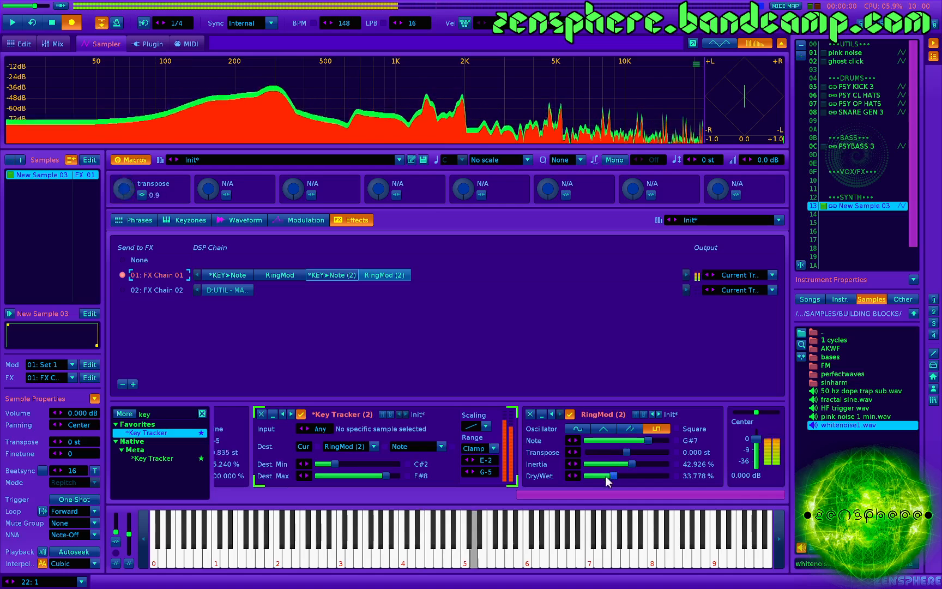
mouse_move(606, 476)
mouse_down()
mouse_move(592, 476)
mouse_move(602, 475)
mouse_up()
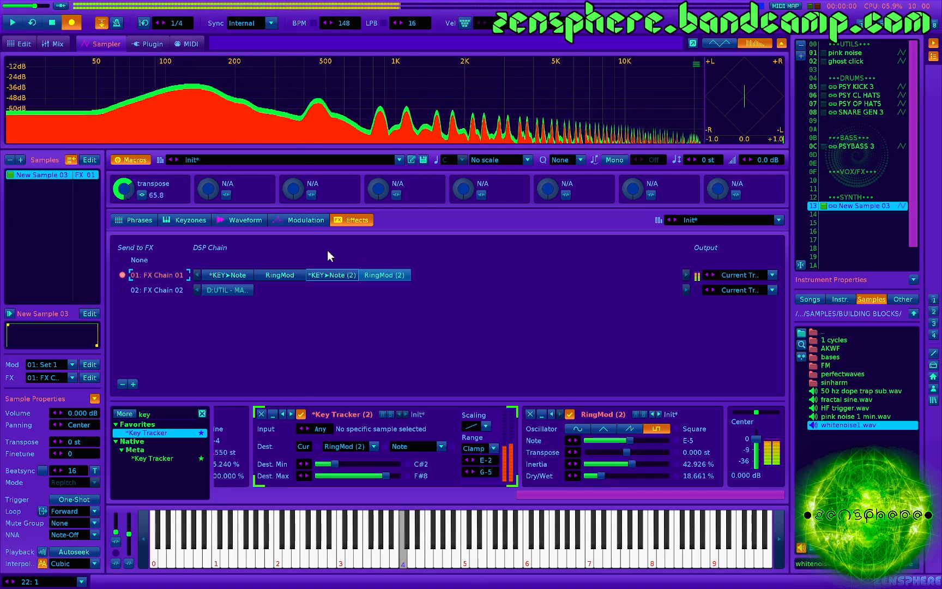
- Set the volume AHDSR envelope's release to about 7.070 s and its attack to about 319 ms
click(310, 223)
click(486, 476)
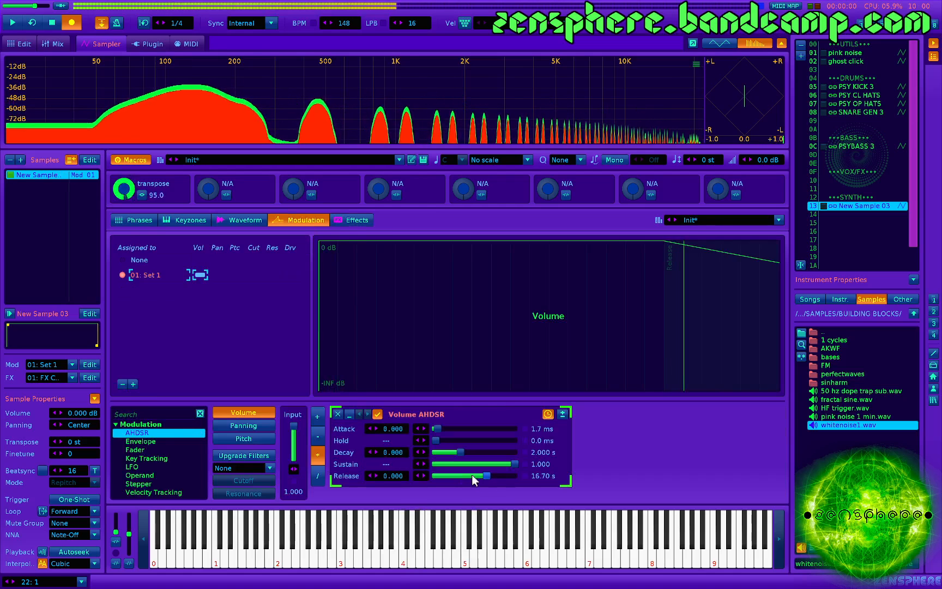
drag(481, 474, 473, 476)
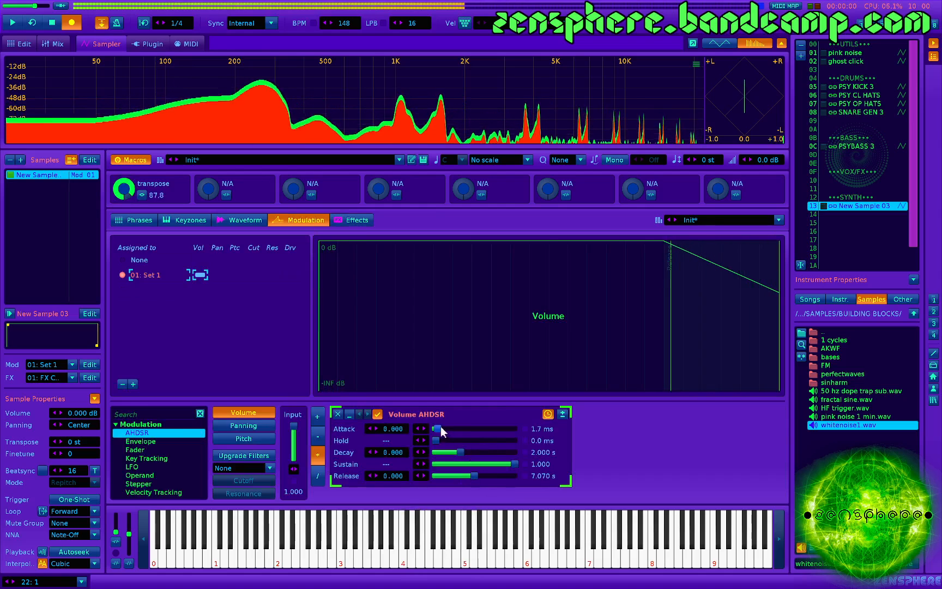
drag(441, 427, 450, 429)
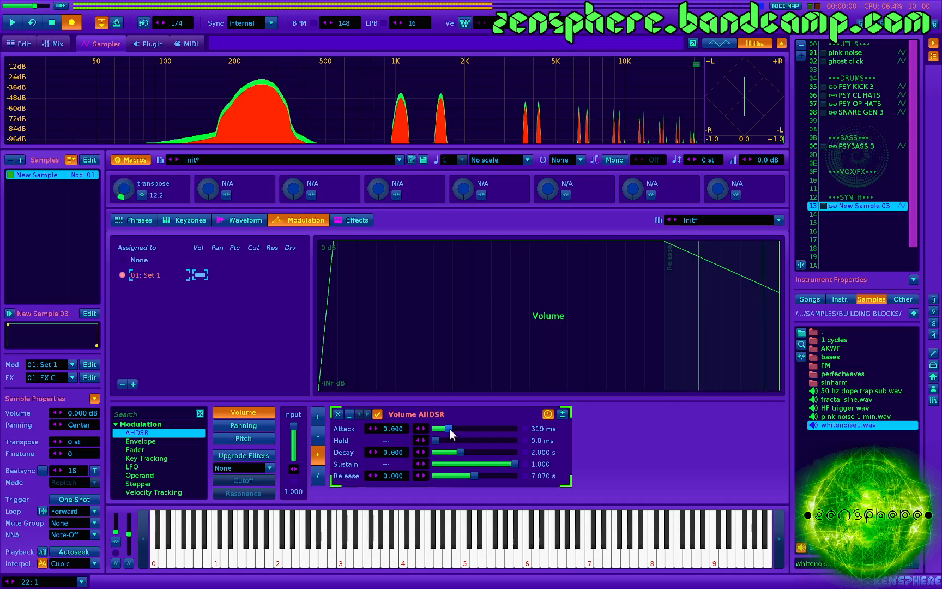
- Set the volume AHDSR's sustain to about 0.686, release to about 5.050 s, attack curve to -0.080 and release curve to -0.140
click(490, 464)
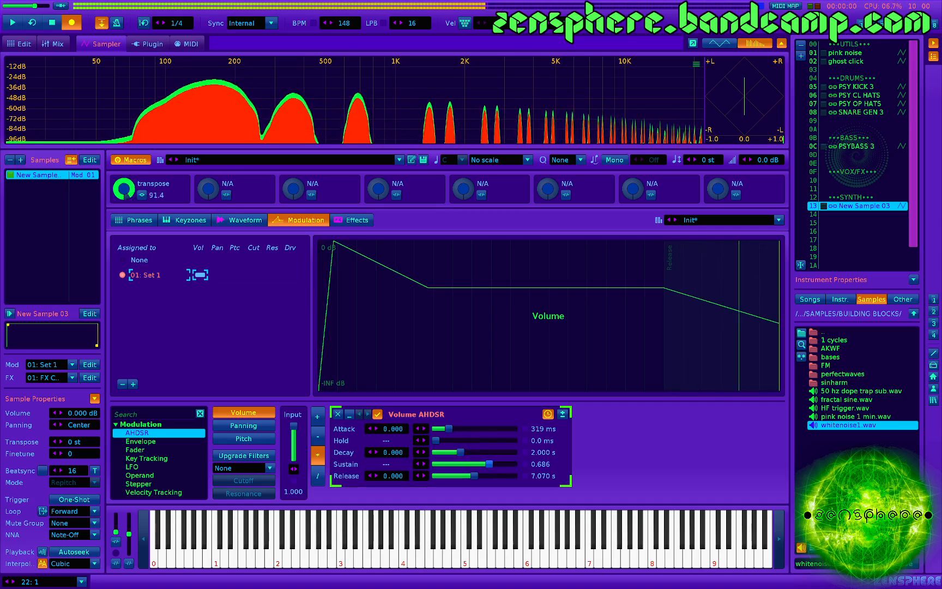
drag(475, 476, 470, 475)
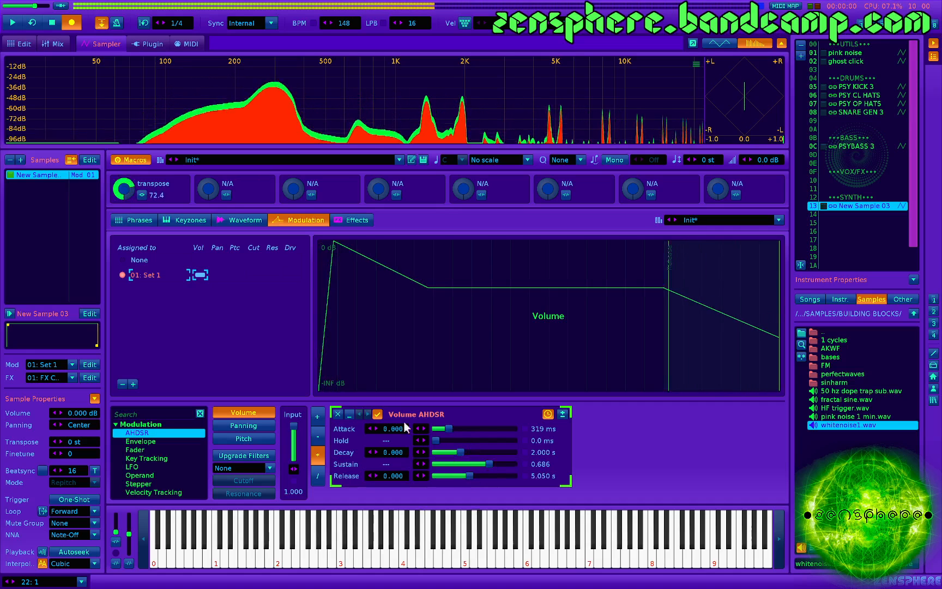
drag(394, 428, 395, 433)
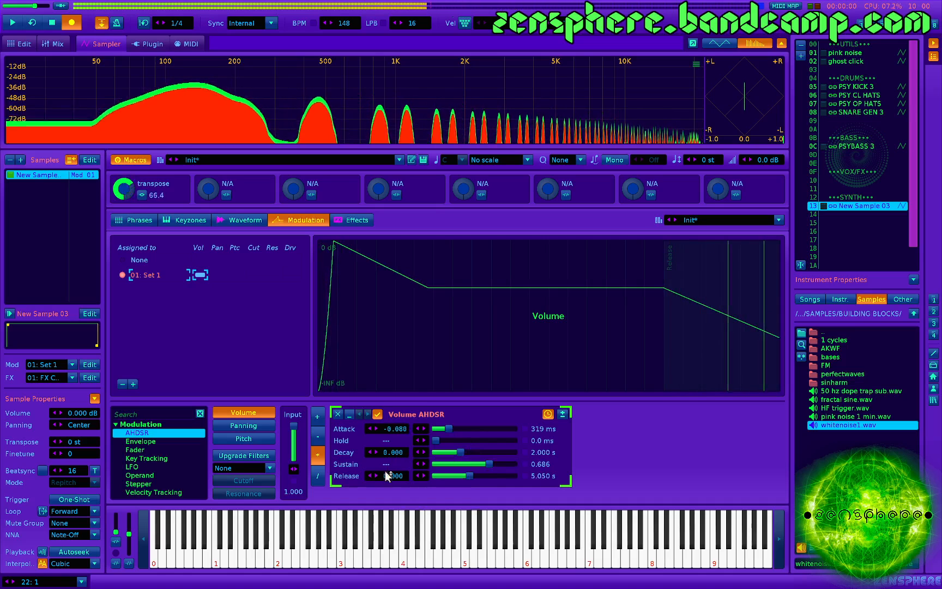
drag(385, 470, 385, 478)
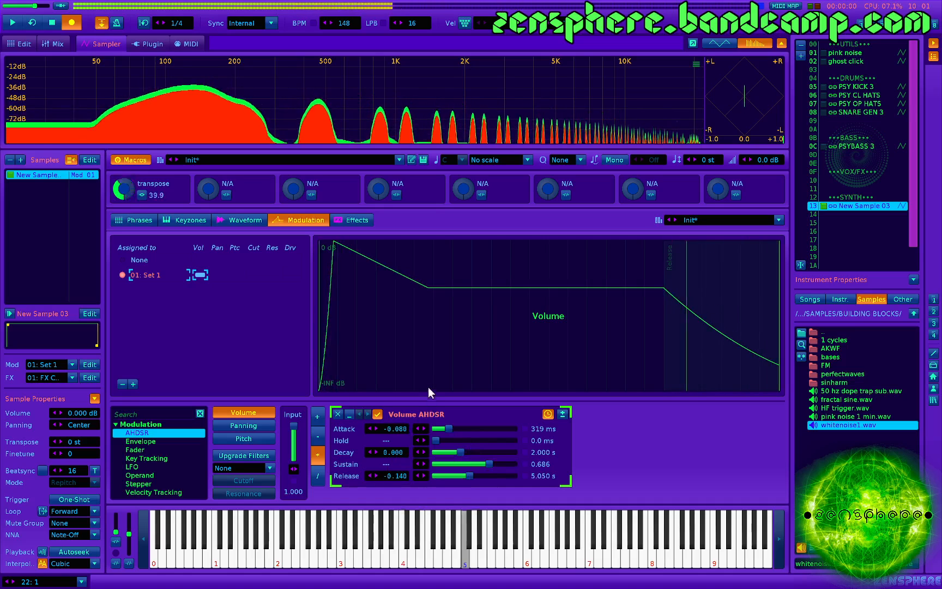
- Disable LFO 2 inside the macro-control Doofer on FX Chain 02
click(354, 219)
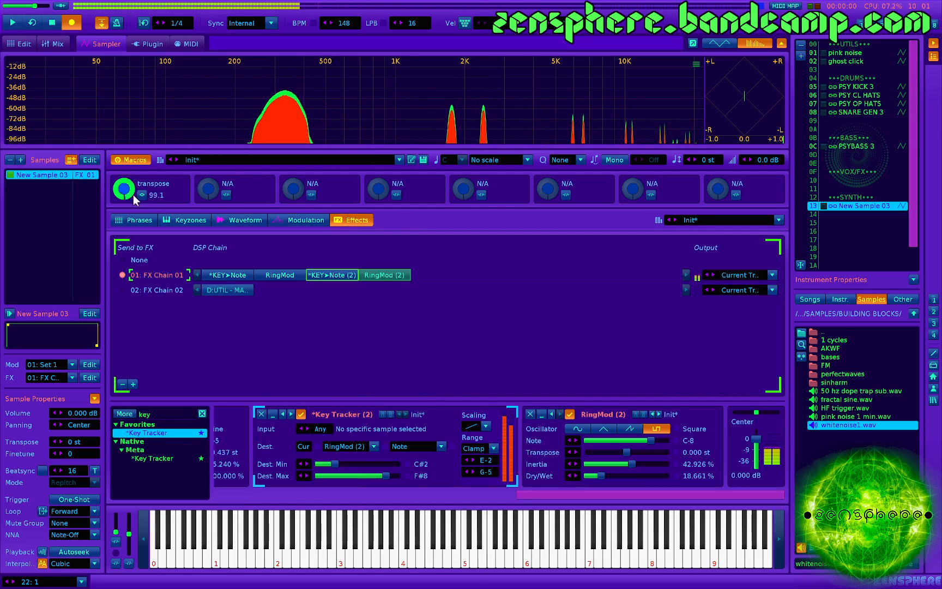
click(236, 290)
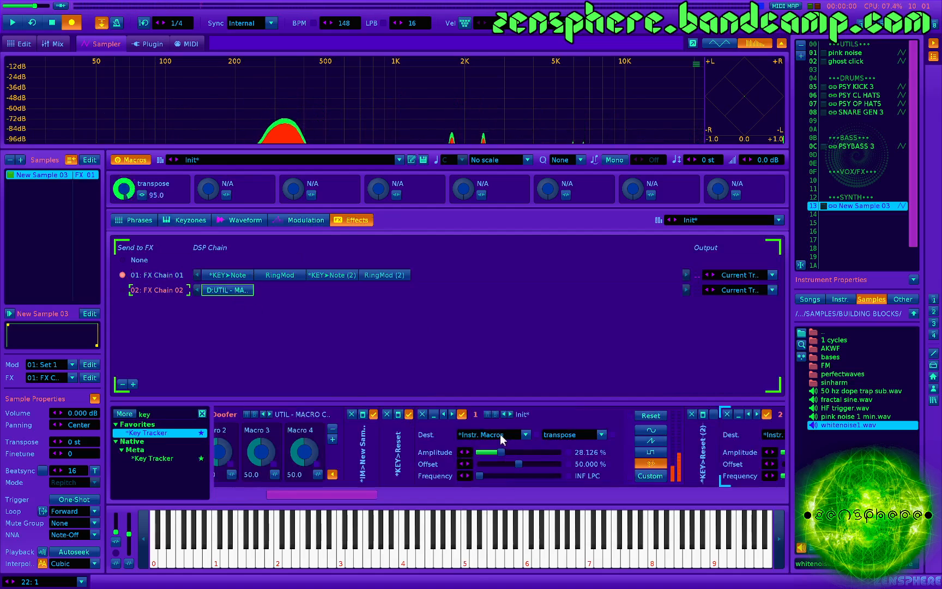
scroll(474, 426, right, 4)
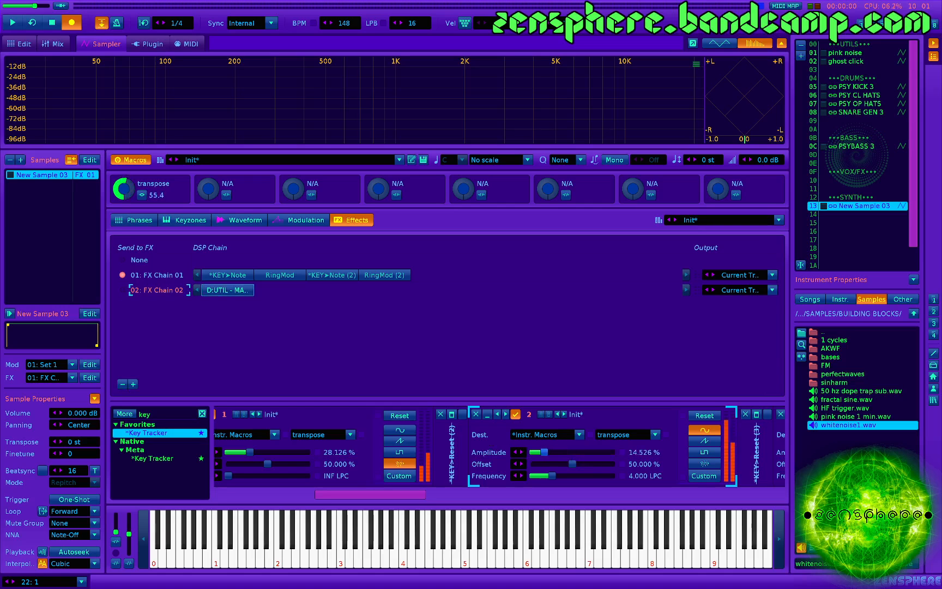
click(516, 413)
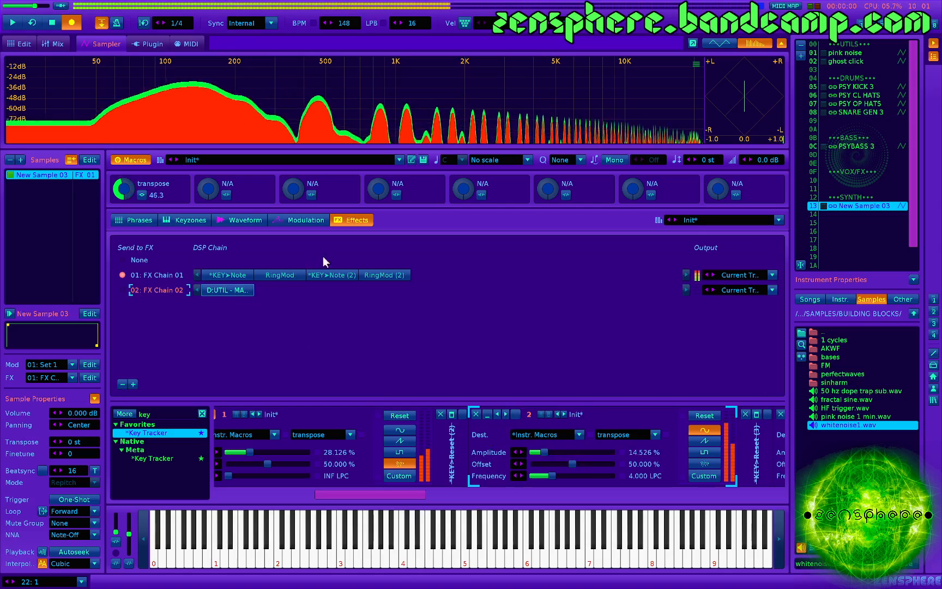
- Set RingMod (2)'s transpose to about -9.120 st, map Macro 2 to its Note parameter, and close the mappings
click(393, 274)
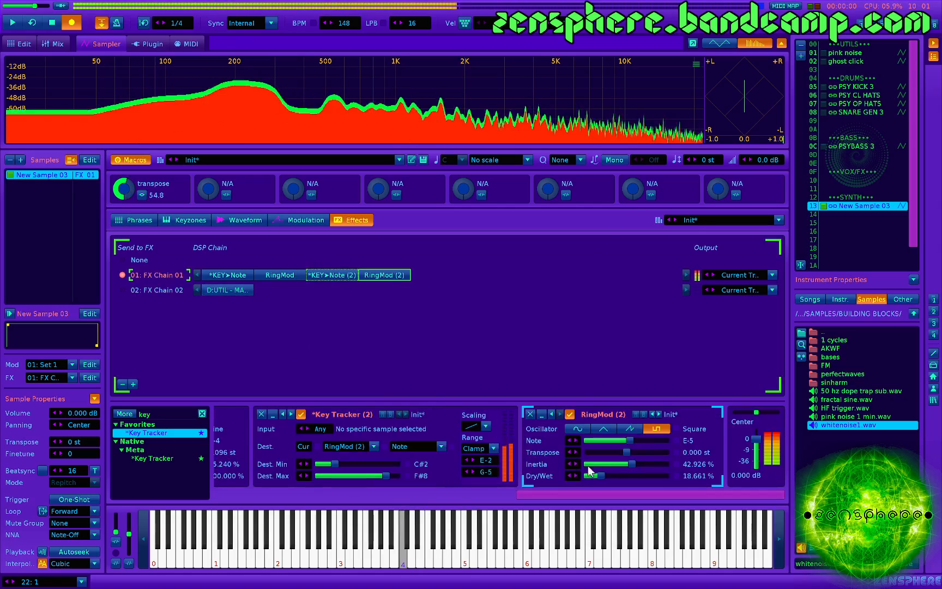
drag(626, 453, 596, 452)
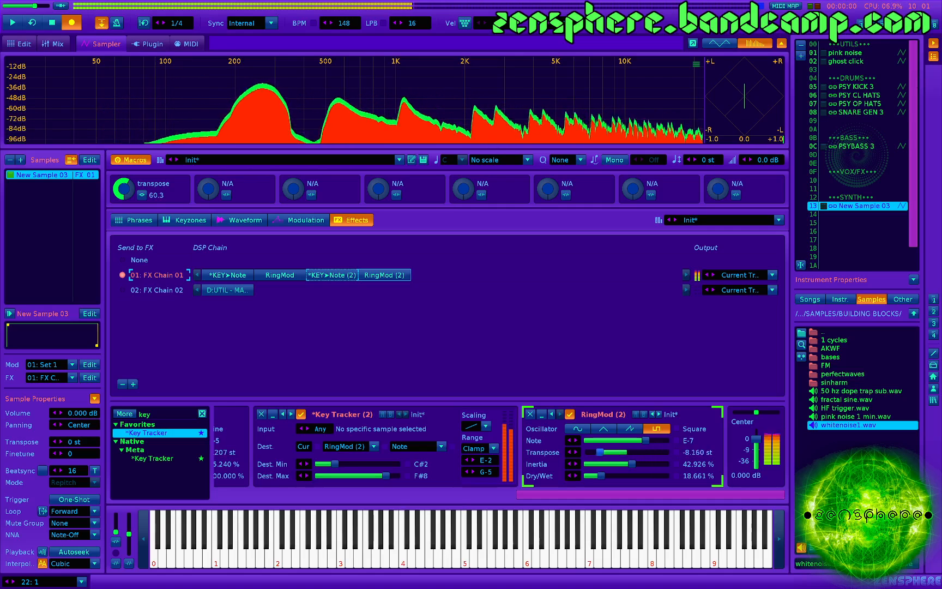
click(227, 195)
click(617, 439)
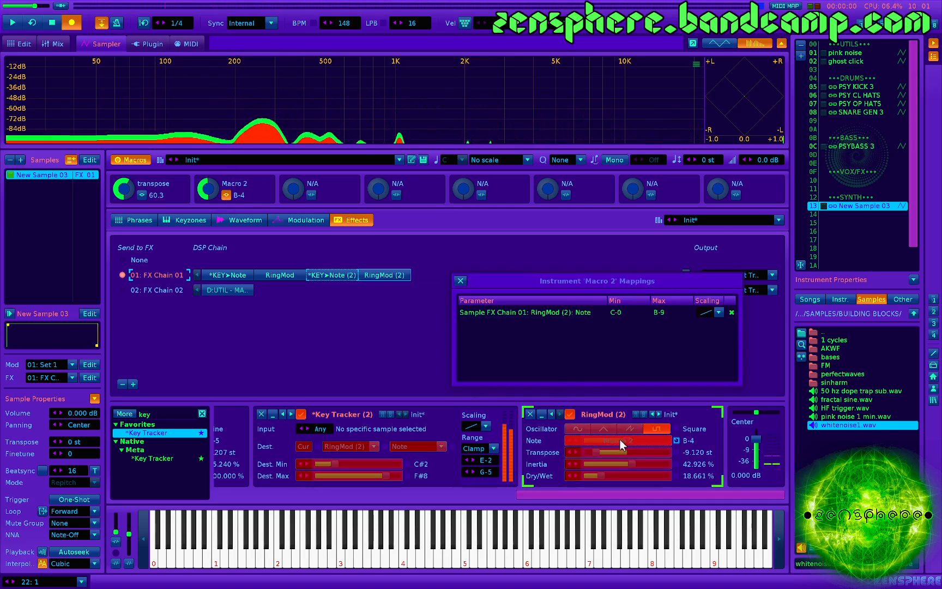
click(460, 280)
key(z)
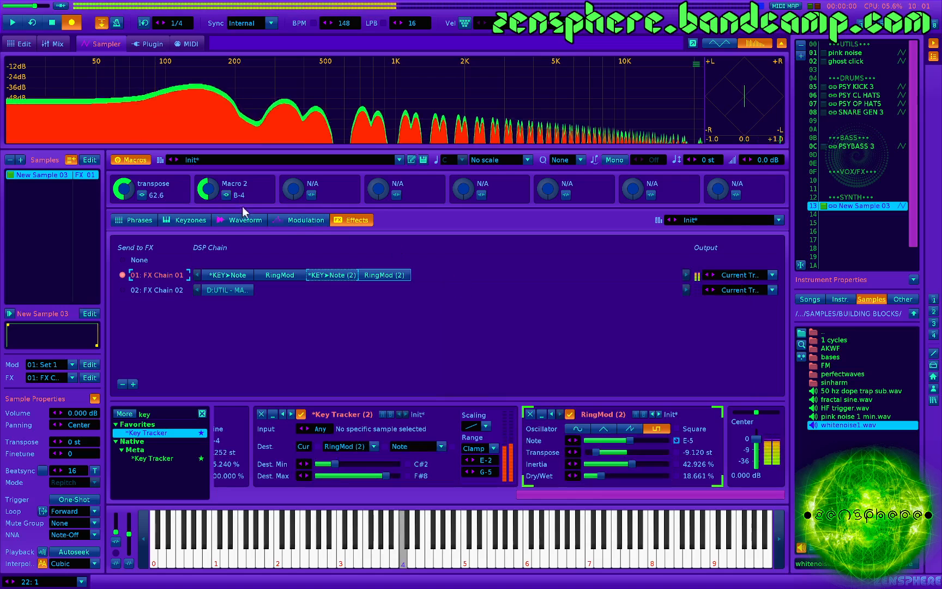
- Test the Macro 2 knob, retarget LFO 1 in FX Chain 02 to Macro 2, and set its amplitude to about 76.248%
drag(208, 189, 221, 287)
click(220, 287)
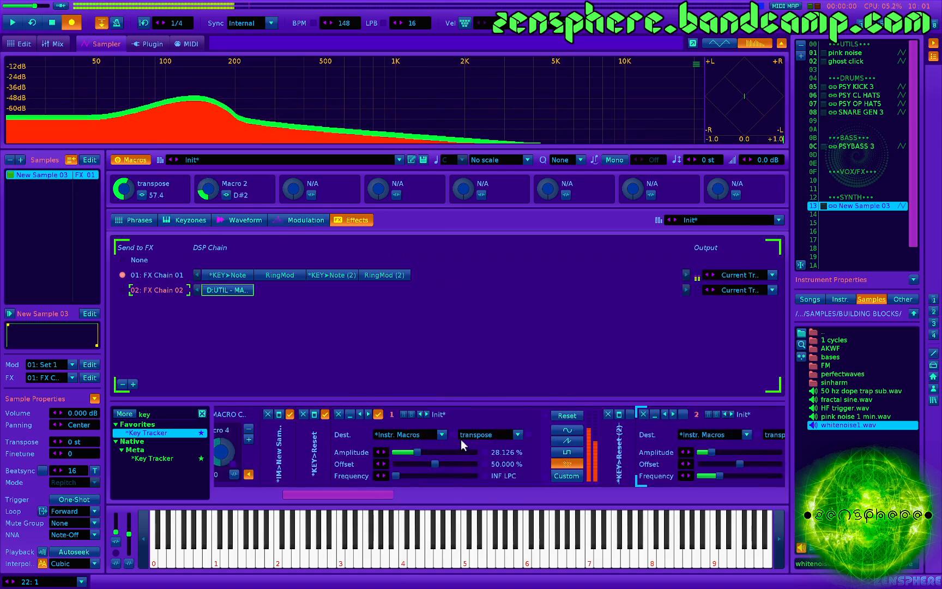
click(493, 435)
click(470, 318)
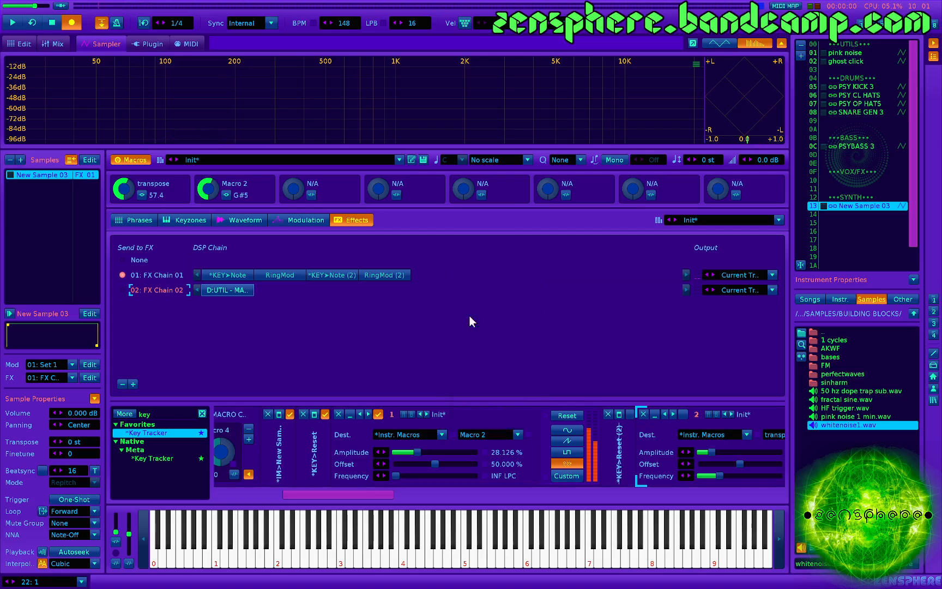
drag(428, 452, 457, 452)
key(z)
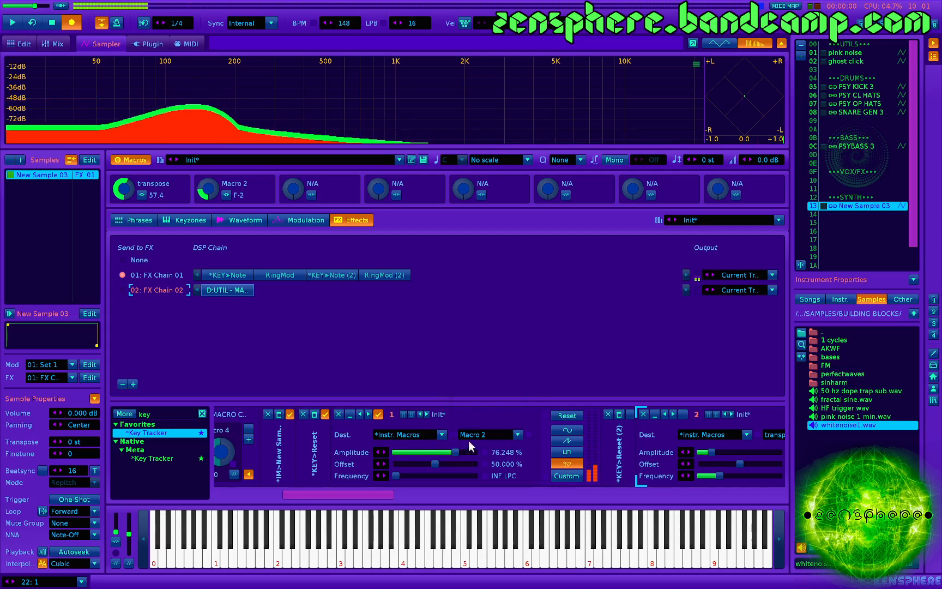
- Return LFO 1's target to transpose, and enable LFO 2 on Macro 2 with an amplitude of about 72.995%
click(470, 436)
click(482, 307)
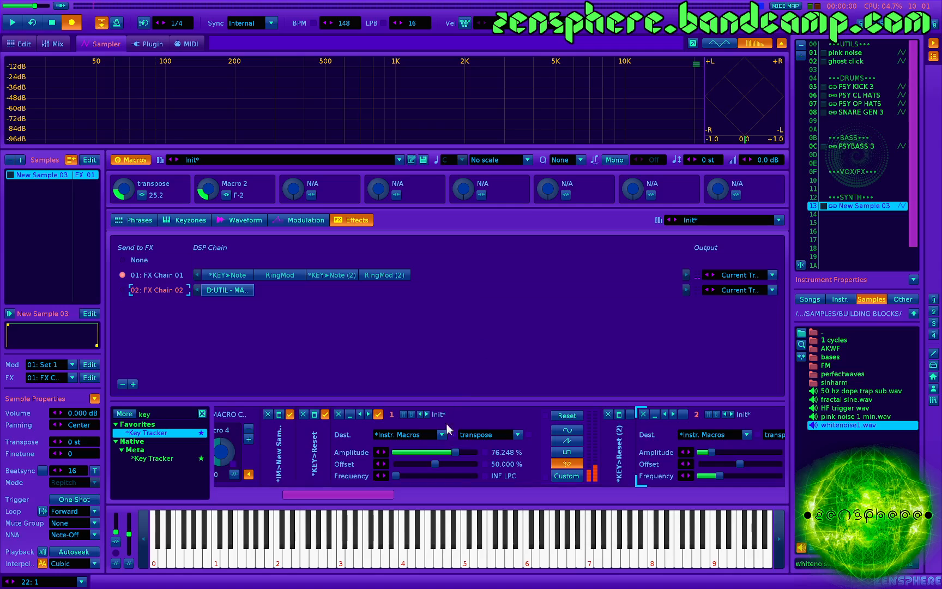
scroll(447, 424, right, 4)
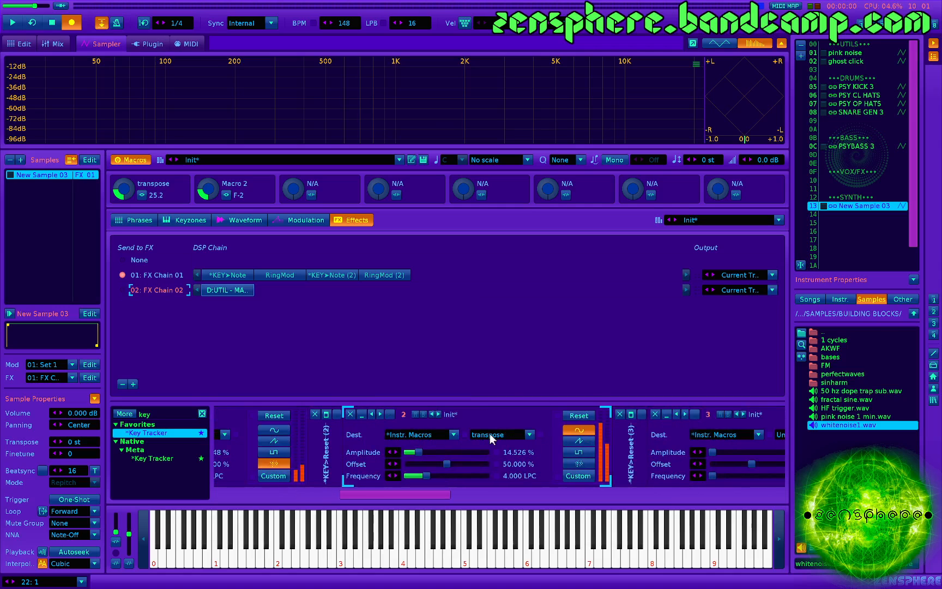
click(490, 434)
click(488, 318)
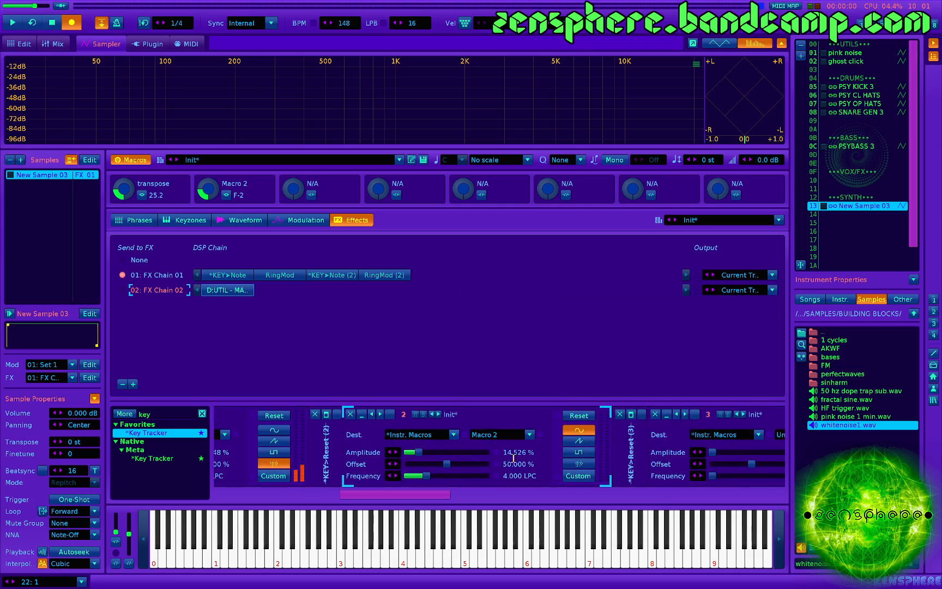
key(z)
key(z)
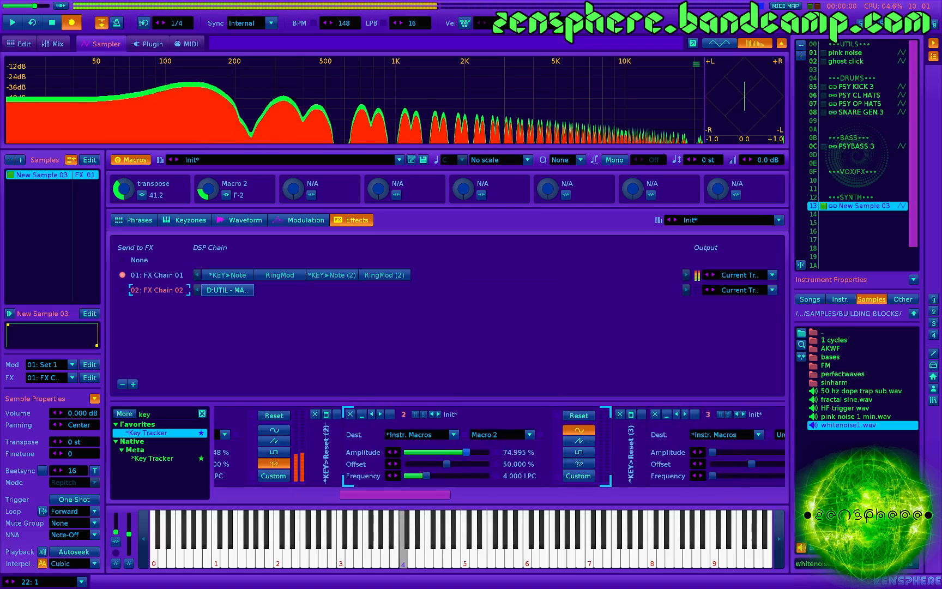
key(z)
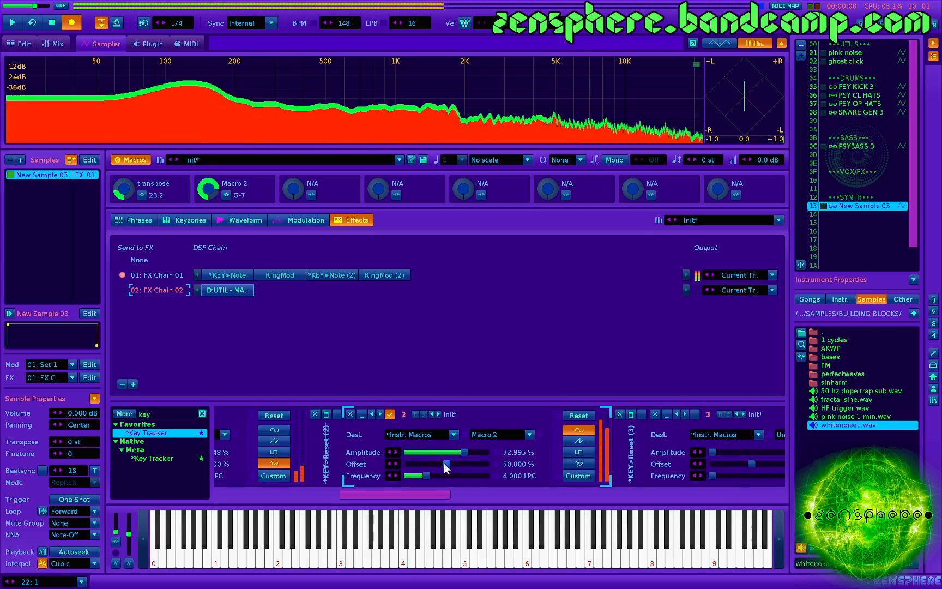
- Try LFO 2's frequency at 32 LPC and play a test note
click(516, 476)
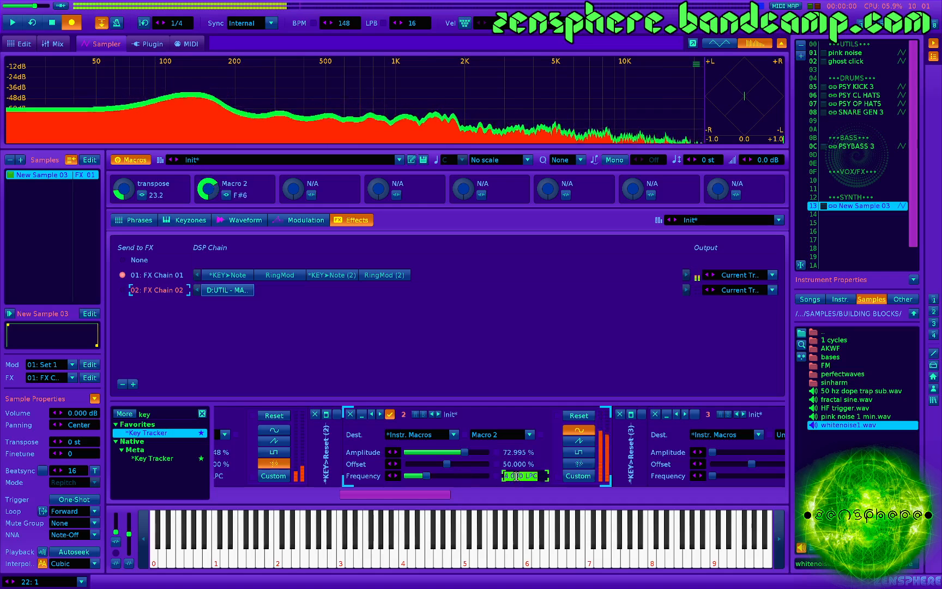
text(32)
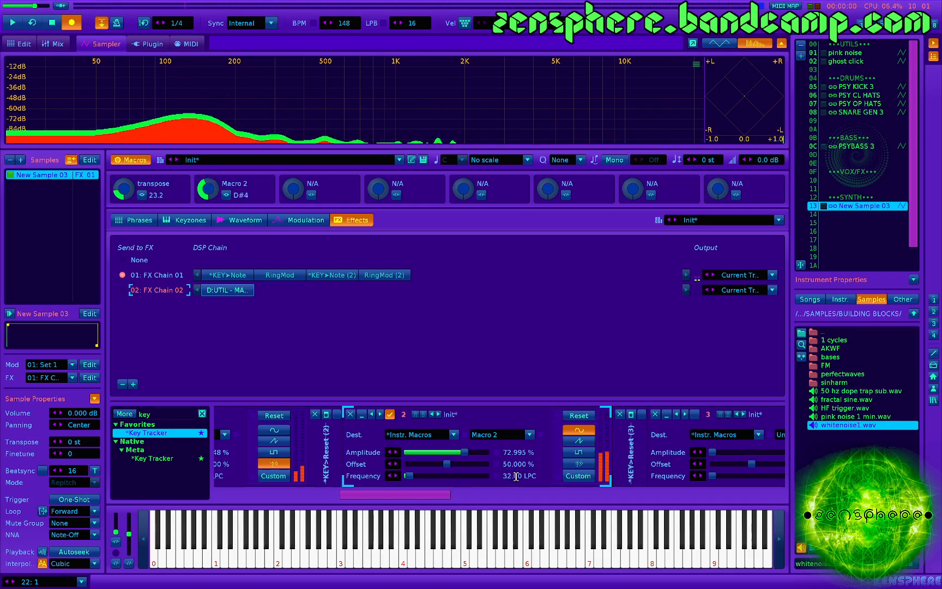
text(z)
- Set LFO 2's frequency to 128 LPC, its amplitude to about 31.031% and its offset to about 44.400%
click(526, 476)
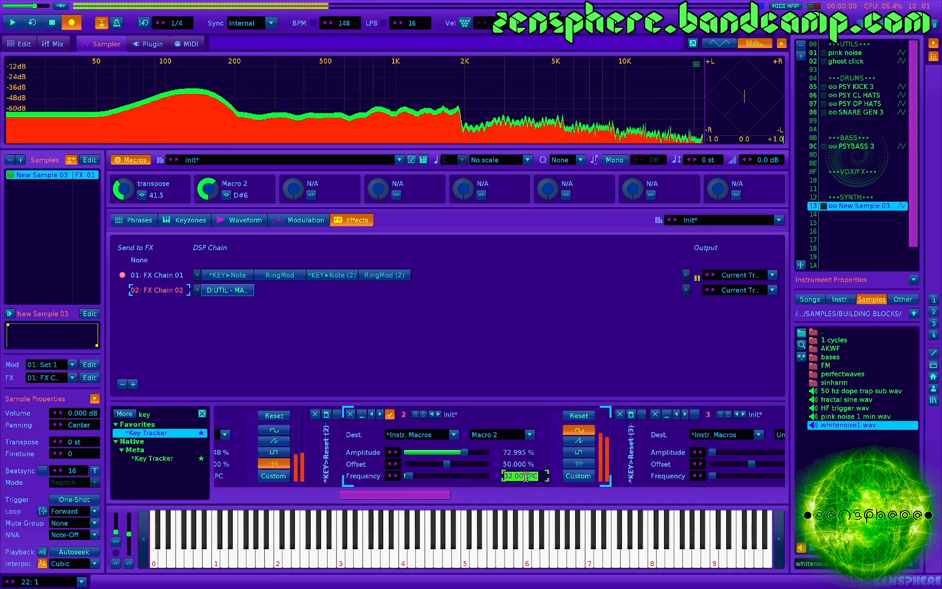
key(z)
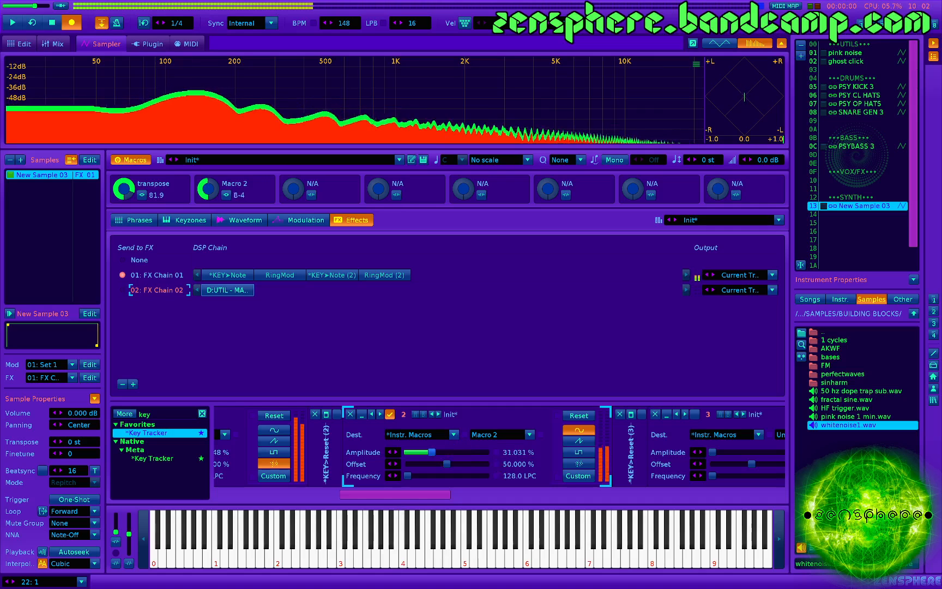
drag(447, 460, 455, 463)
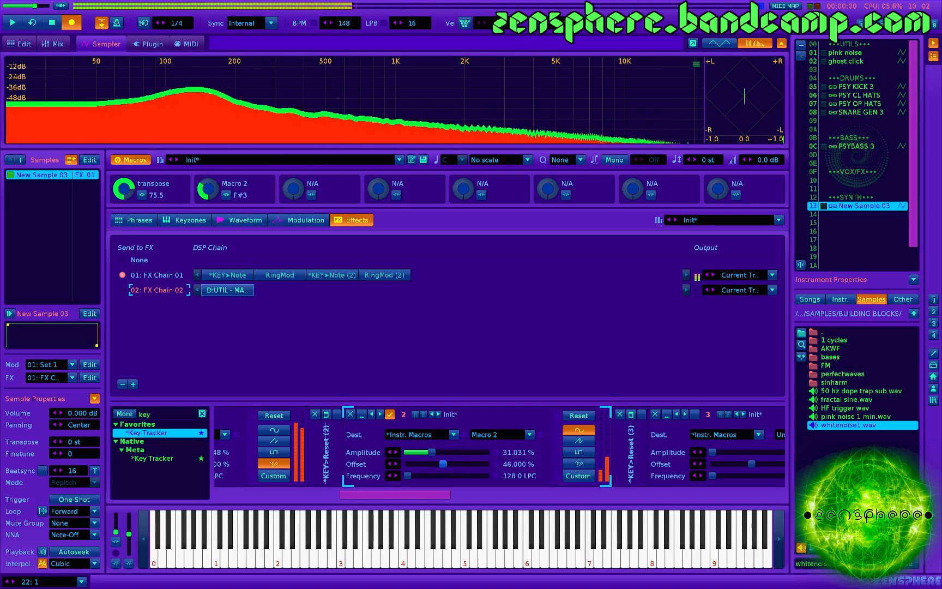
key(z)
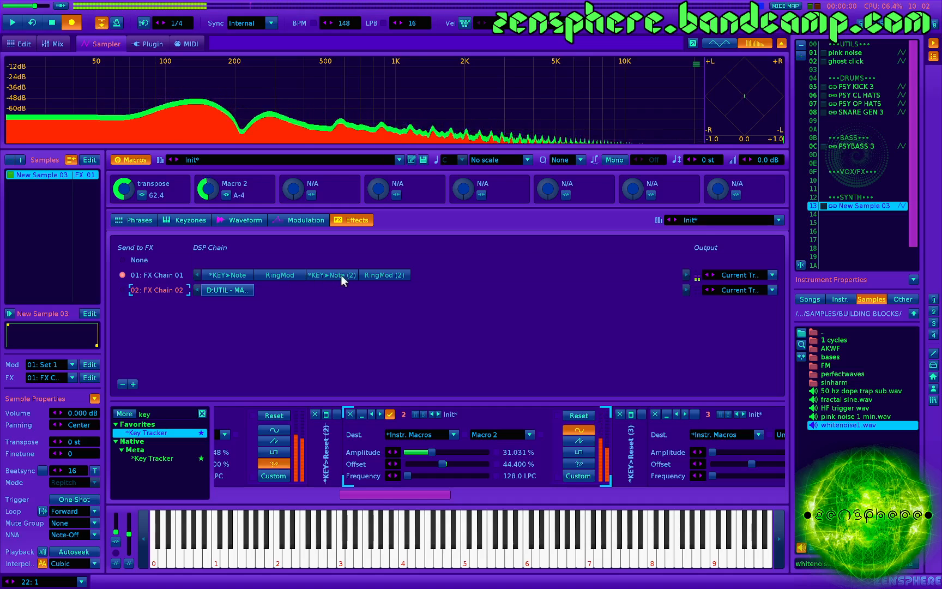
- Review the first RingMod and Key Tracker with test notes, and set the volume AHDSR's attack to about 1.086 s
click(277, 275)
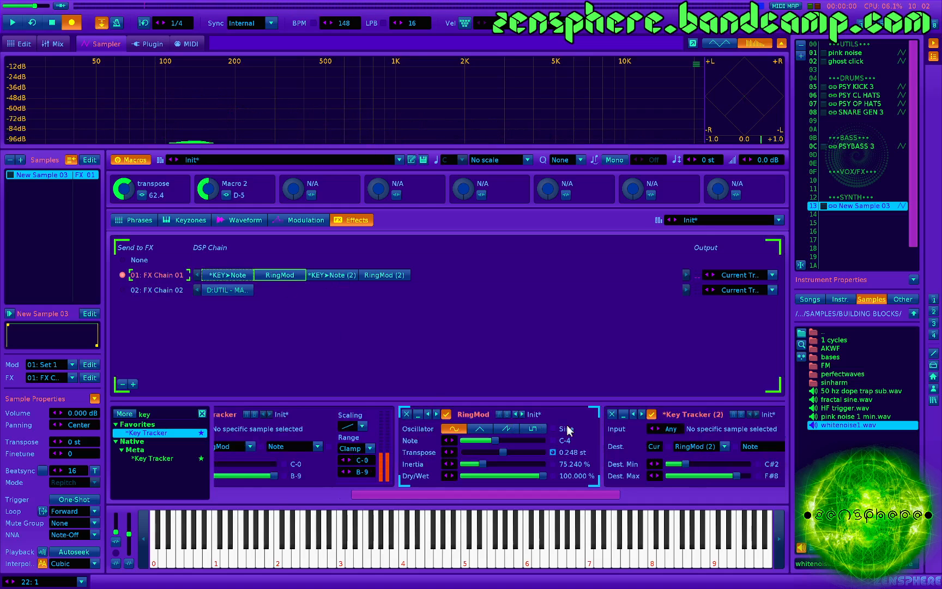
scroll(361, 460, left, 2)
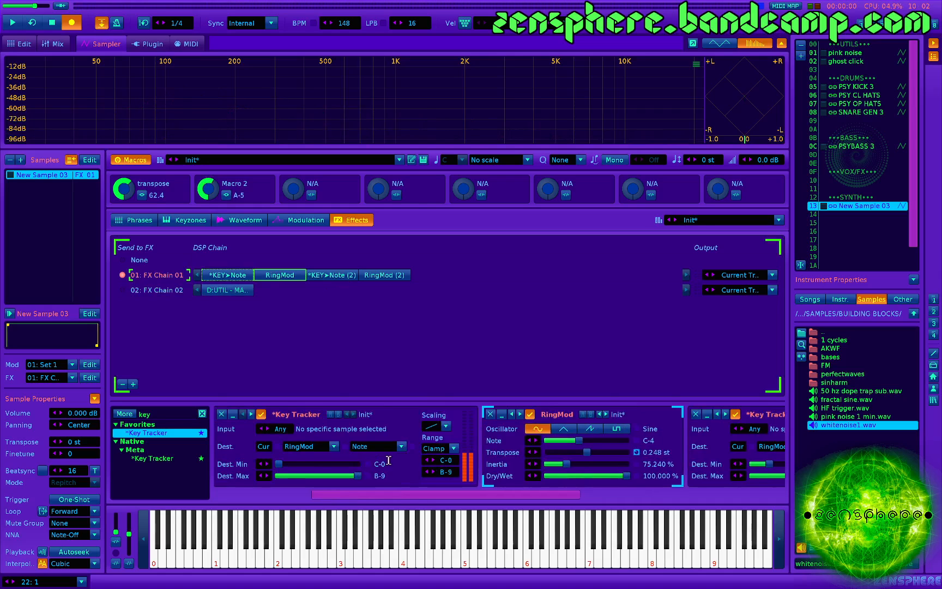
key(z)
key(q)
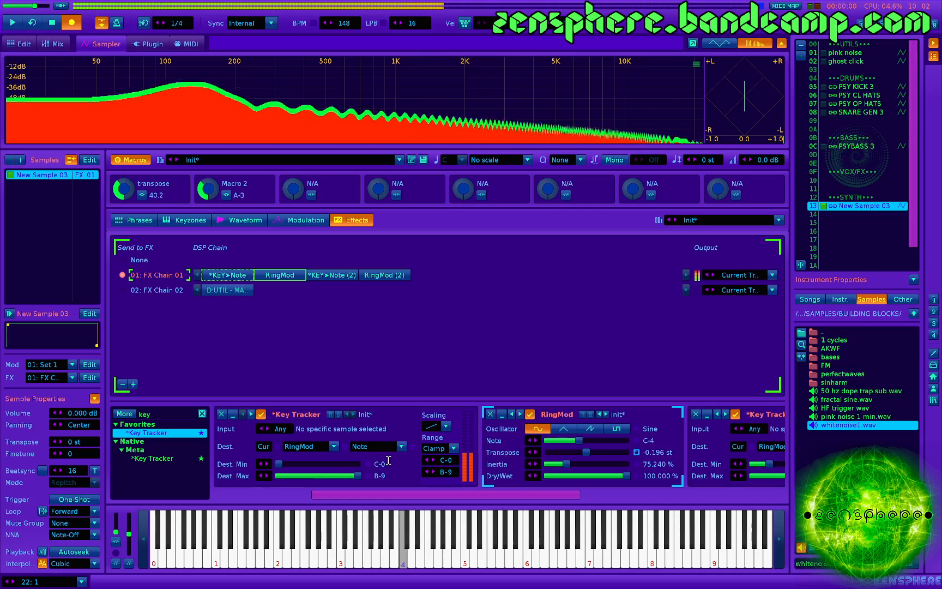
click(302, 220)
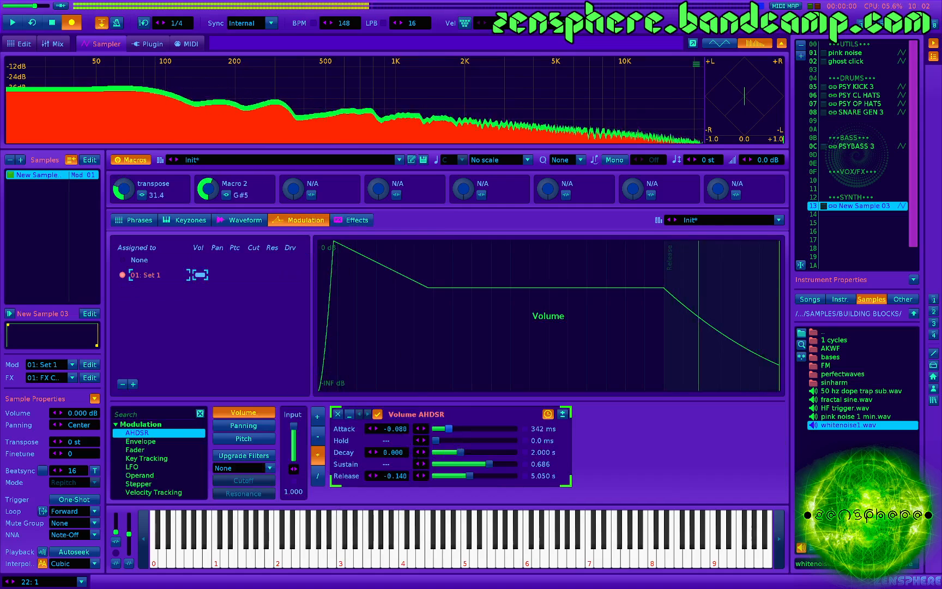
drag(449, 429, 457, 431)
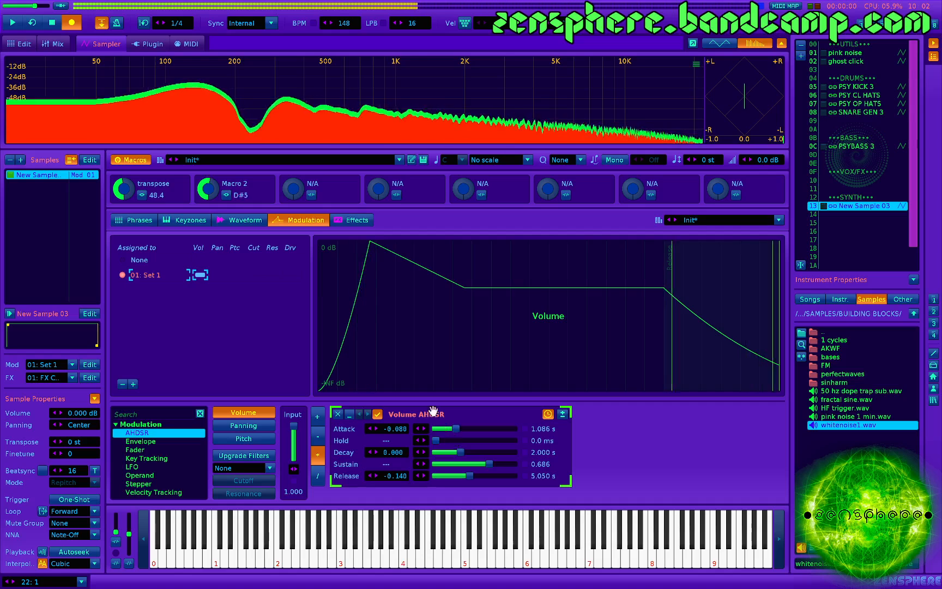
- Change the first RingMod's oscillator to Triangle and set RingMod (2)'s transpose to about 9.216 st
click(354, 219)
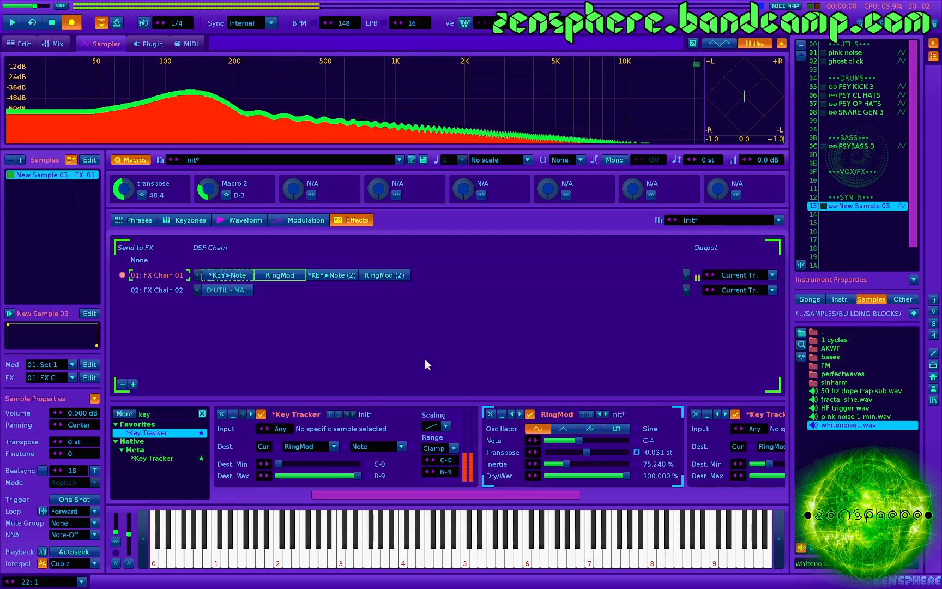
click(566, 444)
click(480, 429)
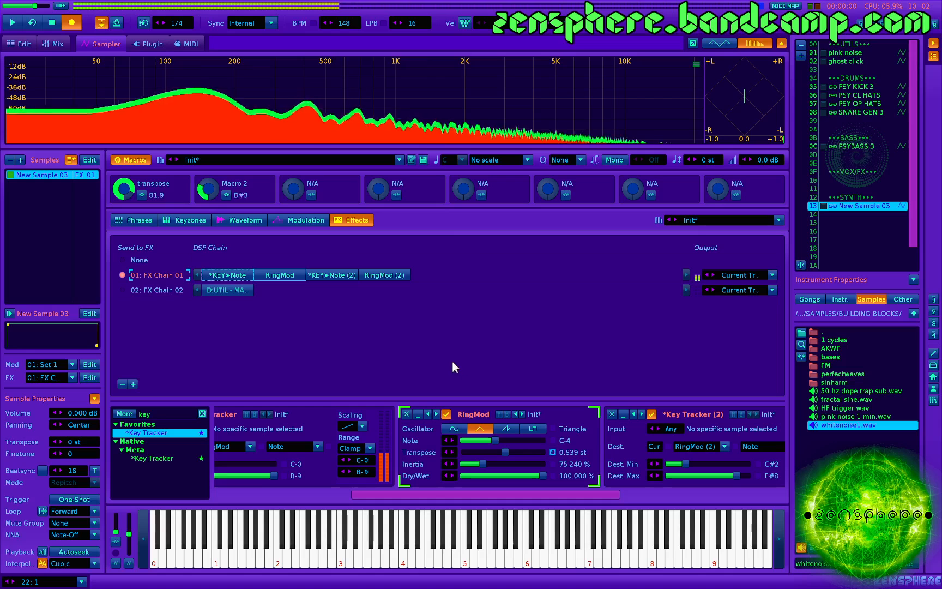
click(383, 274)
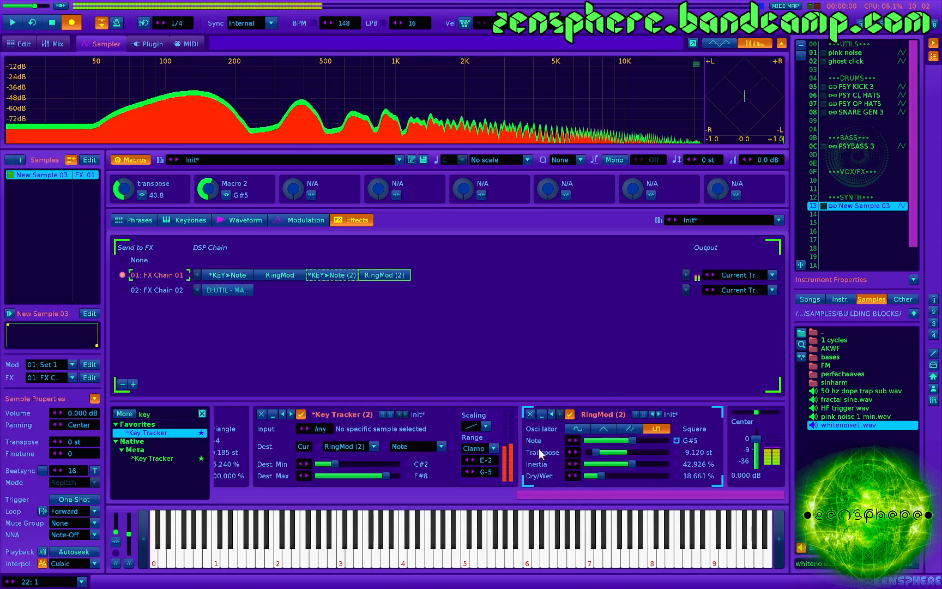
click(628, 451)
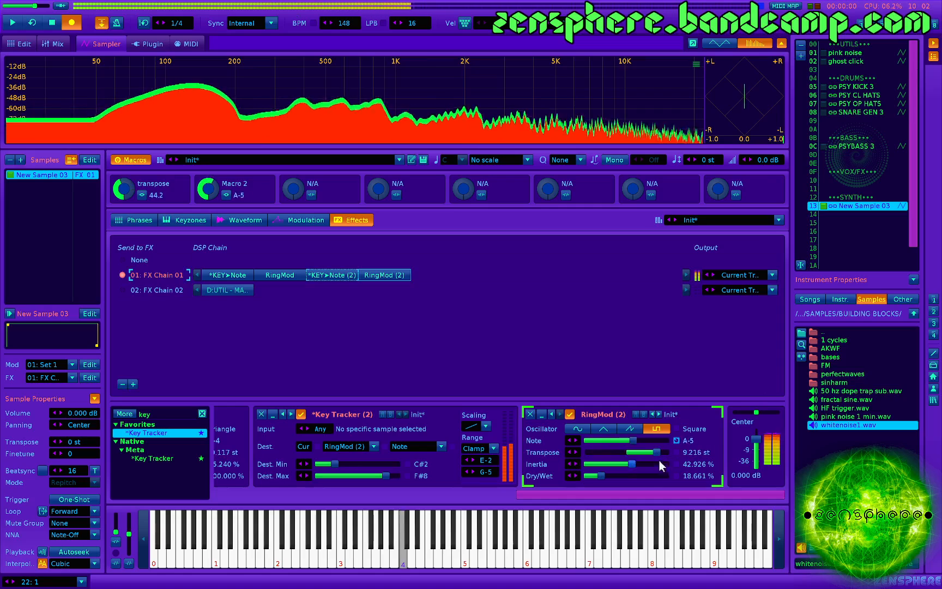
- Set RingMod (2)'s inertia to about 78.526% and its dry/wet to about 12.661%
drag(632, 463, 596, 476)
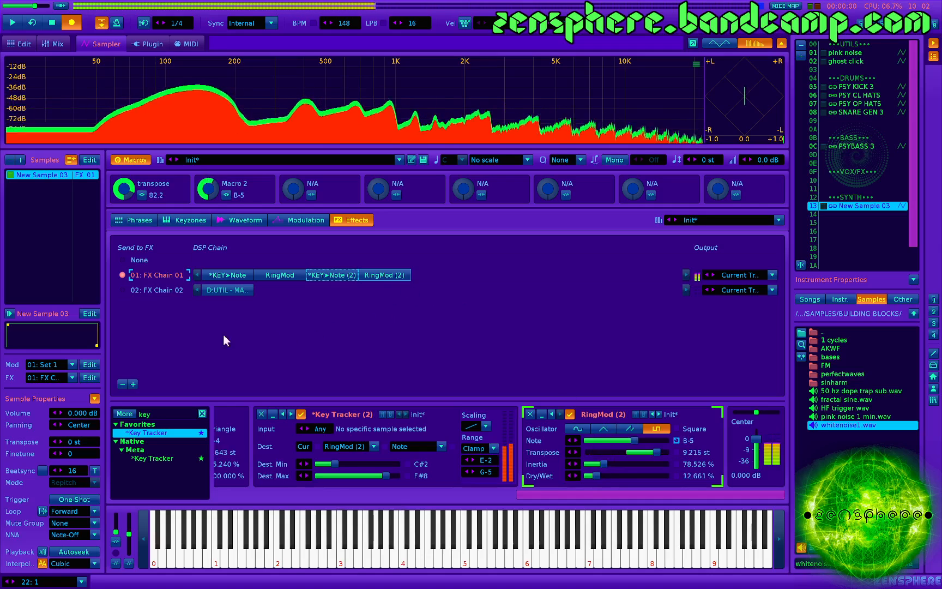
- Add another Key Tracker followed by another RingMod after RingMod (2) in FX Chain 01
click(381, 275)
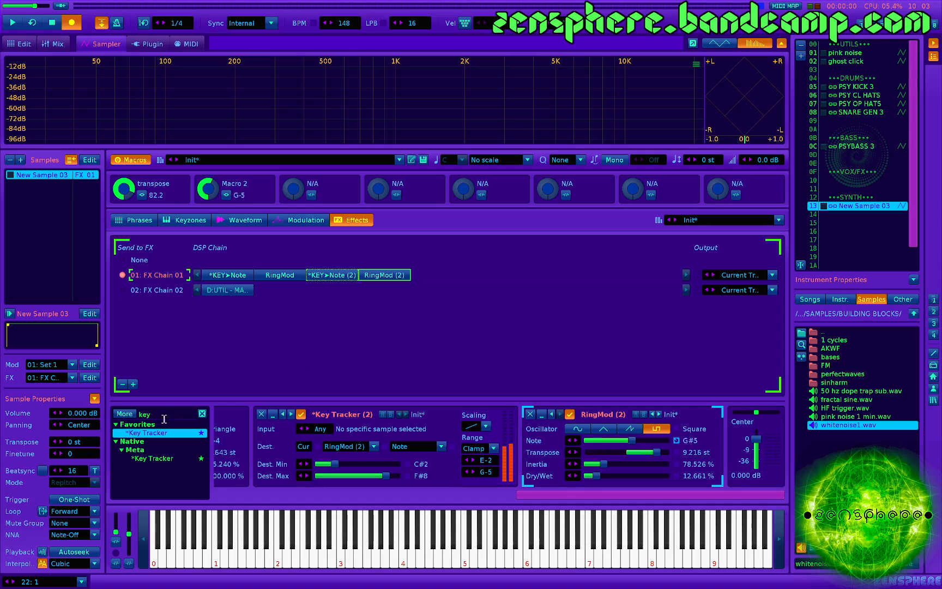
double_click(154, 432)
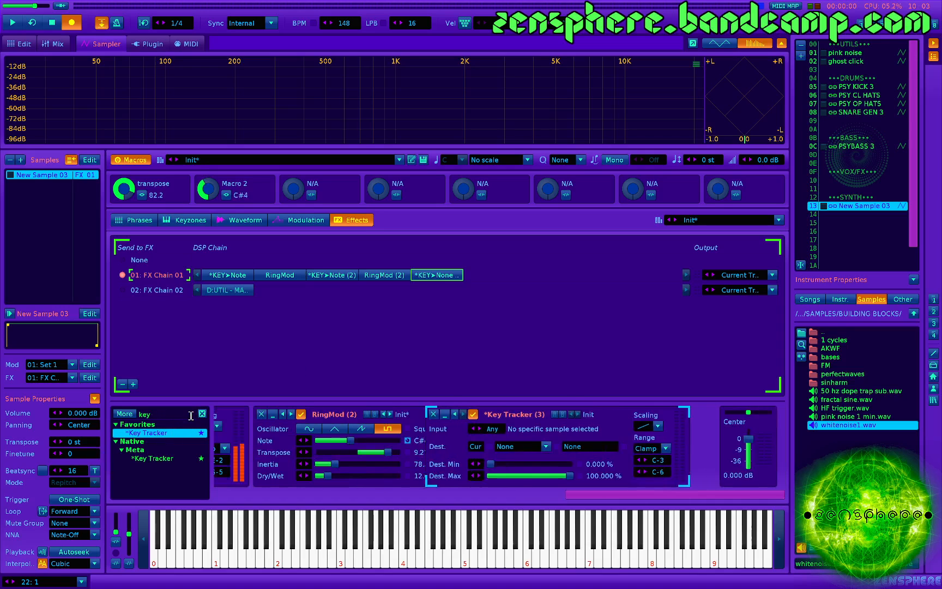
click(181, 414)
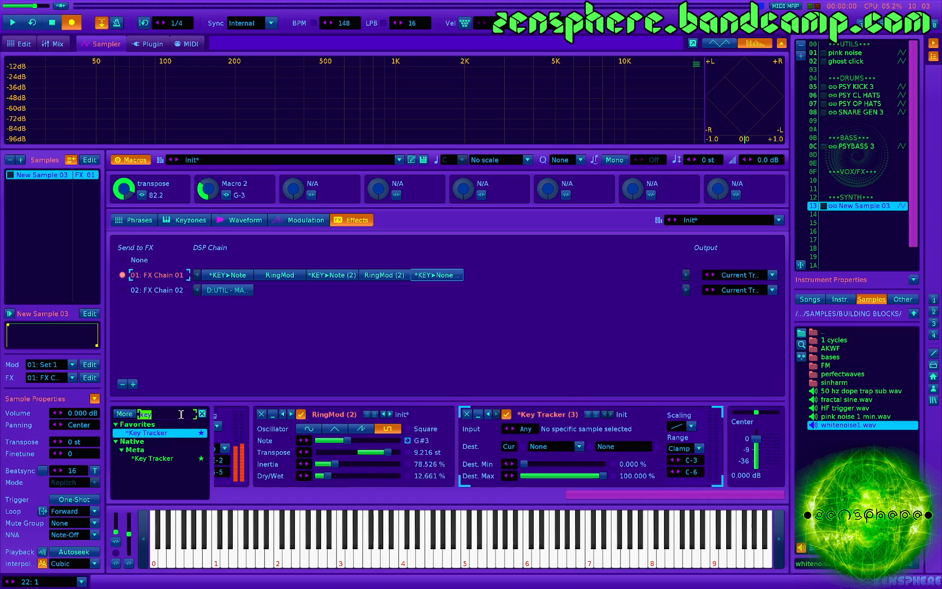
text(ring)
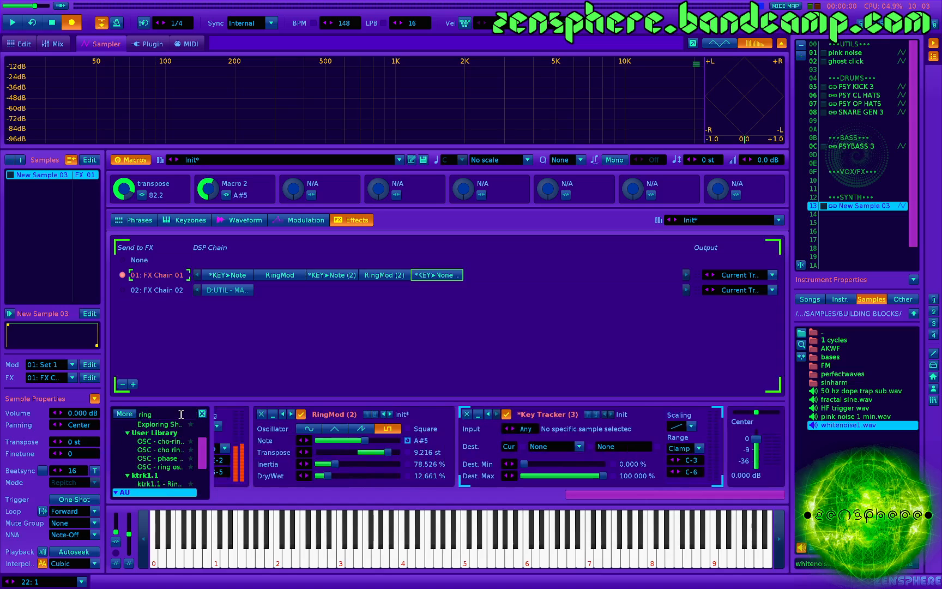
scroll(167, 436, up, 2)
double_click(158, 441)
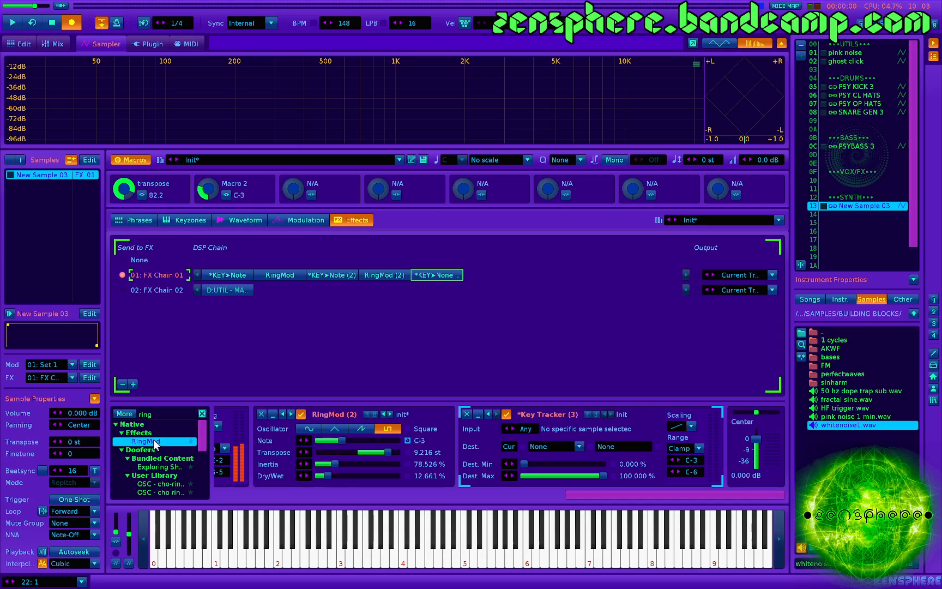
- Set RingMod (3)'s oscillator to Triangle, its note to about G-6 and its dry/wet to about 16.050%
drag(625, 440, 589, 472)
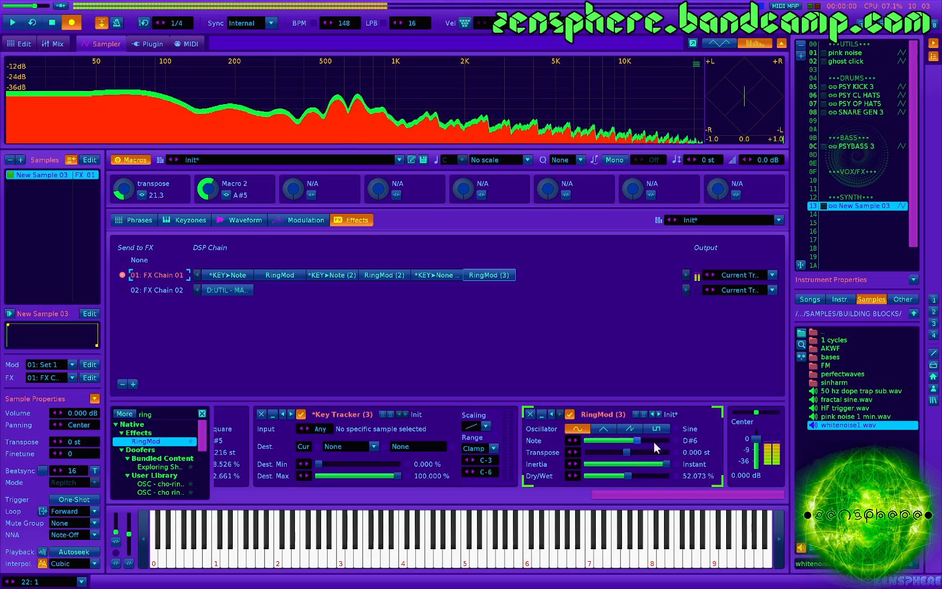
drag(653, 441, 640, 441)
drag(610, 474, 580, 473)
click(601, 425)
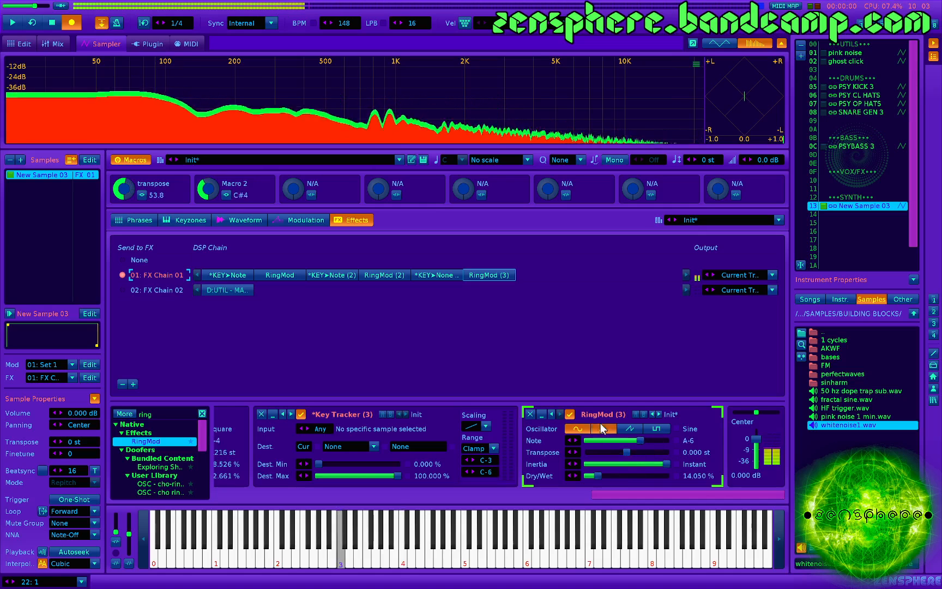
drag(651, 441, 655, 441)
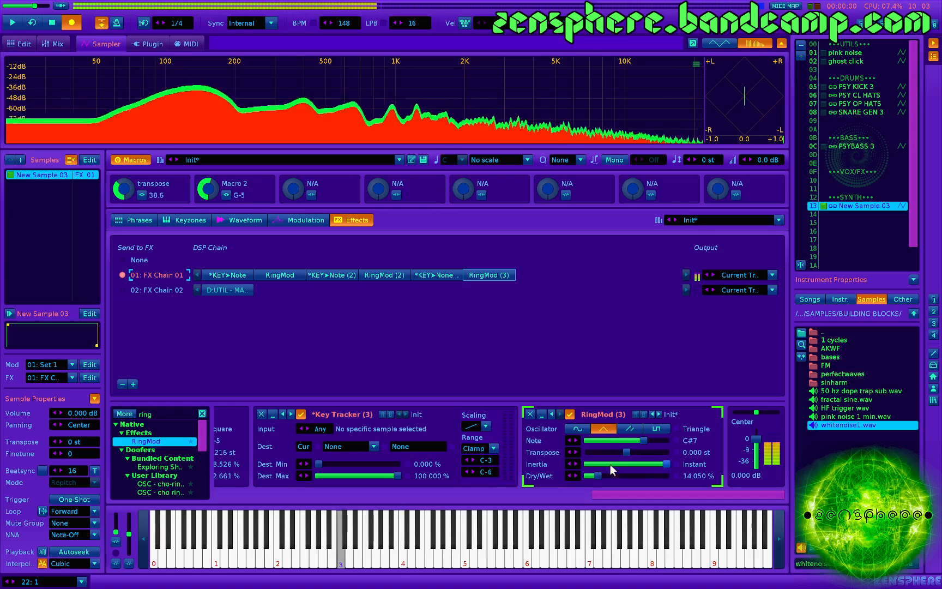
drag(602, 474, 604, 474)
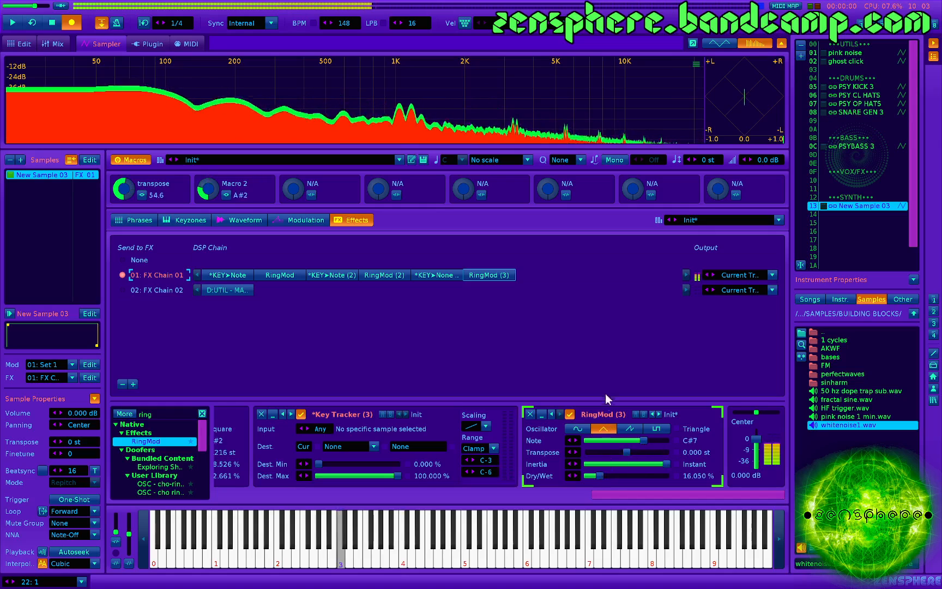
mouse_move(635, 441)
mouse_down()
mouse_move(646, 441)
mouse_move(617, 441)
mouse_move(640, 441)
mouse_up()
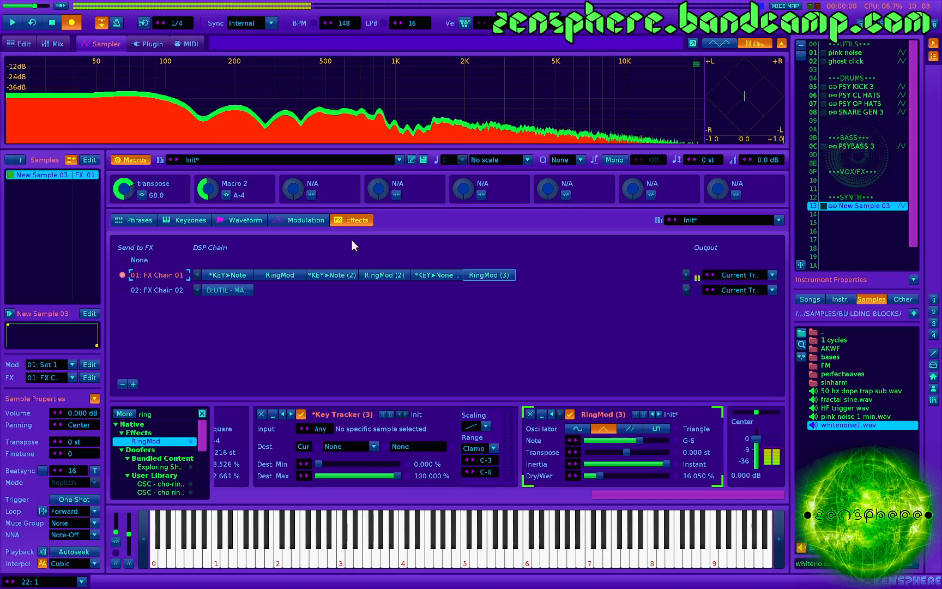
- Map Macro 3 to RingMod (3)'s Note parameter
click(312, 195)
click(623, 441)
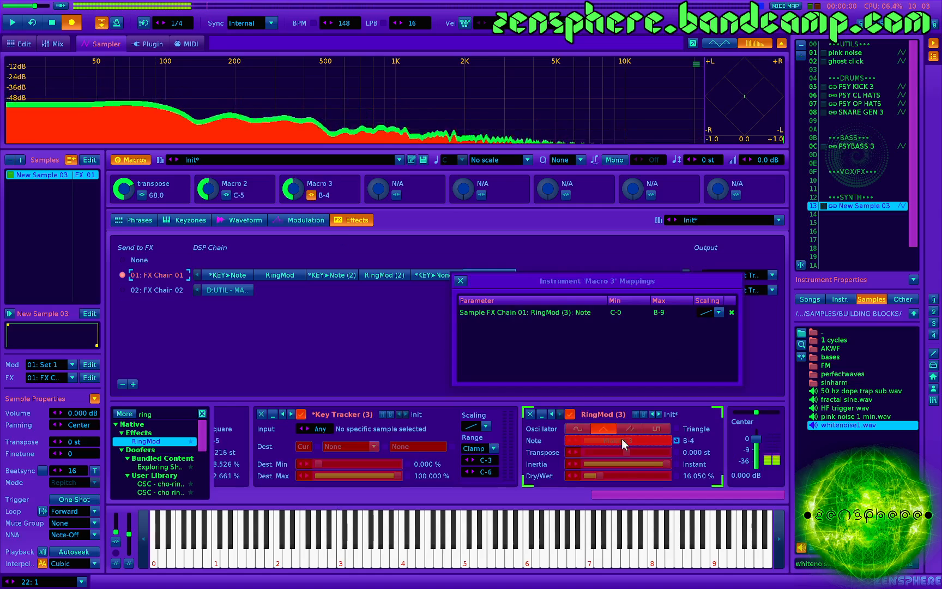
click(461, 280)
- Set LFO 3's amplitude to about 39.379% in the macro control doofer on FX Chain 02
click(234, 290)
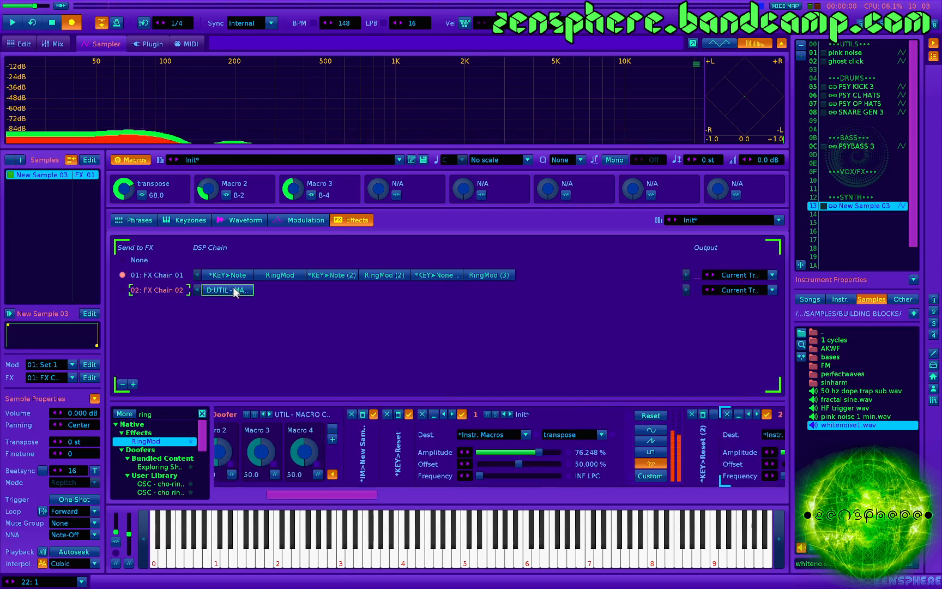
scroll(416, 445, right, 5)
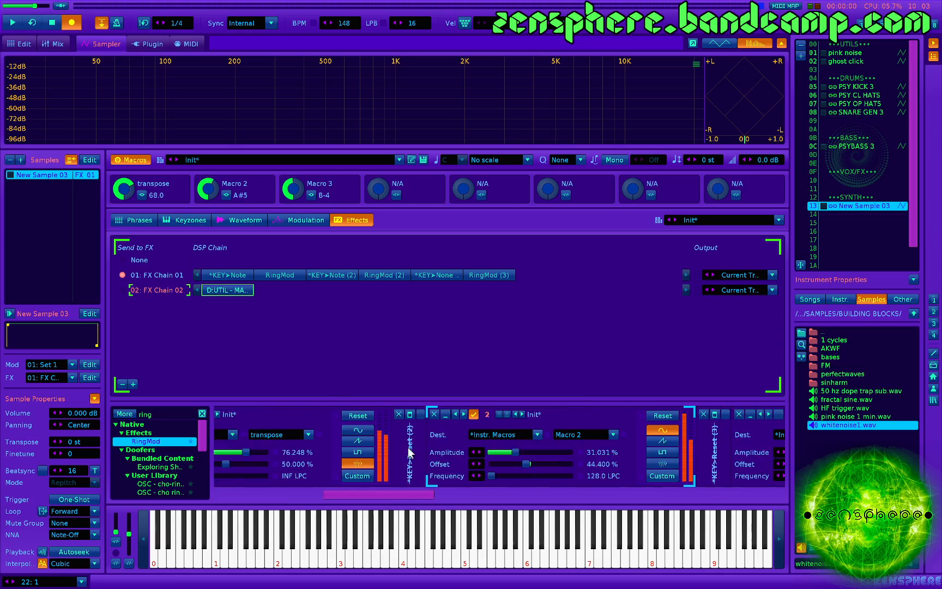
click(443, 414)
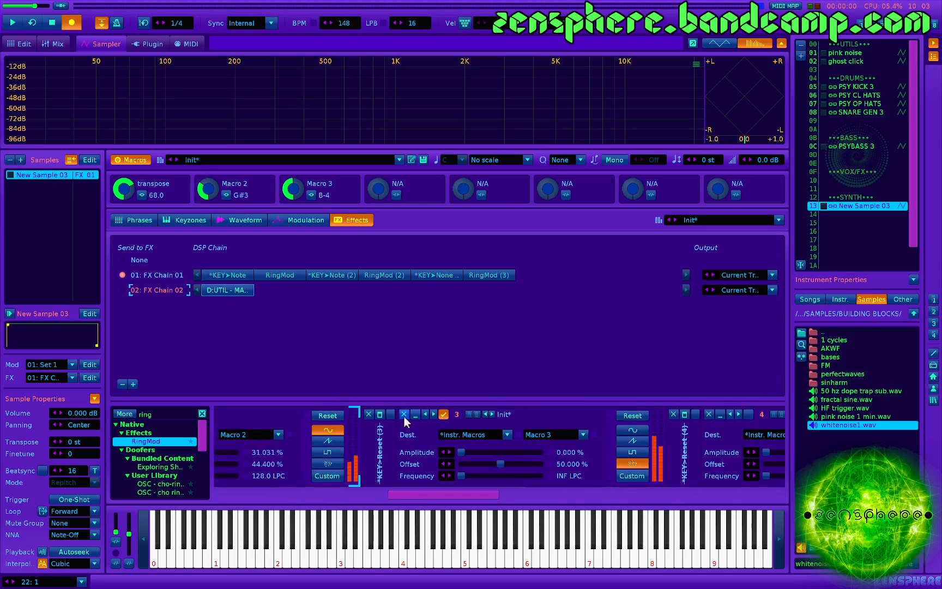
click(390, 414)
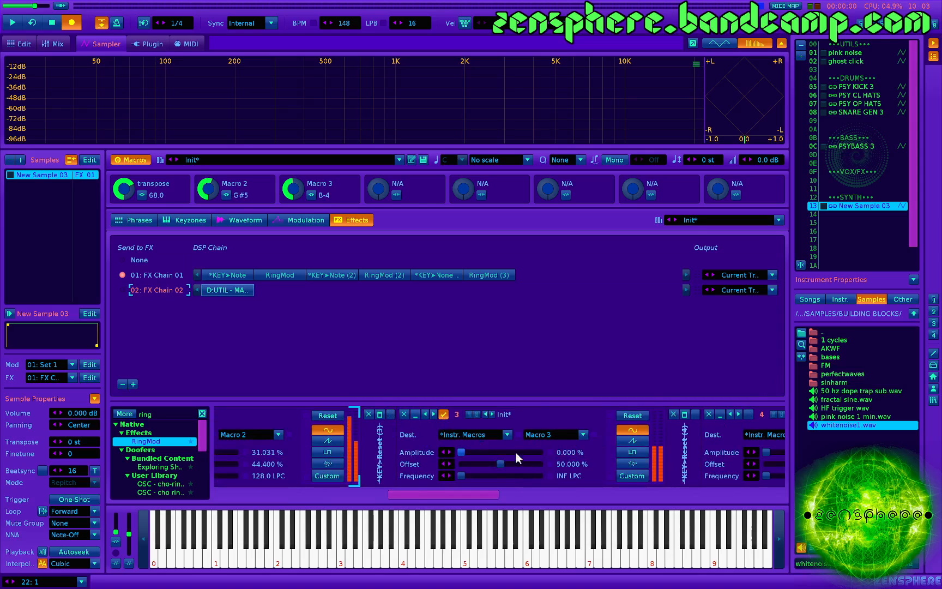
click(480, 453)
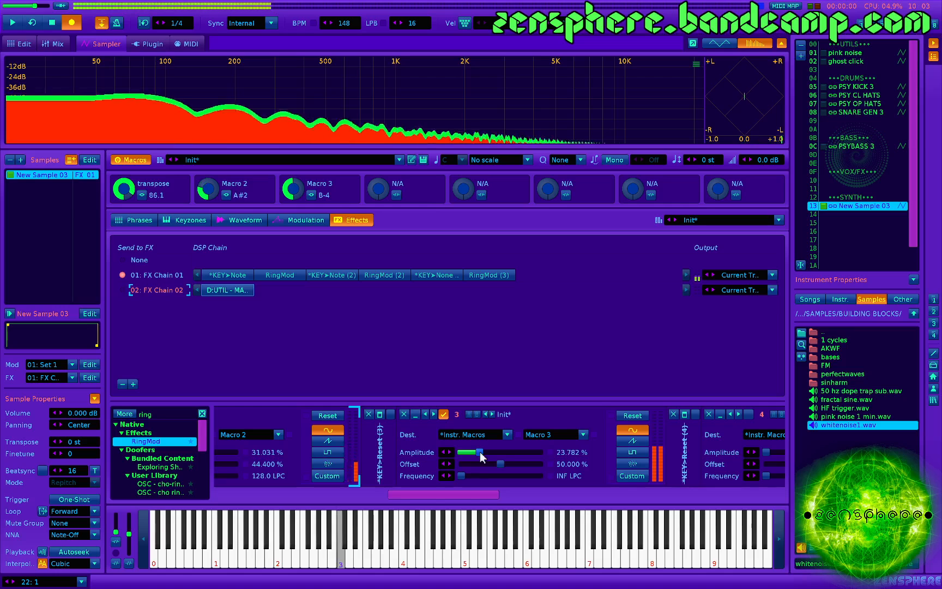
drag(480, 452, 492, 452)
- Check the destination device and destination parameter options of LFO 3
click(489, 436)
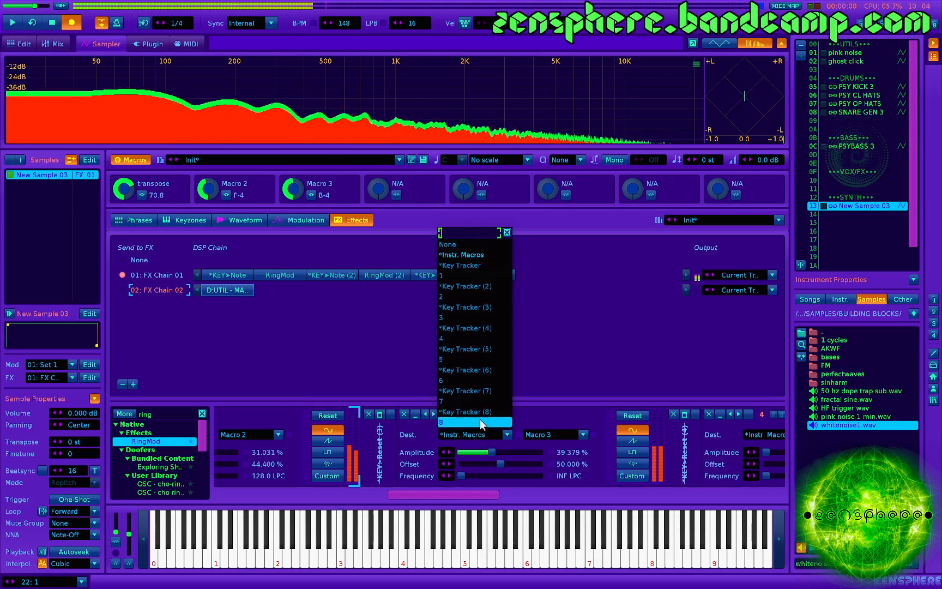
click(479, 255)
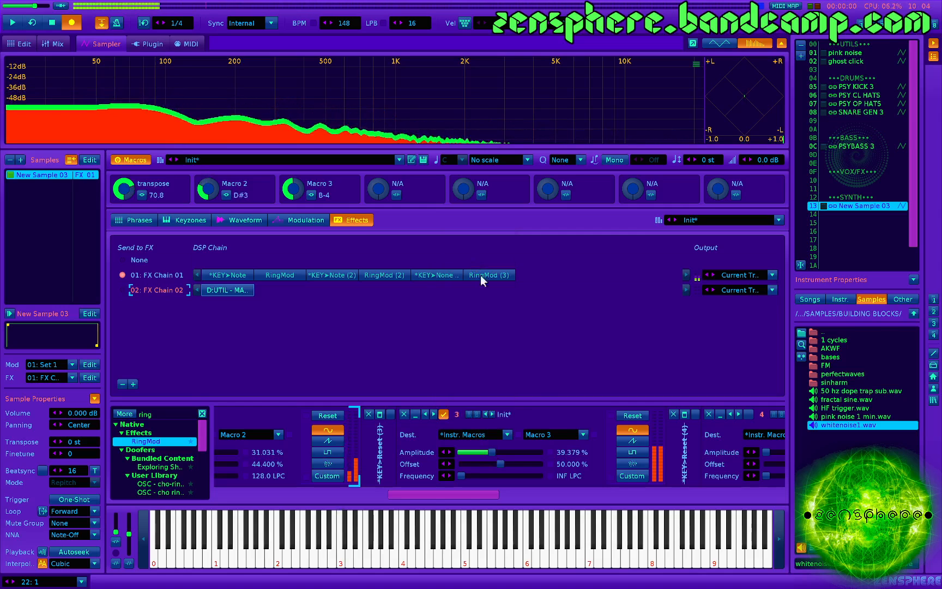
click(553, 434)
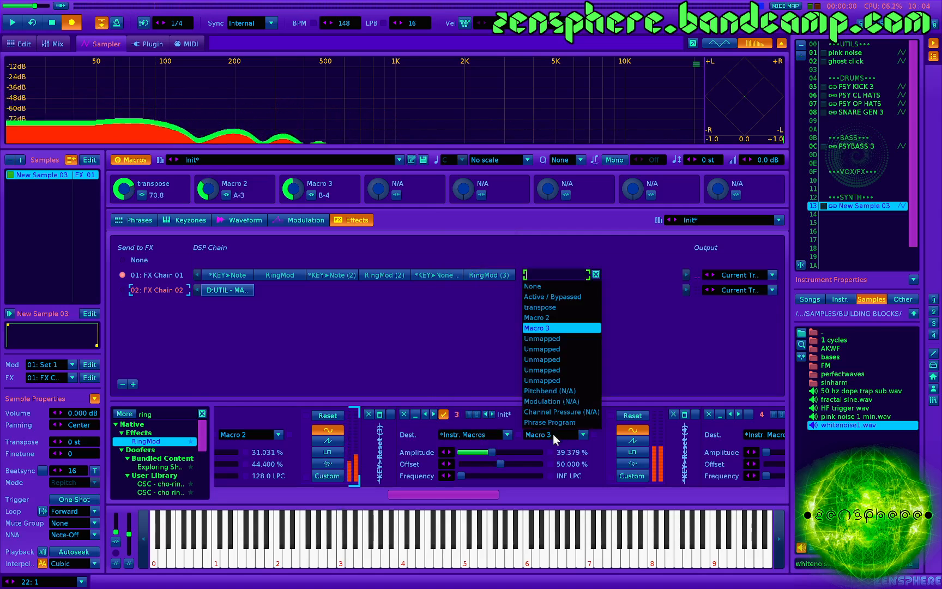
click(522, 441)
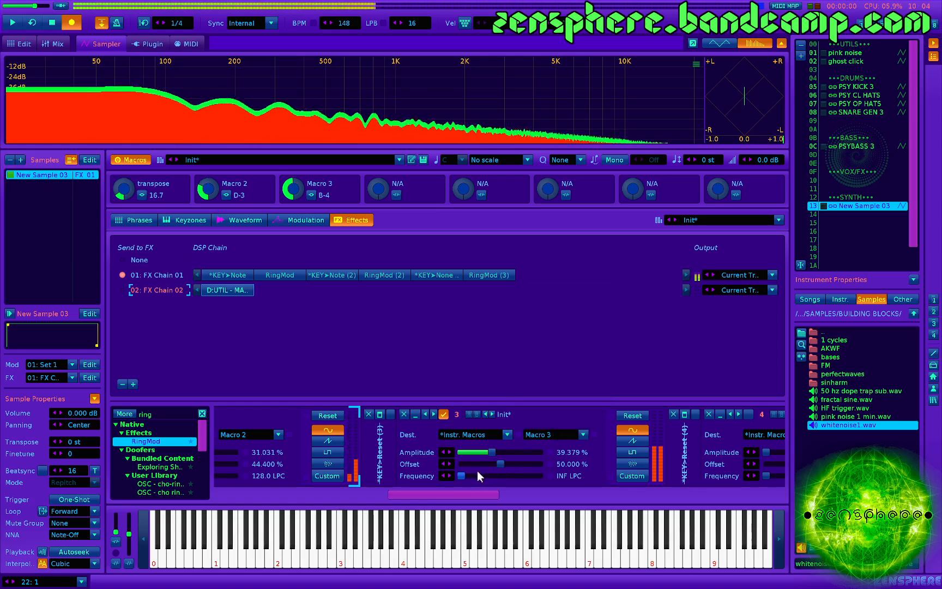
- Give LFO 3 the custom waveform from envelope preset slot 6 and set its frequency to 2222 LPC
mouse_move(478, 472)
mouse_down()
mouse_move(485, 473)
mouse_move(462, 476)
mouse_up()
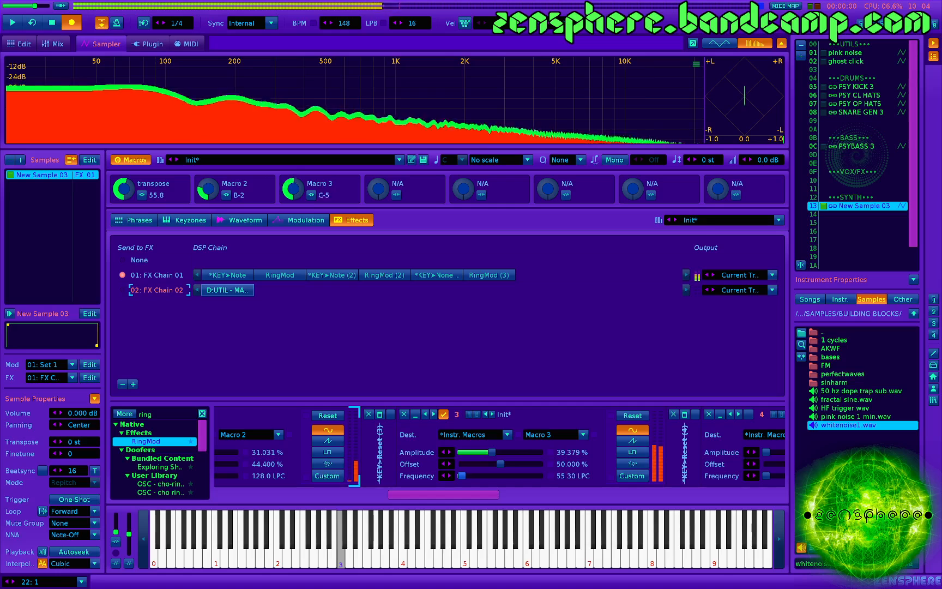
click(625, 475)
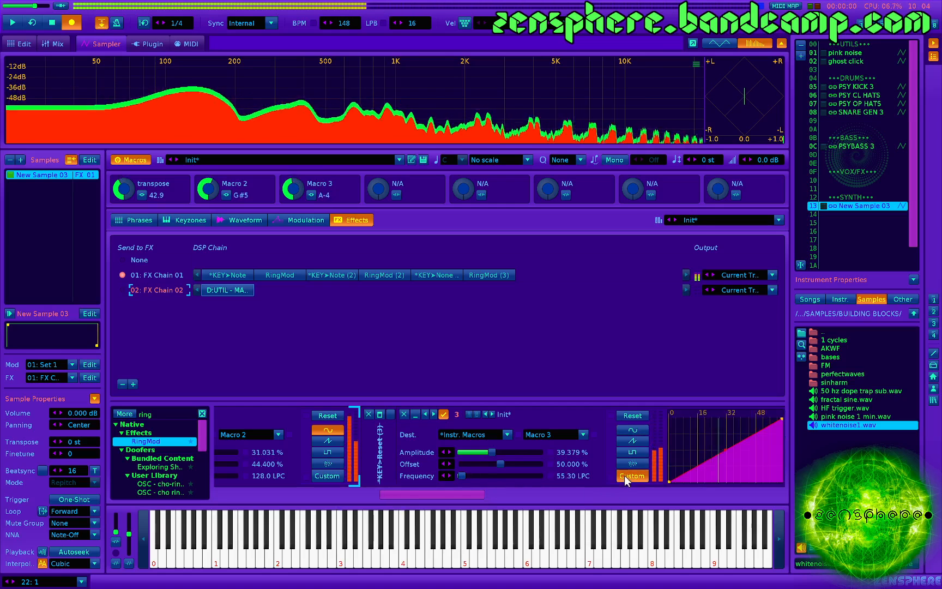
click(483, 477)
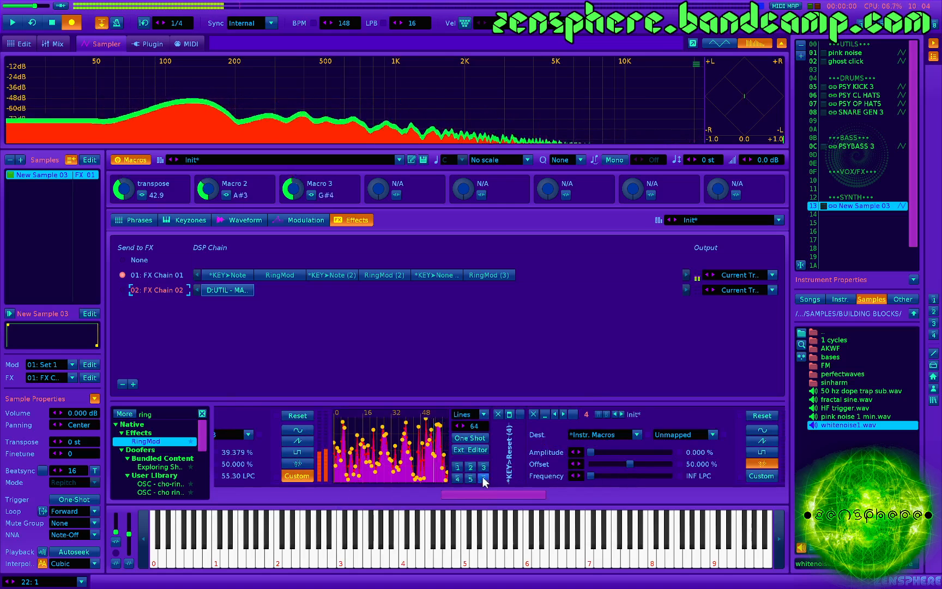
scroll(483, 477, left, 2)
scroll(393, 480, left, 3)
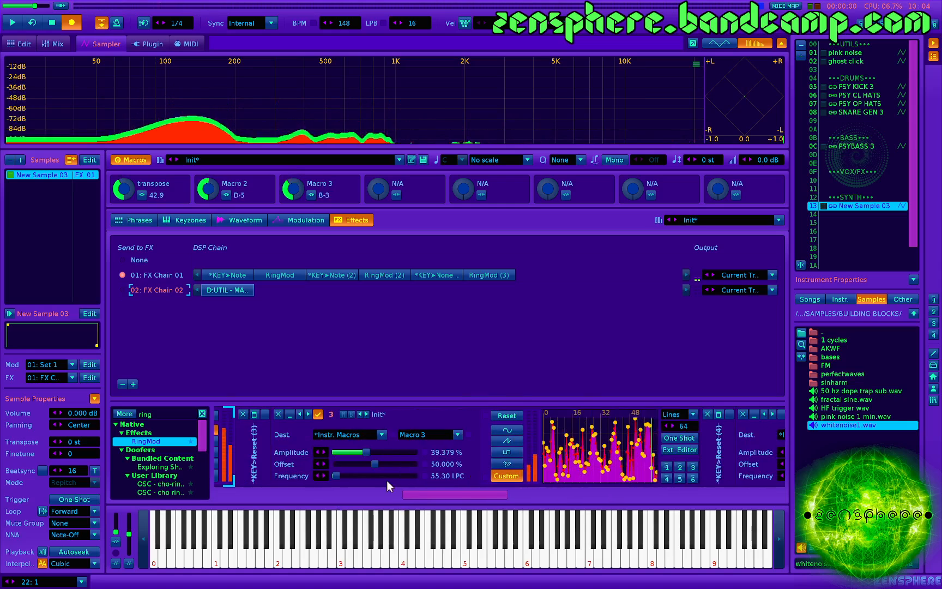
double_click(442, 474)
text(2222)
key(Return)
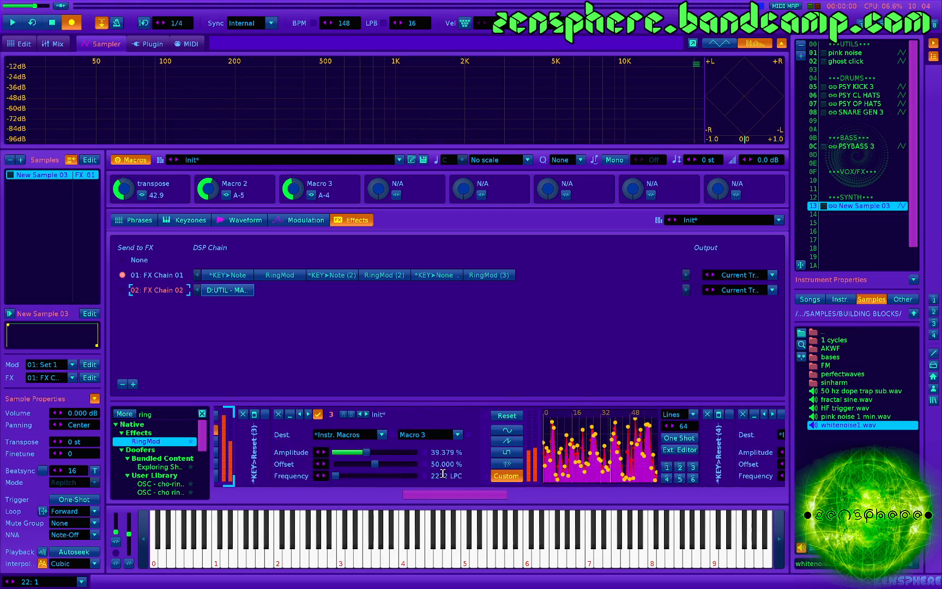
- Play test notes at different pitches to hear the instrument with LFO 3 modulating Macro 3
key(z)
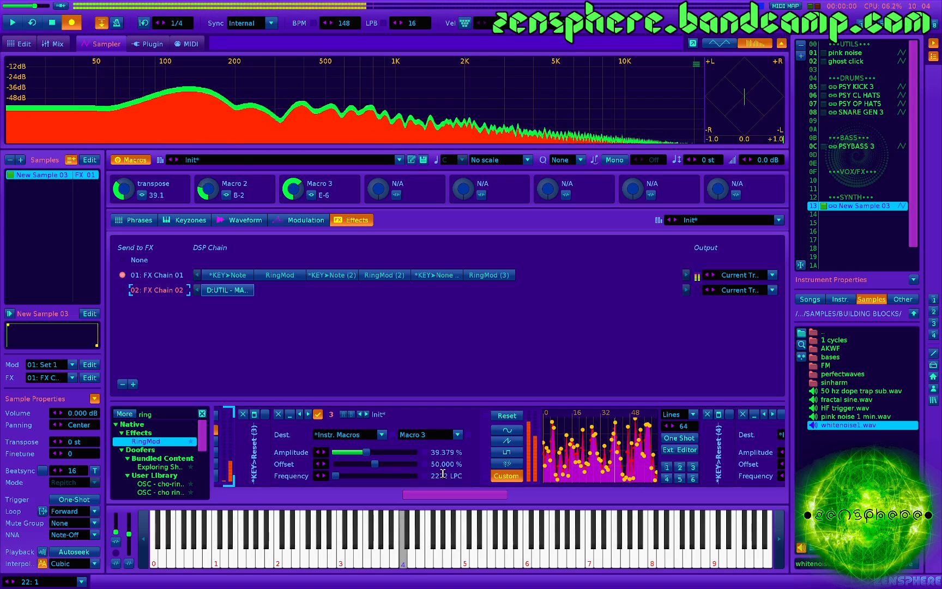
key(z)
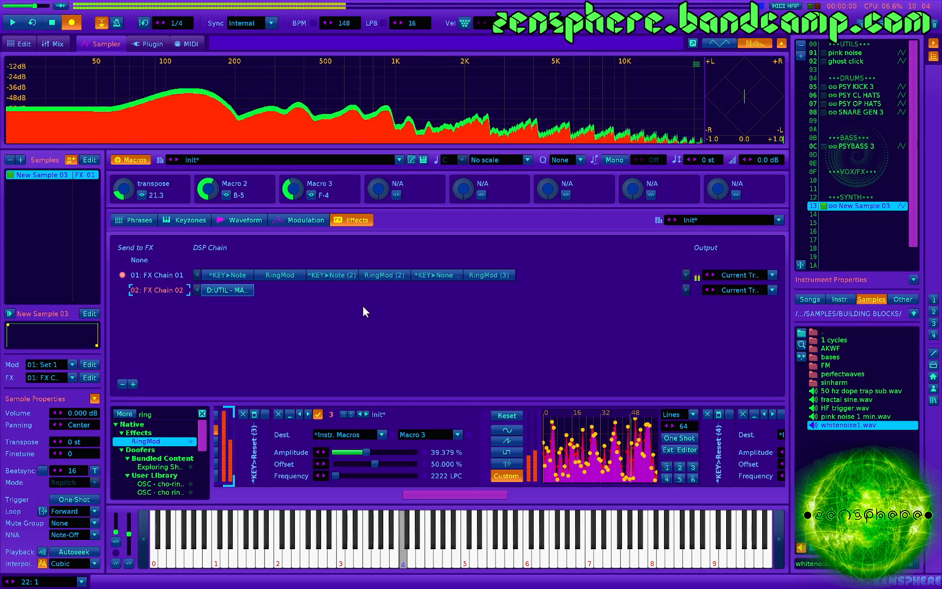
key(z)
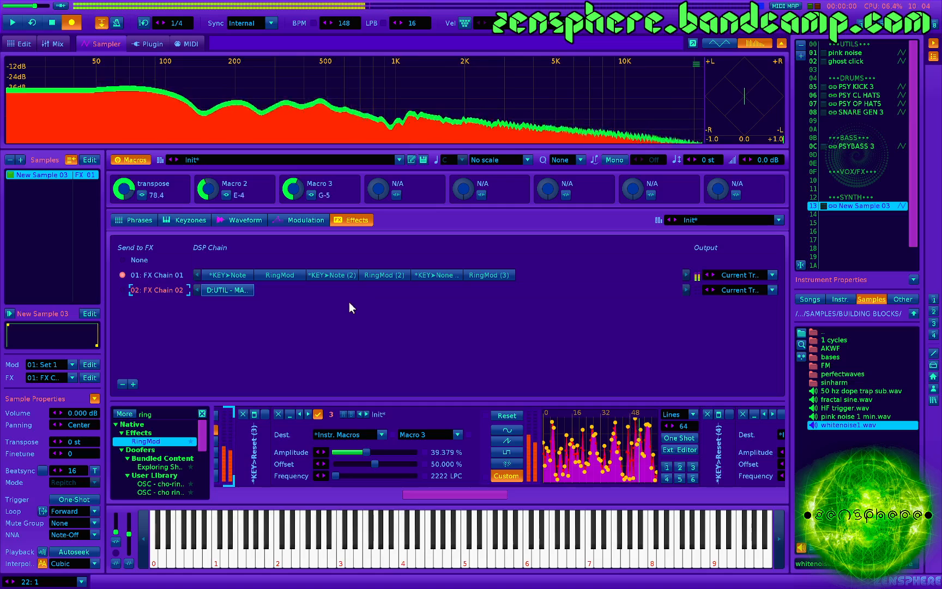
key(n)
key(y)
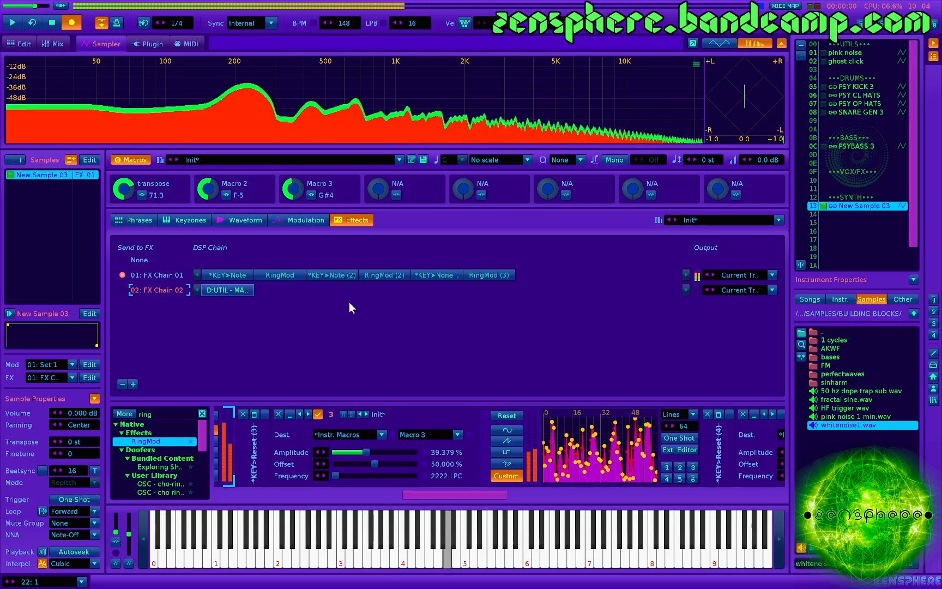
key(r)
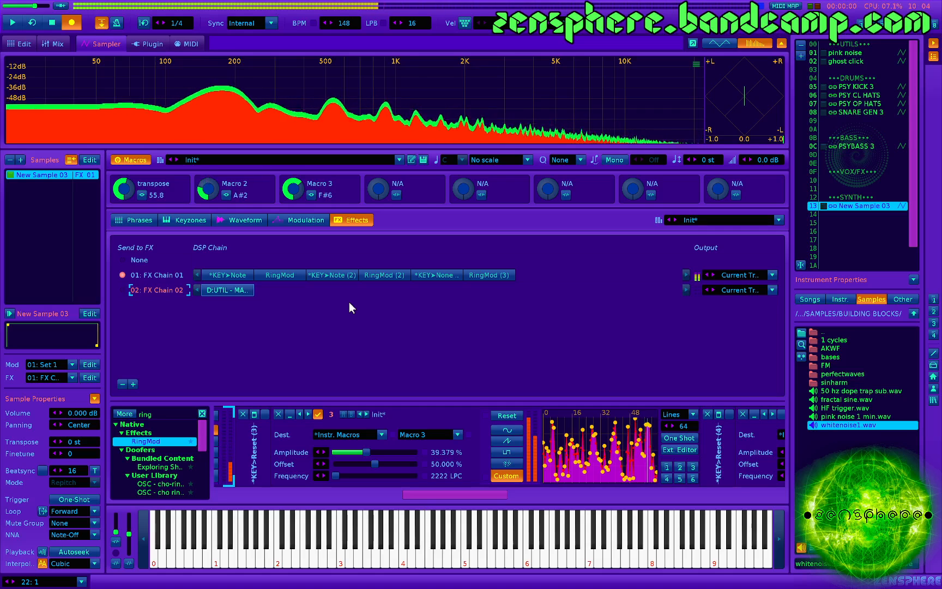
key(z)
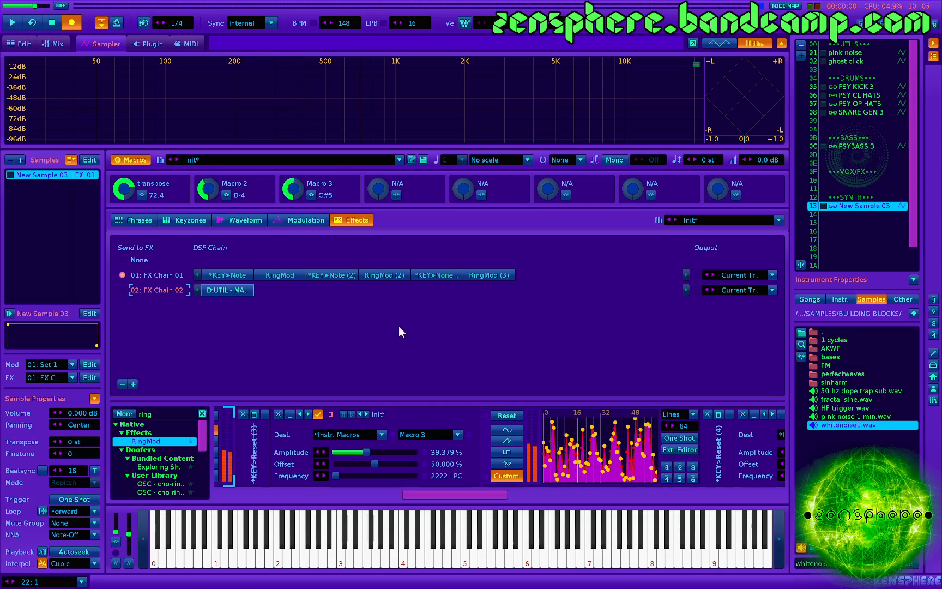
- Load the deep space nine preset from the RING folder, then the shagbarkk preset, to compare how they sound
click(299, 158)
scroll(226, 344, down, 5)
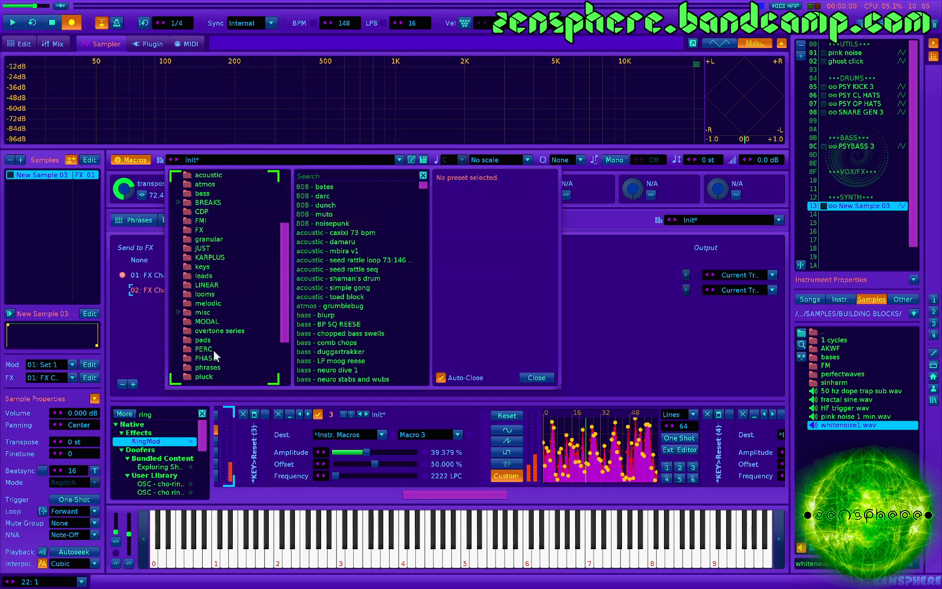
scroll(239, 354, down, 2)
click(210, 349)
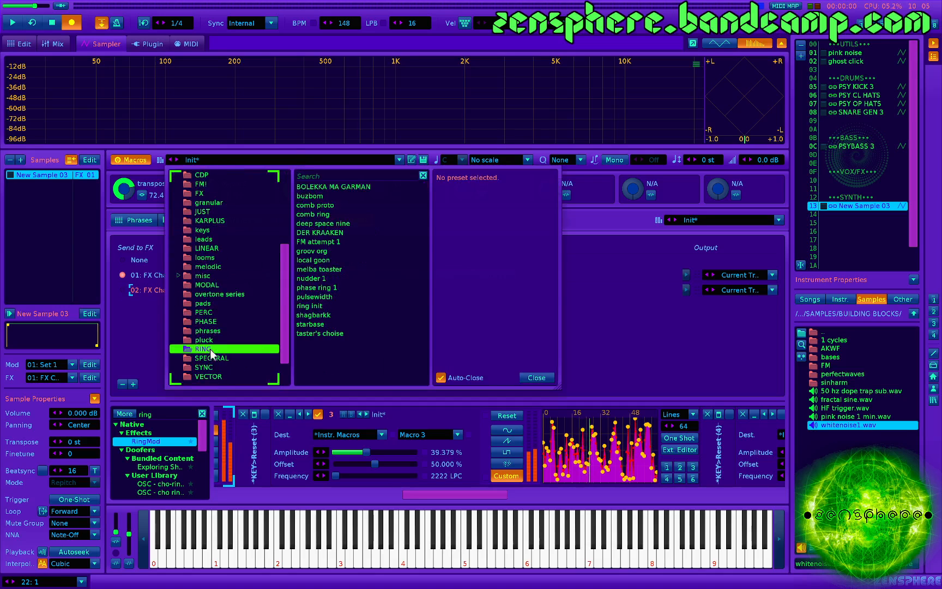
click(330, 224)
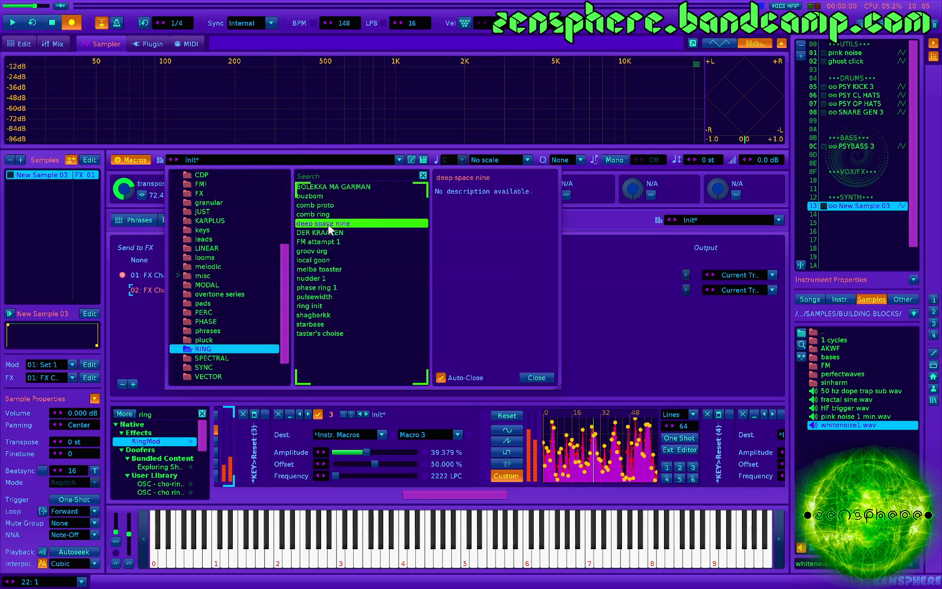
double_click(329, 226)
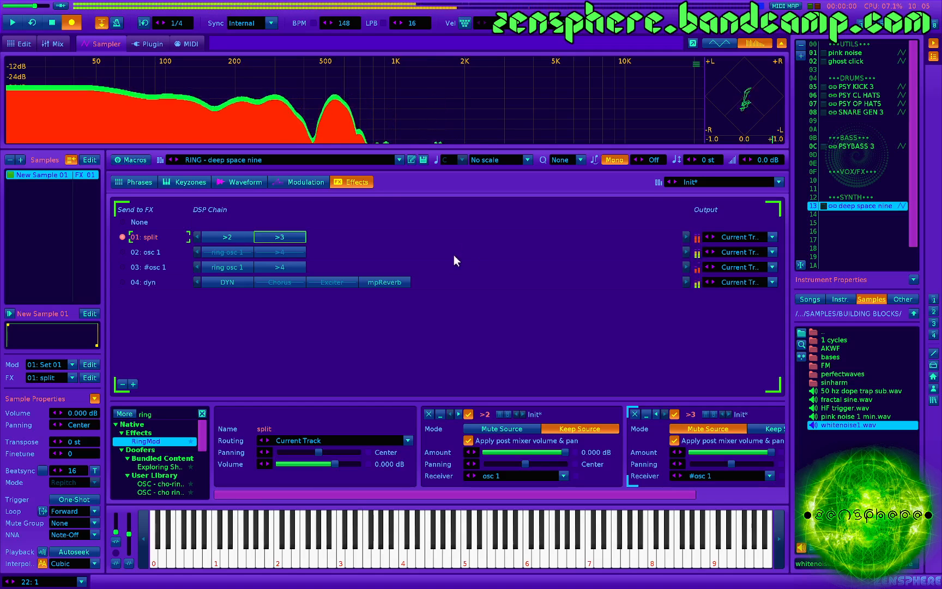
click(294, 161)
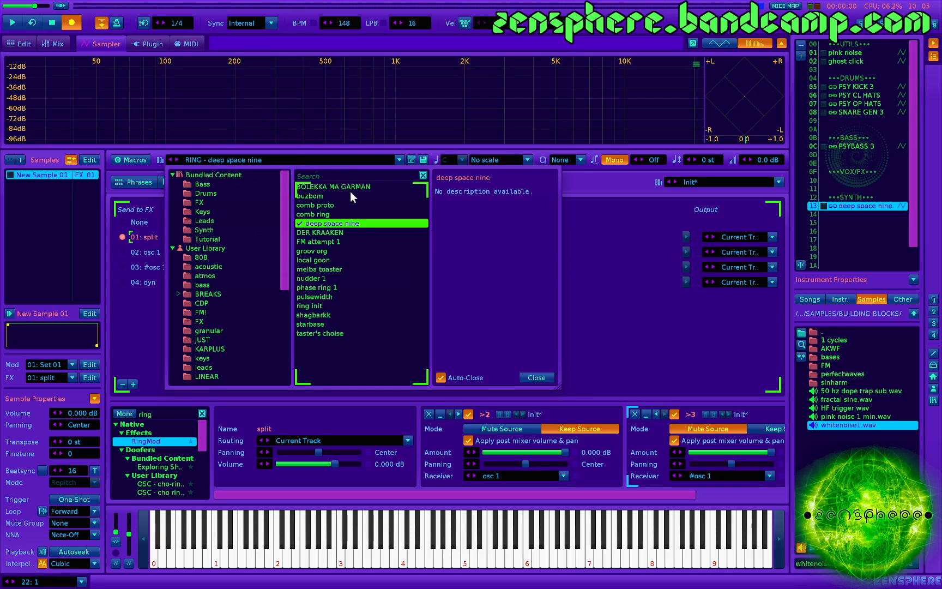
double_click(316, 315)
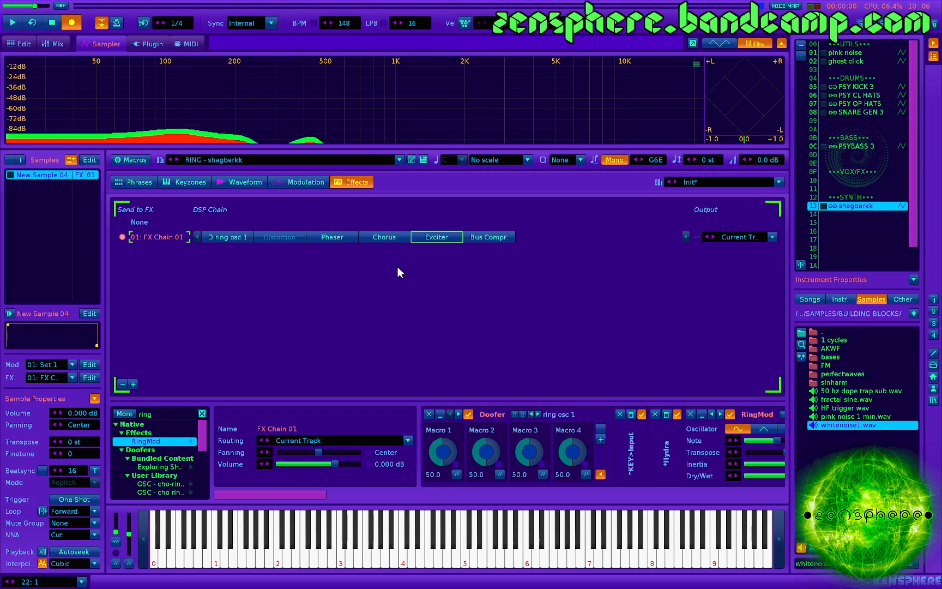
- Delete the shagbarkk instrument from slot 13 and create an empty sample FX chain there
click(800, 49)
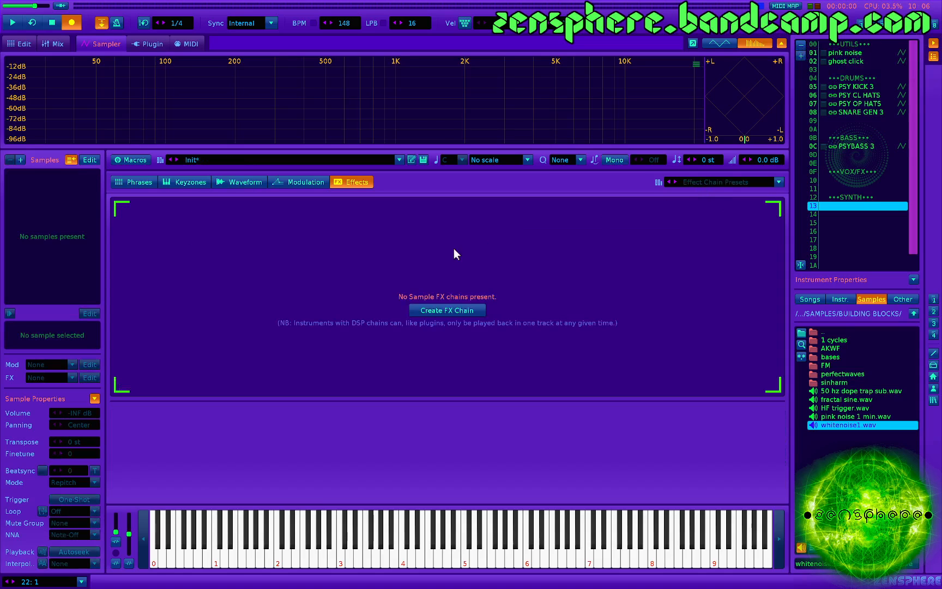
click(431, 310)
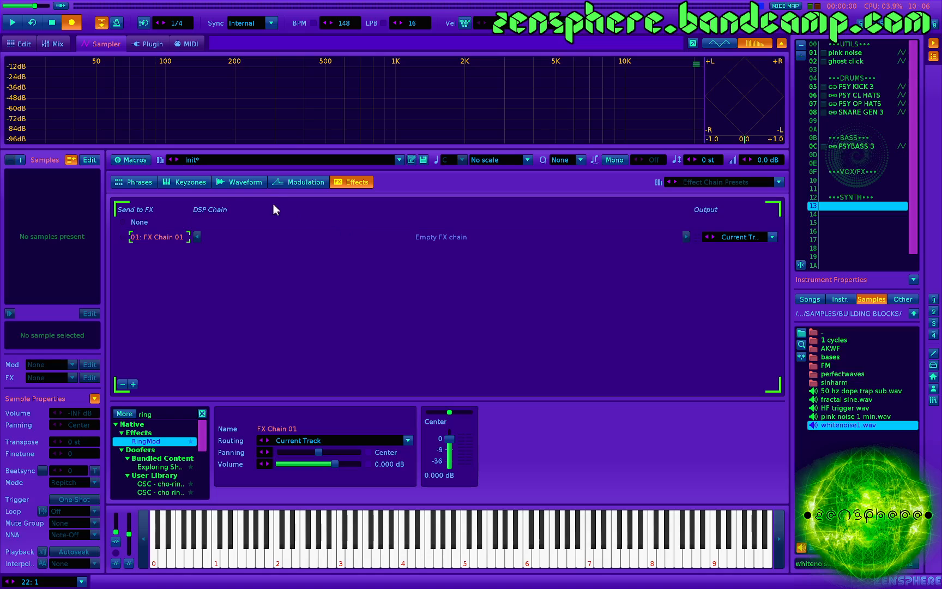
- Load whitenoise1.wav and trim it to the section 1.14.0 to 1.14.128, using 128th snapping
click(247, 184)
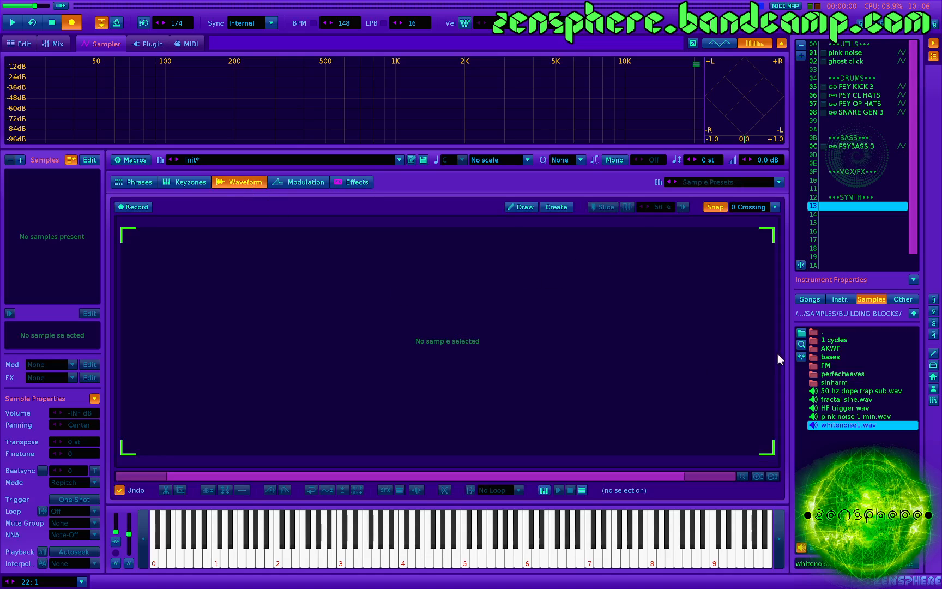
double_click(843, 425)
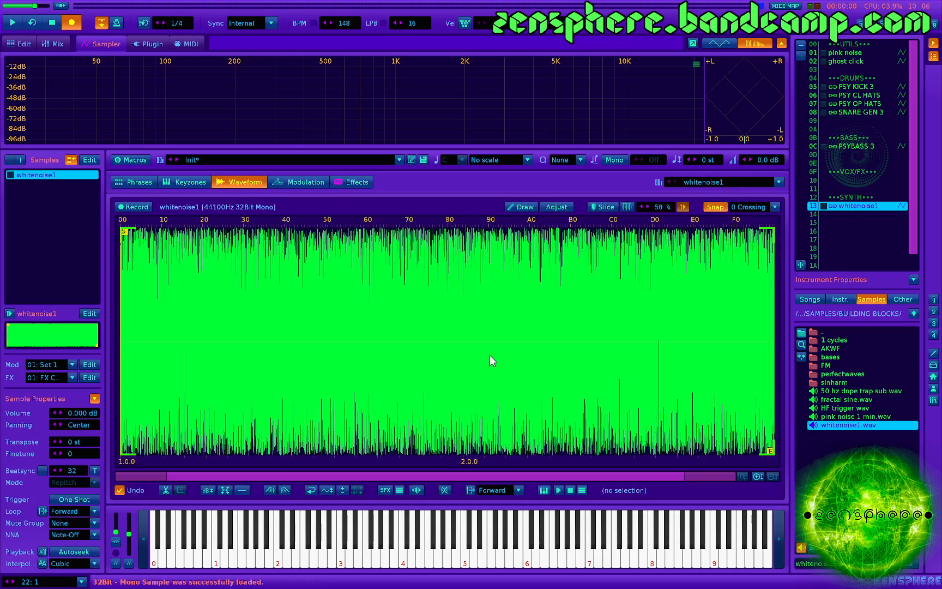
click(746, 207)
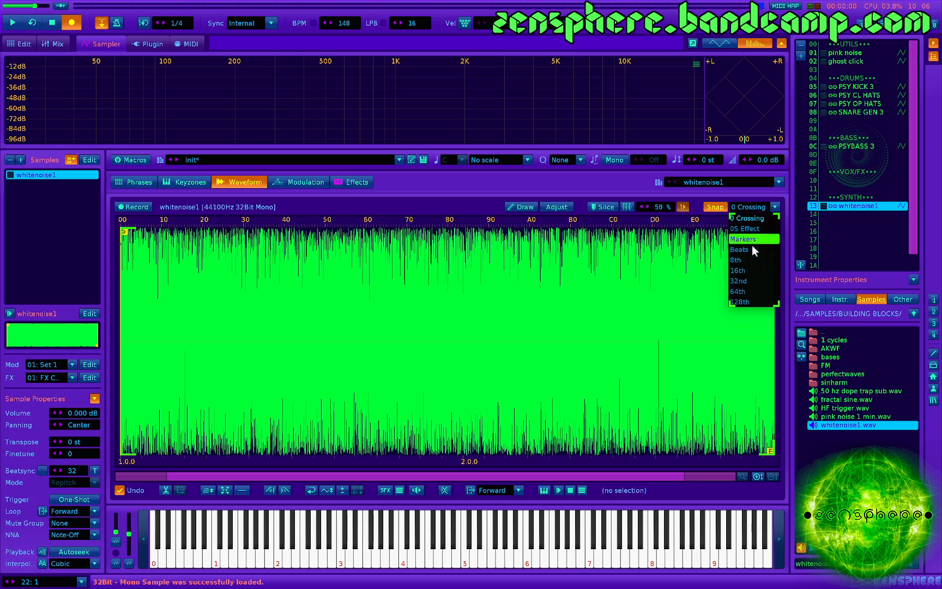
click(751, 302)
drag(418, 318, 429, 317)
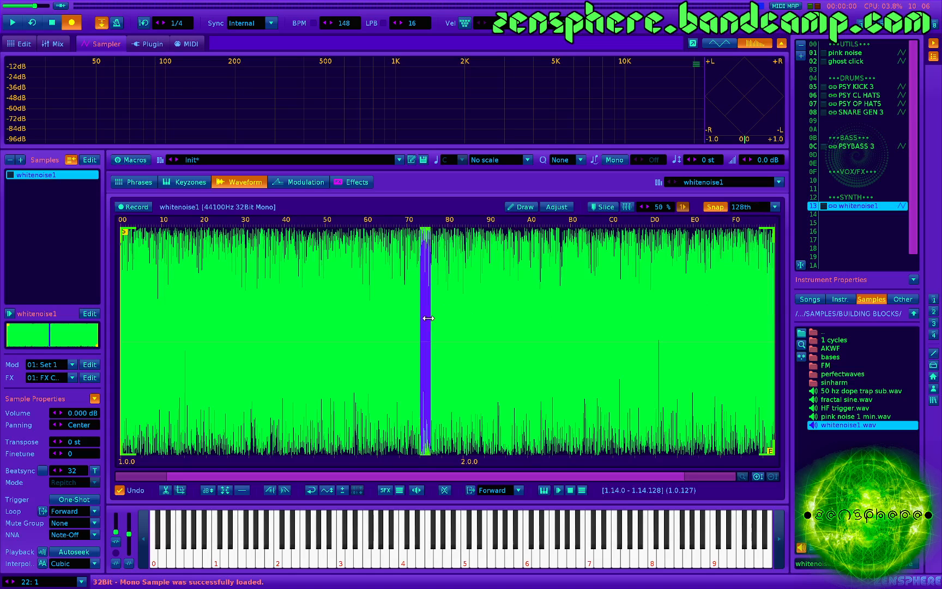
key(ctrl+t)
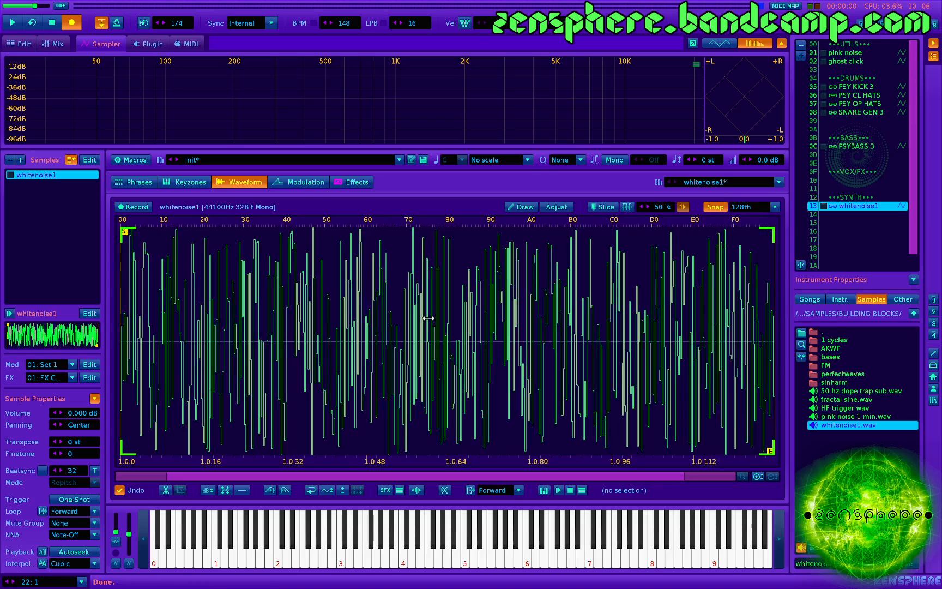
- Fade out the entire noise sample repeatedly to shape a short decaying burst, and audition it
key(ctrl+a)
key(ctrl+shift+o)
key(ctrl+shift+o)
key(ctrl+shift+o)
key(ctrl+shift+o)
key(ctrl+shift+o)
key(ctrl+shift+o)
key(ctrl+shift+o)
key(ctrl+shift+o)
key(ctrl+shift+o)
key(ctrl+shift+o)
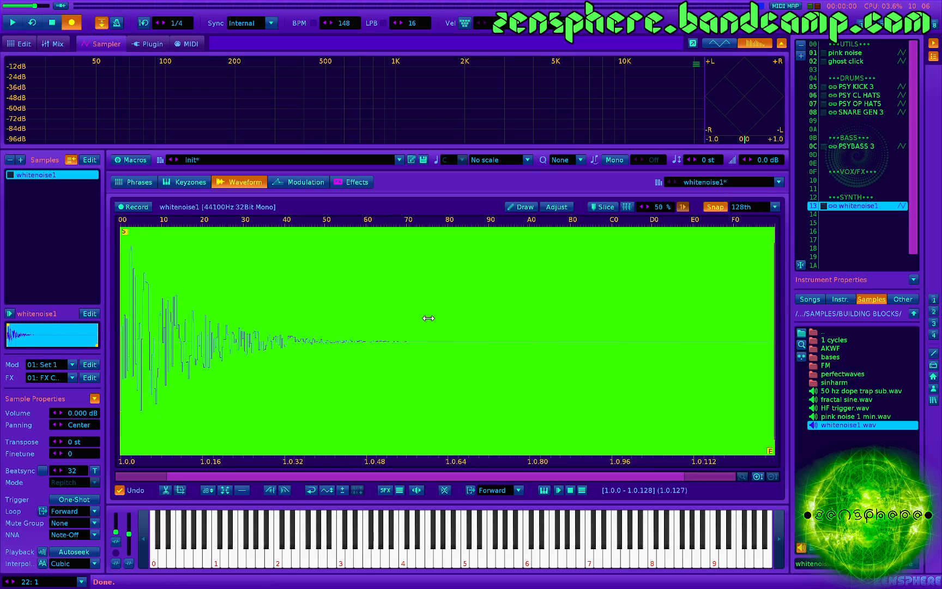
key(ctrl+shift+o)
key(ctrl+shift+o)
key(Return)
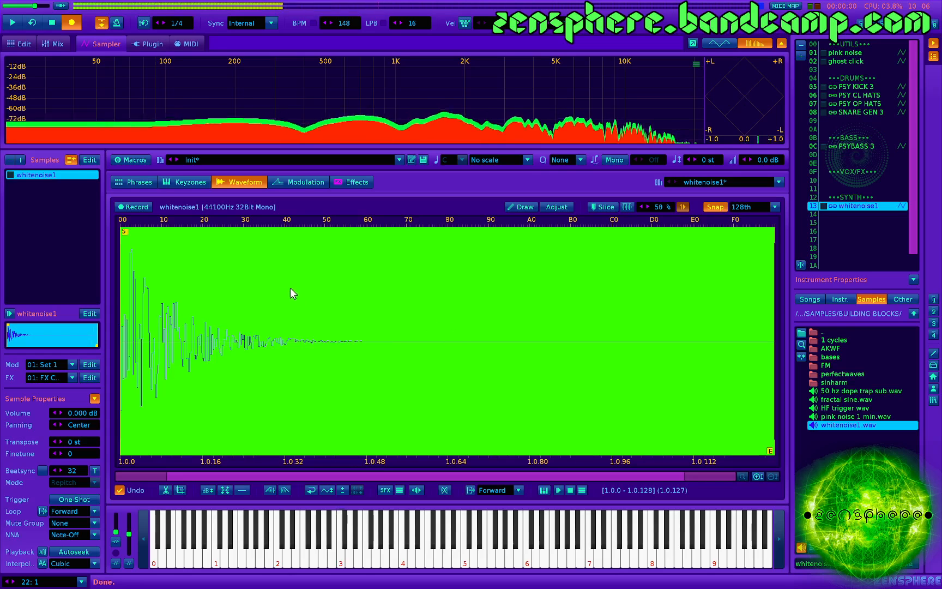
- Set the noise burst to No Loop and maximize its volume, auditioning the result with a test note
click(493, 490)
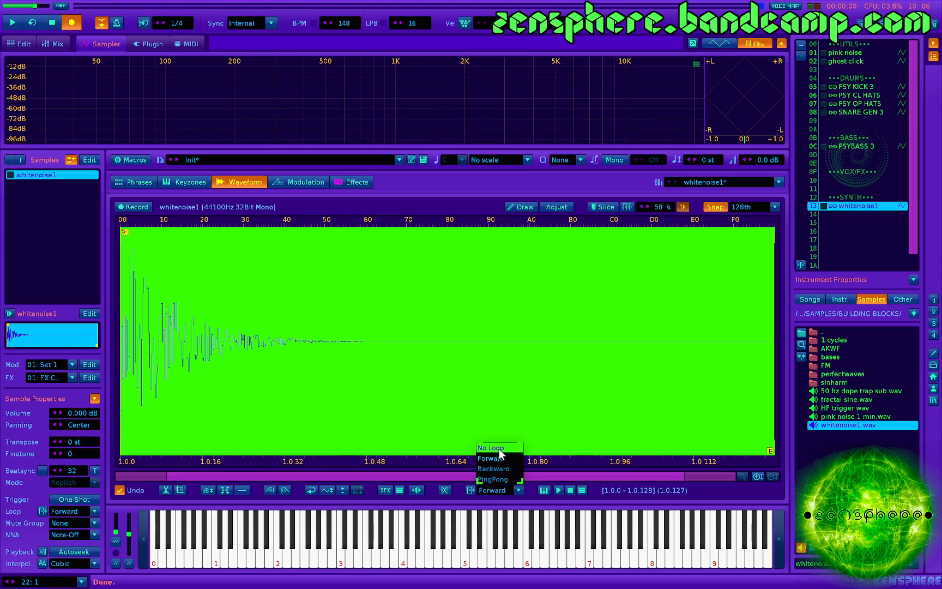
click(498, 448)
key(Return)
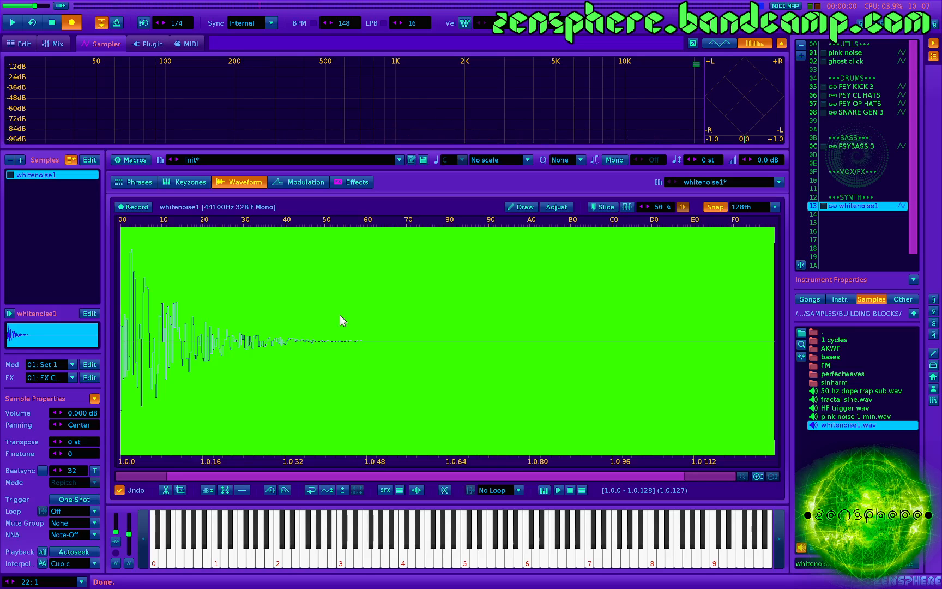
key(ctrl+m)
key(z)
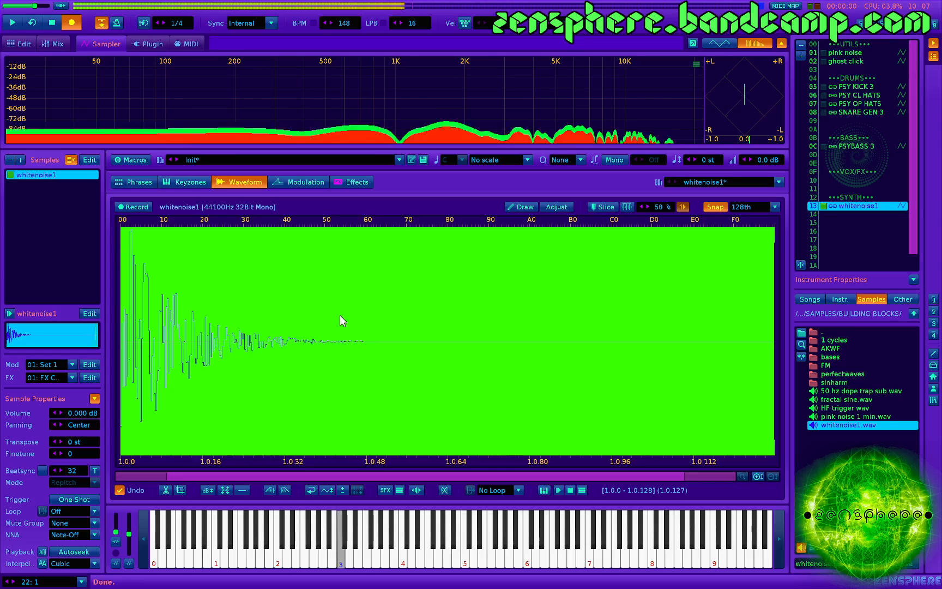
- Add a Chorus to FX Chain 01, lower its rate to 0.0100 Hz and play a test note
click(358, 184)
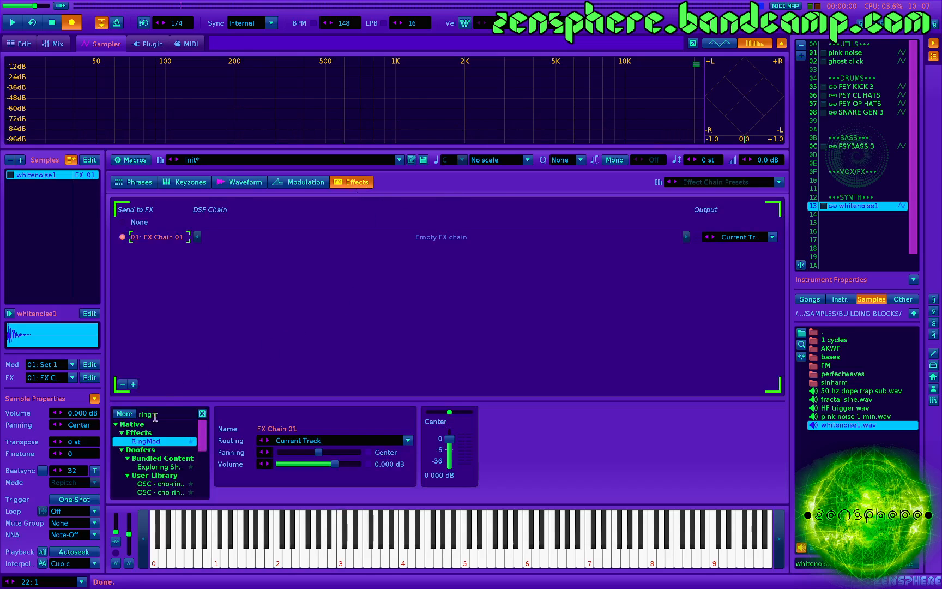
click(202, 413)
scroll(162, 460, up, 5)
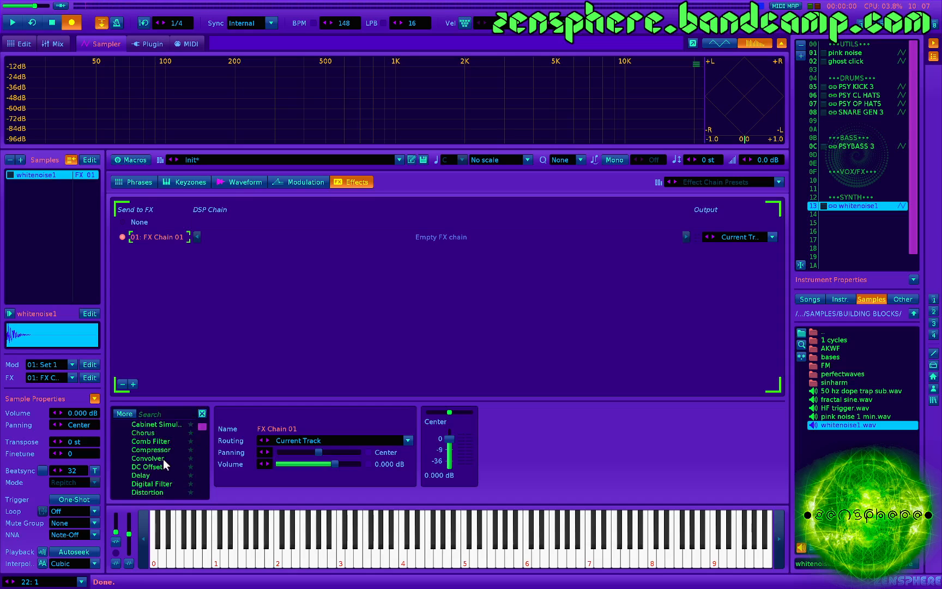
double_click(146, 433)
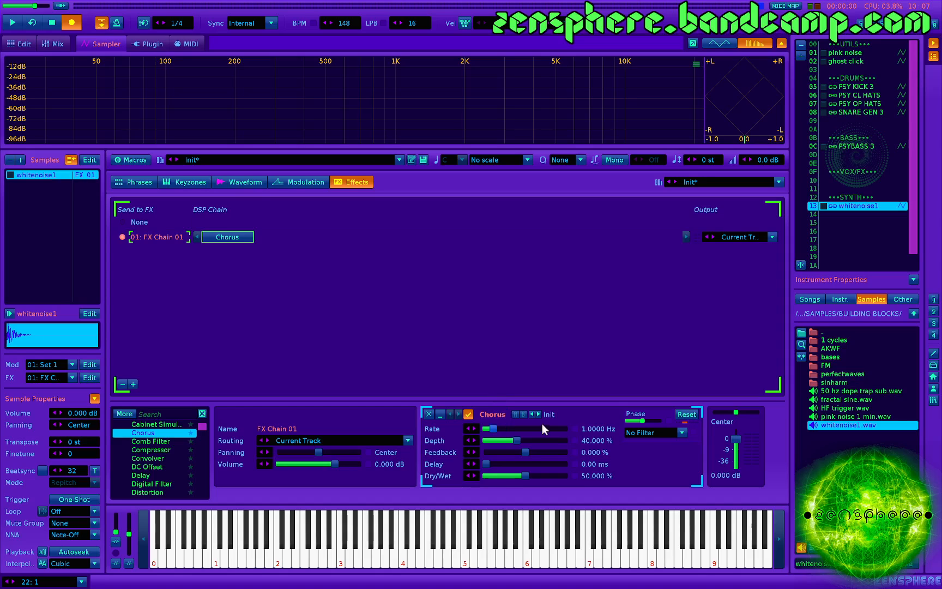
drag(495, 426, 484, 429)
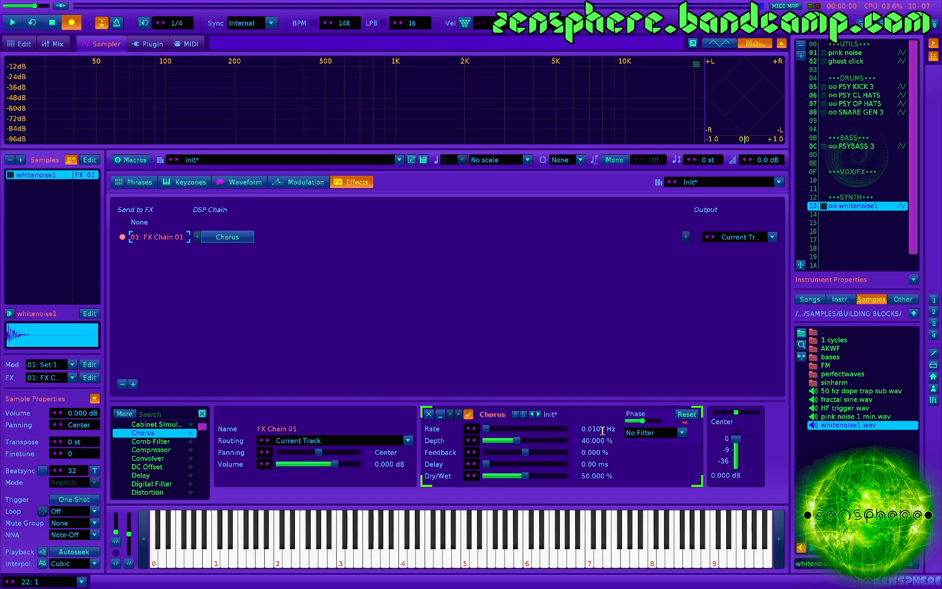
key(z)
- Set the Chorus to 99% feedback, about 92% depth and 0° phase, checking the sound with test notes
drag(549, 454, 561, 453)
click(595, 452)
text(99)
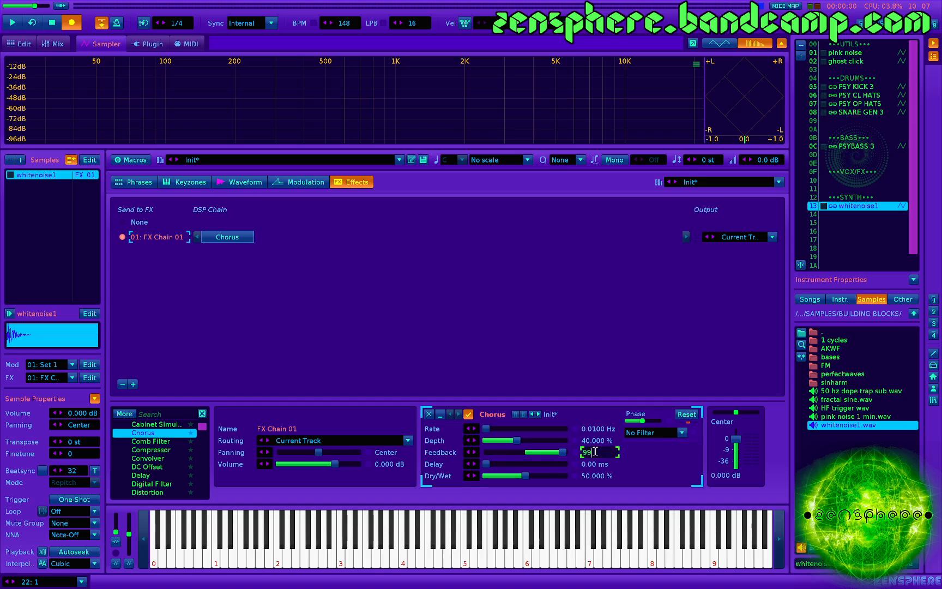
key(Return)
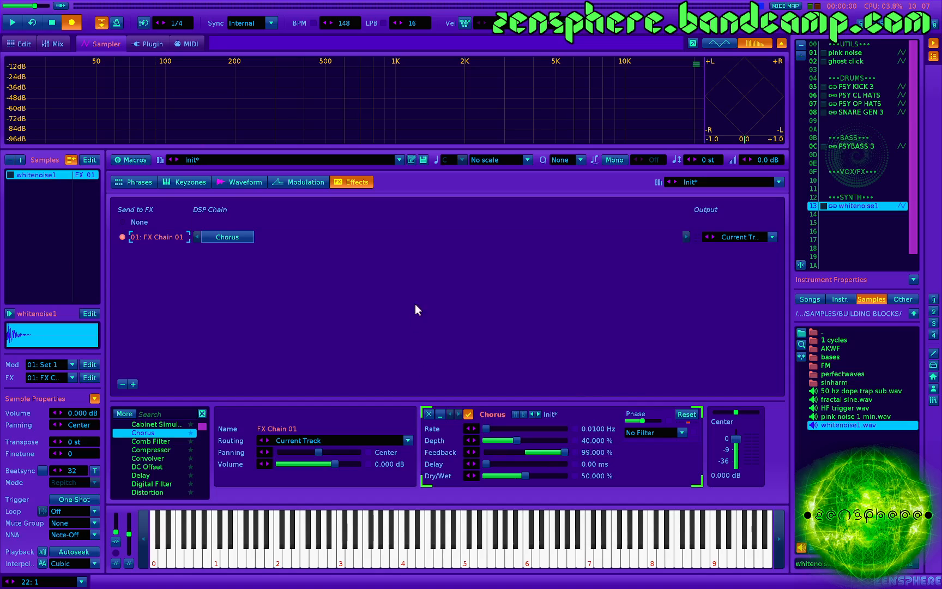
key(z)
drag(517, 440, 552, 440)
mouse_move(559, 441)
mouse_down()
mouse_move(524, 440)
mouse_move(558, 440)
mouse_up()
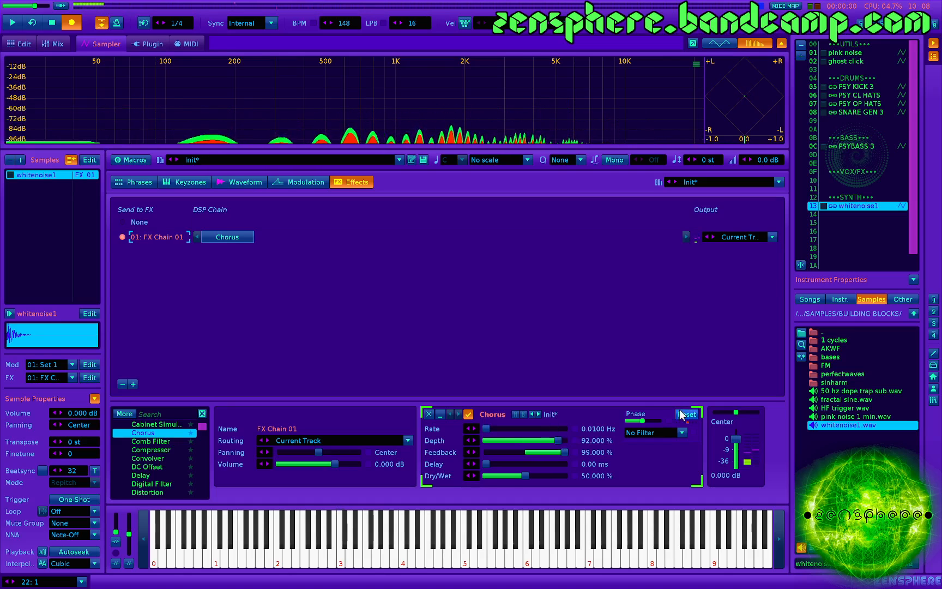
mouse_move(643, 421)
mouse_down()
mouse_move(627, 421)
mouse_move(660, 421)
mouse_move(626, 421)
mouse_up()
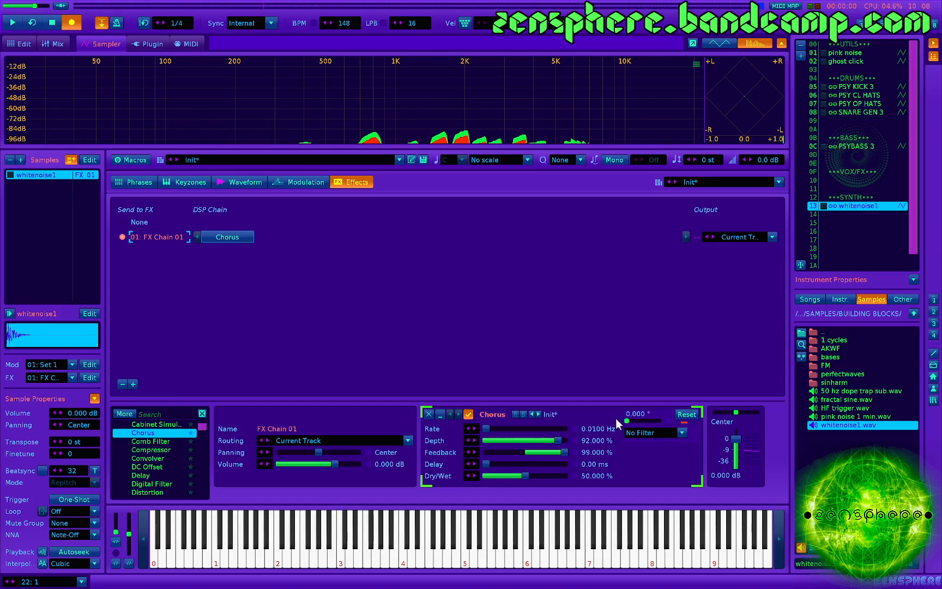
- Fine-tune the Chorus to about 85.95% depth, 99.5% feedback, 2.06 ms delay and 100% dry/wet
mouse_move(552, 439)
mouse_down()
mouse_move(490, 440)
mouse_move(563, 439)
mouse_up()
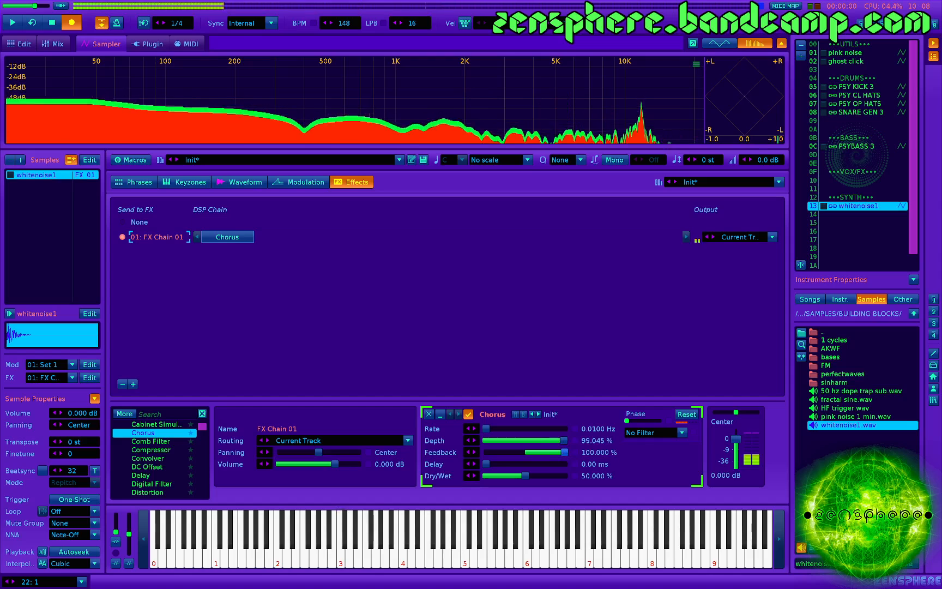
drag(564, 452, 530, 444)
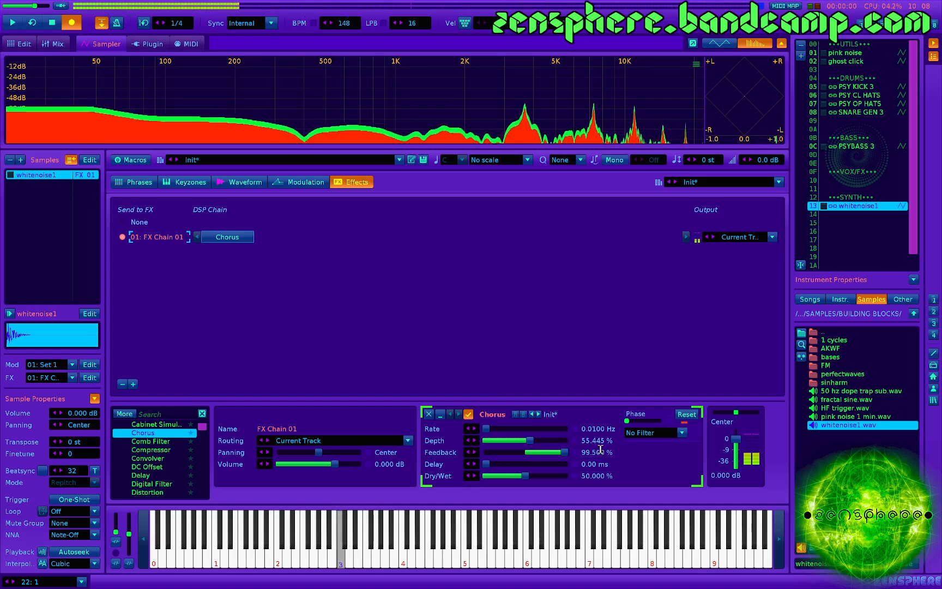
click(554, 441)
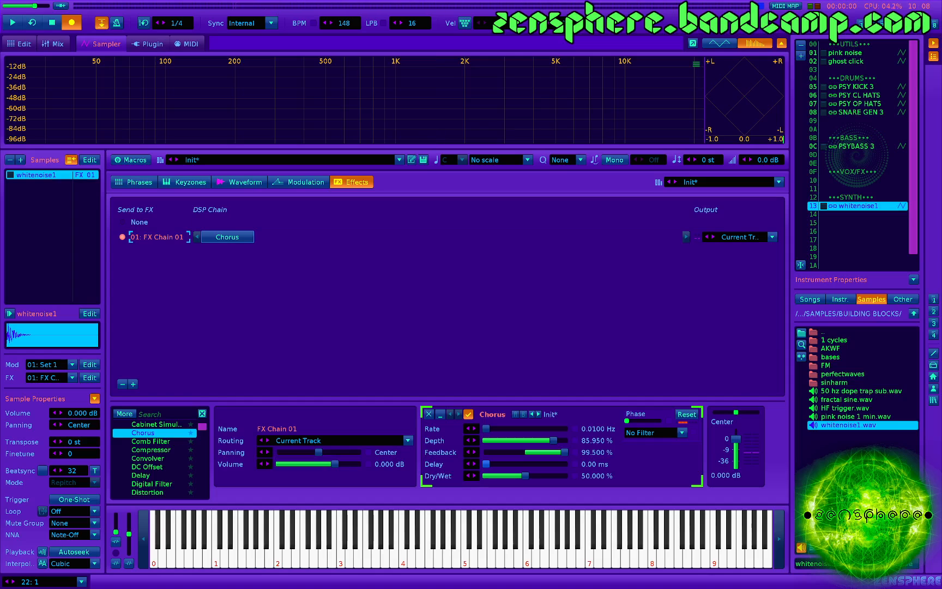
mouse_move(489, 464)
mouse_down()
mouse_move(565, 476)
mouse_move(503, 464)
mouse_up()
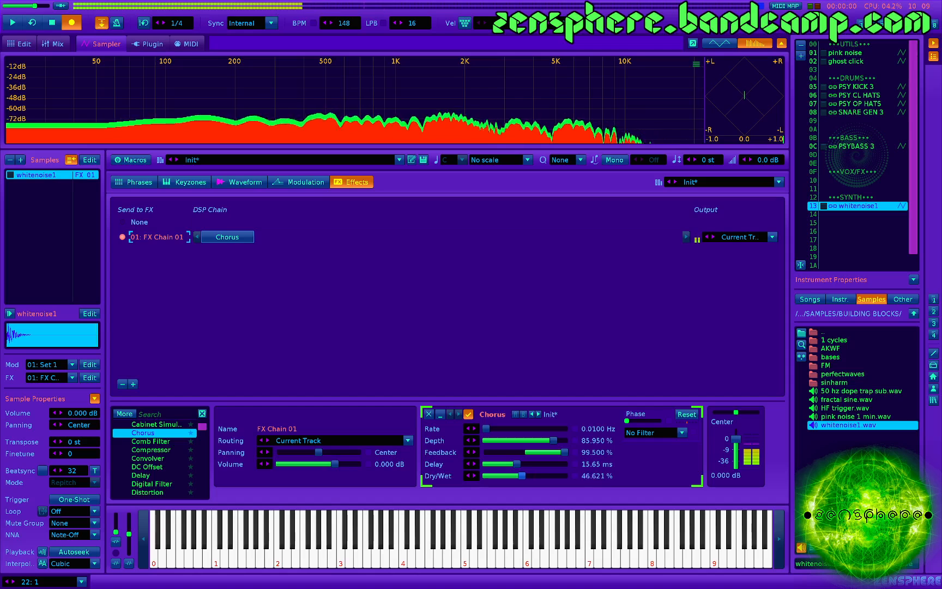
drag(517, 464, 496, 464)
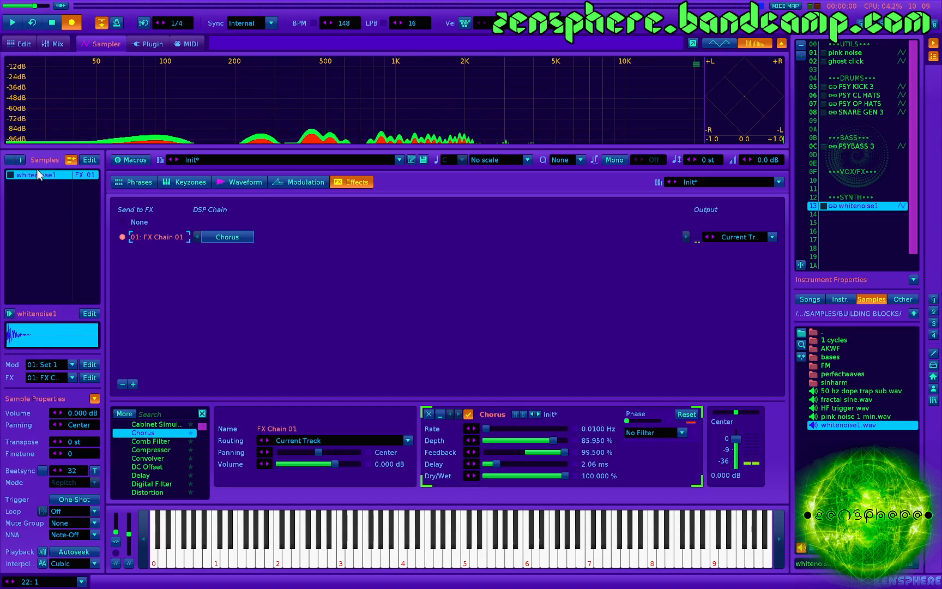
- Replace the noise with AKWF_sin.wav from the perfectwaves folder, set to No Loop, and raise the Chorus delay to 20.43 ms
click(243, 181)
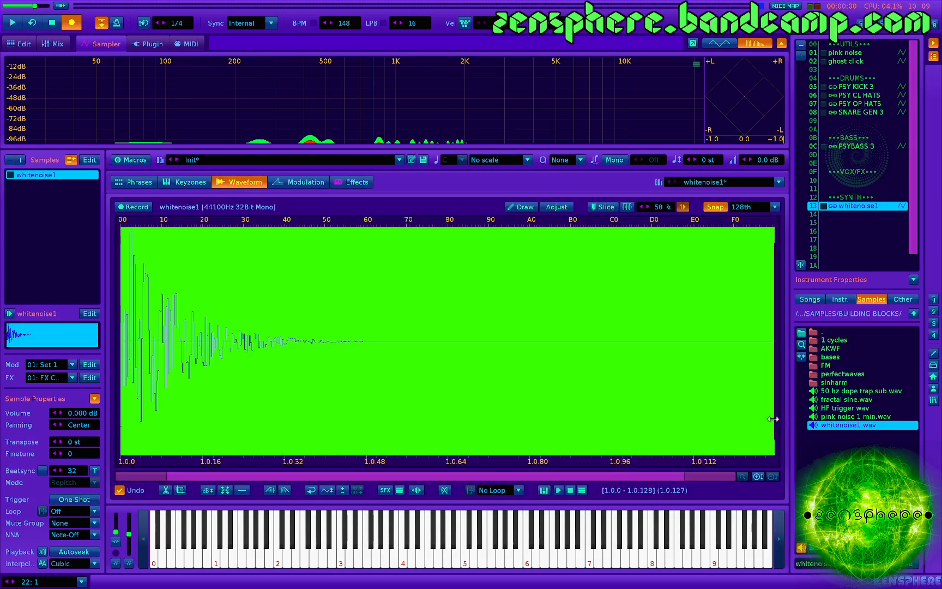
double_click(846, 374)
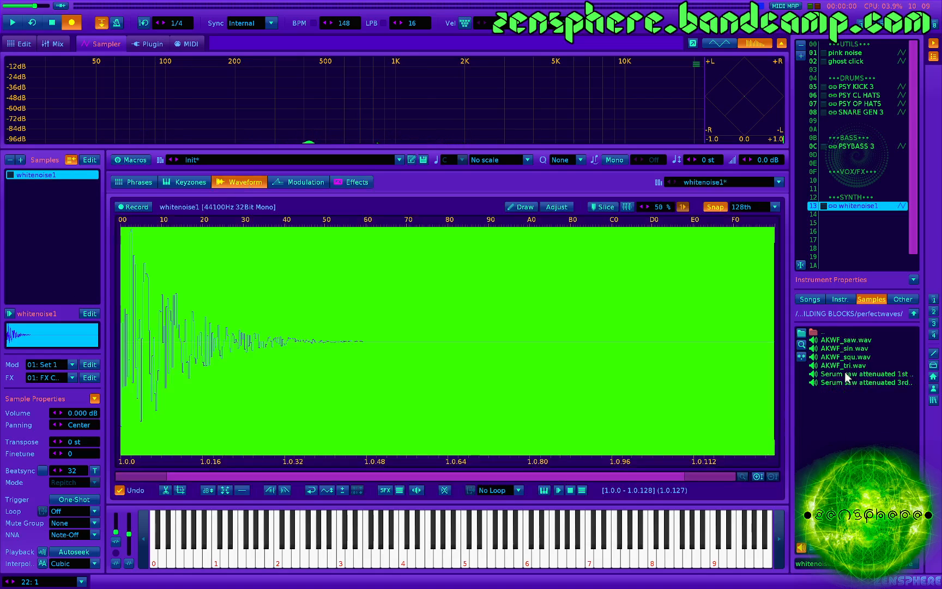
double_click(844, 349)
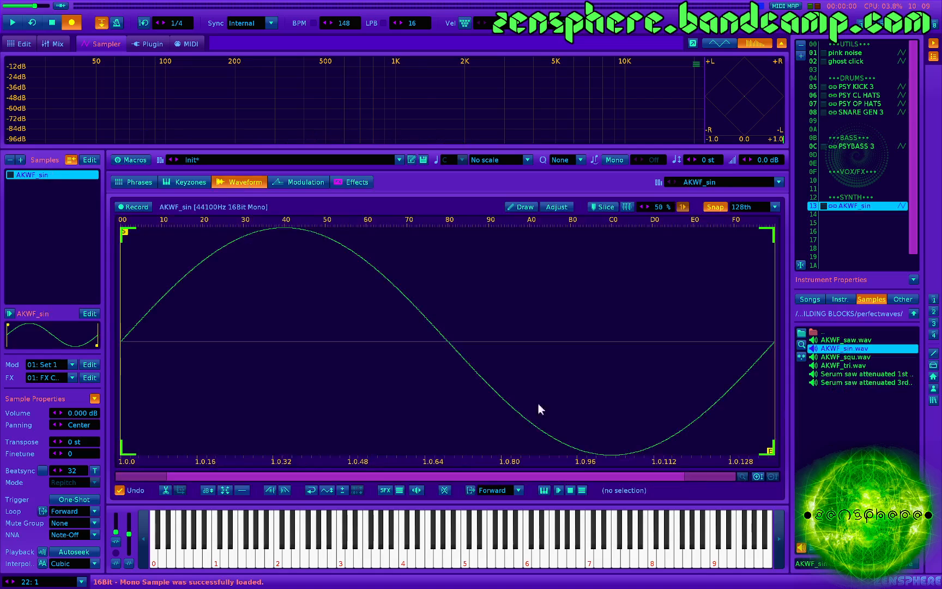
click(502, 490)
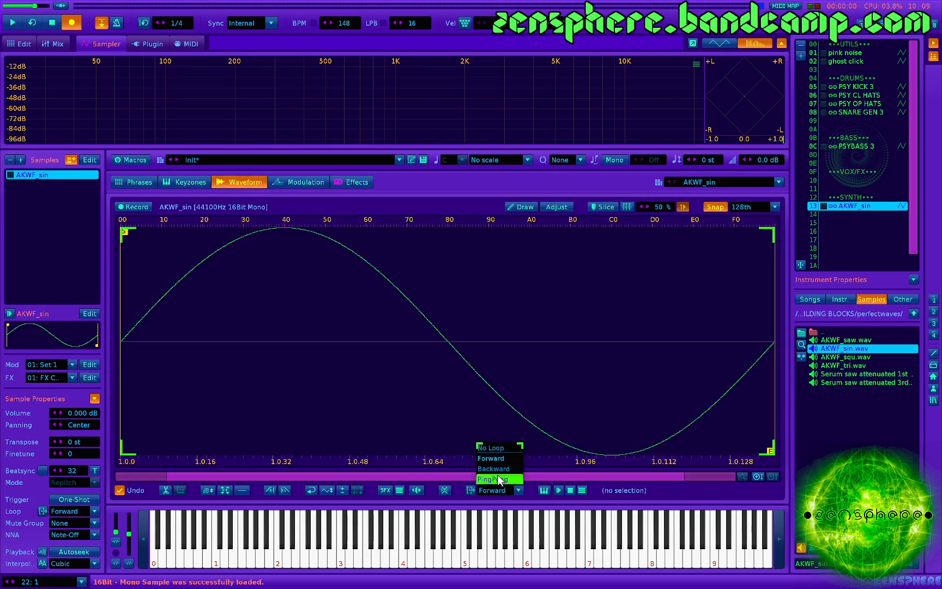
click(499, 446)
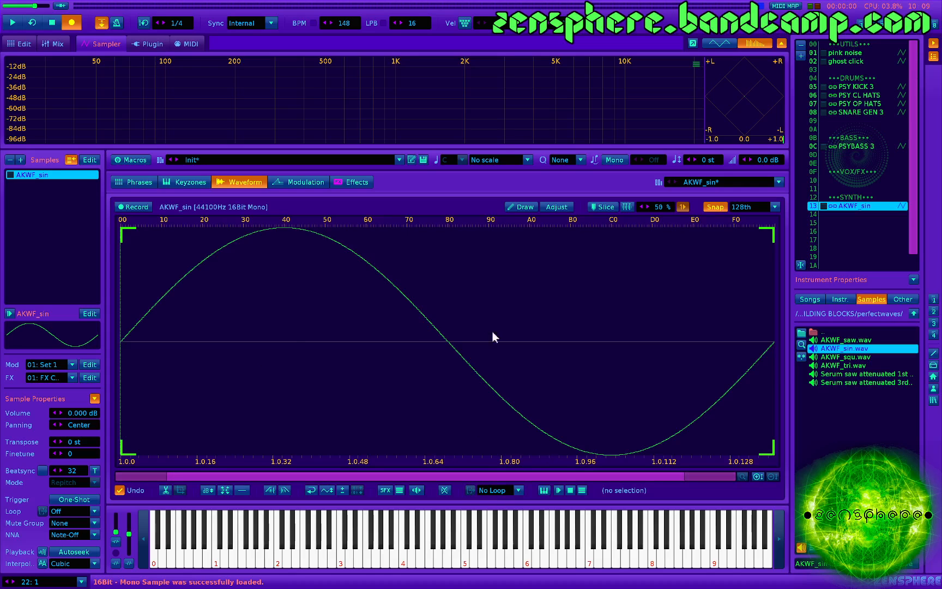
click(356, 181)
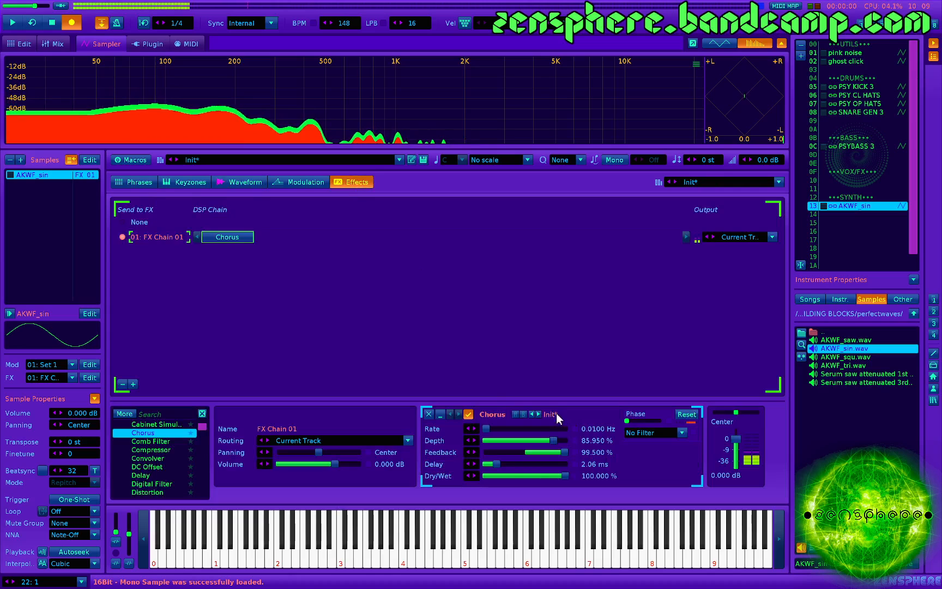
drag(496, 464, 521, 464)
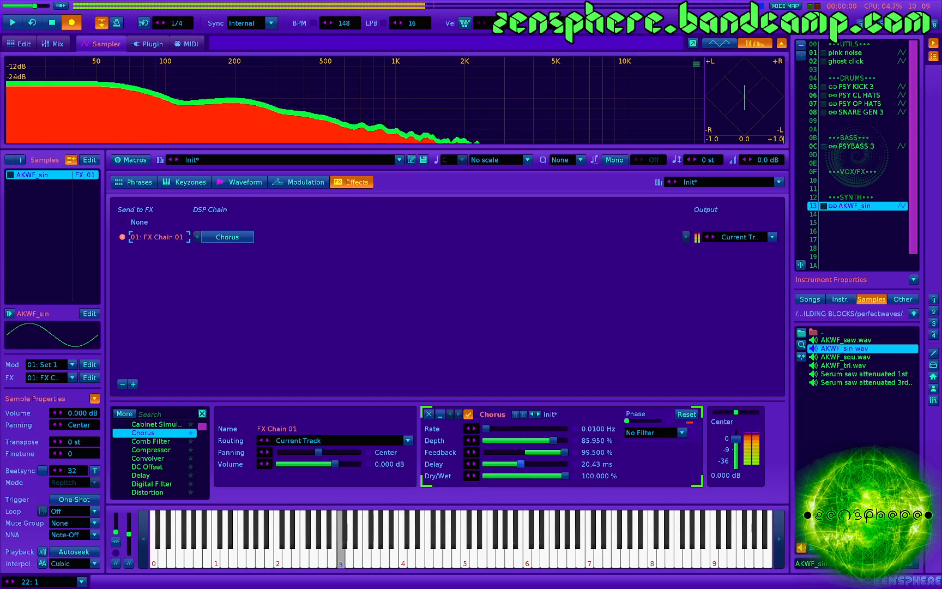
- Load AKWF_tri.wav with No Loop and set the Chorus to about 12.3% depth and 13.54 ms delay
double_click(839, 365)
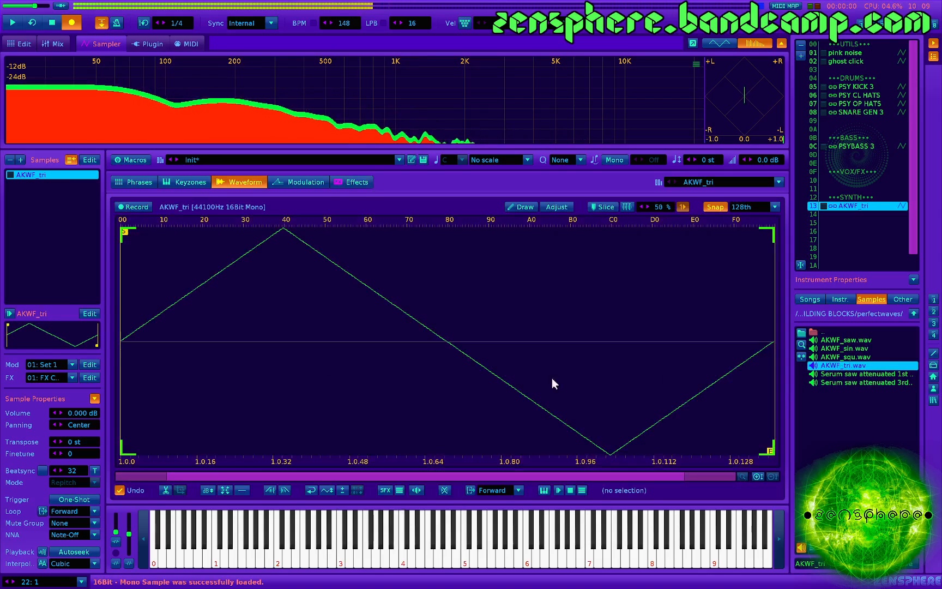
click(509, 489)
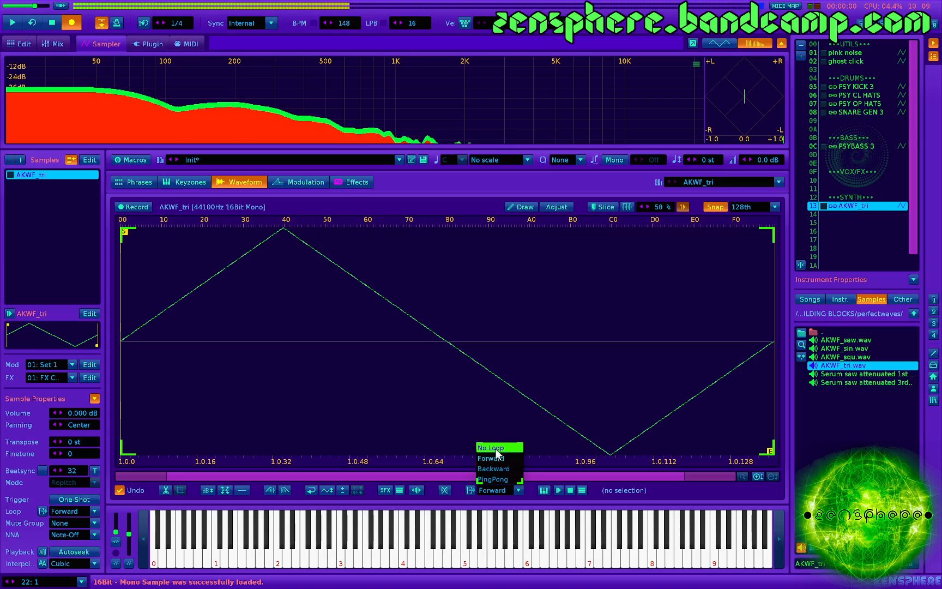
click(497, 462)
click(349, 182)
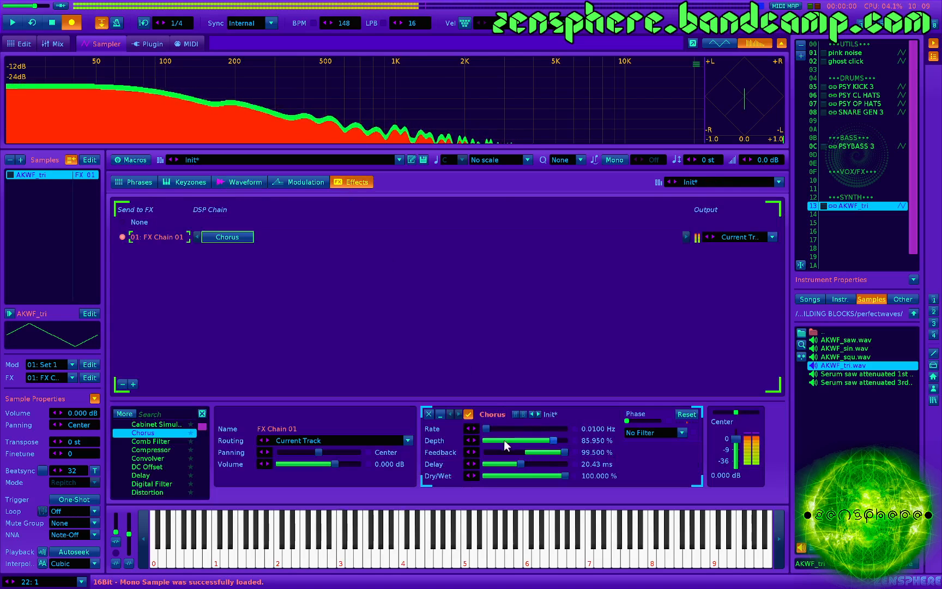
drag(503, 440, 516, 465)
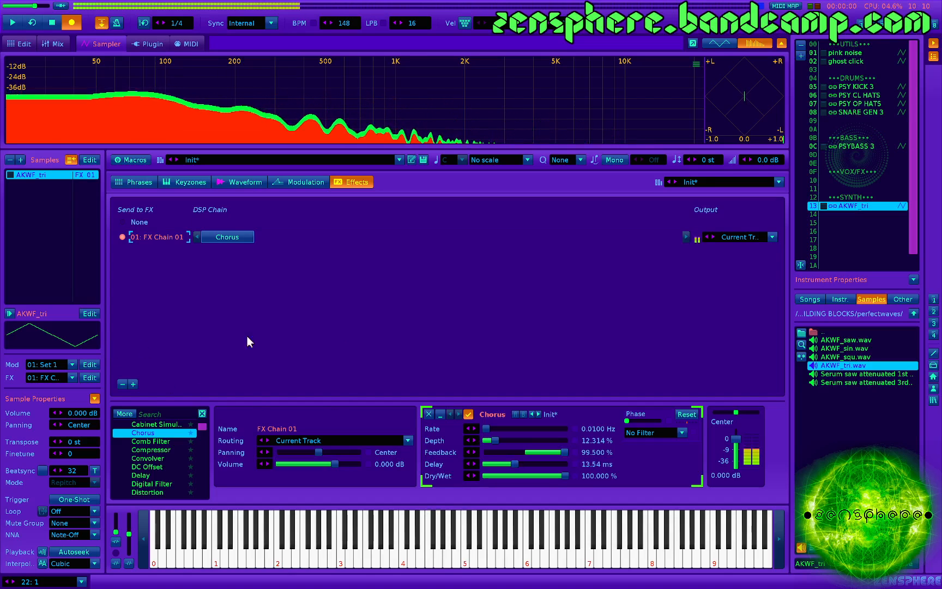
- Load whitenoise1.wav from the BUILDING BLOCKS folder and trim it to the short snapped segment just before 2.0.0
click(913, 314)
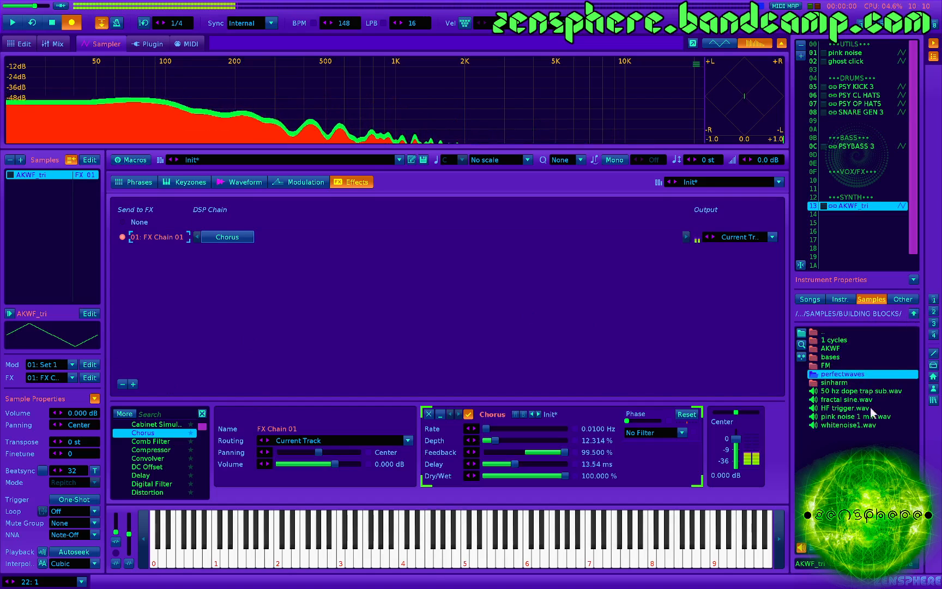
double_click(849, 424)
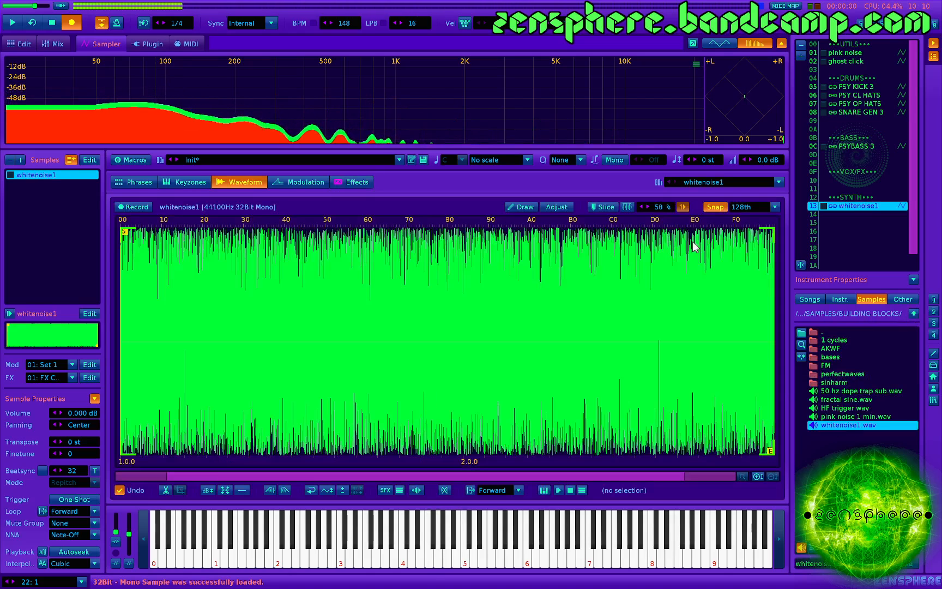
drag(462, 328, 465, 331)
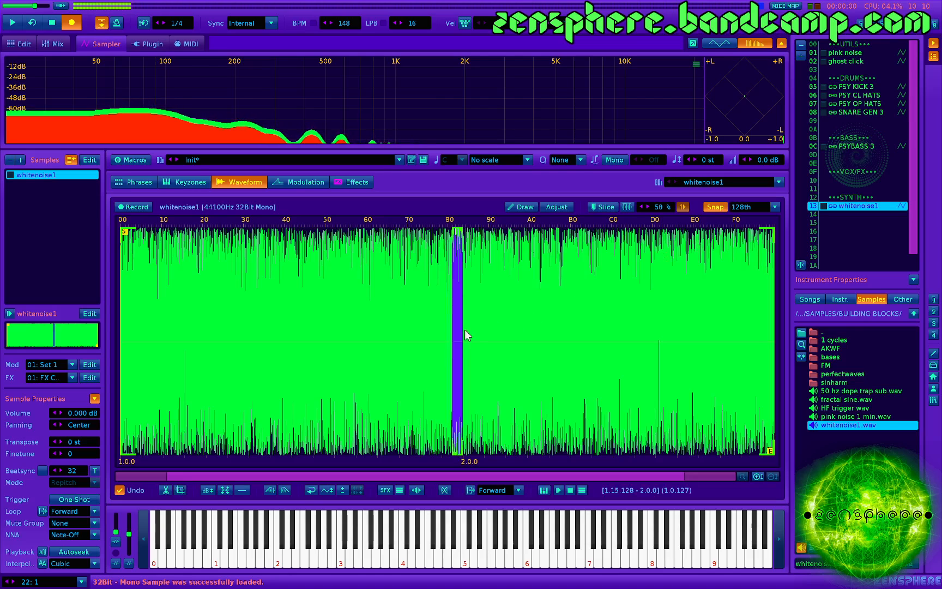
key(ctrl+t)
- Fade out the whole trimmed noise sample three times and play a test note
key(ctrl+a)
key(ctrl+o)
key(ctrl+o)
key(ctrl+o)
key(ctrl+o)
key(ctrl+o)
key(ctrl+o)
key(ctrl+o)
key(ctrl+o)
key(ctrl+o)
key(ctrl+o)
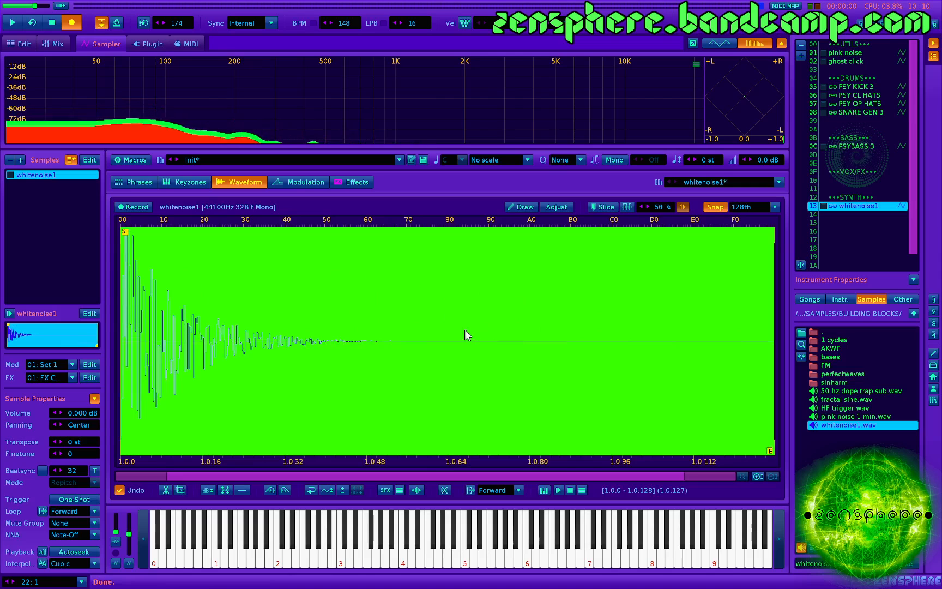
key(z)
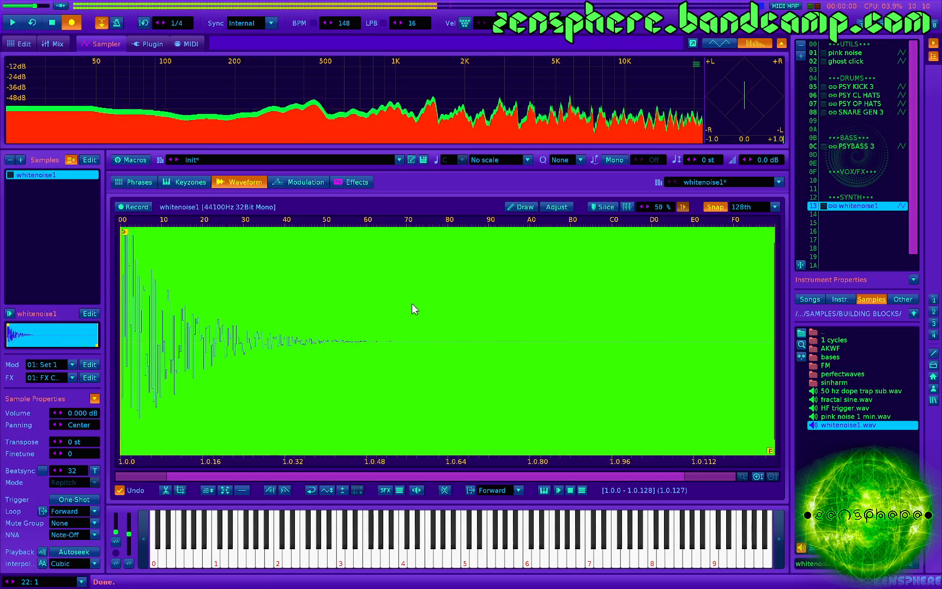
- Set the noise burst to No Loop and tune the Chorus to about 23.1% depth and 1.64 ms delay
click(498, 491)
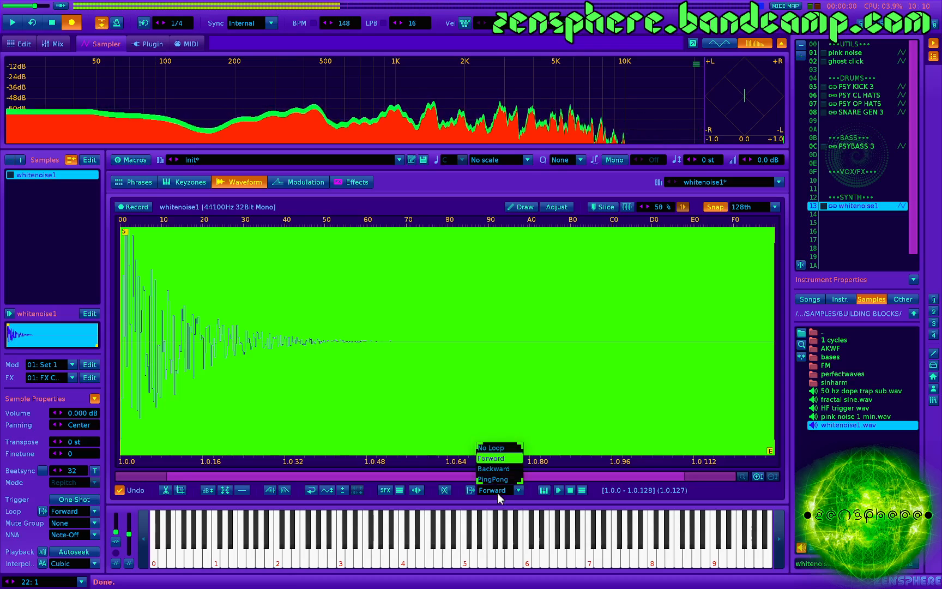
click(508, 458)
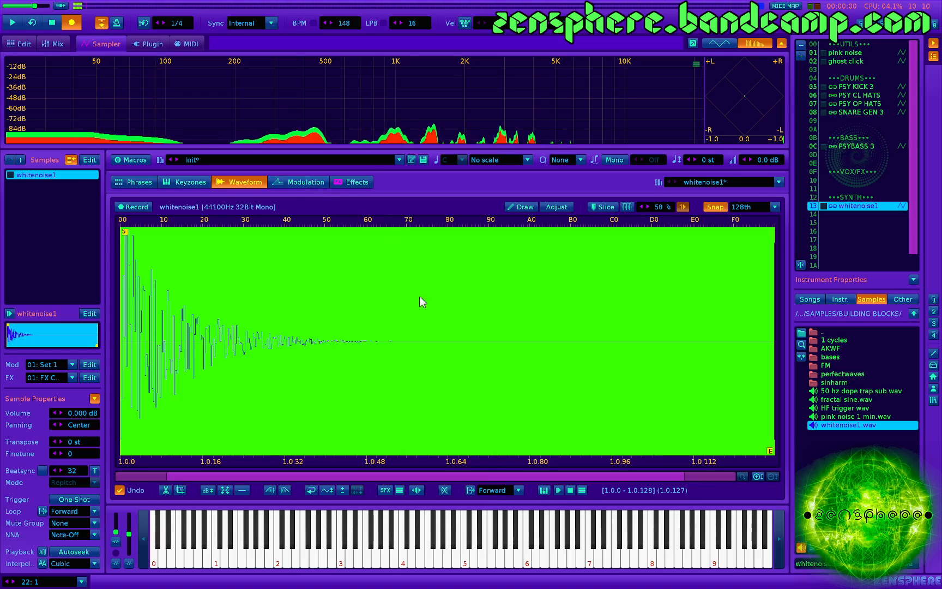
click(494, 489)
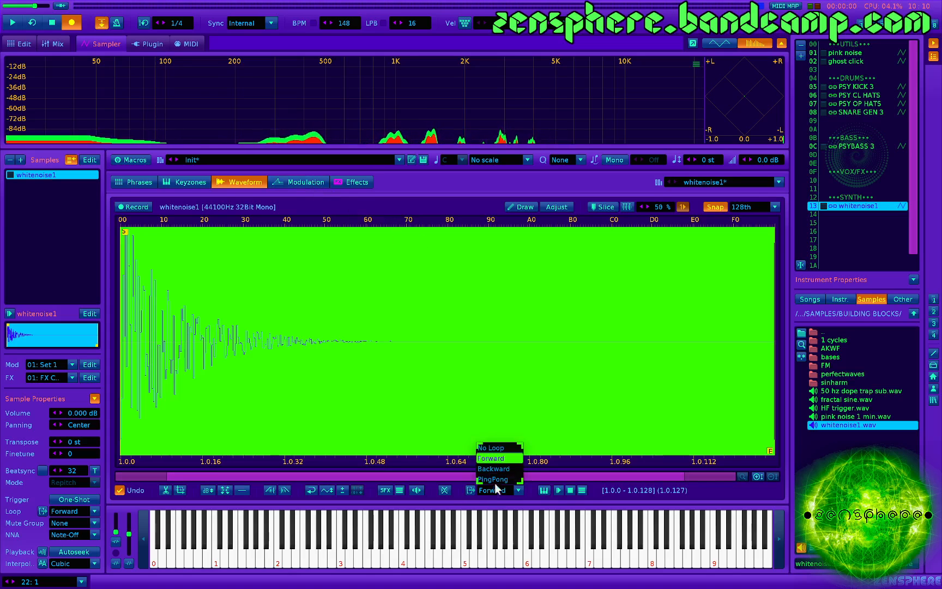
click(497, 447)
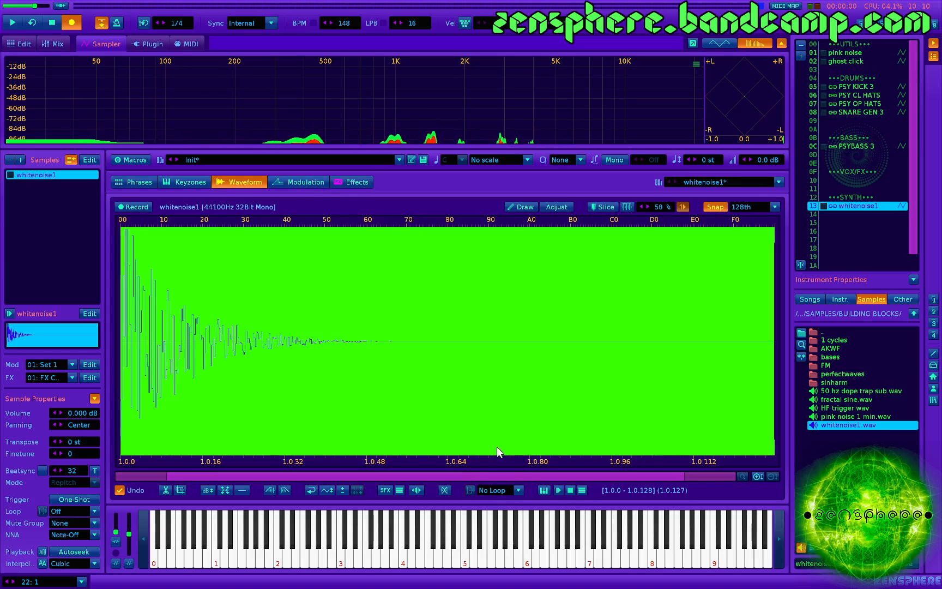
click(359, 183)
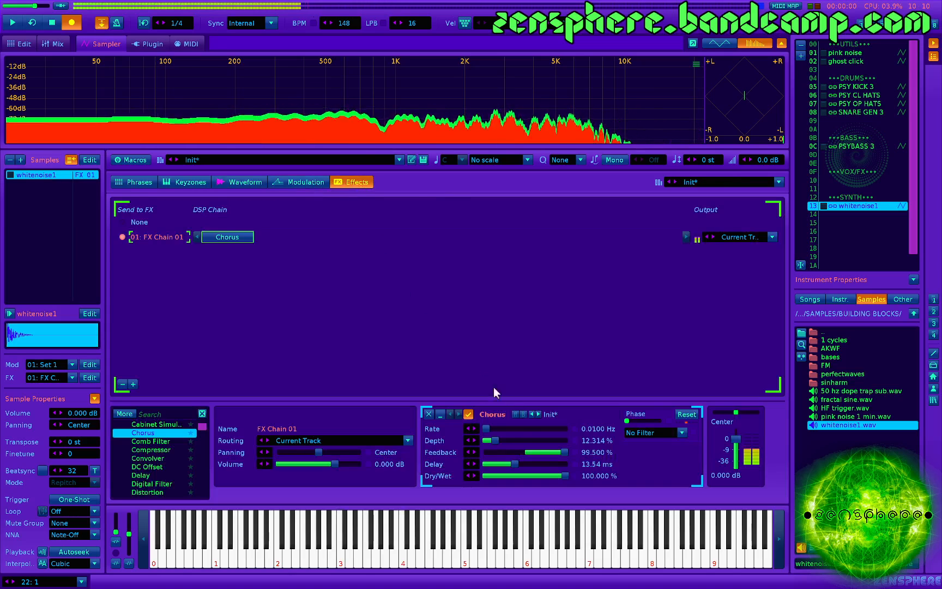
drag(496, 441, 496, 466)
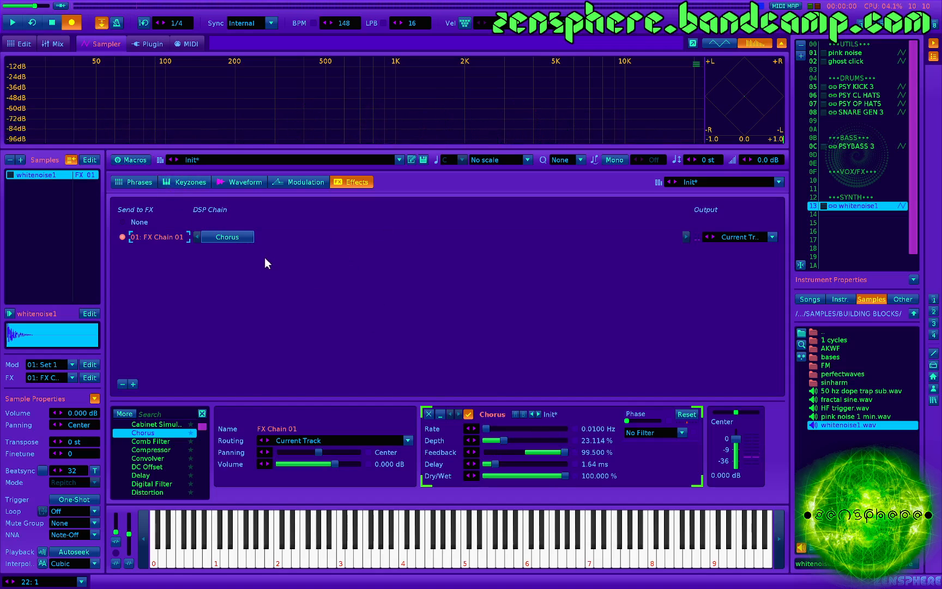
- Add a Doofer after the Chorus and load the UTIL - LFO BANK preset into it
scroll(162, 440, up, 3)
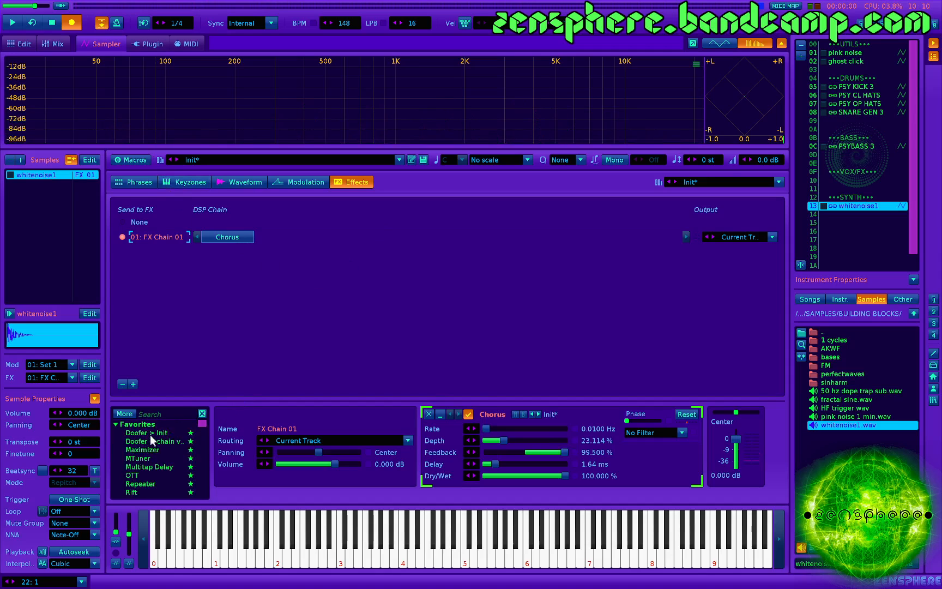
double_click(150, 434)
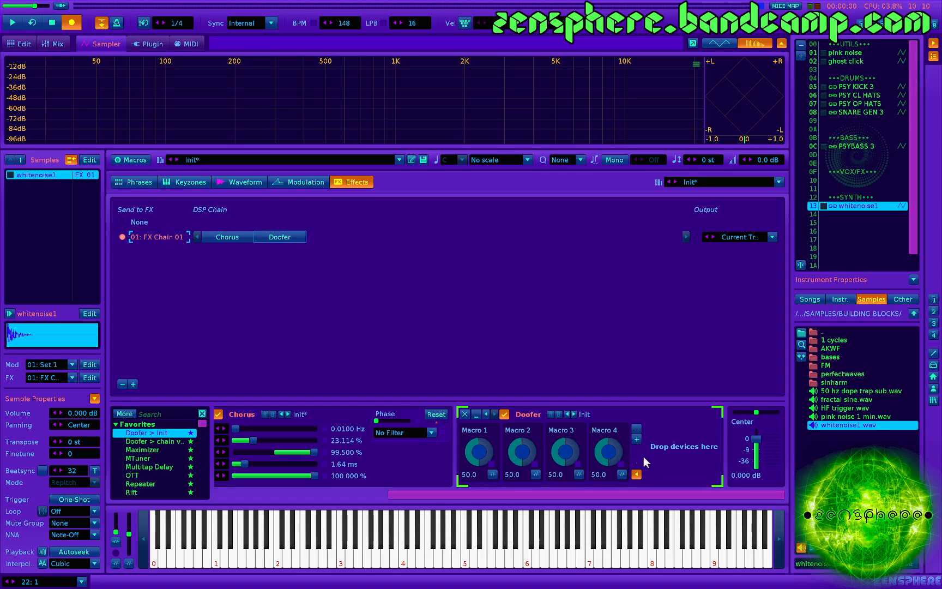
right_click(586, 415)
scroll(635, 472, down, 3)
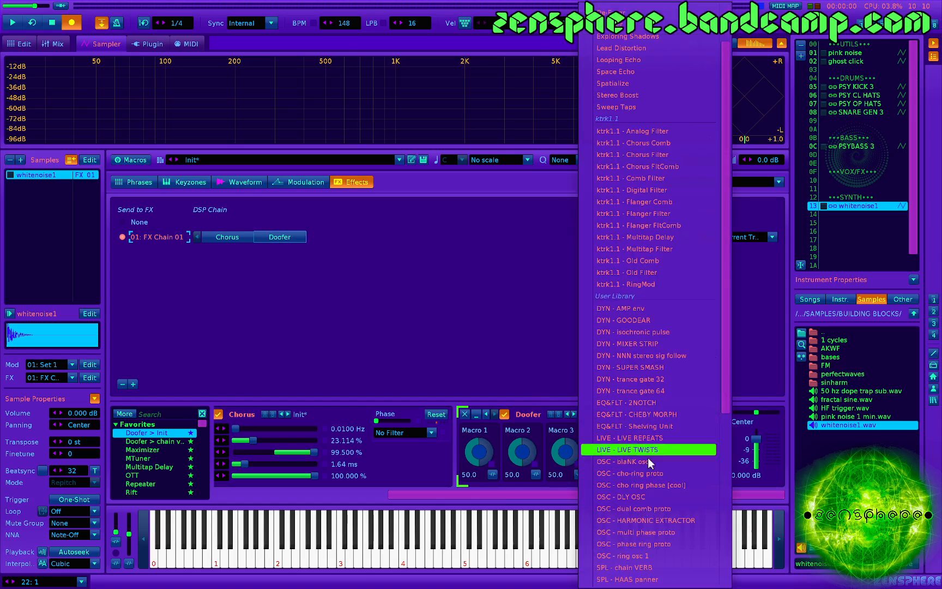
scroll(655, 419, down, 5)
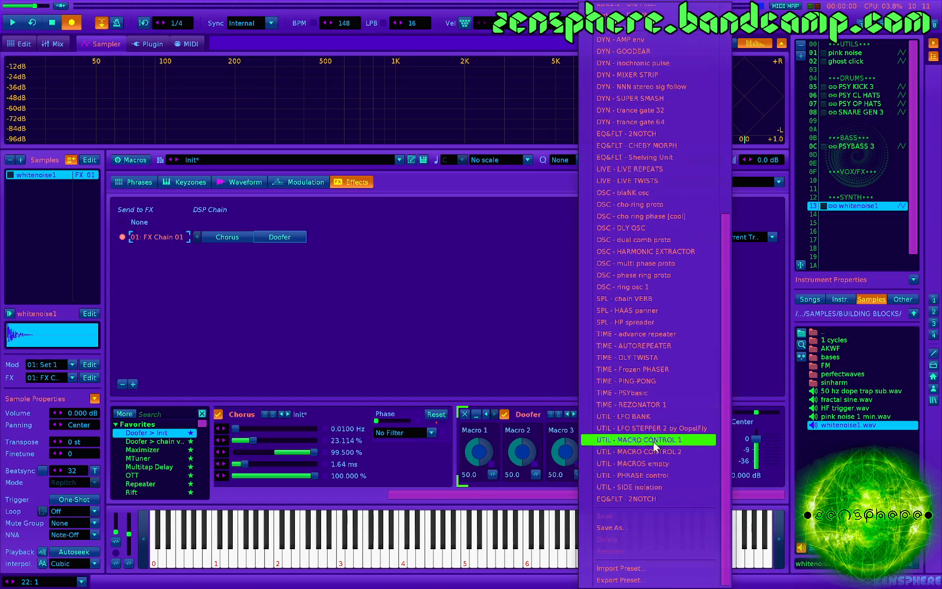
click(651, 417)
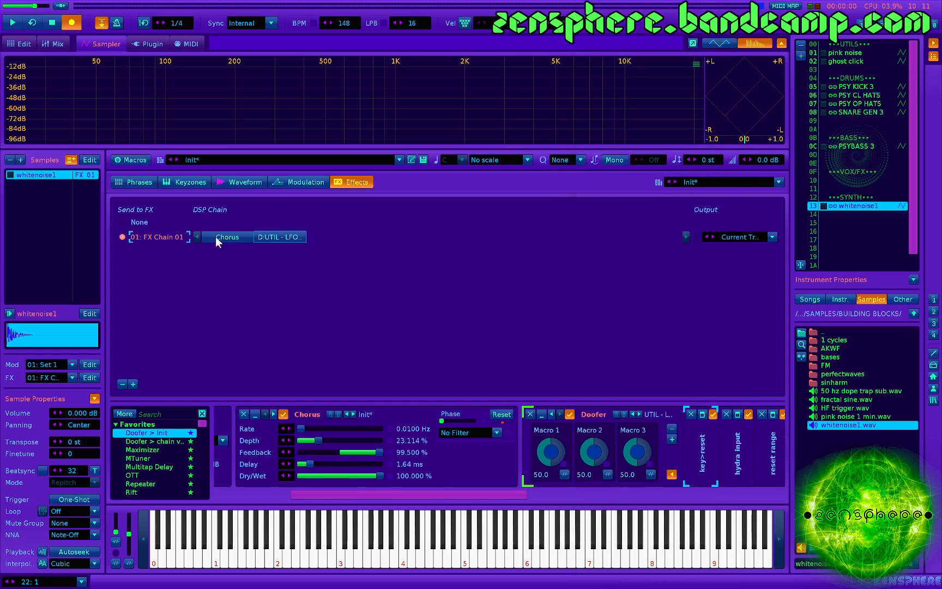
- Move the Chorus into the Doofer just before LFO 1, route LFO 1 to the Chorus Depth and play a test note
drag(305, 411, 661, 435)
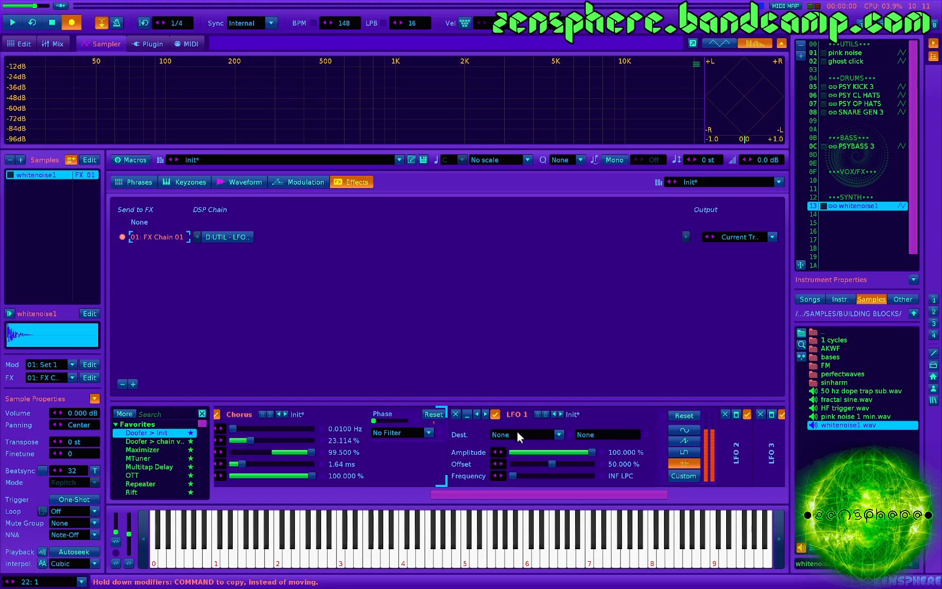
scroll(319, 458, left, 3)
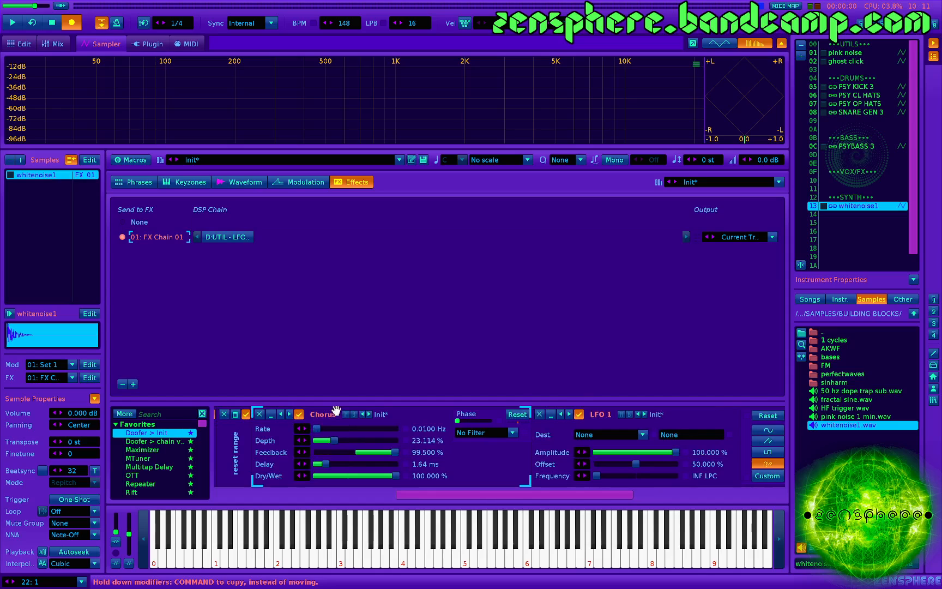
click(587, 434)
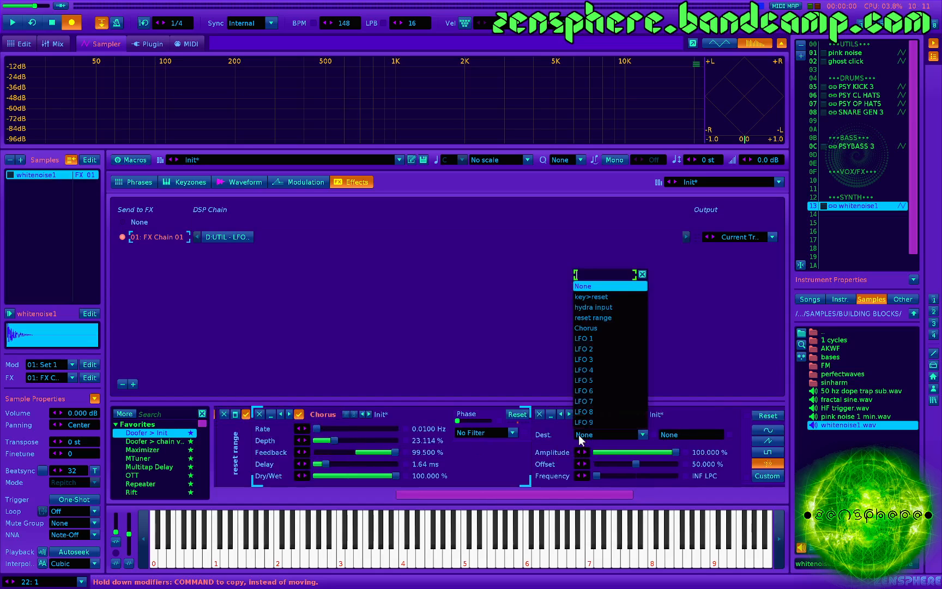
click(605, 327)
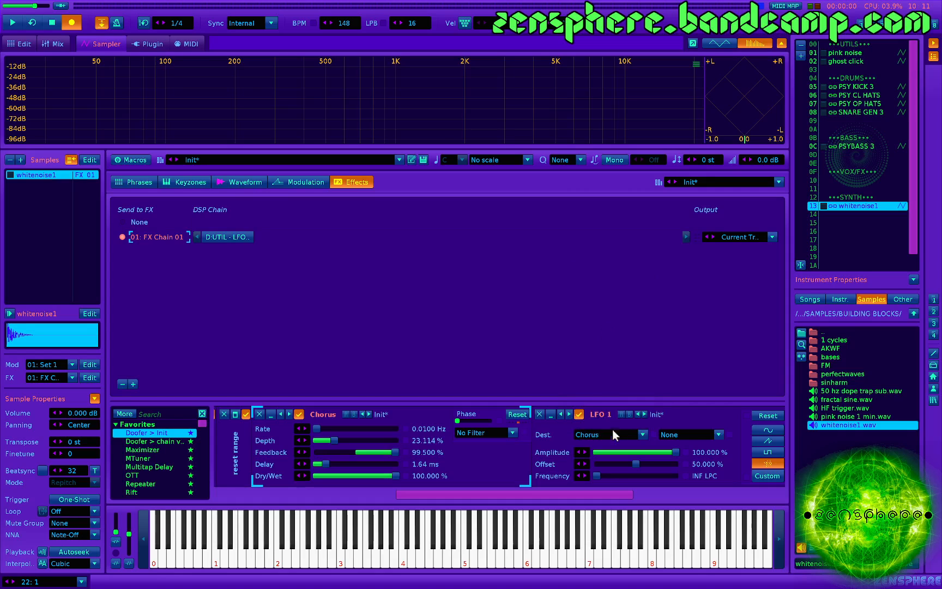
click(692, 434)
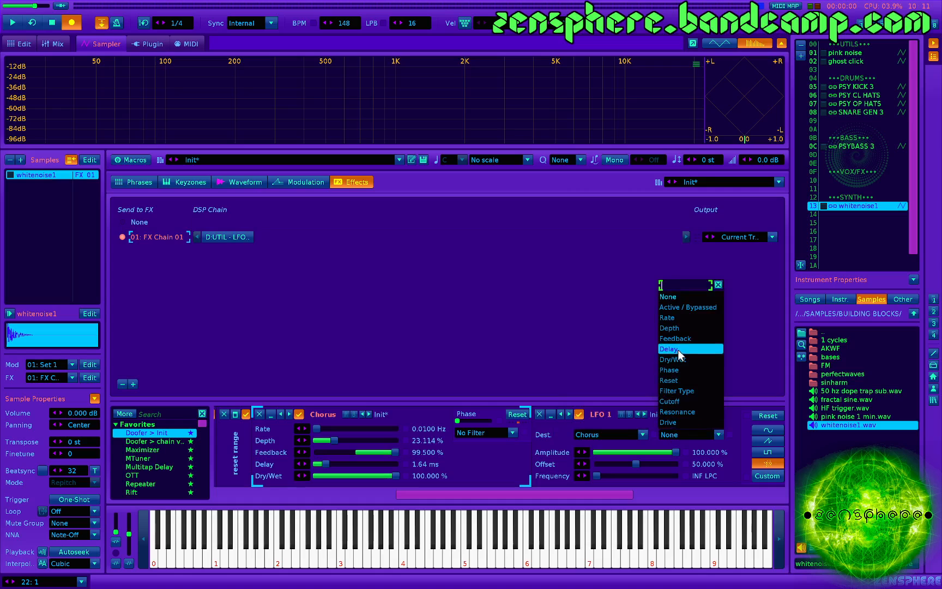
click(685, 329)
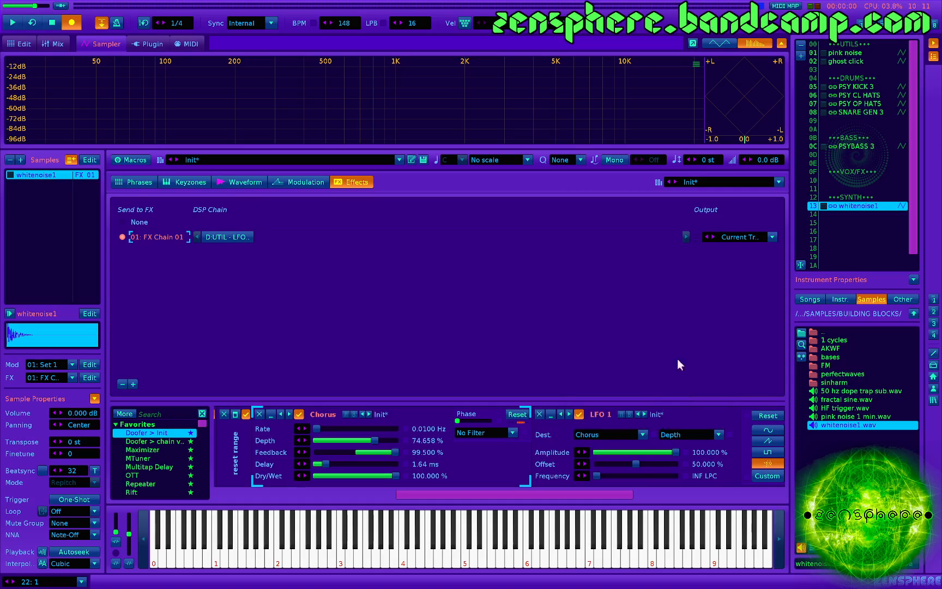
key(z)
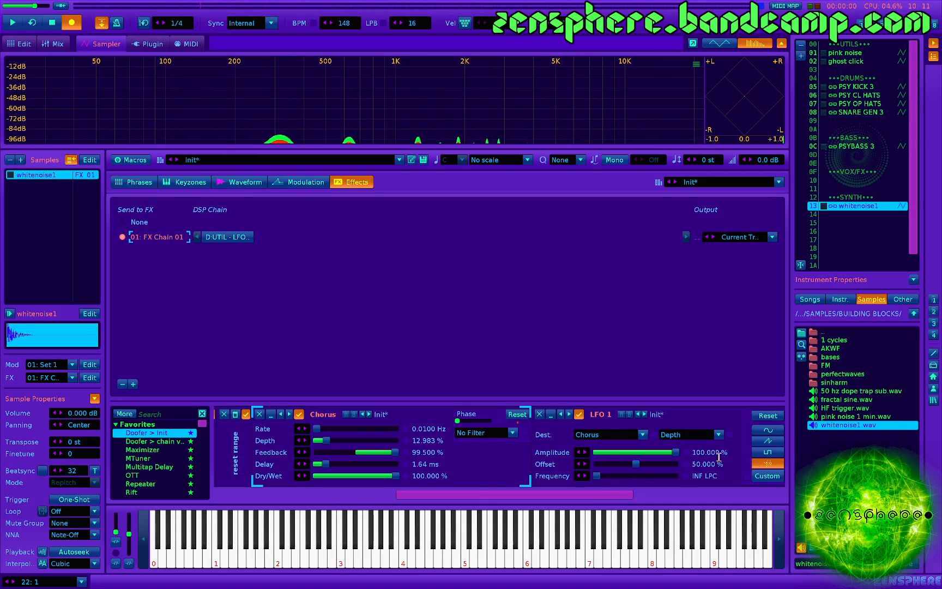
scroll(748, 467, down, 2)
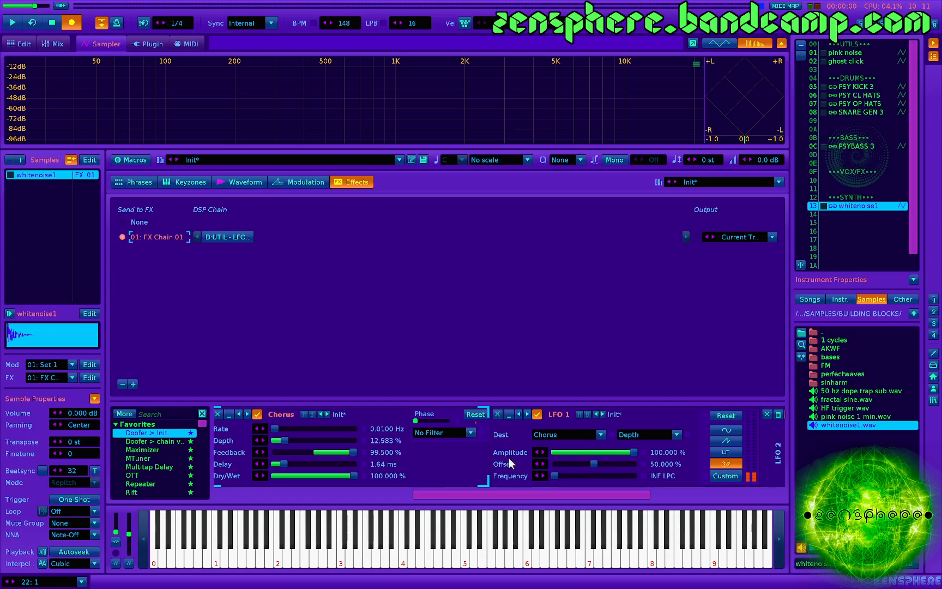
- Play a test note and route LFO 2 to the Chorus Delay
key(z)
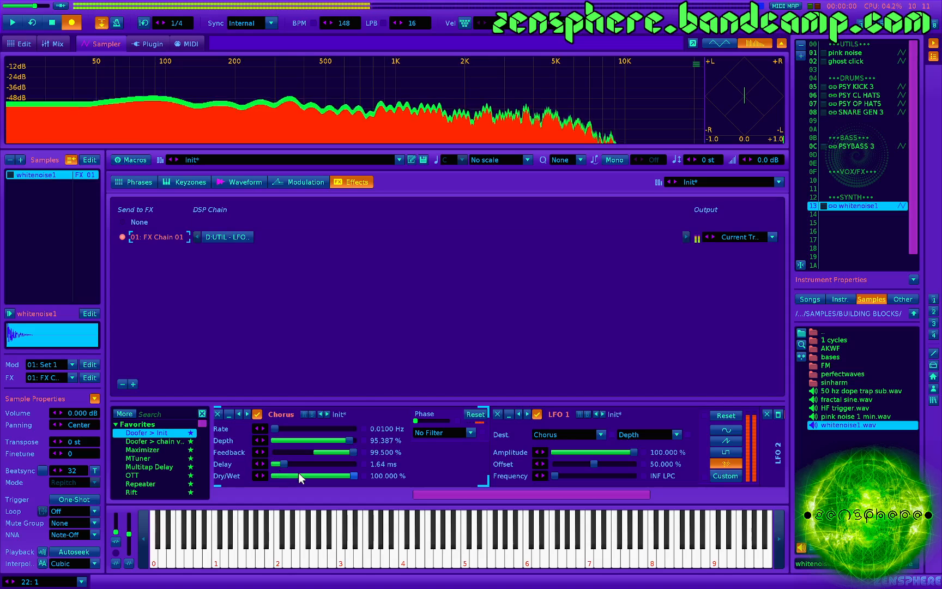
scroll(299, 471, up, 2)
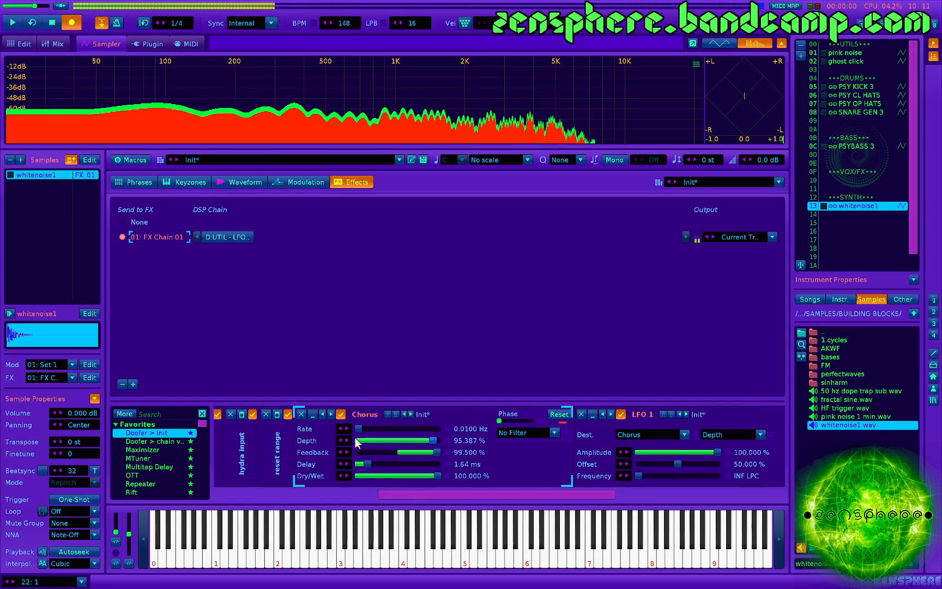
scroll(351, 457, down, 4)
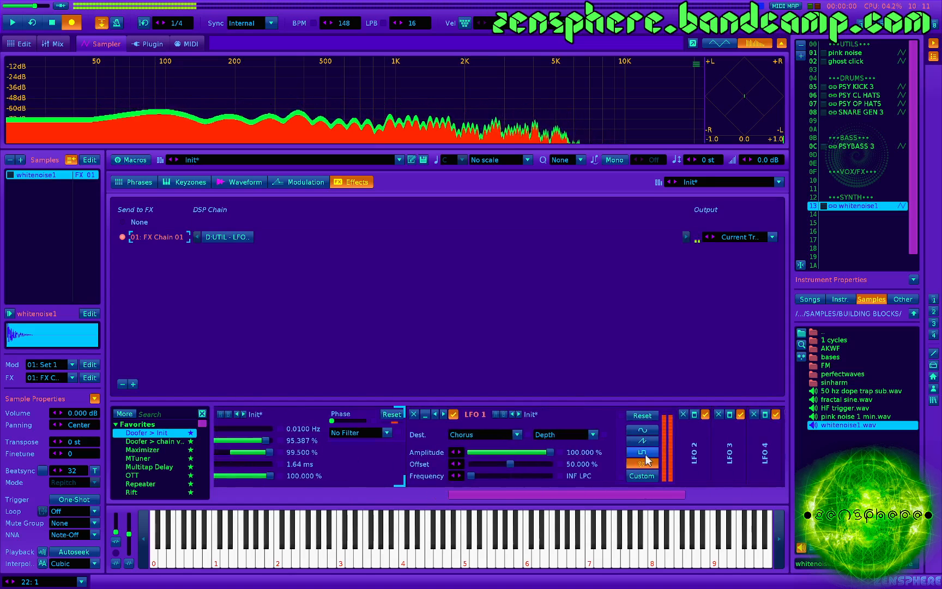
scroll(589, 446, down, 6)
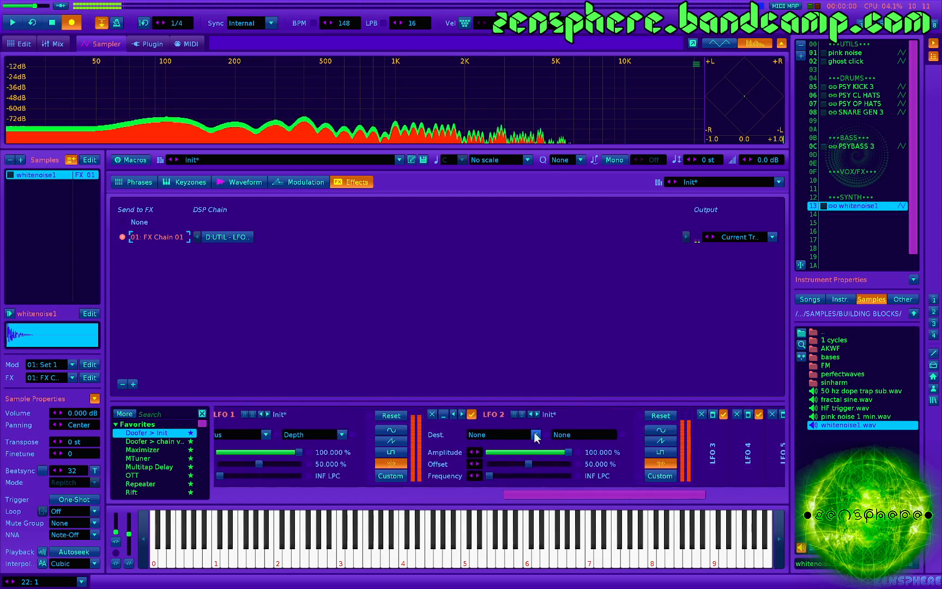
click(500, 432)
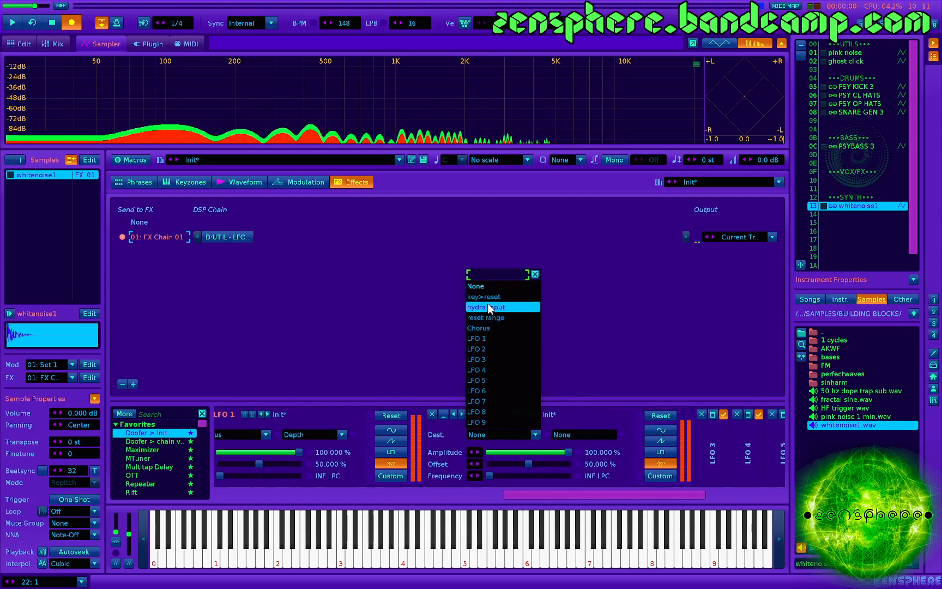
click(491, 328)
click(579, 434)
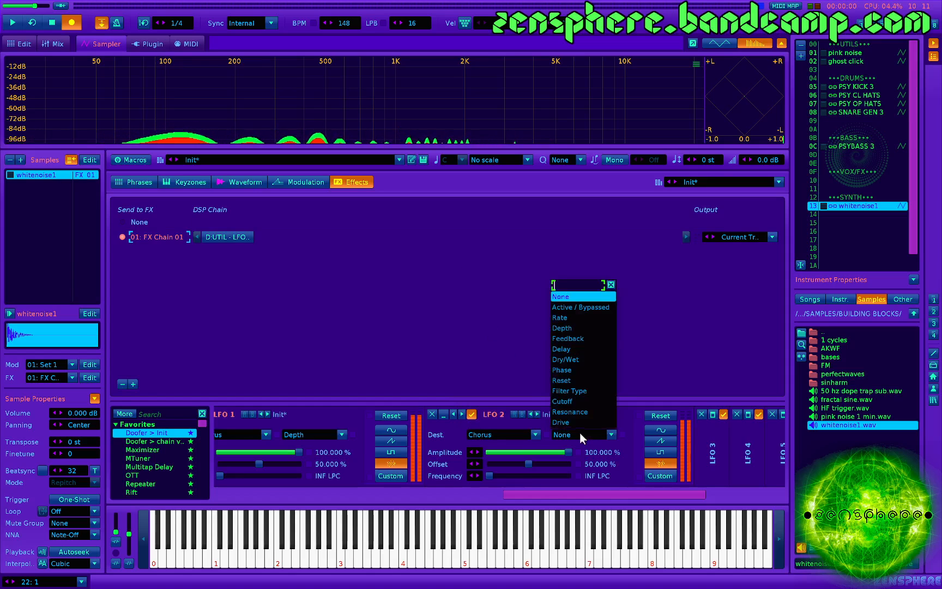
click(574, 353)
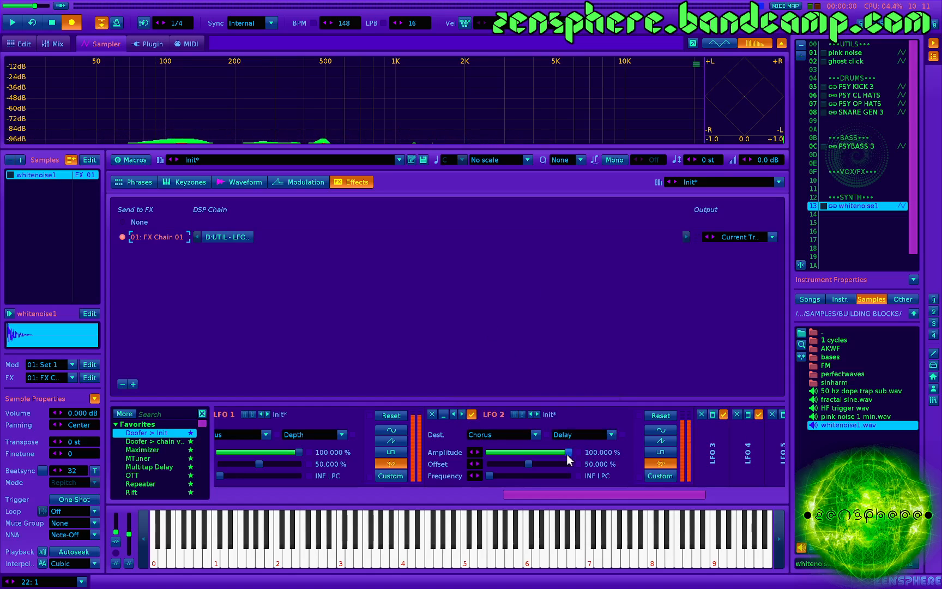
- Lower LFO 2's amplitude to 86.8% and collapse the LFO 1 device beside the Chorus
drag(567, 454, 560, 452)
scroll(559, 451, left, 3)
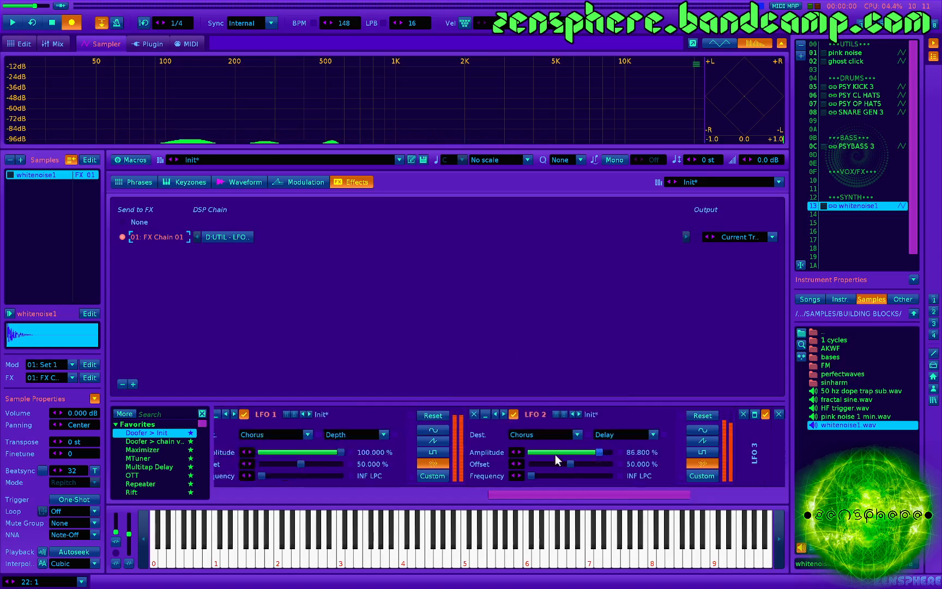
scroll(555, 456, left, 1)
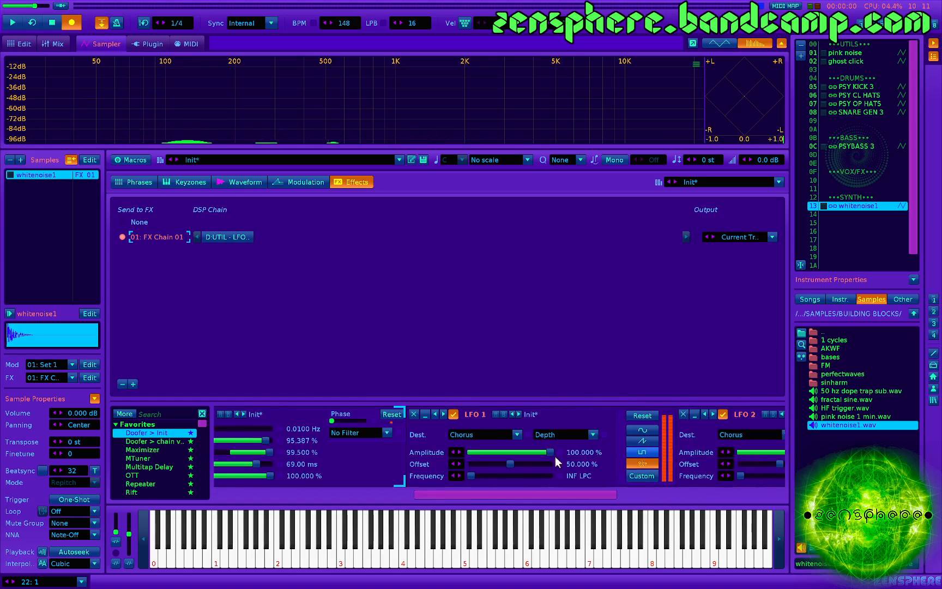
scroll(555, 457, left, 1)
click(508, 414)
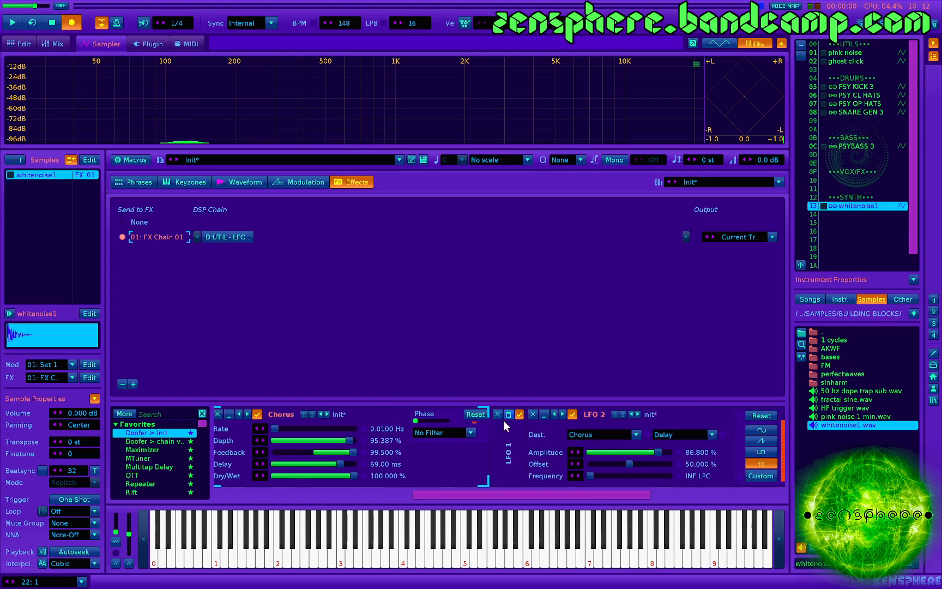
- Set LFO 2's amplitude to about 69.4% and its offset to 25.2% while testing the modulated Chorus delay with notes
scroll(480, 463, left, 2)
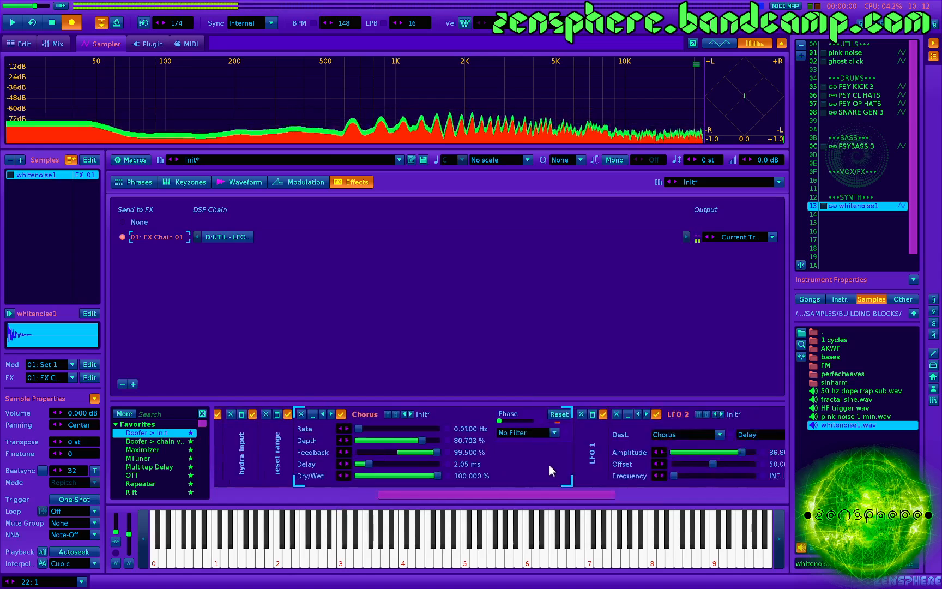
scroll(549, 465, down, 5)
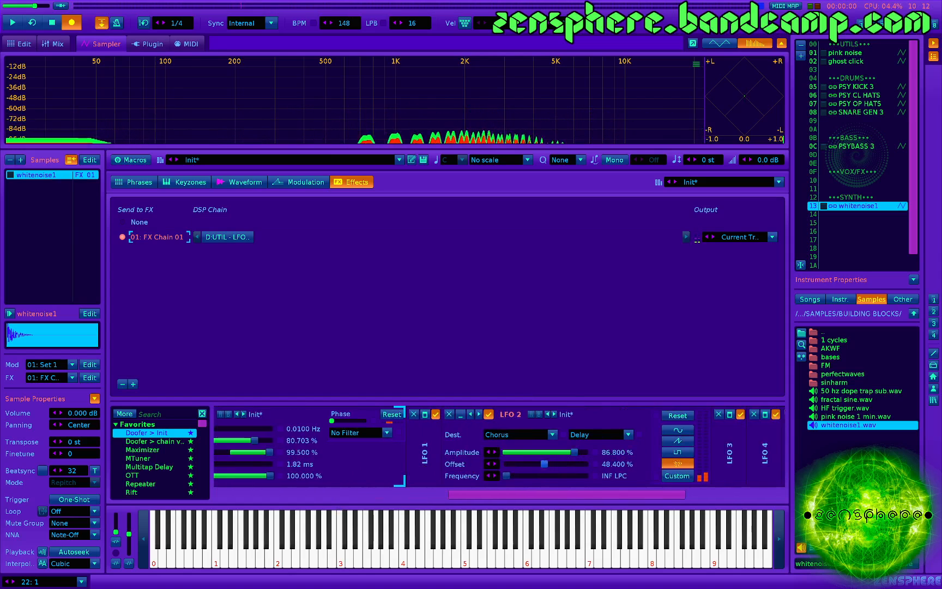
drag(574, 464, 555, 464)
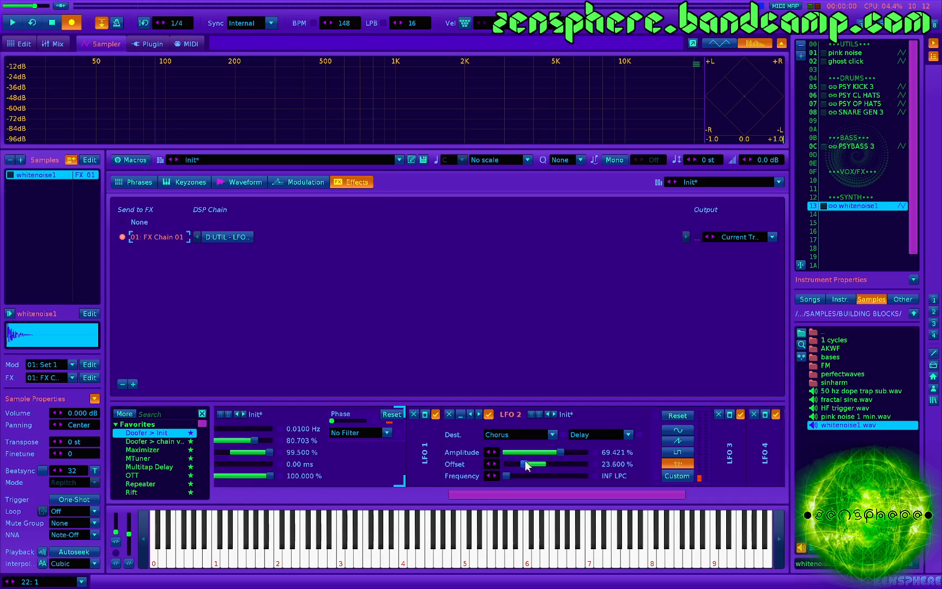
scroll(421, 459, up, 3)
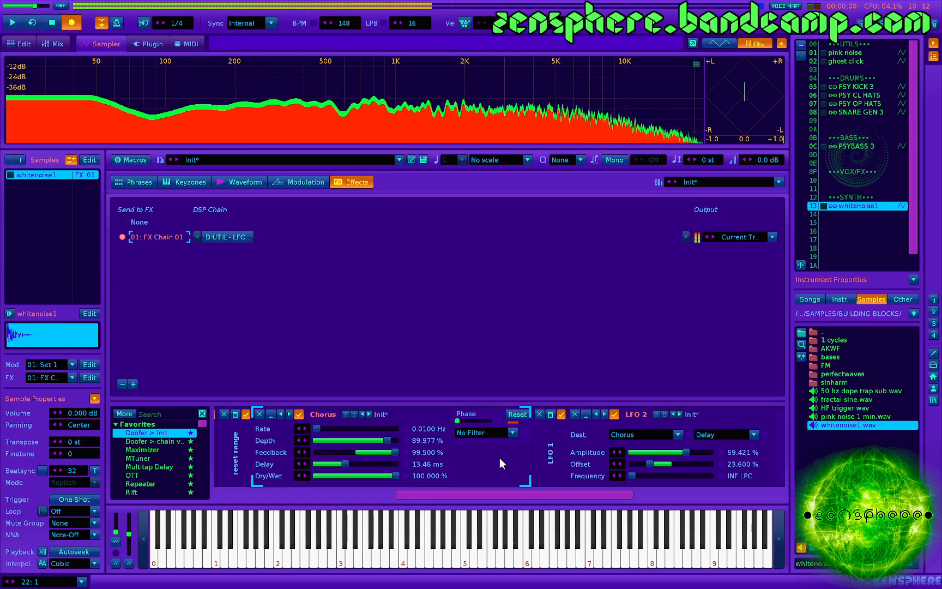
scroll(503, 448, down, 1)
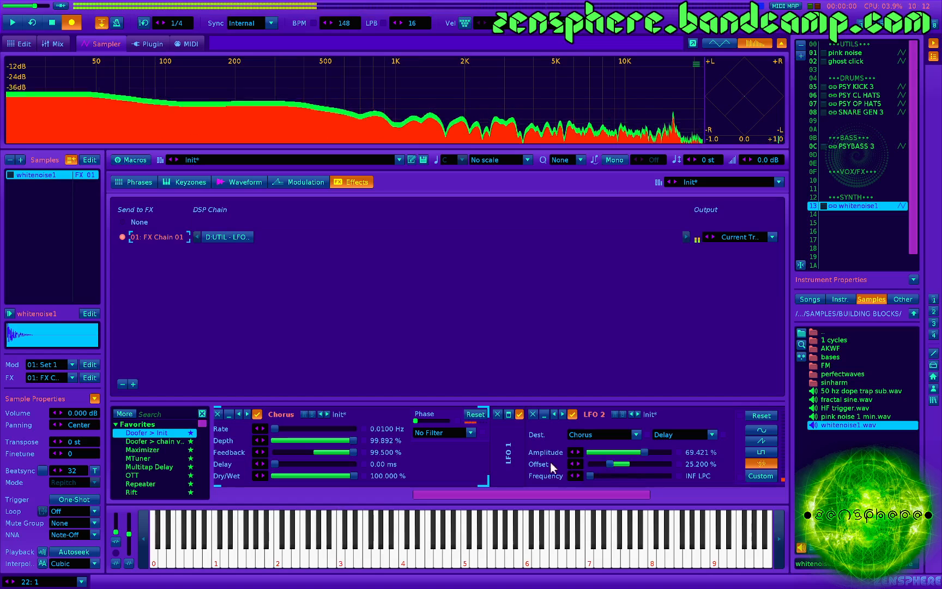
scroll(537, 458, down, 1)
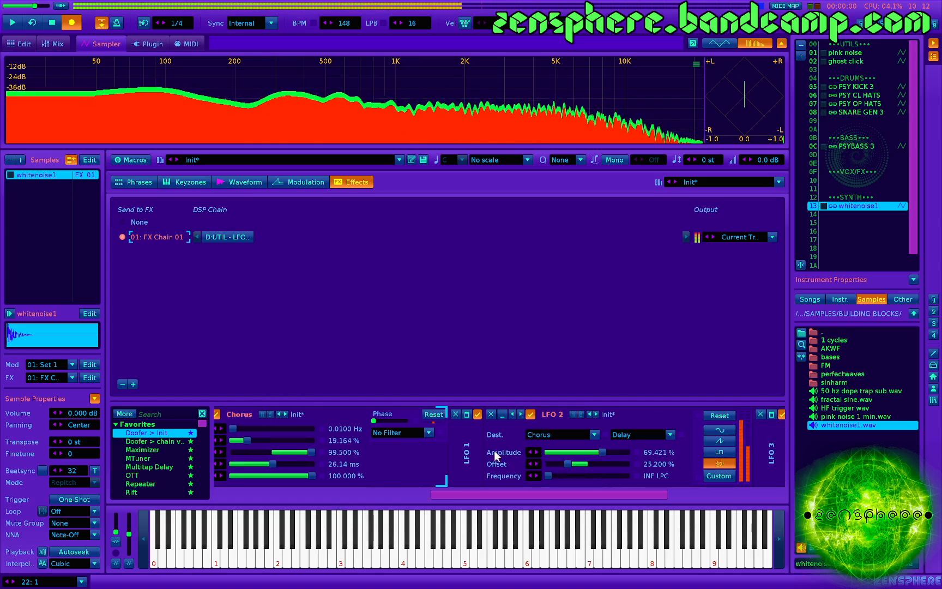
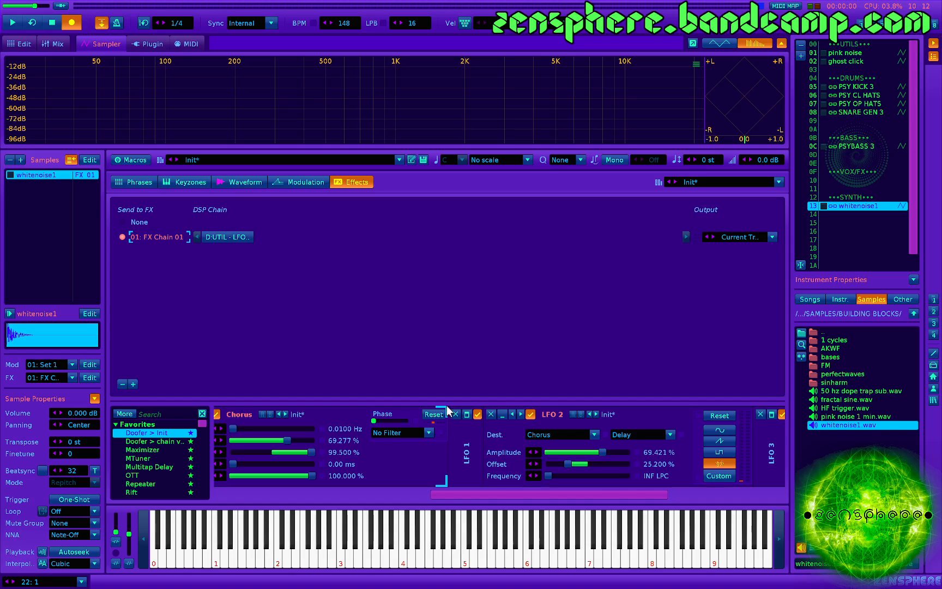
- Expand LFO 3 in the Doofer and route it to the Chorus Phase
scroll(415, 451, left, 2)
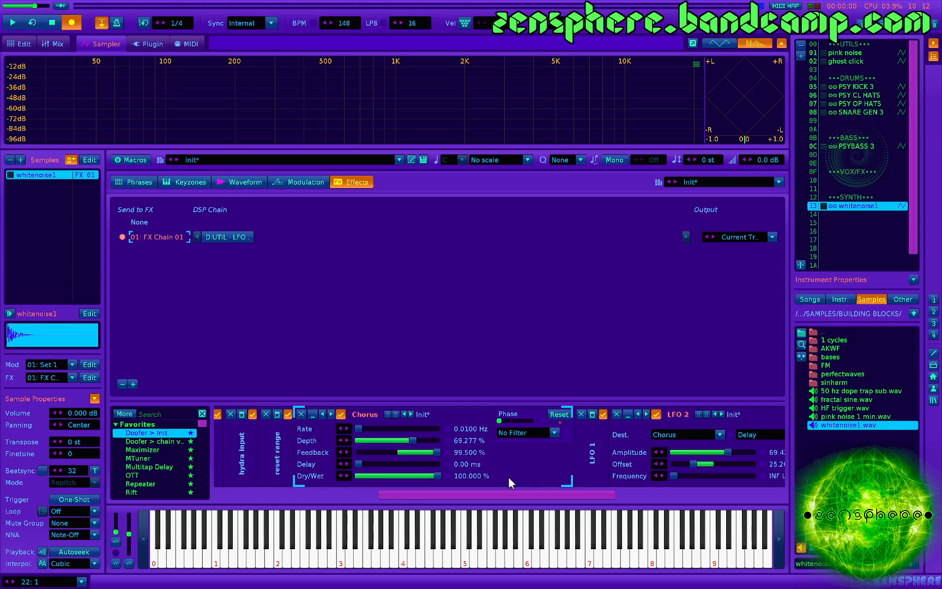
scroll(509, 478, right, 5)
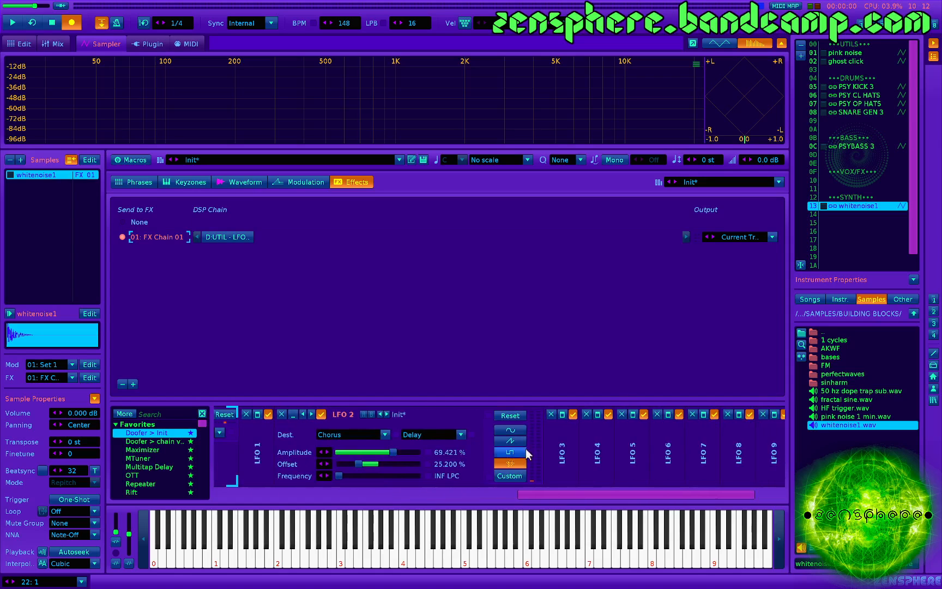
click(561, 413)
click(550, 434)
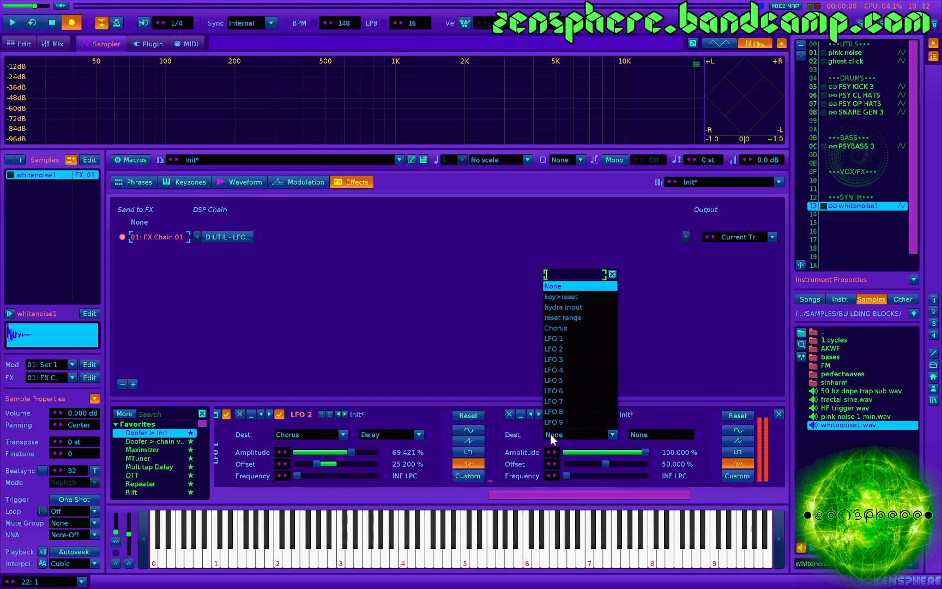
click(573, 329)
click(664, 430)
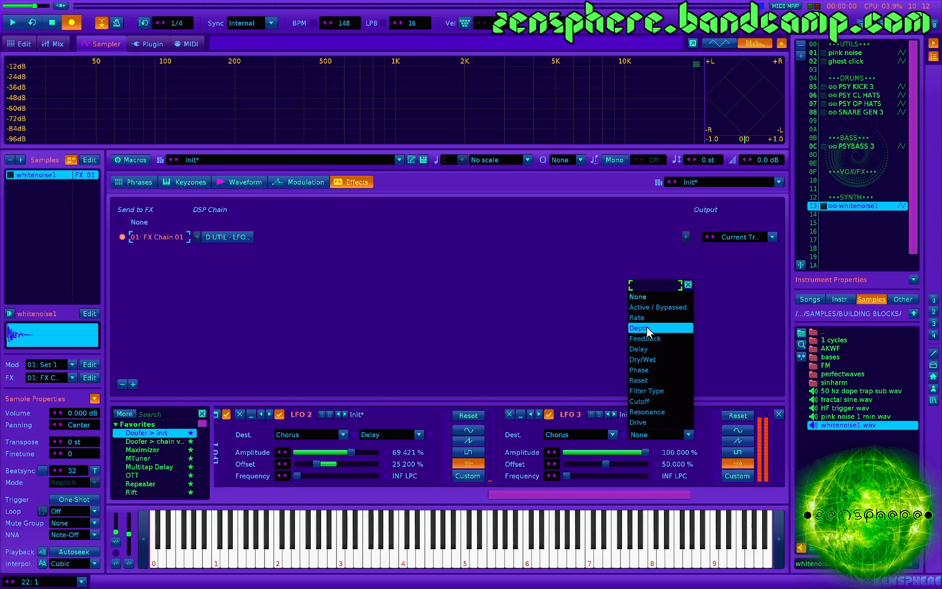
click(653, 370)
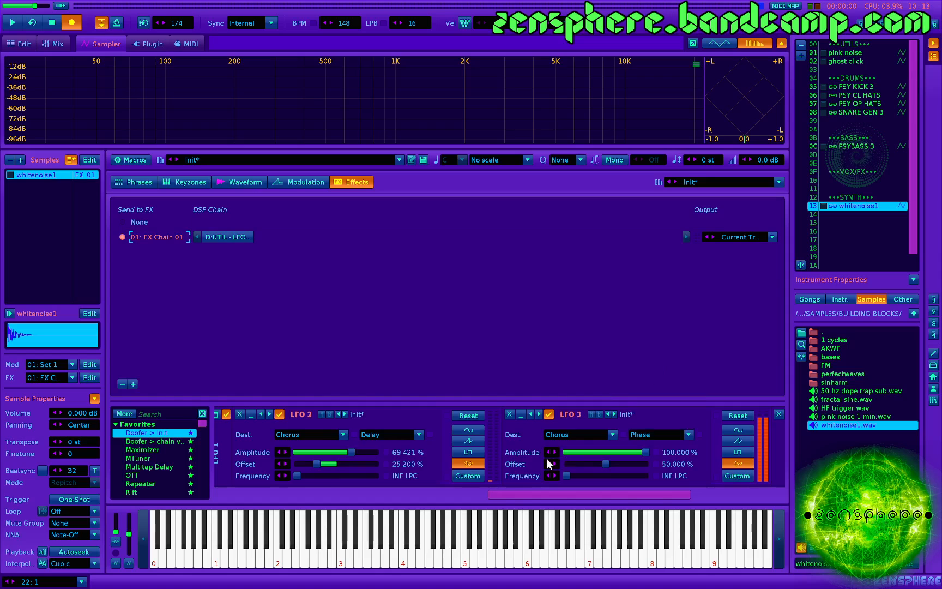
- Play repeated test notes to hear the Chorus with its depth, delay and phase modulated
scroll(547, 458, left, 2)
scroll(445, 441, left, 2)
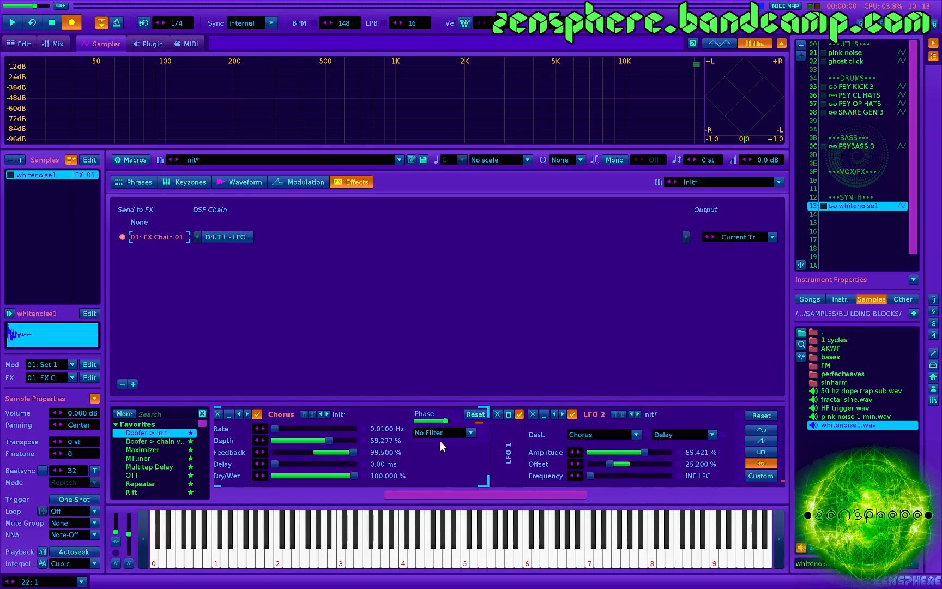
key(z)
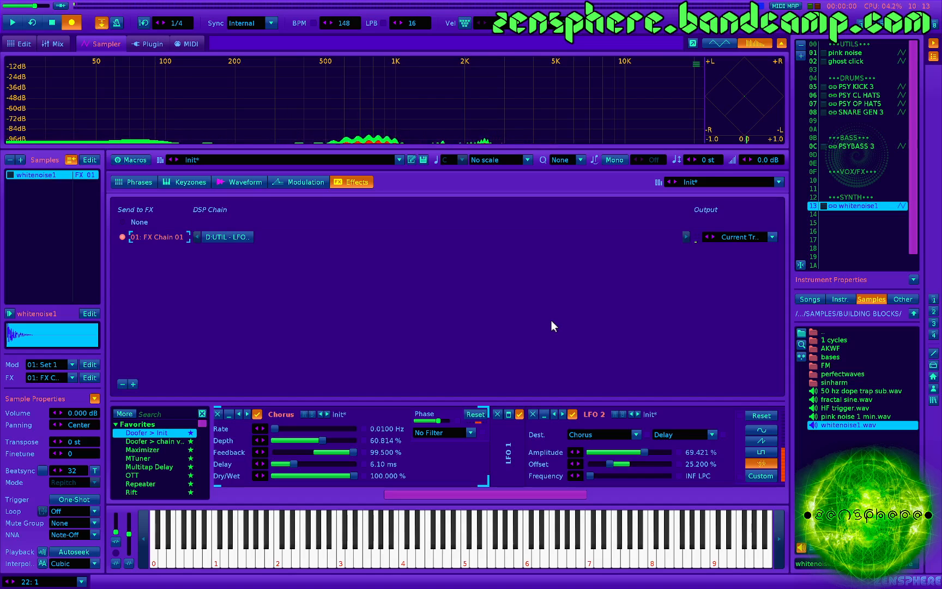
key(z)
key(z)
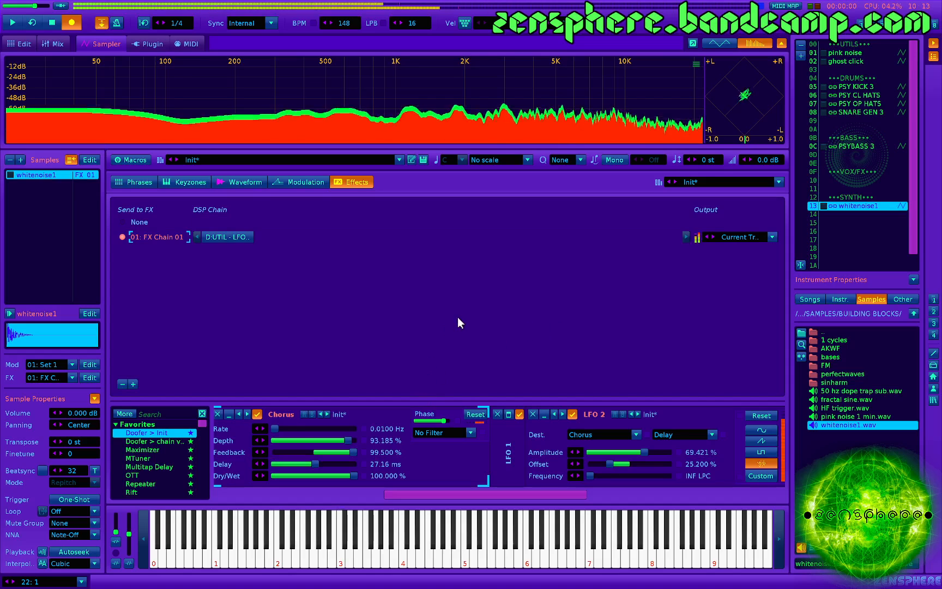
key(z)
key(z)
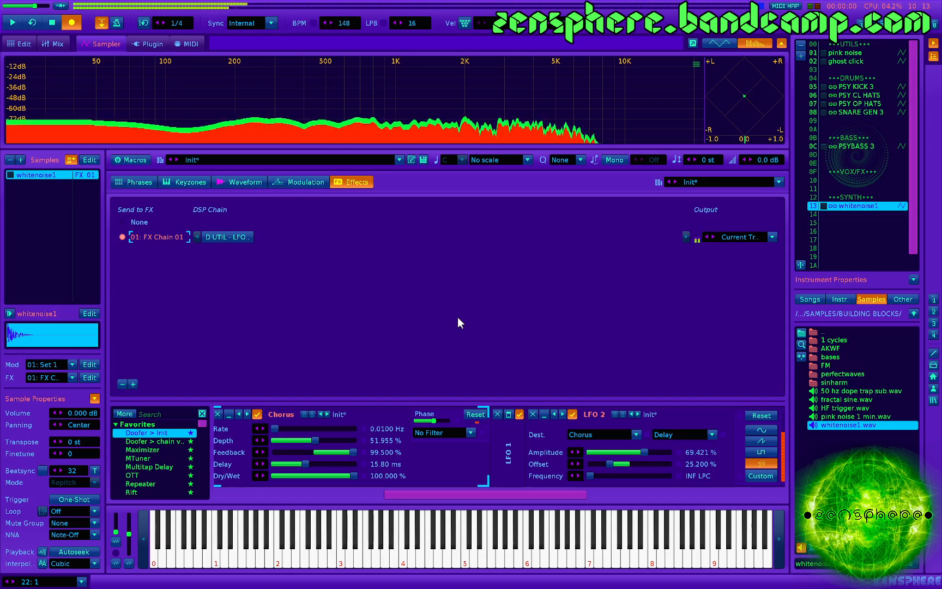
key(z)
key(z)
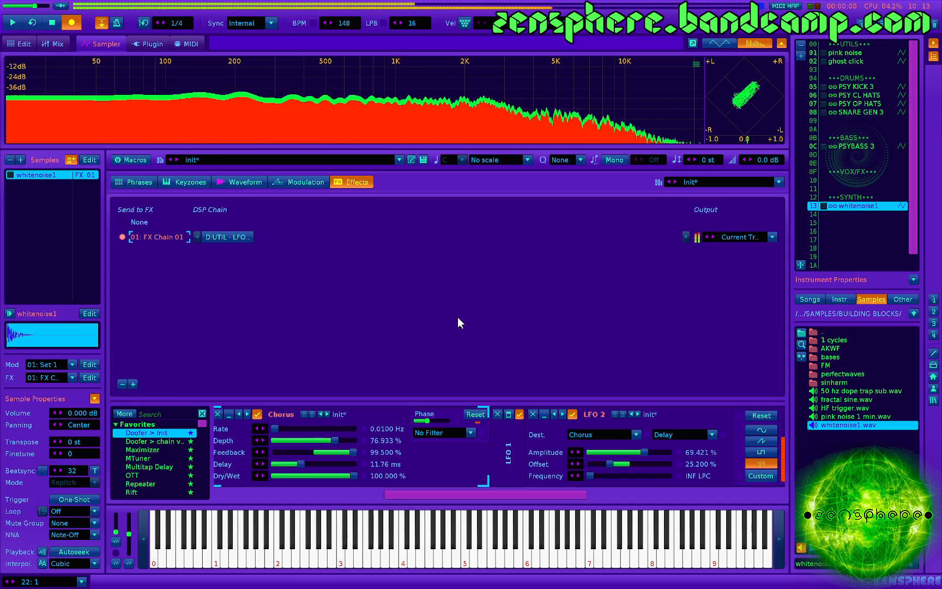
key(z)
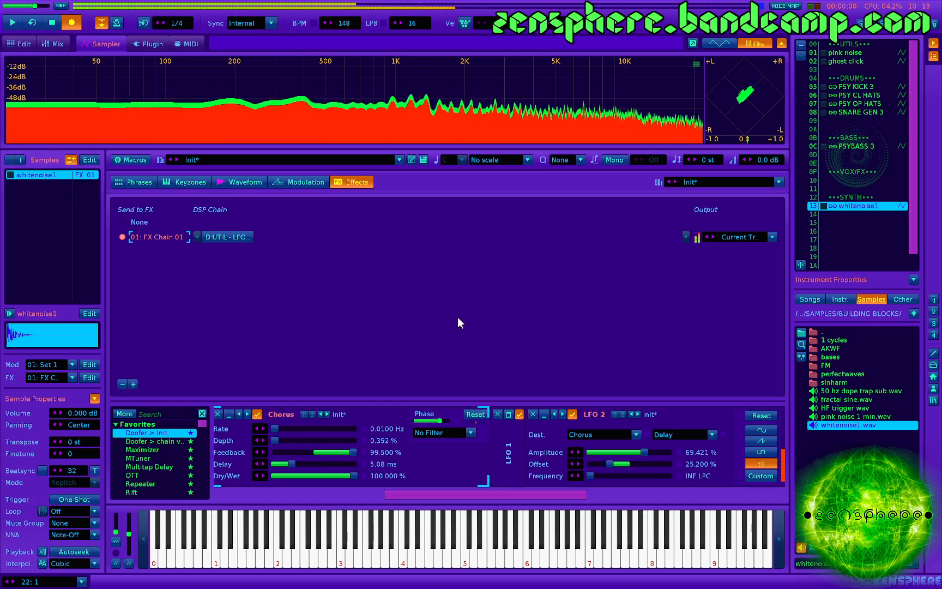
key(z)
key(z)
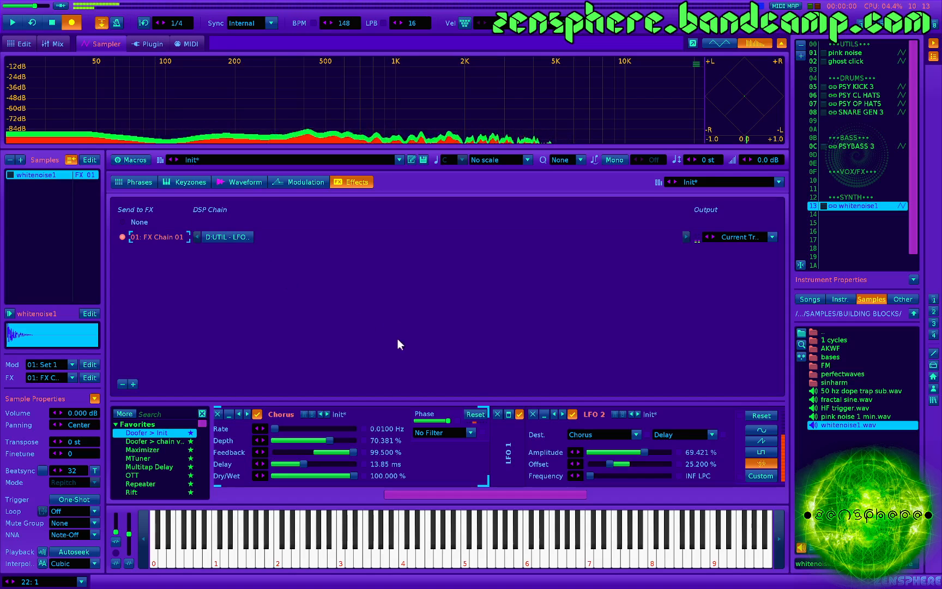
- Turn off snapping in the waveform editor, fade in the noise sample from 1.0.0 to 1.0.4 and play test notes
click(251, 186)
click(161, 344)
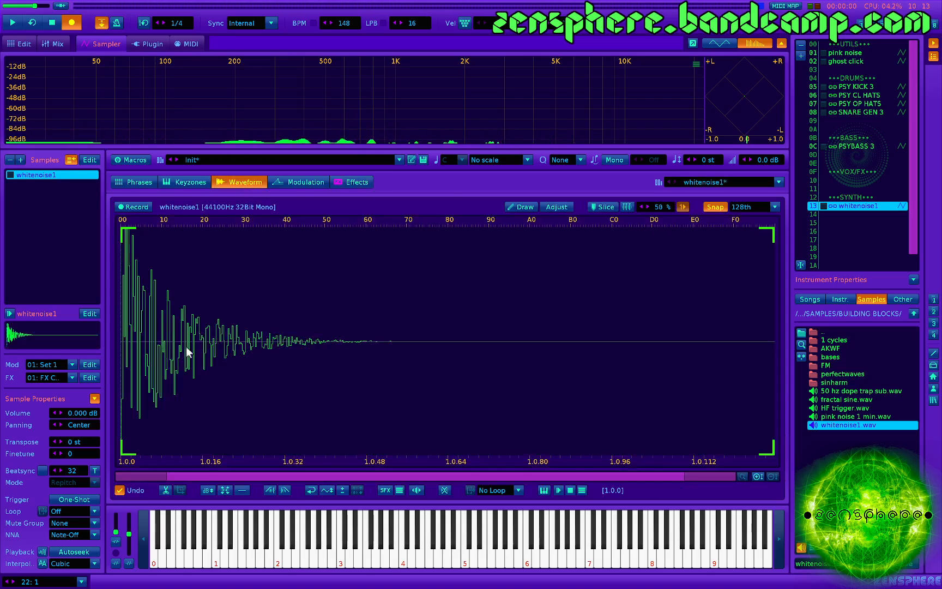
click(715, 208)
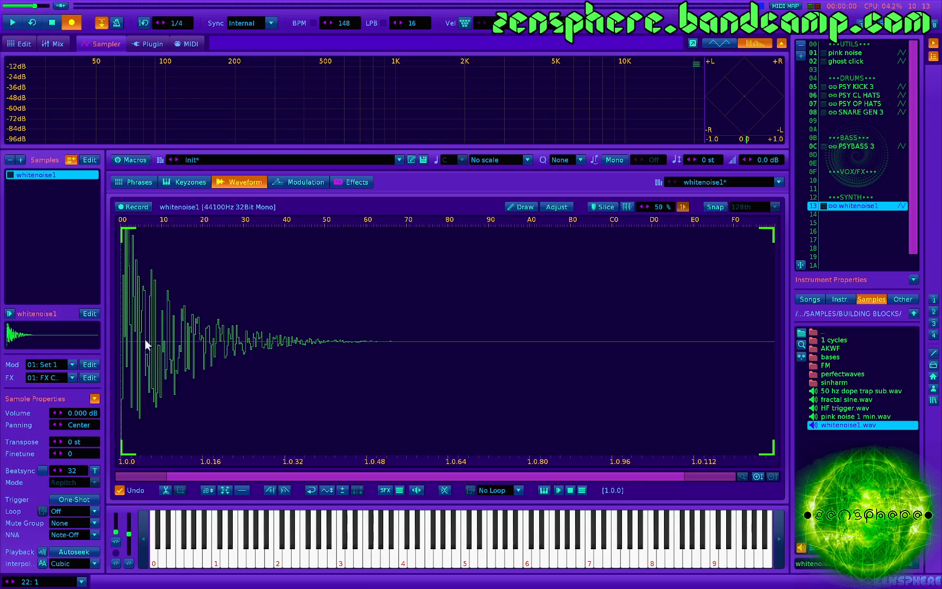
drag(146, 343, 48, 348)
key(ctrl+i)
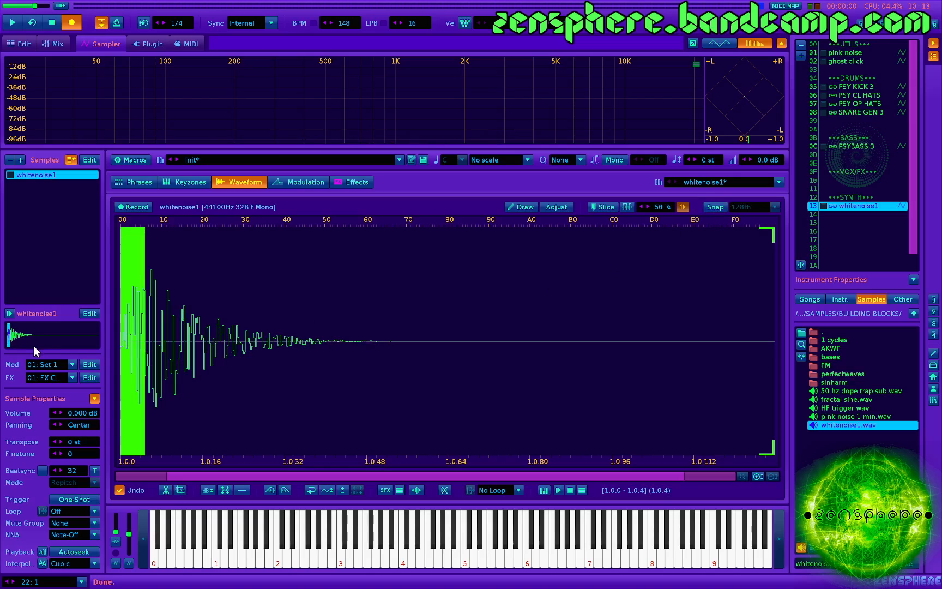
key(z)
key(z)
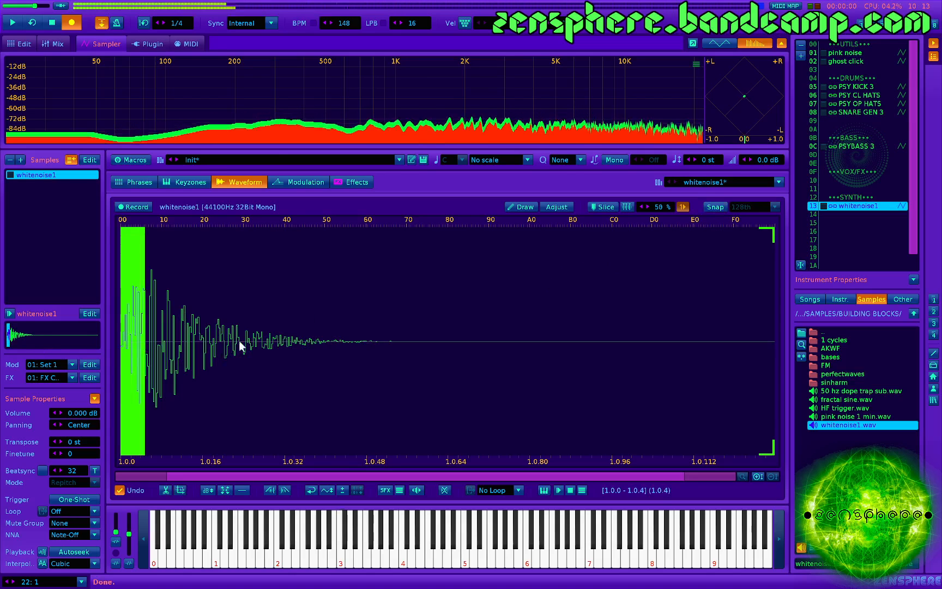
- Fade in a longer opening section of the noise sample, from 1.0.0 to 1.0.12, and play test notes
drag(186, 346, 2, 358)
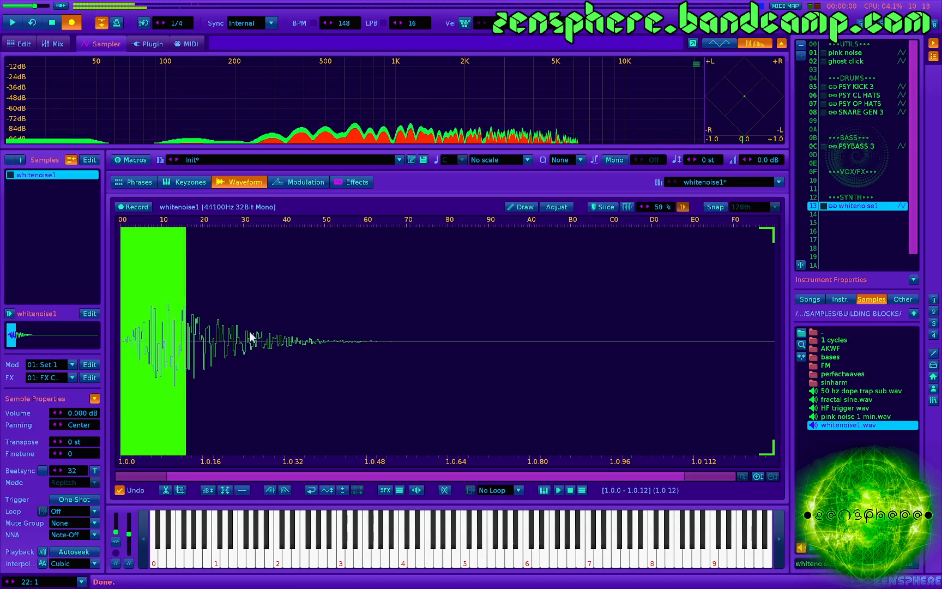
click(316, 366)
key(z)
key(z)
key(z)
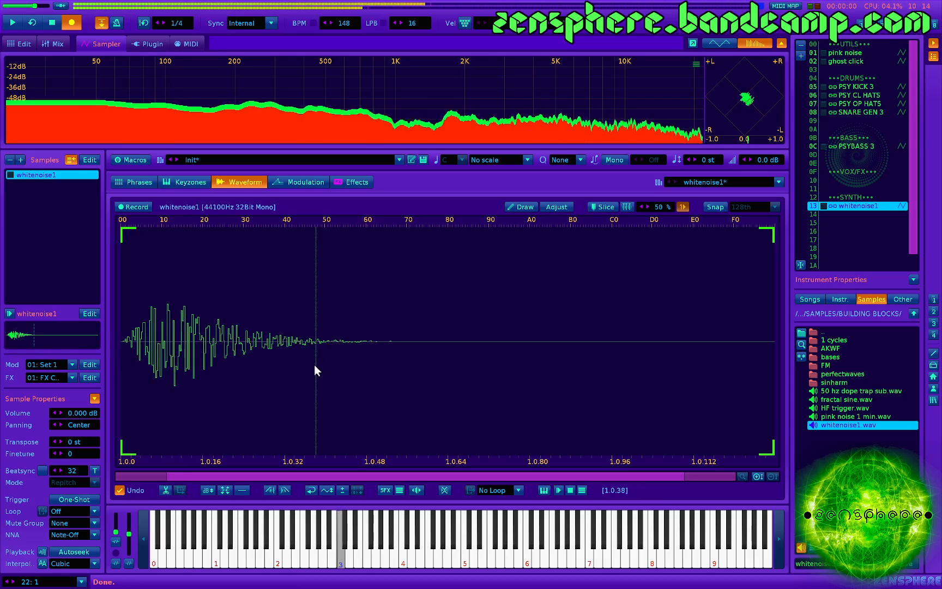
key(z)
key(z)
key(z)
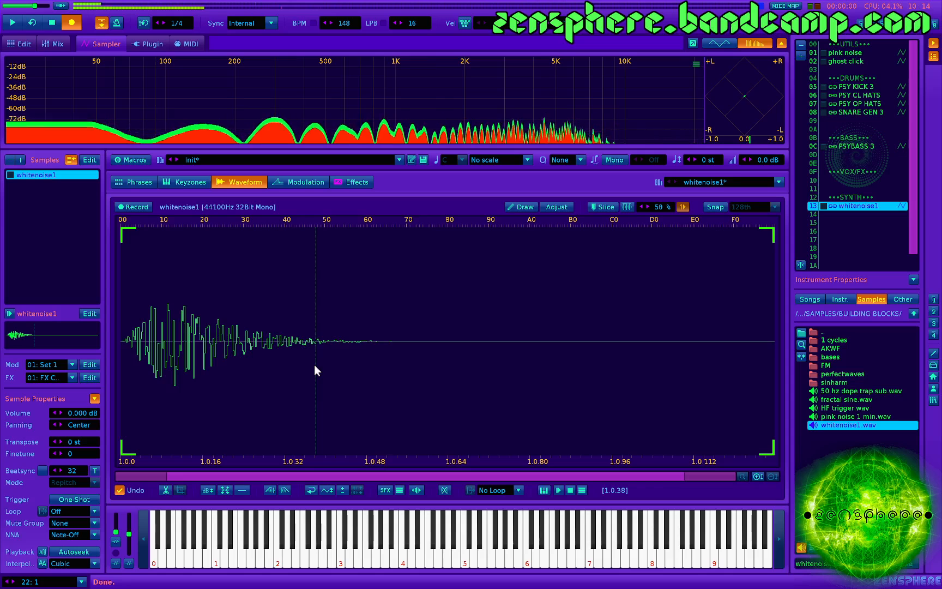
- Select the whole noise sample, maximize its volume and play test notes
key(ctrl+a)
key(z)
key(z)
key(z)
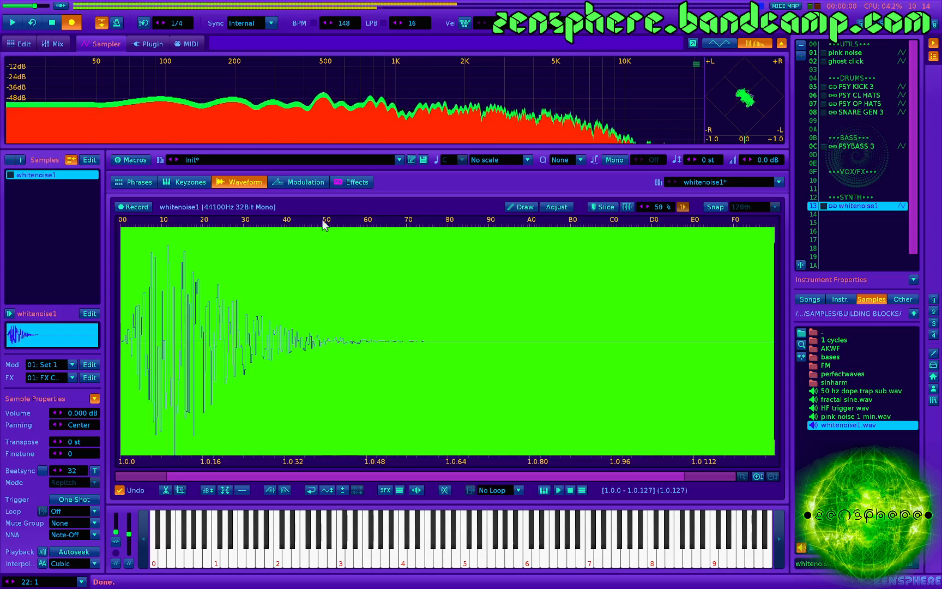
- Check the modulated Chorus in the effects chain and set the noise sample's loop mode to Forward
click(360, 182)
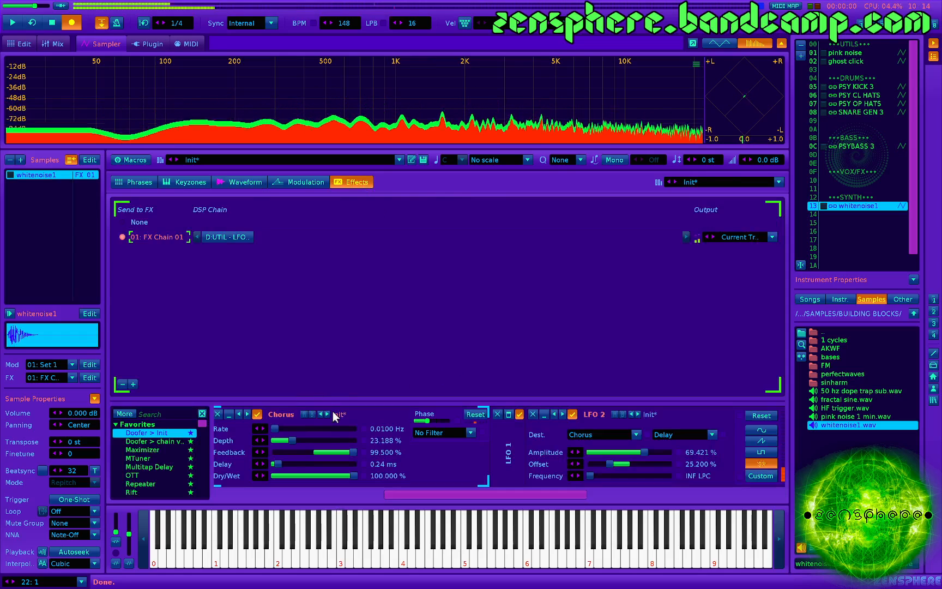
scroll(349, 439, right, 5)
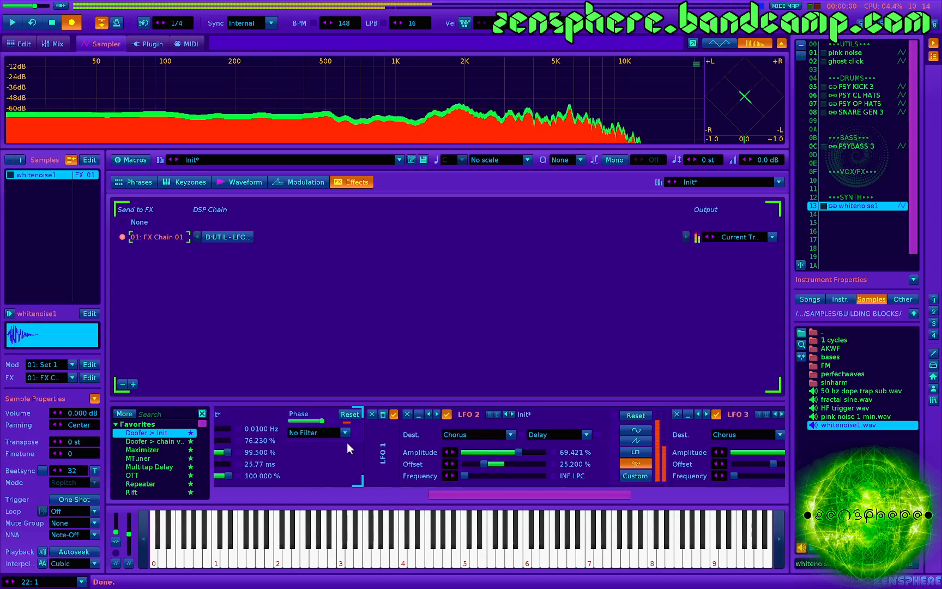
scroll(310, 444, left, 5)
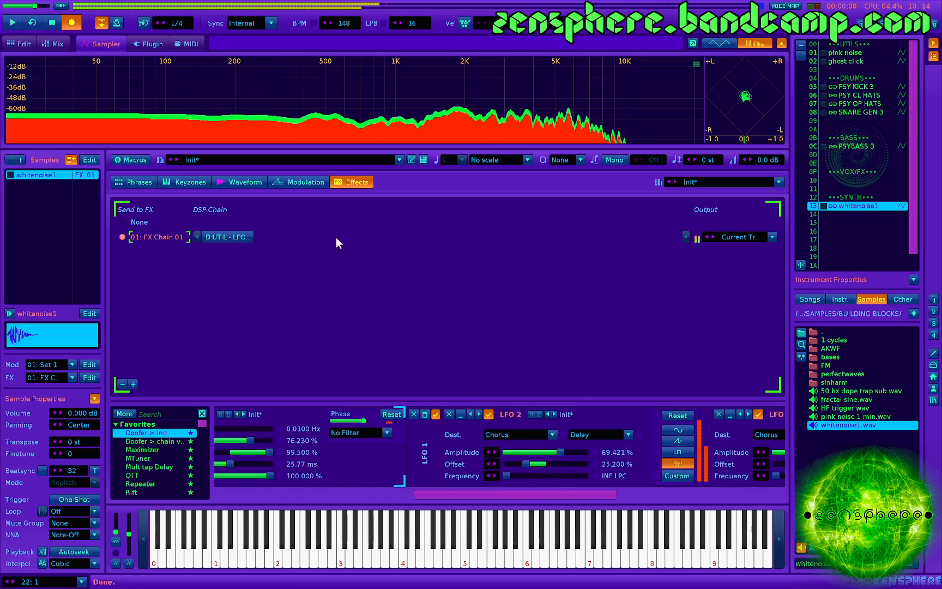
click(251, 180)
click(491, 489)
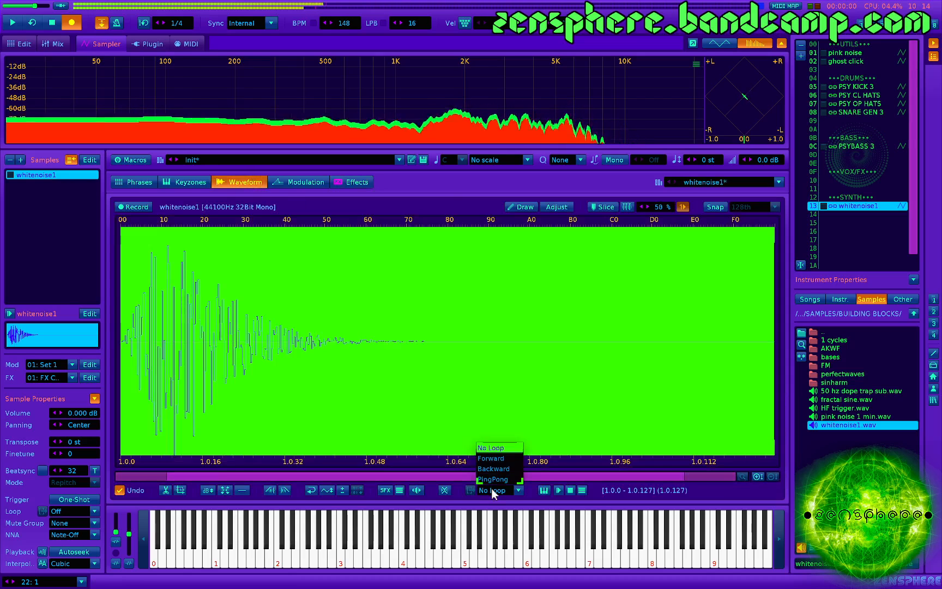
click(497, 459)
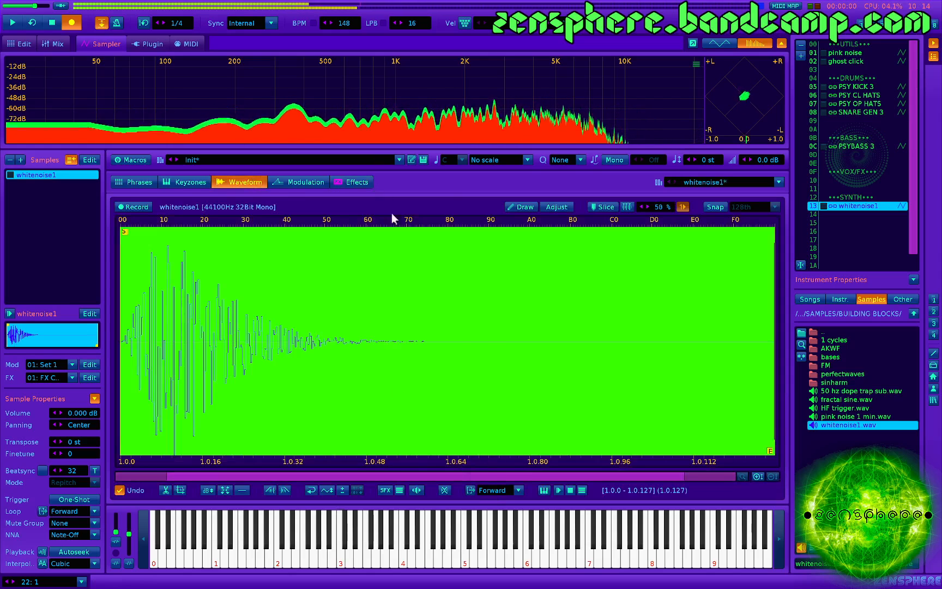
- Add a volume Envelope, recall its preset 3 and shape it into a single peak of 0.771 at 250 ms
click(309, 183)
click(150, 441)
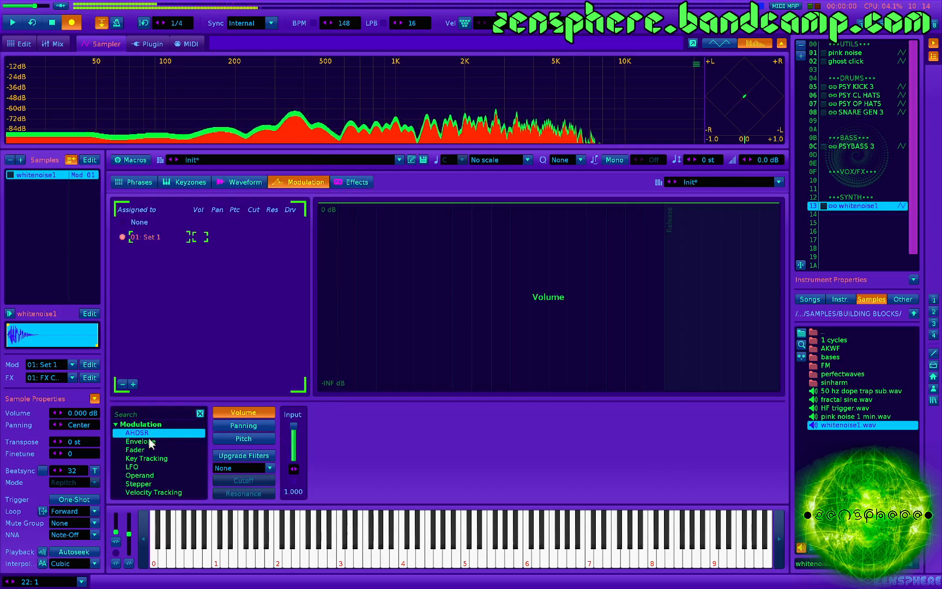
double_click(149, 438)
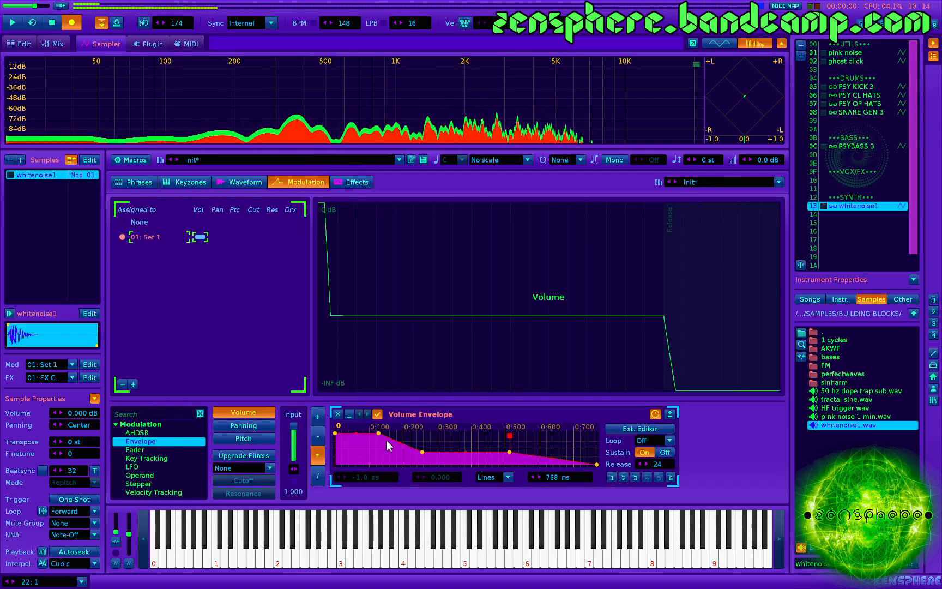
click(635, 477)
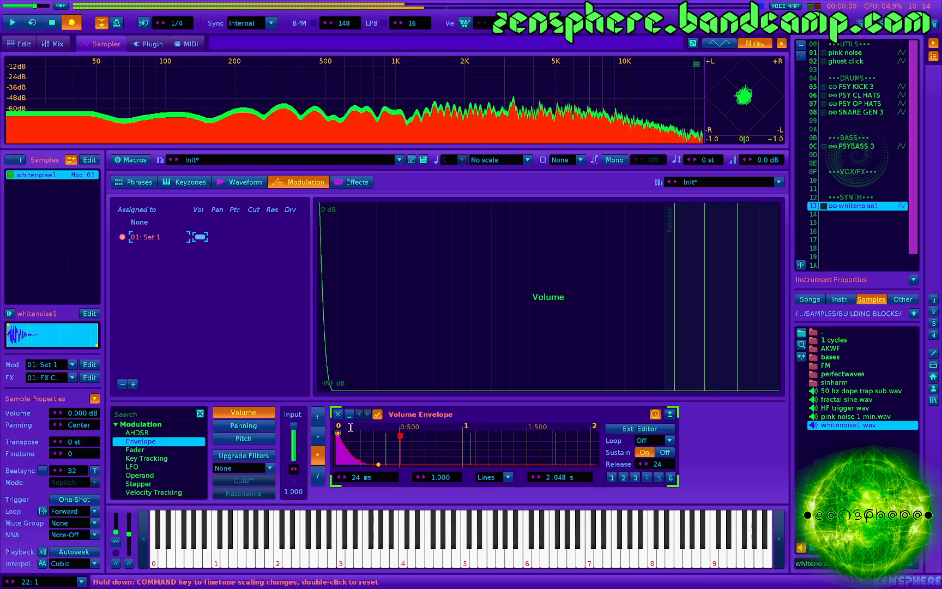
drag(339, 434, 431, 466)
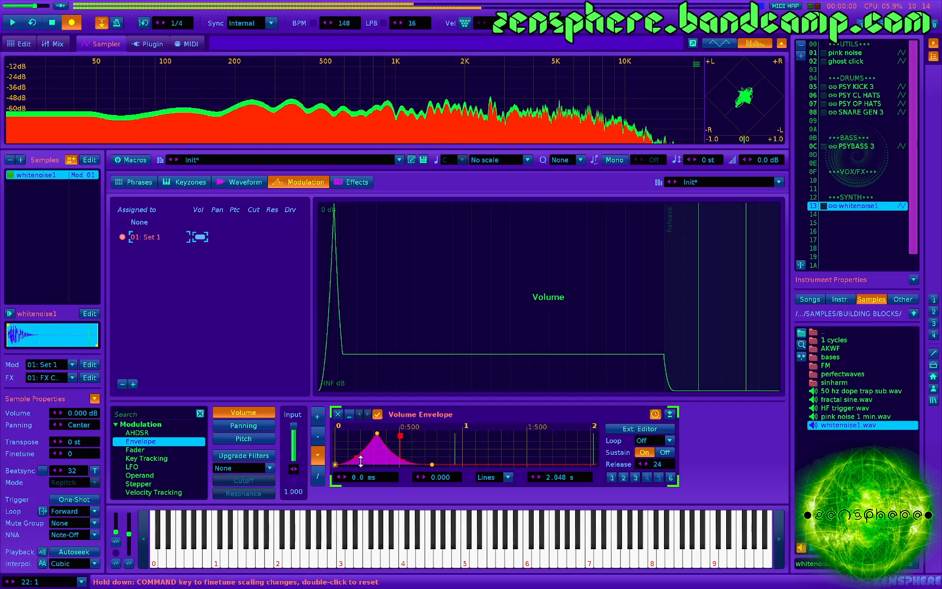
drag(377, 433, 367, 441)
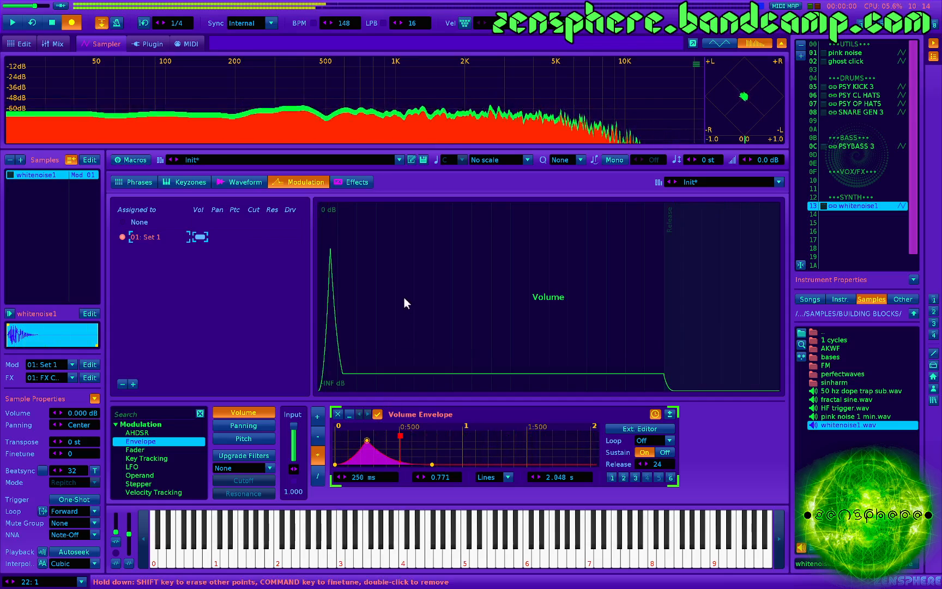
- Set the Chorus feedback to 96.3% and its rate to 0.8092 Hz, then play test notes
click(358, 183)
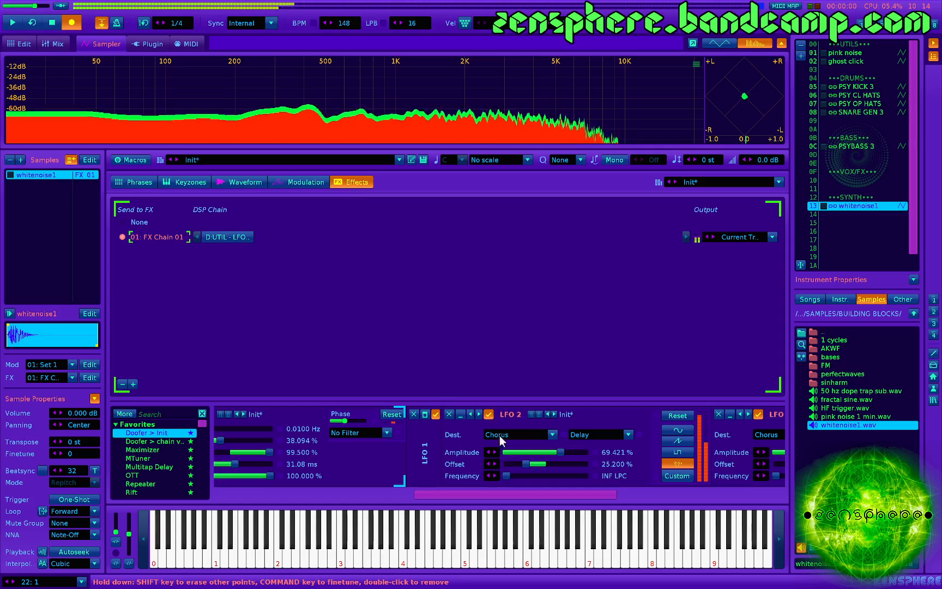
scroll(390, 454, left, 4)
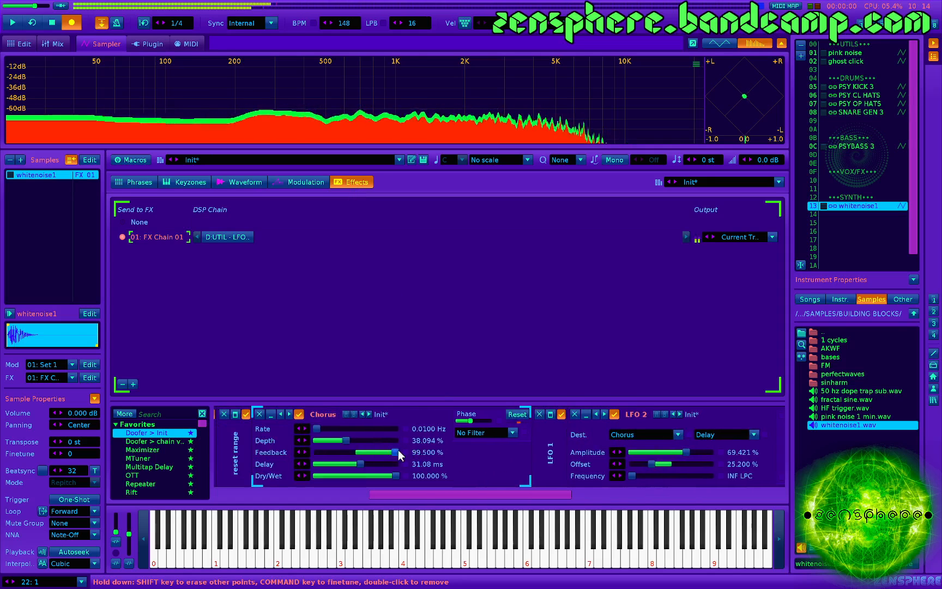
drag(397, 452, 395, 452)
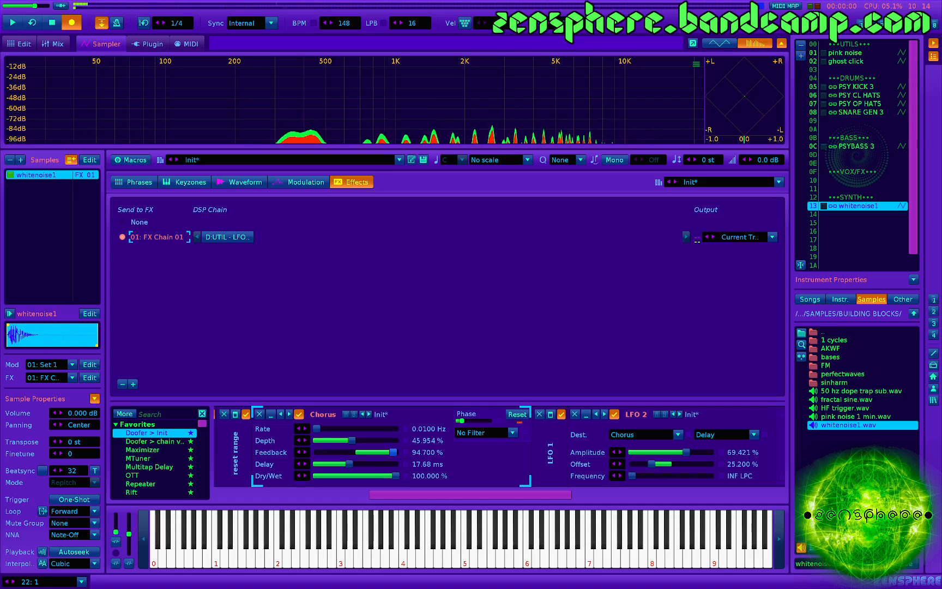
drag(394, 452, 395, 451)
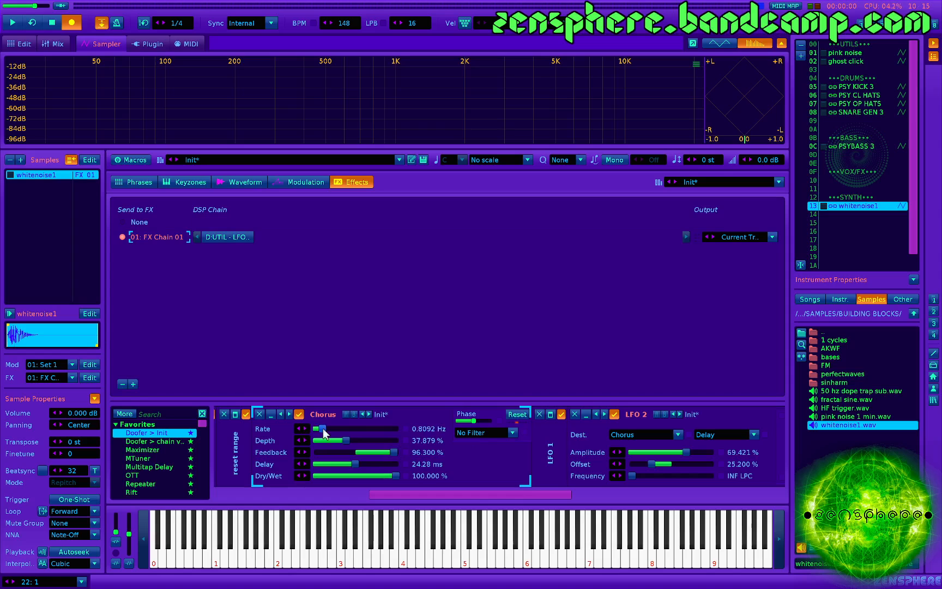
key(z)
key(q)
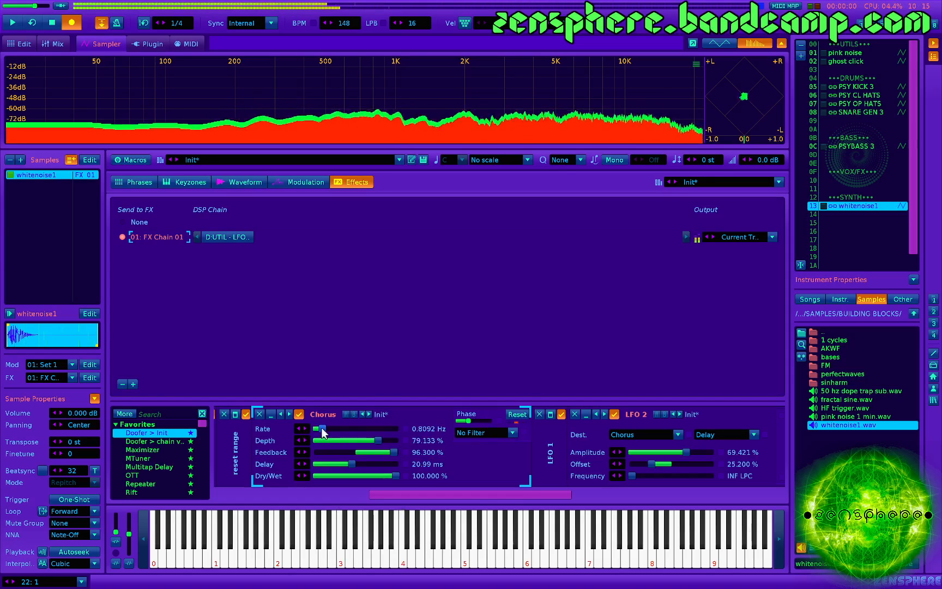
- Lower the Chorus rate to 0.4895 Hz and further to 0.0100 Hz, playing test notes to audition the settings
drag(321, 429, 321, 429)
key(z)
key(z)
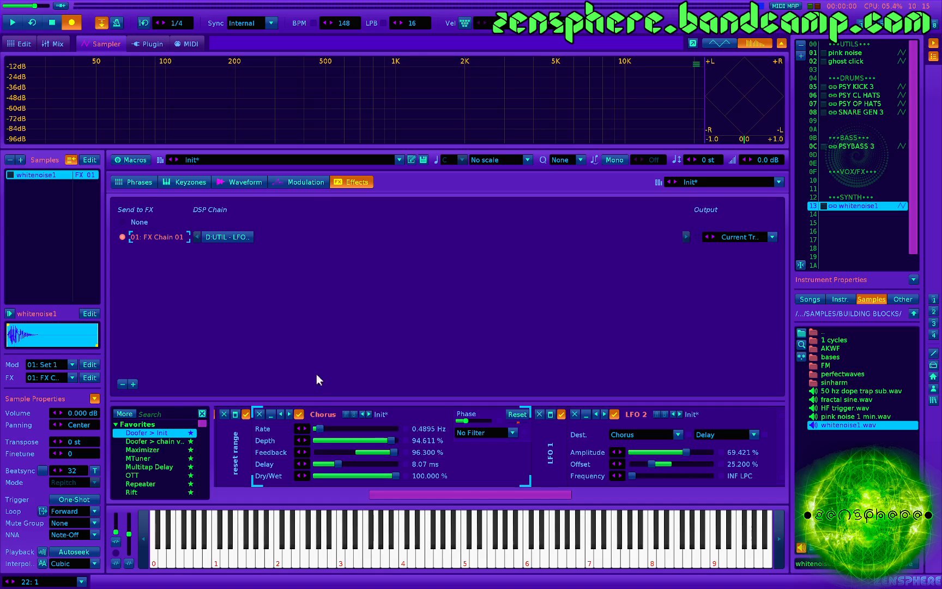
key(z)
key(z)
key(z)
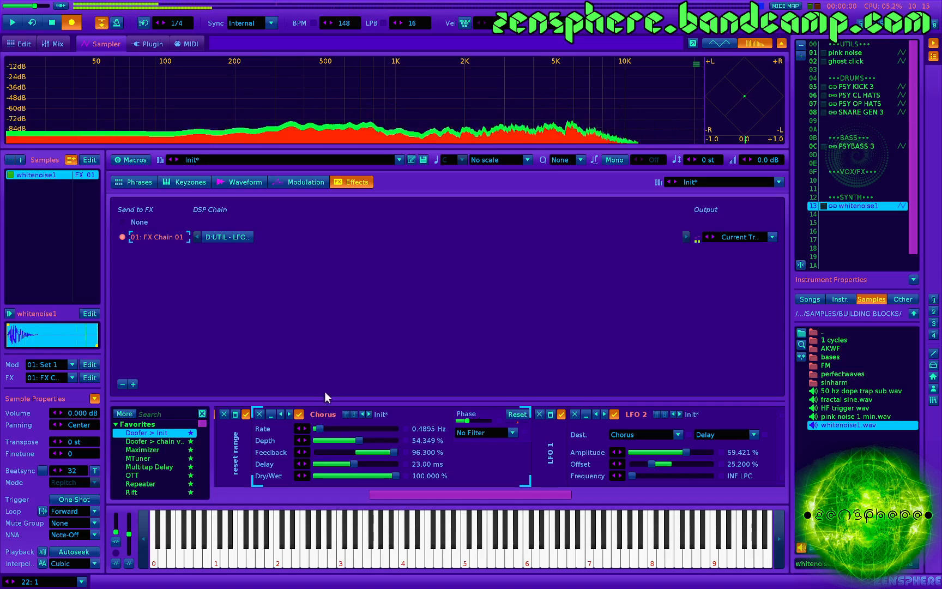
key(z)
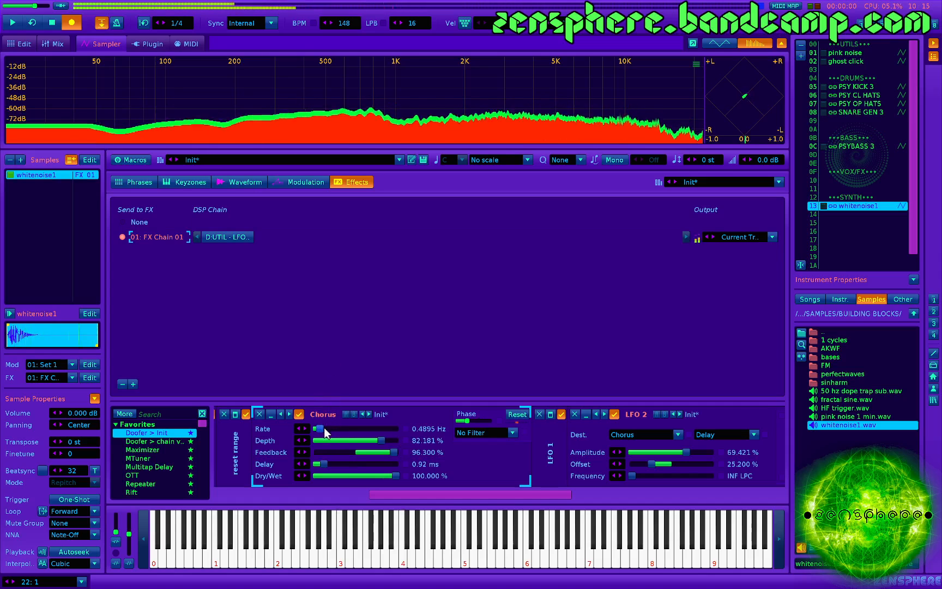
key(z)
key(z)
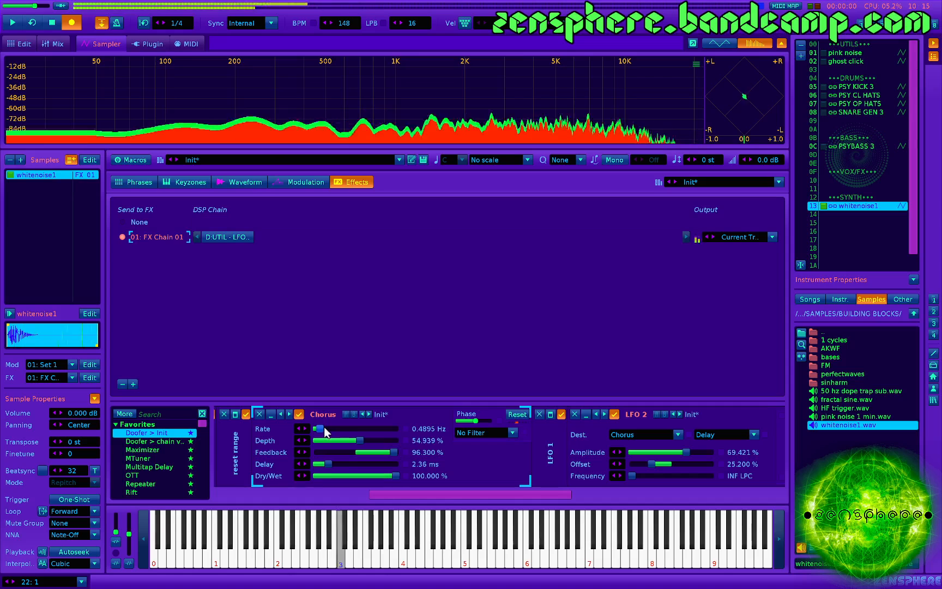
mouse_move(324, 427)
mouse_down()
mouse_move(371, 428)
mouse_move(316, 429)
mouse_up()
key(z)
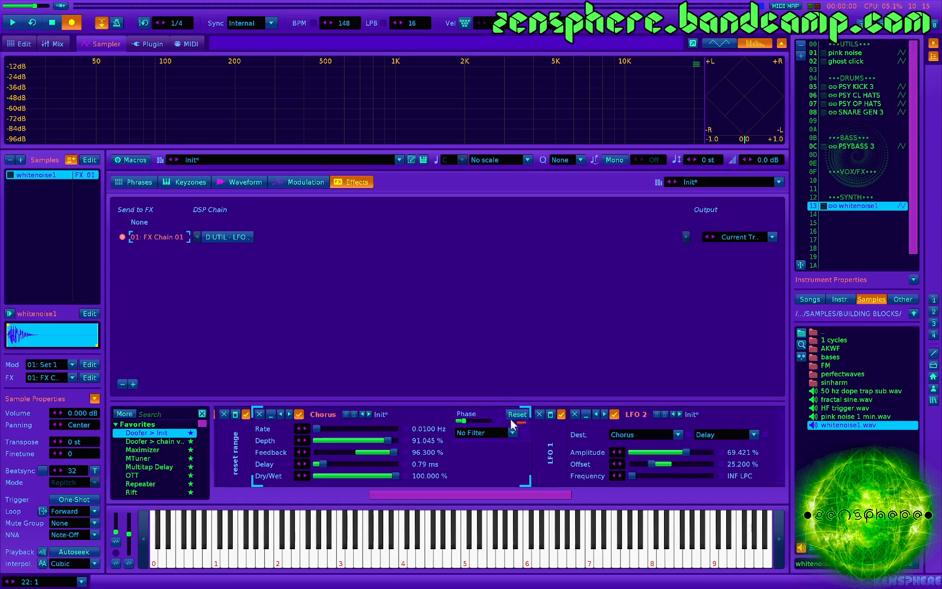
- Expand the LFO 4 device and route it to the Reset parameter of the Chorus
scroll(504, 440, right, 8)
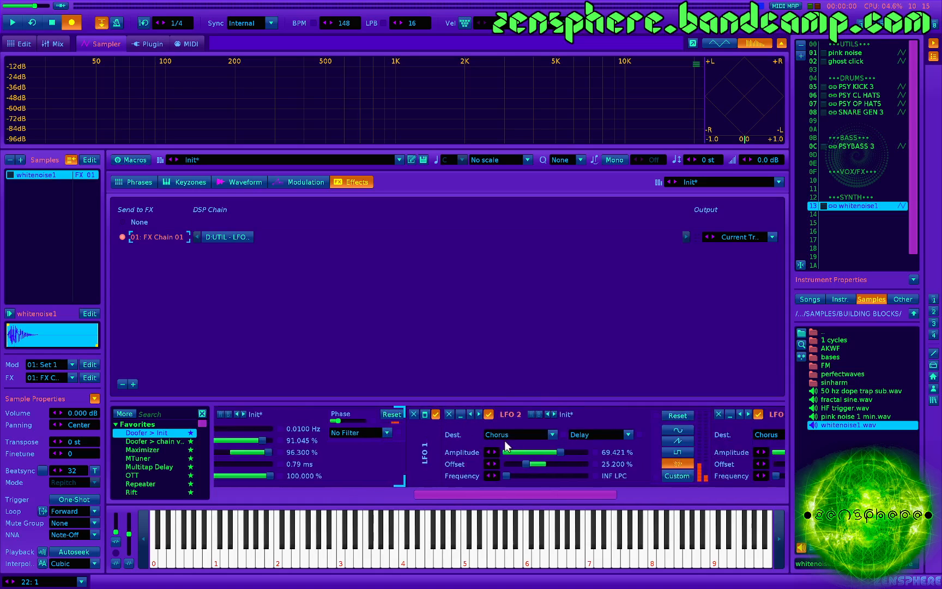
scroll(459, 449, right, 3)
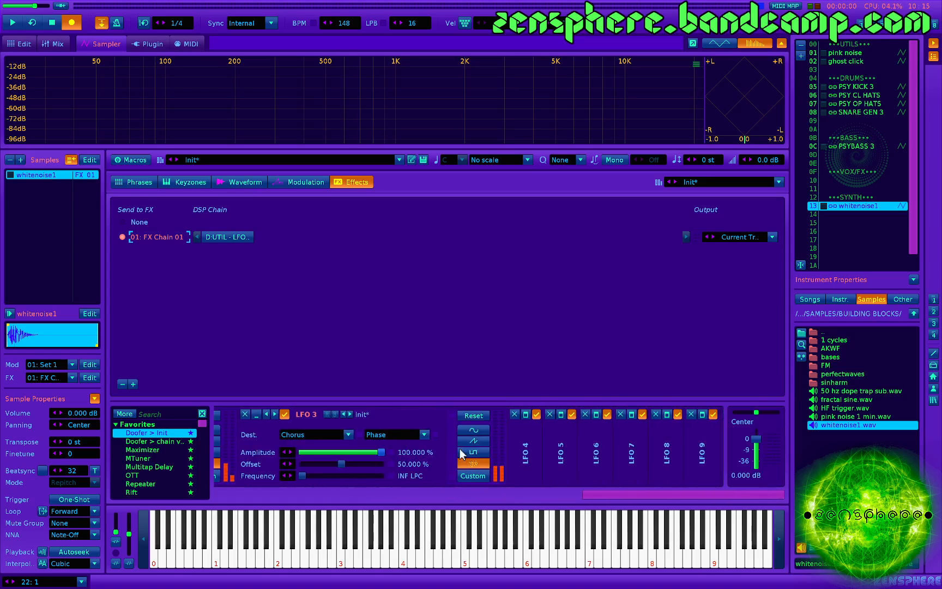
click(526, 414)
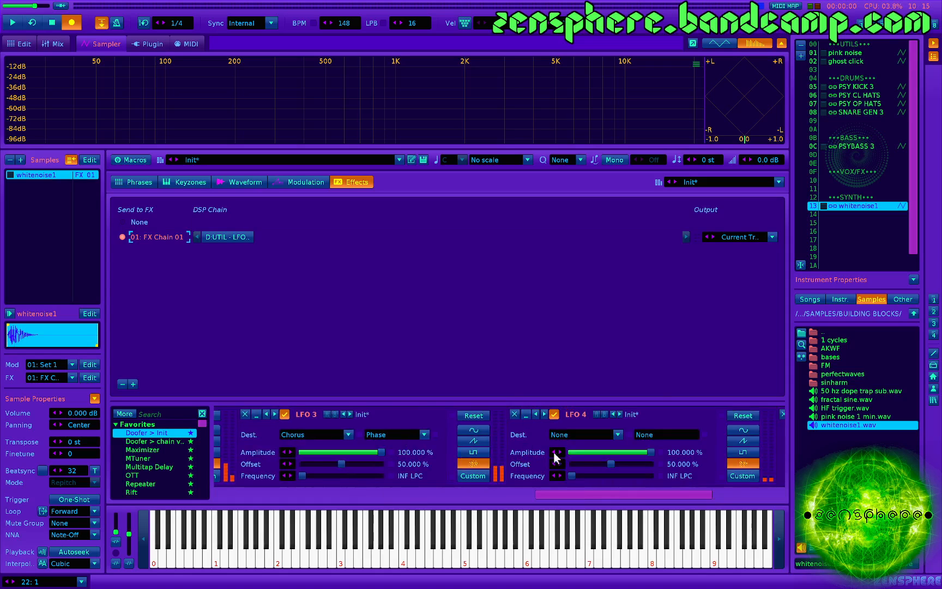
scroll(535, 449, right, 2)
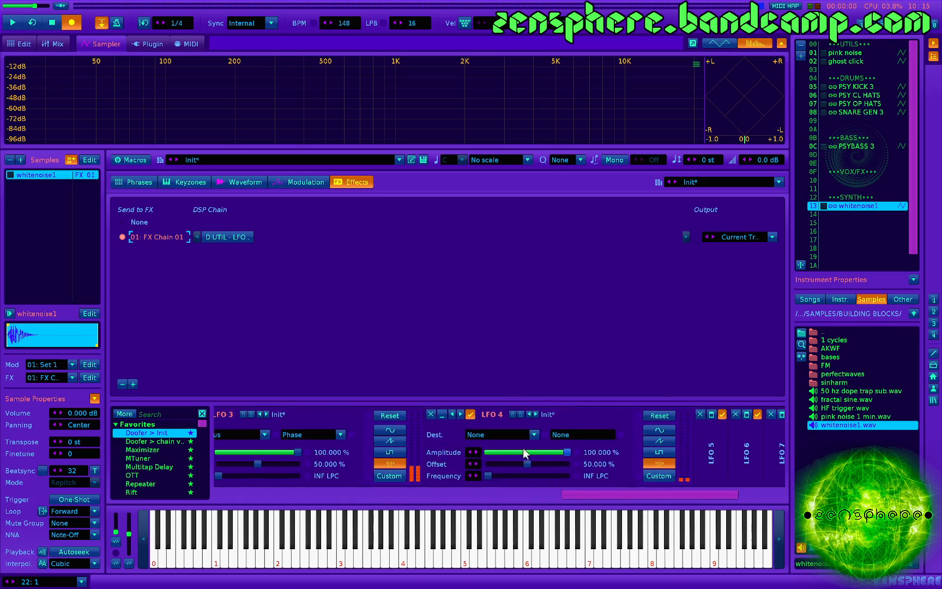
click(479, 433)
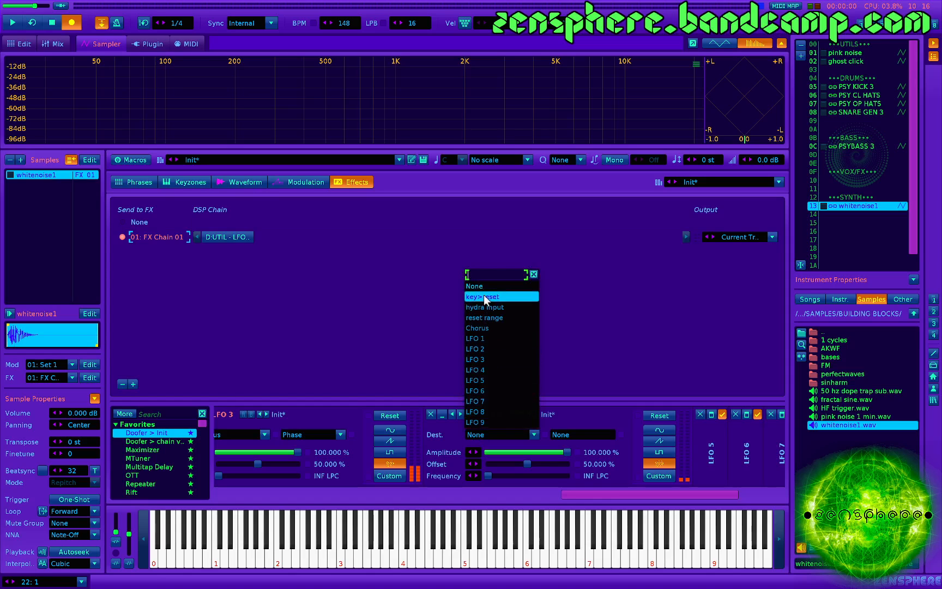
click(482, 328)
click(574, 434)
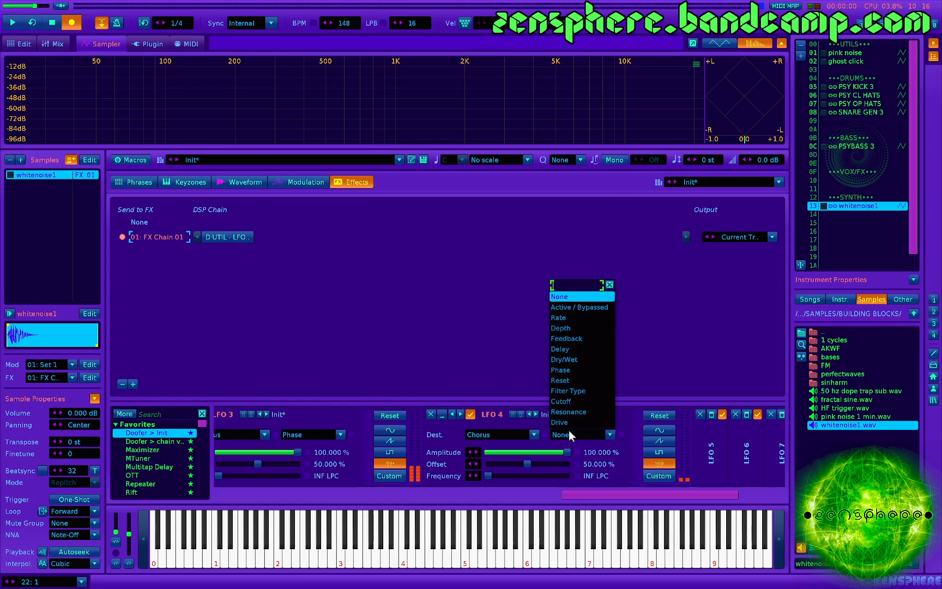
click(574, 380)
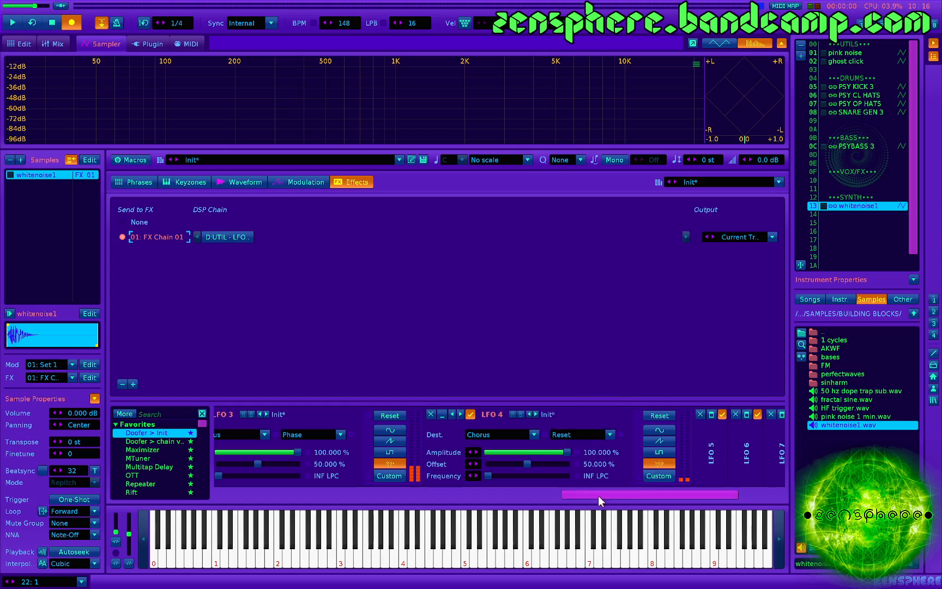
- Switch LFO 4 to a custom waveform, set its frequency to 64 LPC and play test notes
click(650, 474)
key(z)
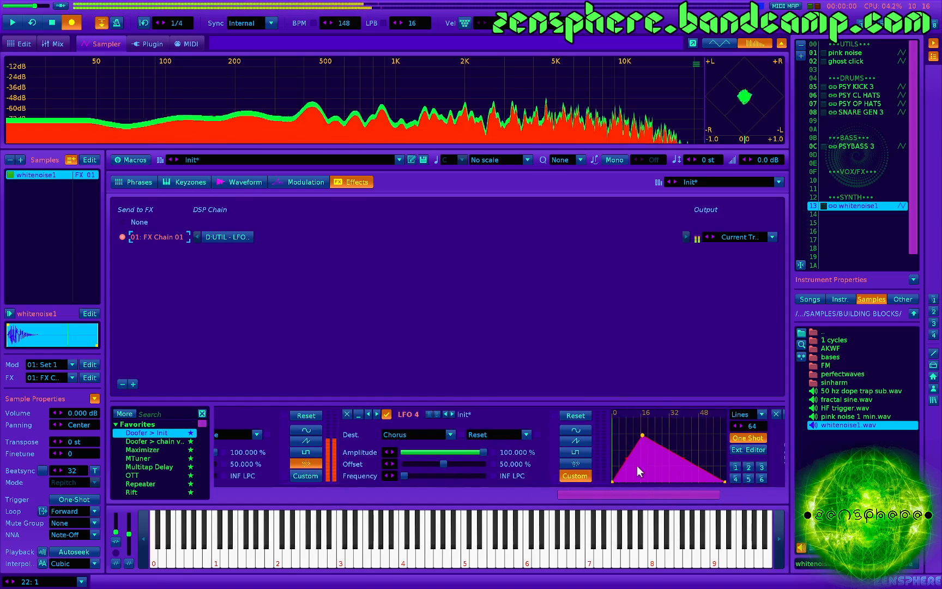
scroll(628, 465, down, 2)
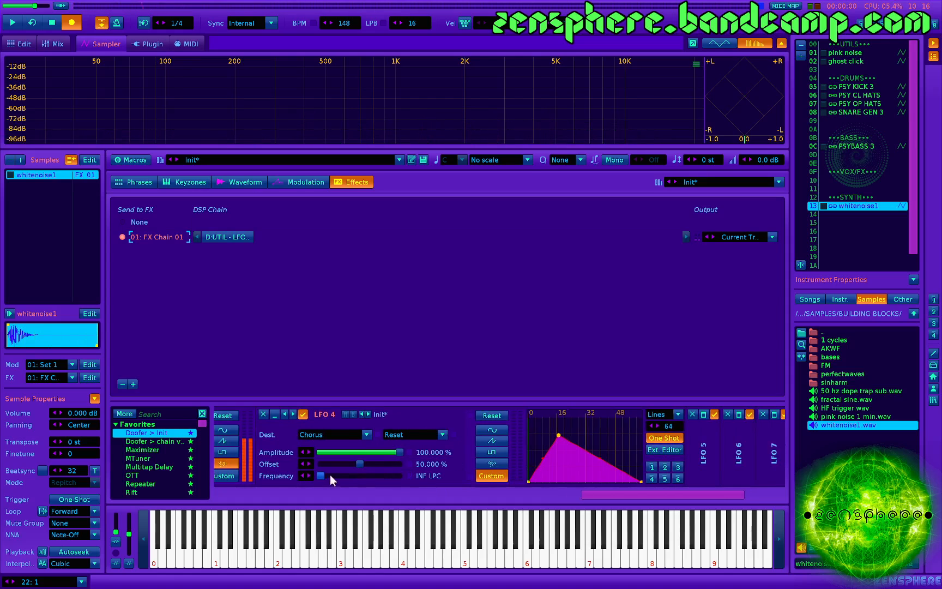
click(428, 475)
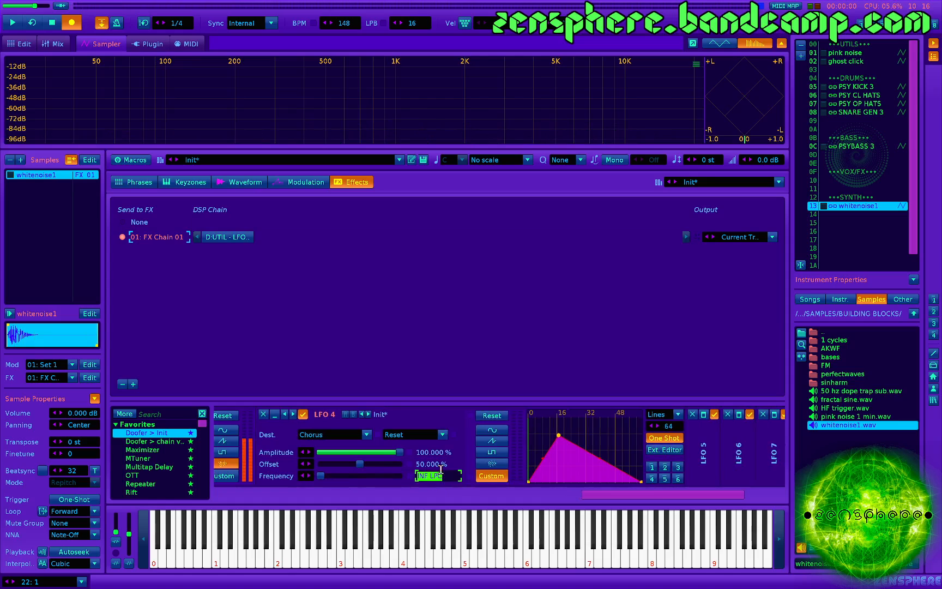
text(64)
key(Return)
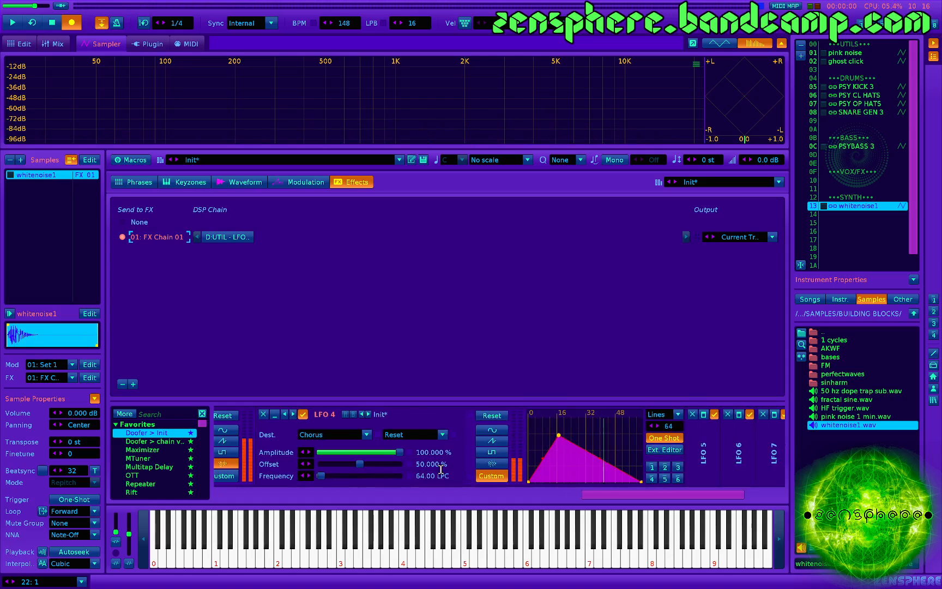
key(z)
key(z)
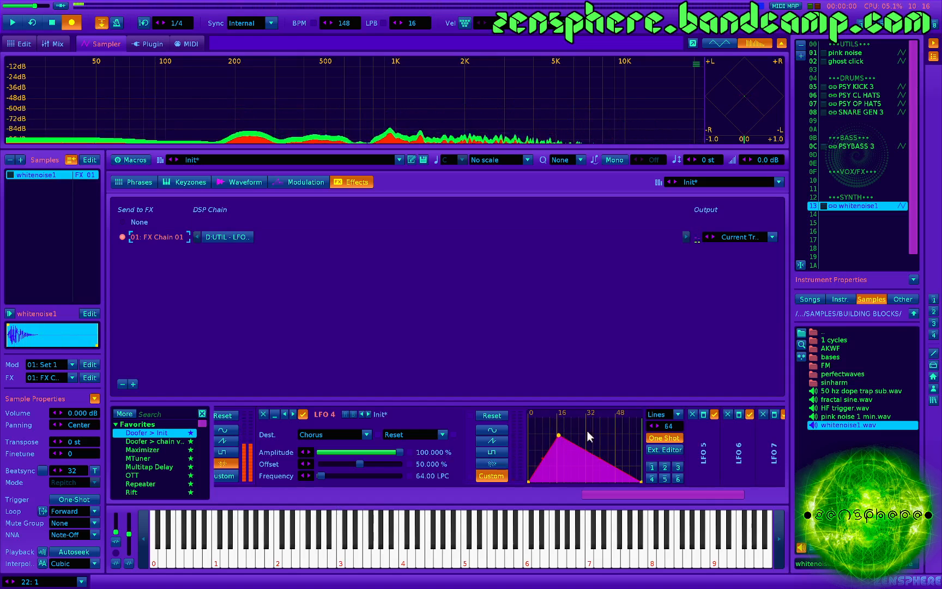
key(z)
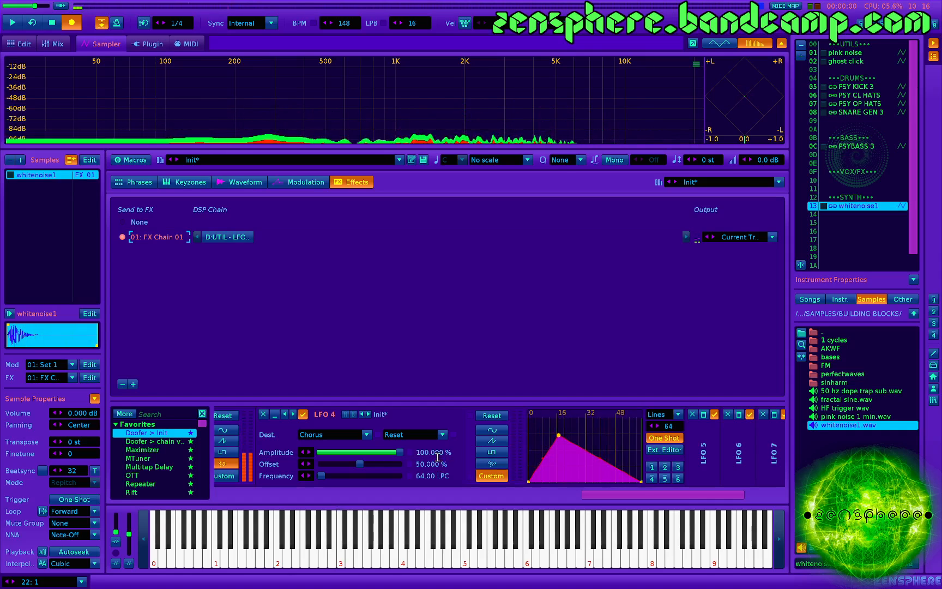
- Set LFO 4's frequency to 32 LPC and play a test note
double_click(431, 476)
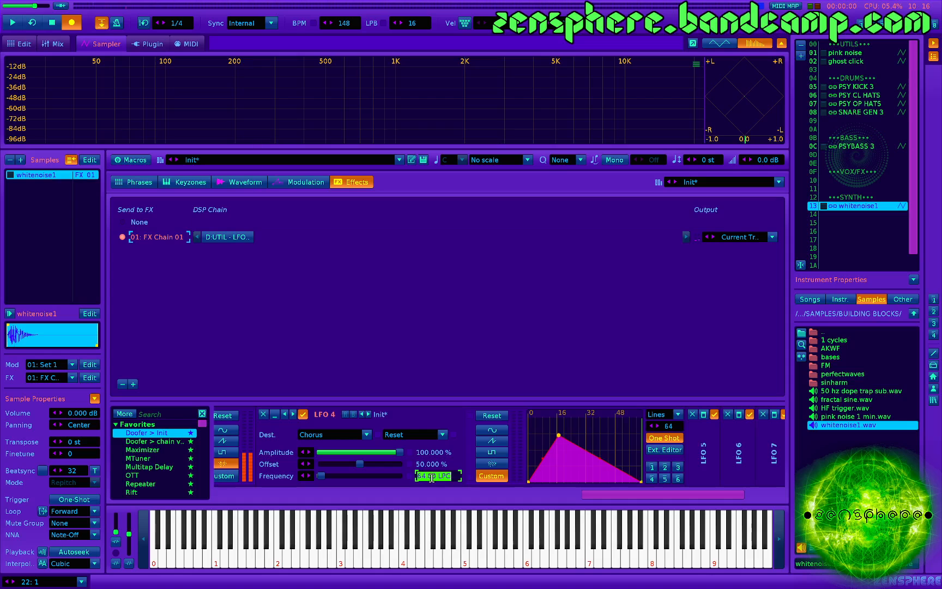
text(32)
key(Return)
key(z)
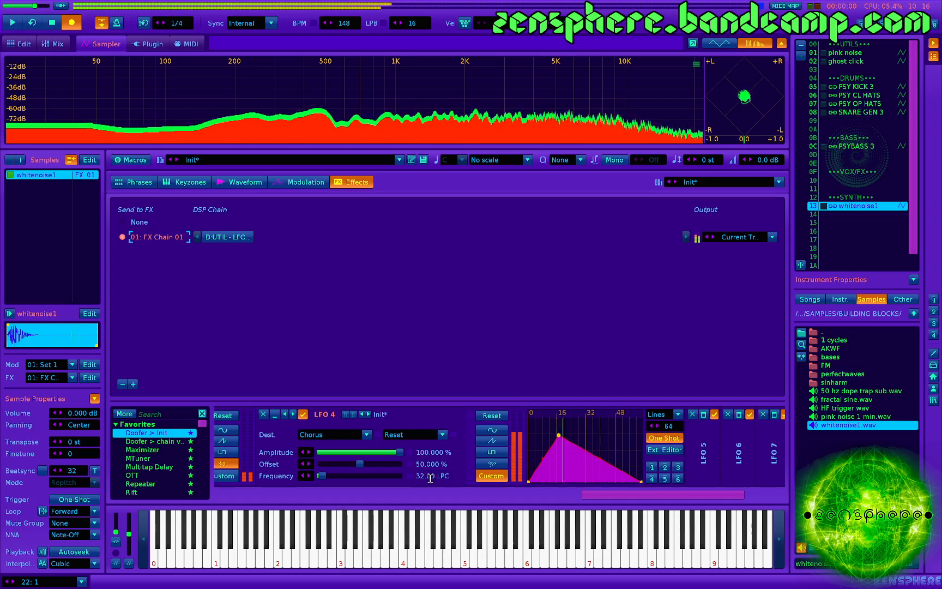
- Try the falling ramp of envelope preset 2 in LFO 4, adjust its curve and play test notes
click(658, 466)
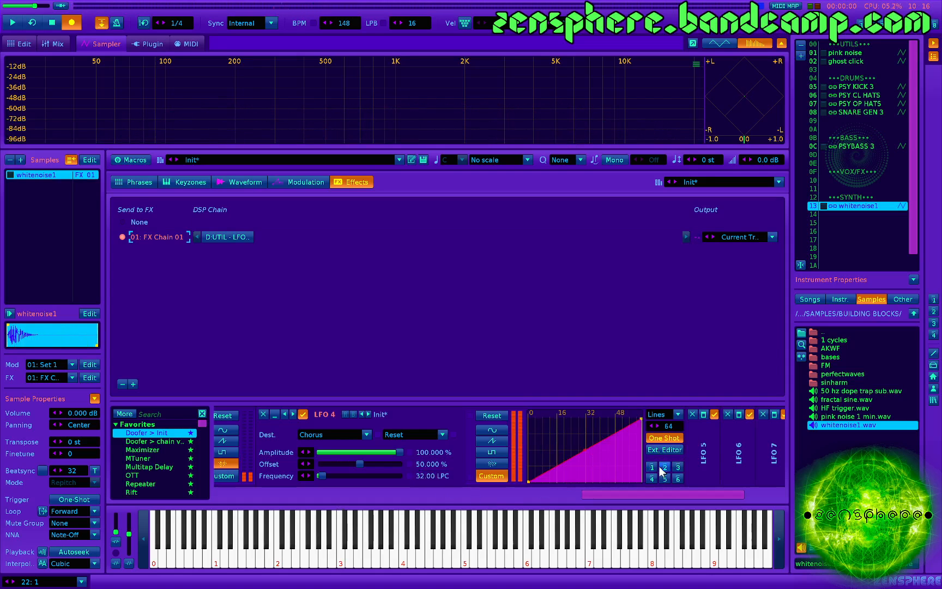
click(665, 466)
key(z)
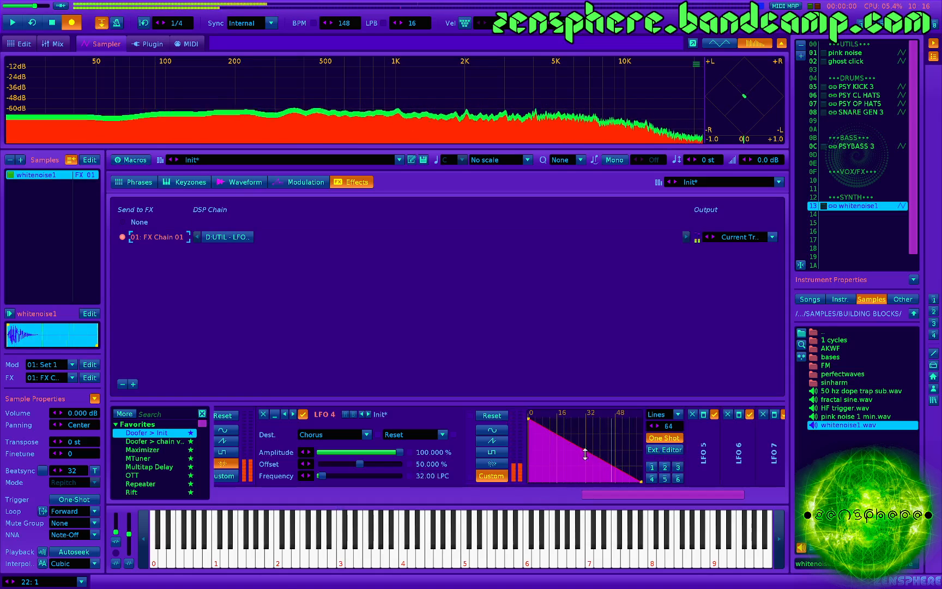
mouse_move(574, 461)
mouse_down()
mouse_move(574, 480)
mouse_move(573, 457)
mouse_up()
key(z)
key(z)
- Recall envelope preset 1 in LFO 4, curve the ramp, lower its end point, raise its start point and play test notes
click(651, 468)
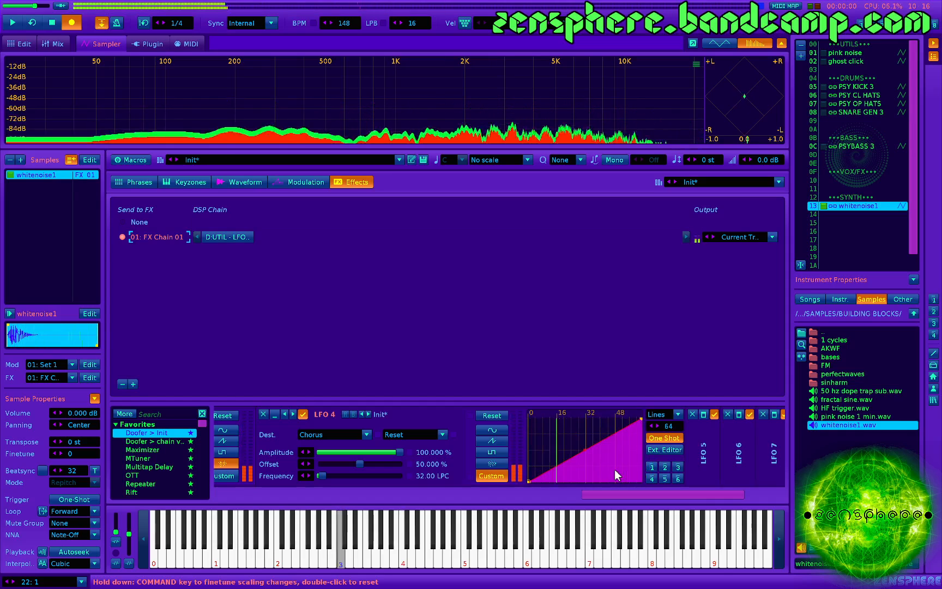
drag(585, 450, 585, 464)
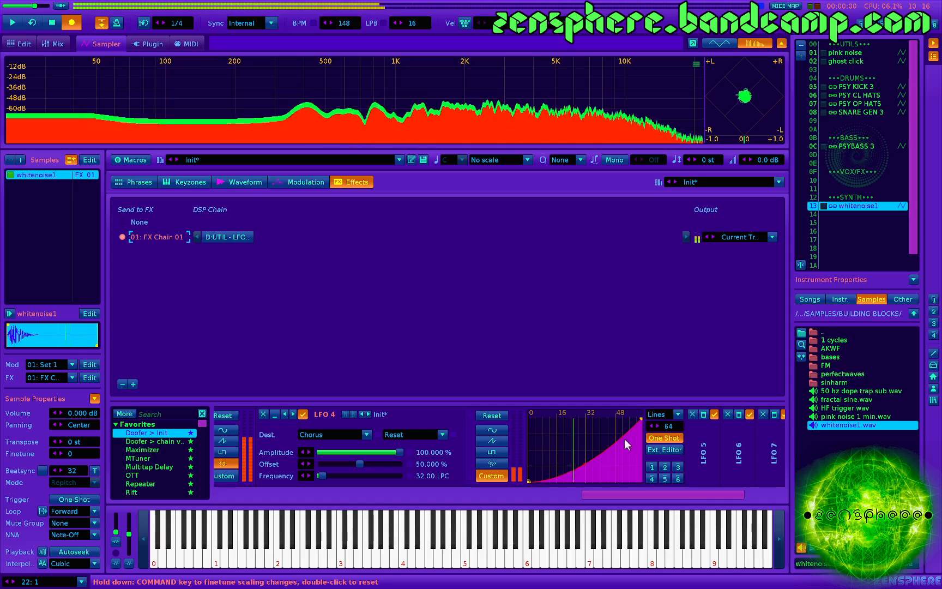
drag(641, 419, 642, 471)
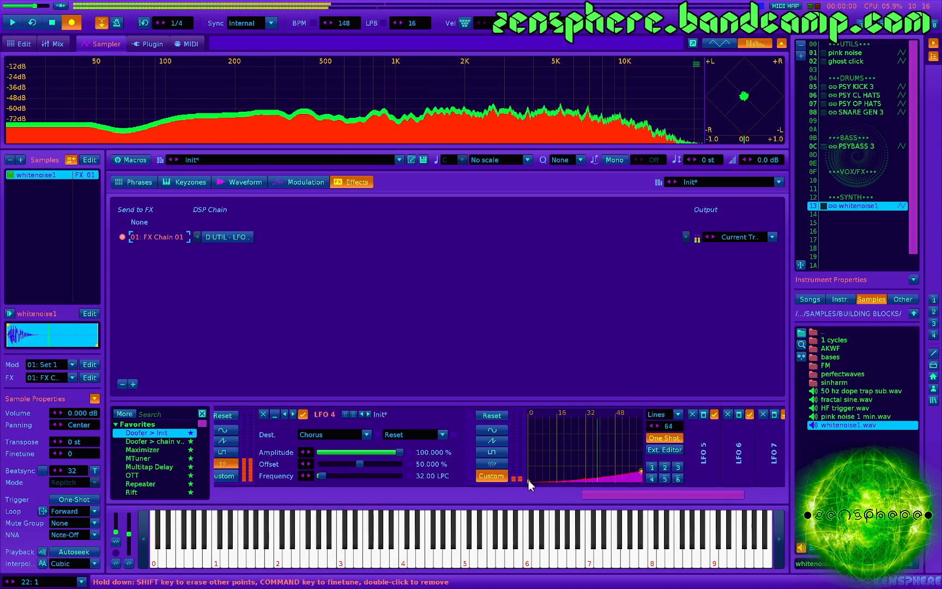
drag(528, 481, 527, 462)
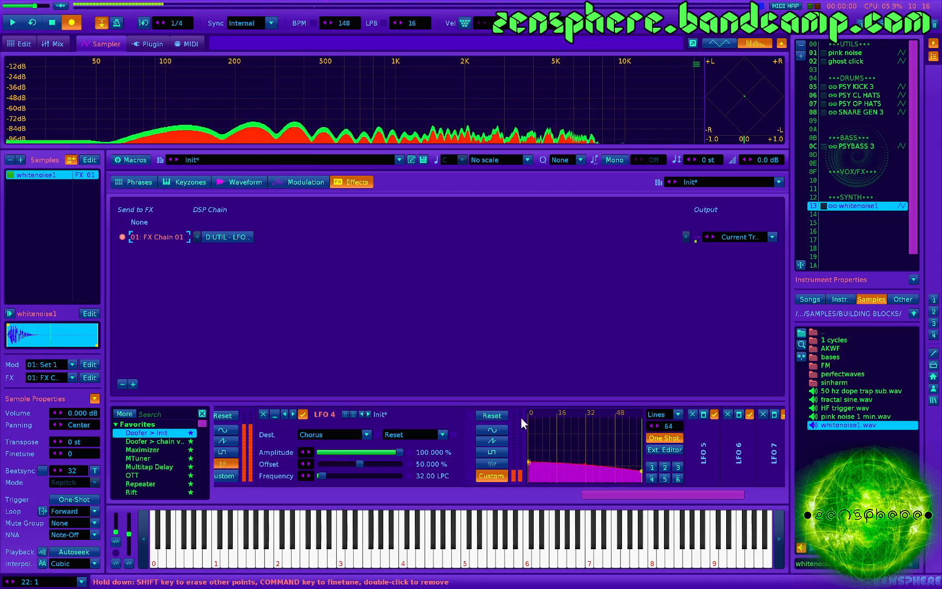
key(z)
- Fine-tune the bend of LFO 4's falling envelope at its midpoint and play test notes
key(z)
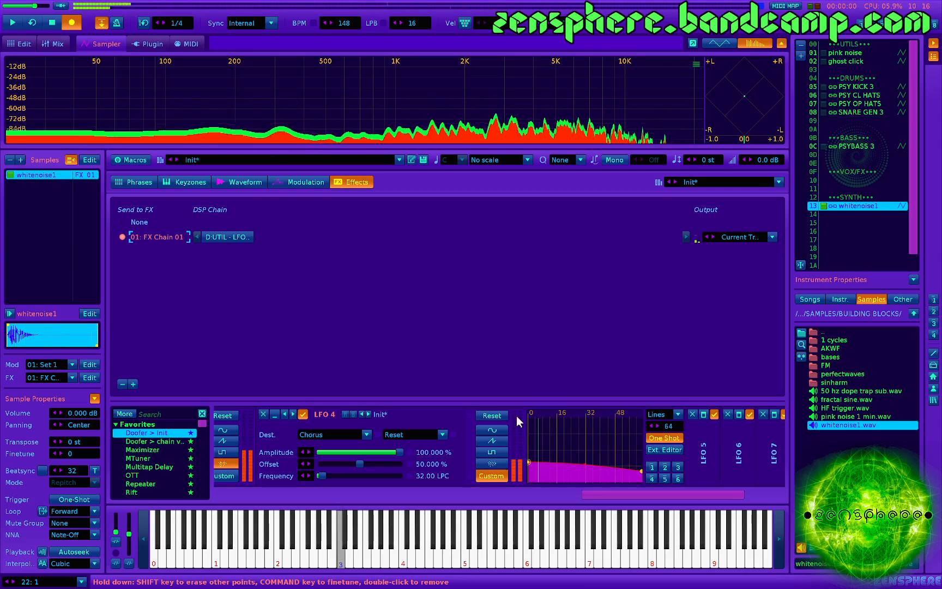
drag(585, 463, 585, 462)
key(z)
key(z)
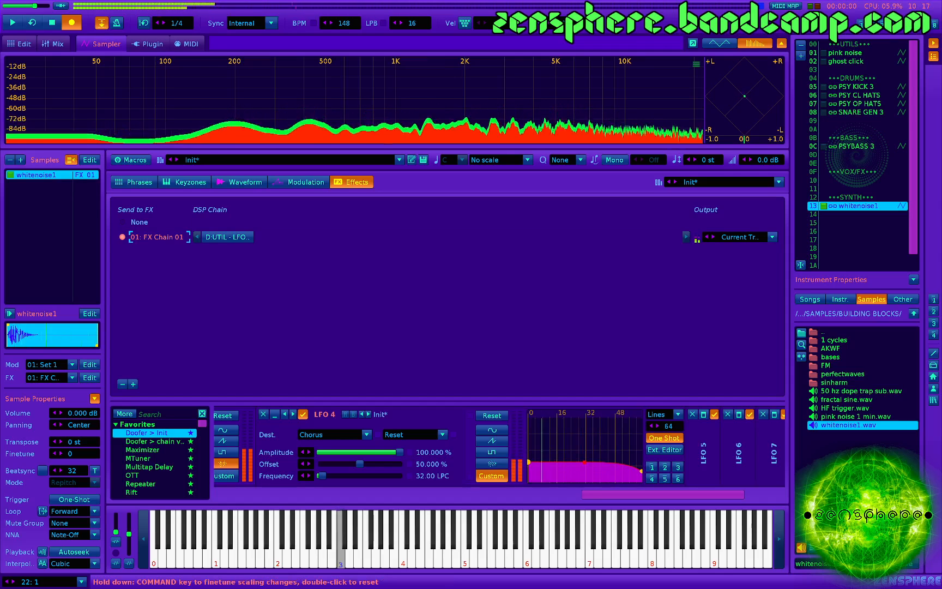
key(z)
key(z)
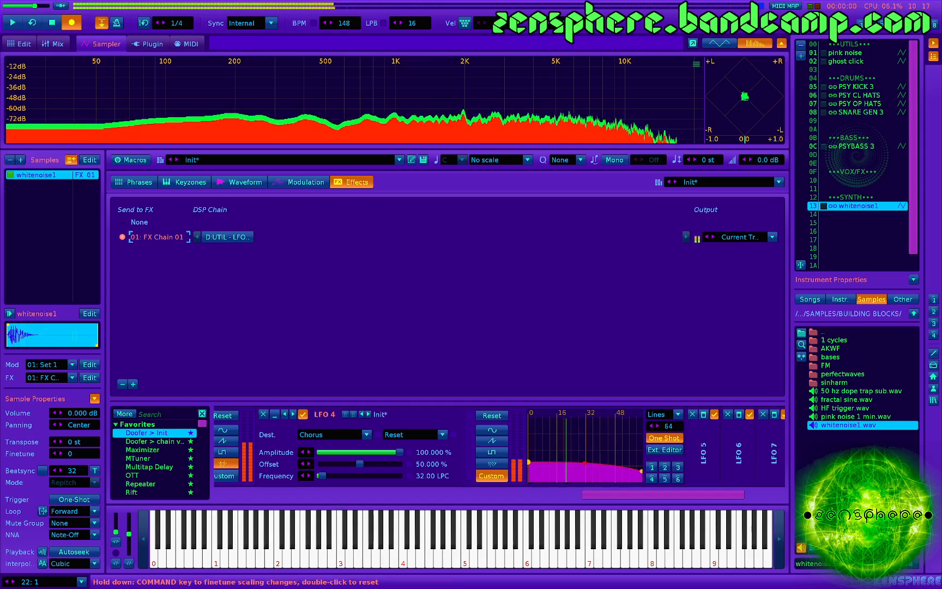
- Raise the start point of LFO 4's envelope slightly and audition the change with test notes
click(526, 454)
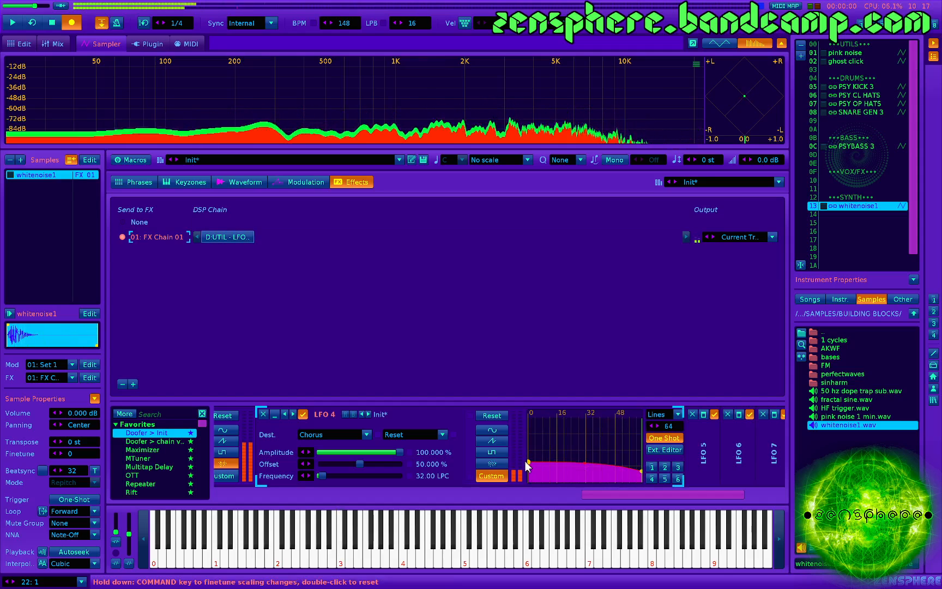
drag(529, 462, 585, 462)
key(z)
key(z)
key(z)
key(q)
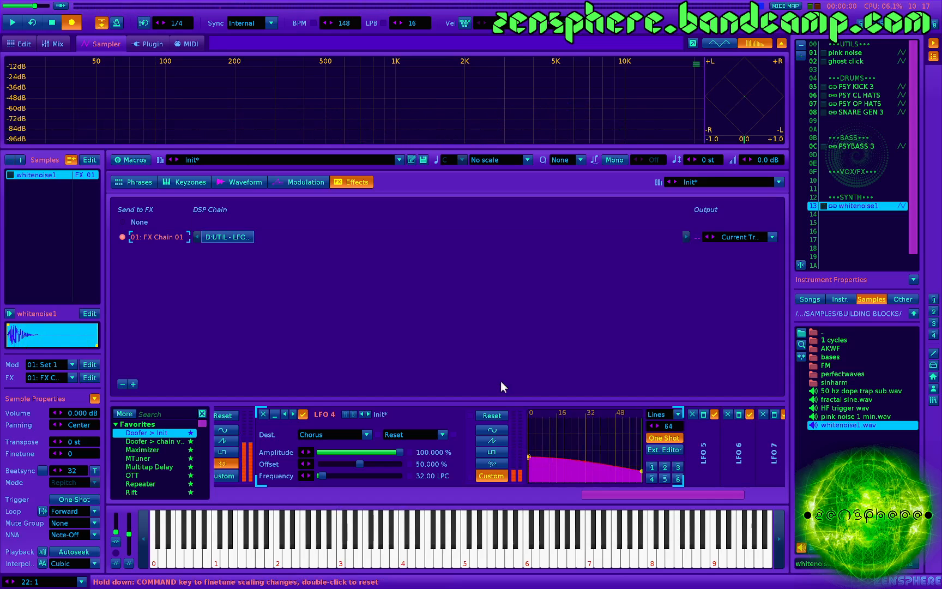
- Set the Chorus filter type to Comb
scroll(417, 425, left, 5)
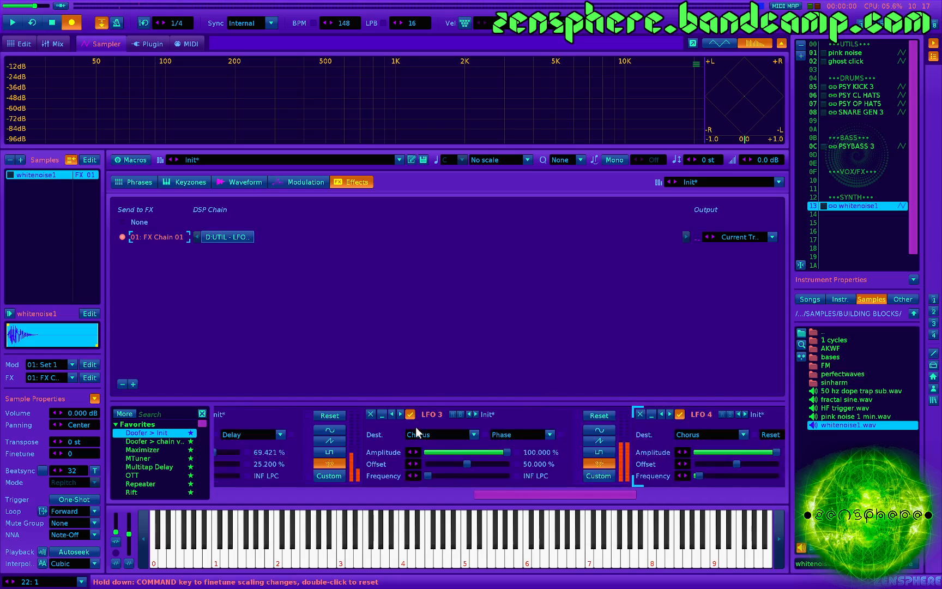
scroll(431, 443, left, 2)
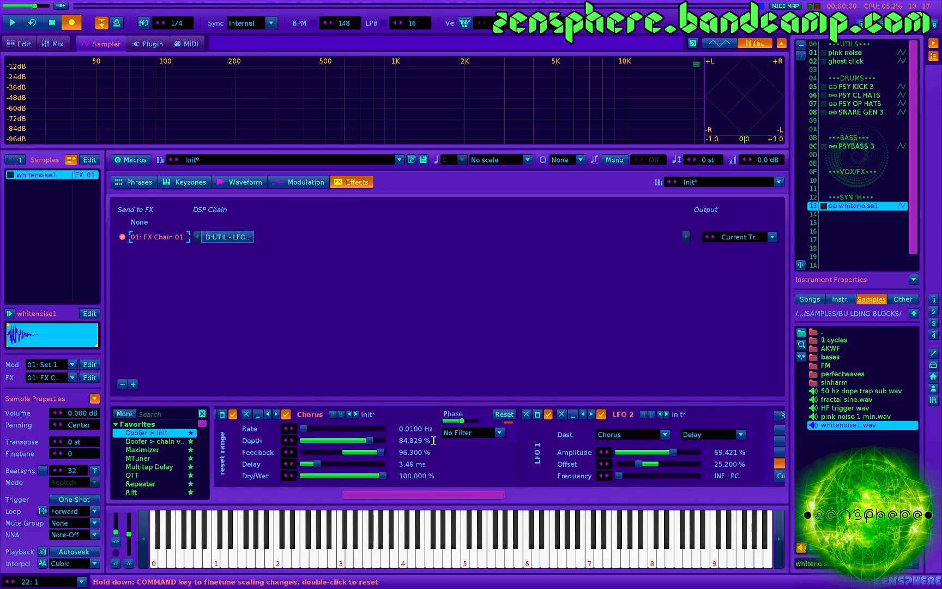
click(466, 433)
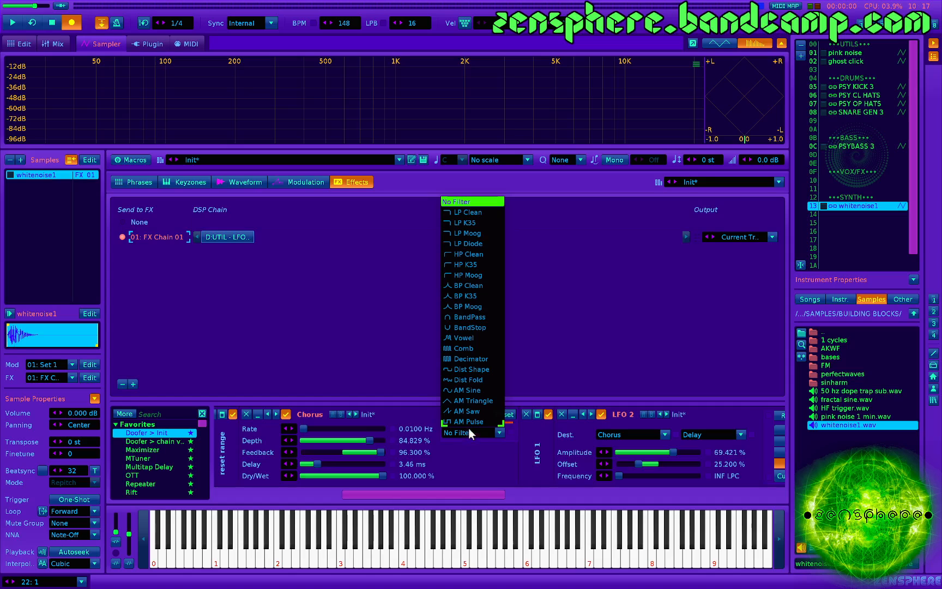
click(467, 346)
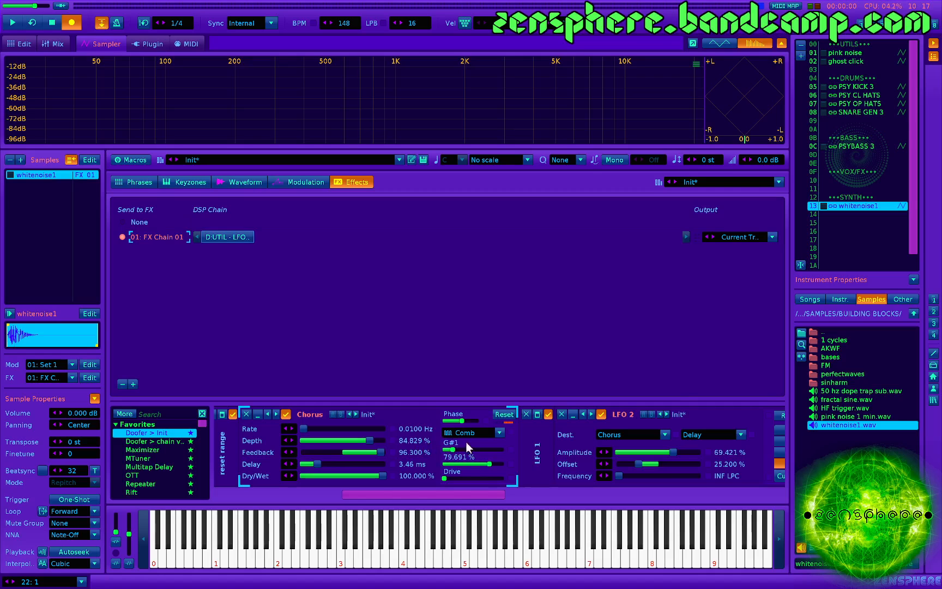
- Play a test note through the comb-filtered Chorus, and collapse the LFO 4 and LFO 3 devices
scroll(440, 461, down, 2)
key(z)
scroll(376, 461, down, 2)
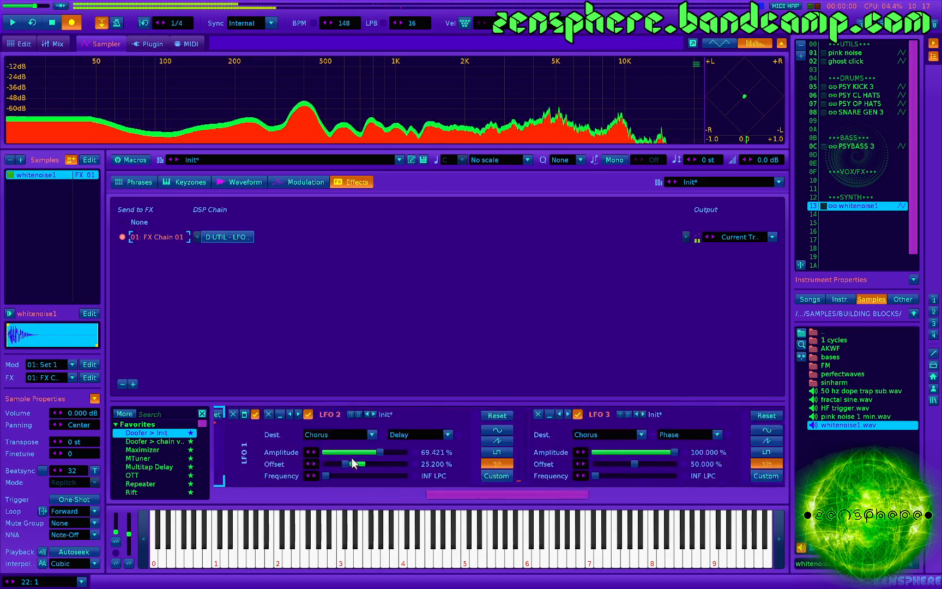
scroll(497, 448, down, 3)
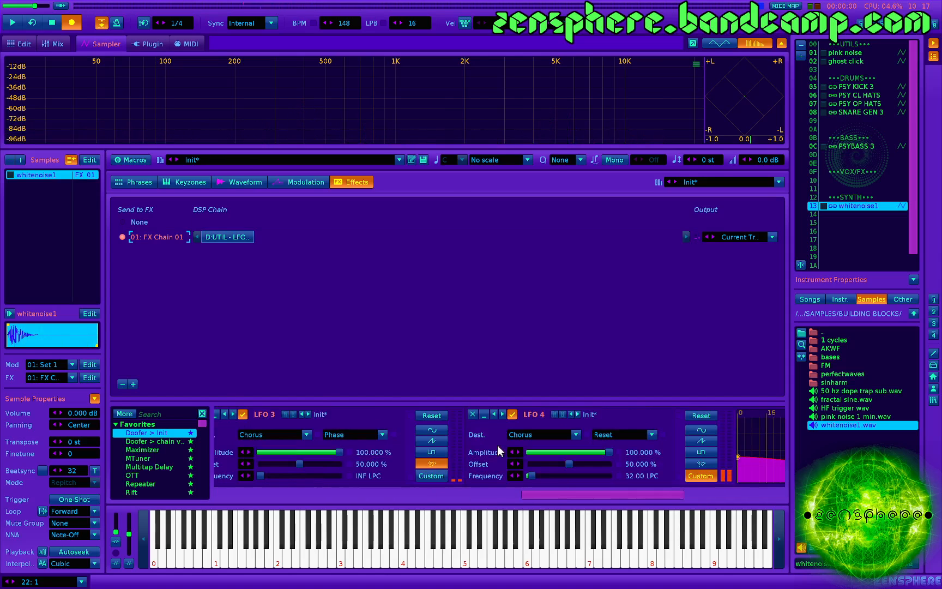
click(483, 415)
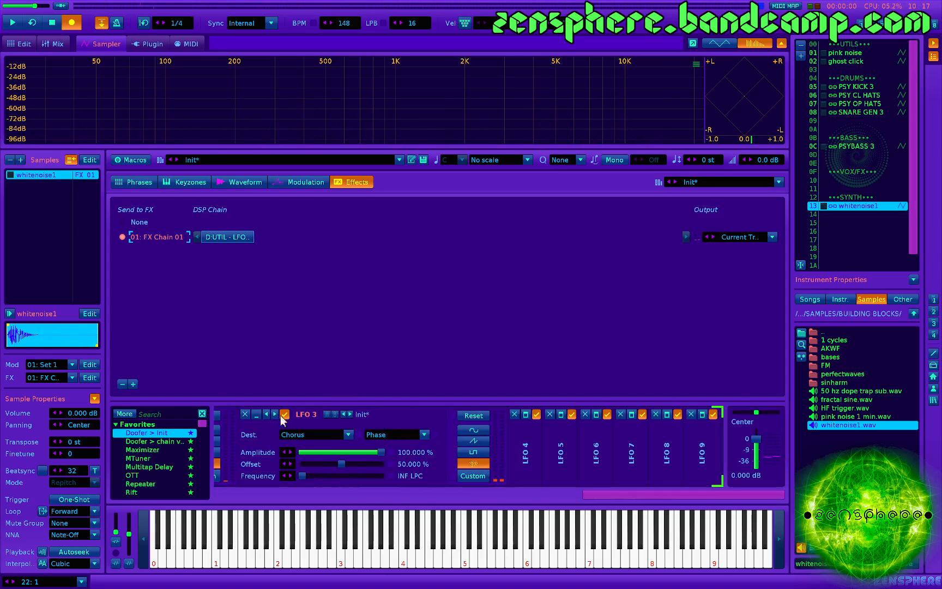
click(258, 414)
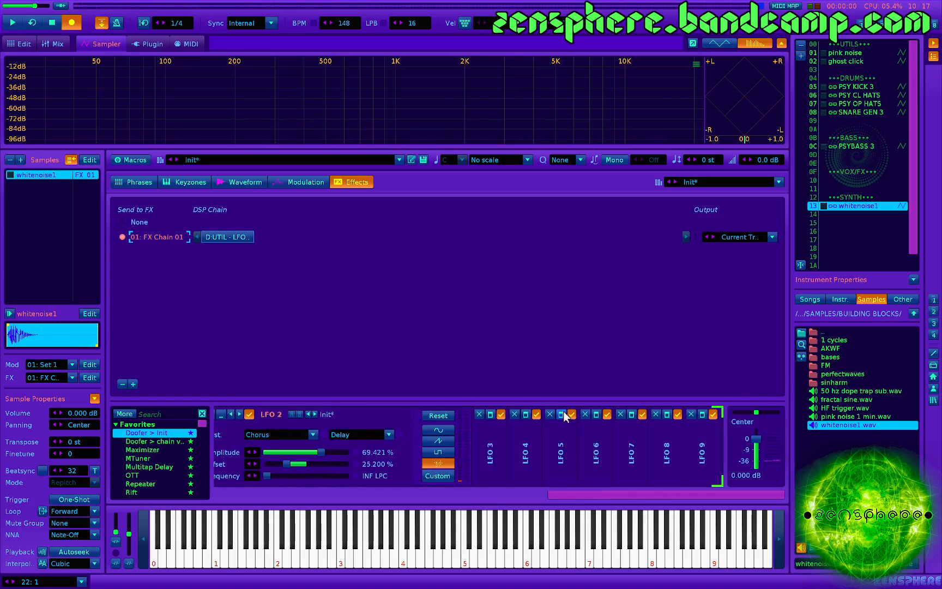
- Expand LFO 5 and assign its destination to the Note parameter of the Chorus
click(562, 415)
click(533, 435)
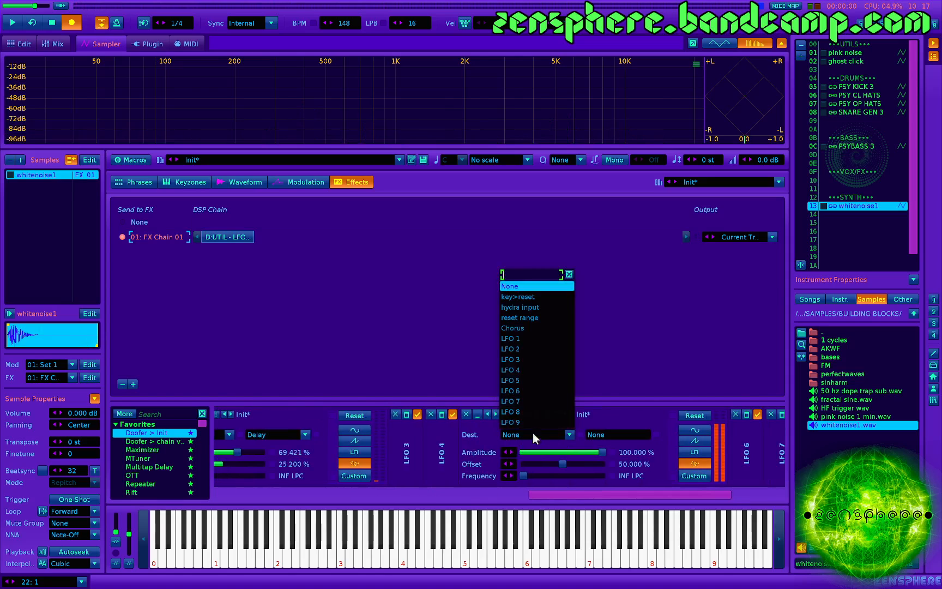
click(538, 330)
click(610, 431)
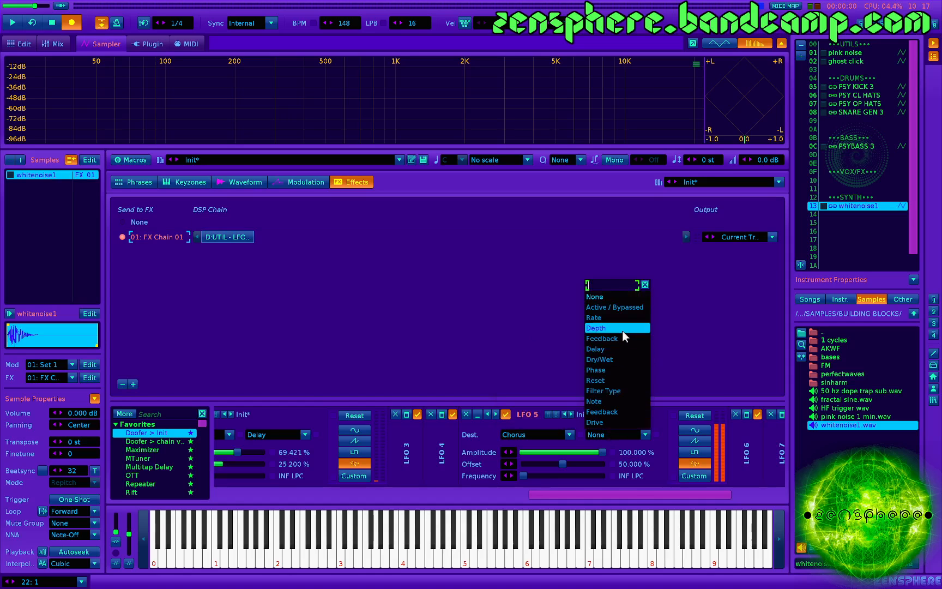
click(623, 401)
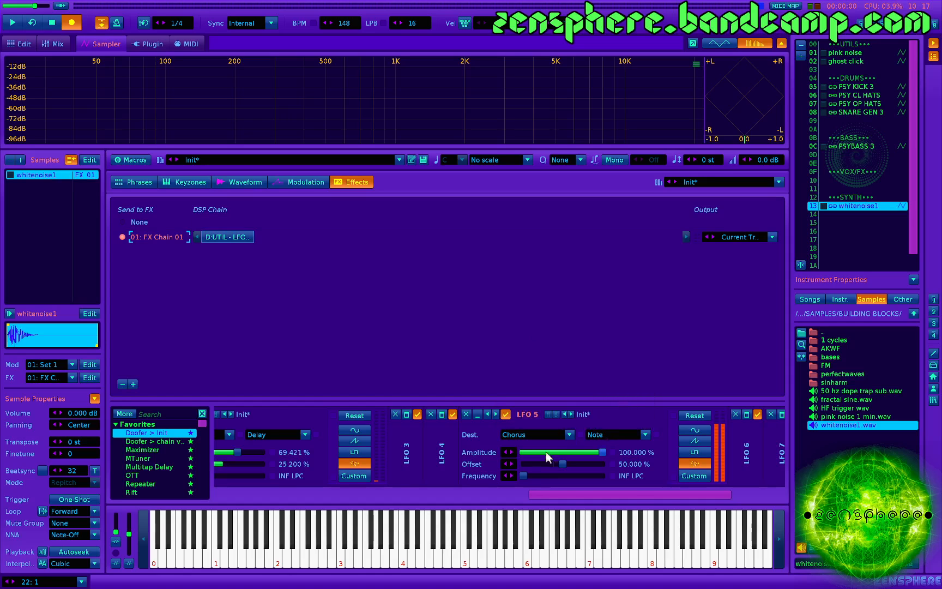
- Audition the Note modulation with test notes and raise the Chorus comb filter's feedback to about 90%
key(z)
scroll(528, 457, up, 6)
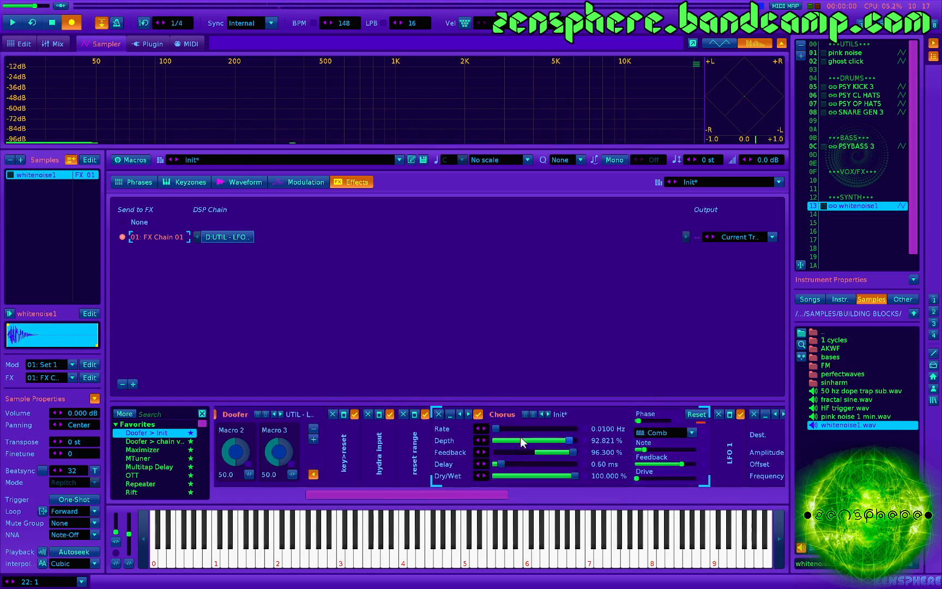
scroll(521, 436, down, 2)
key(z)
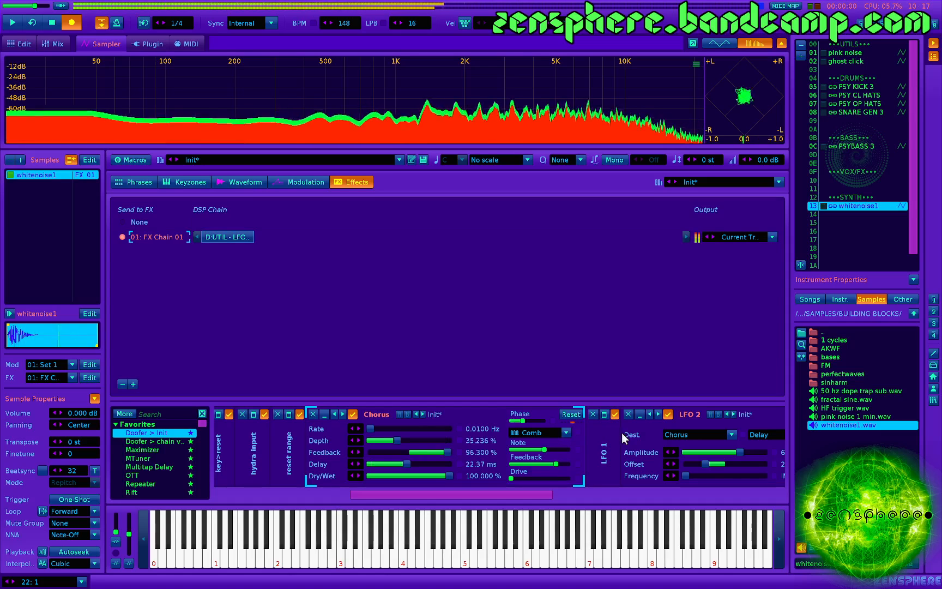
key(z)
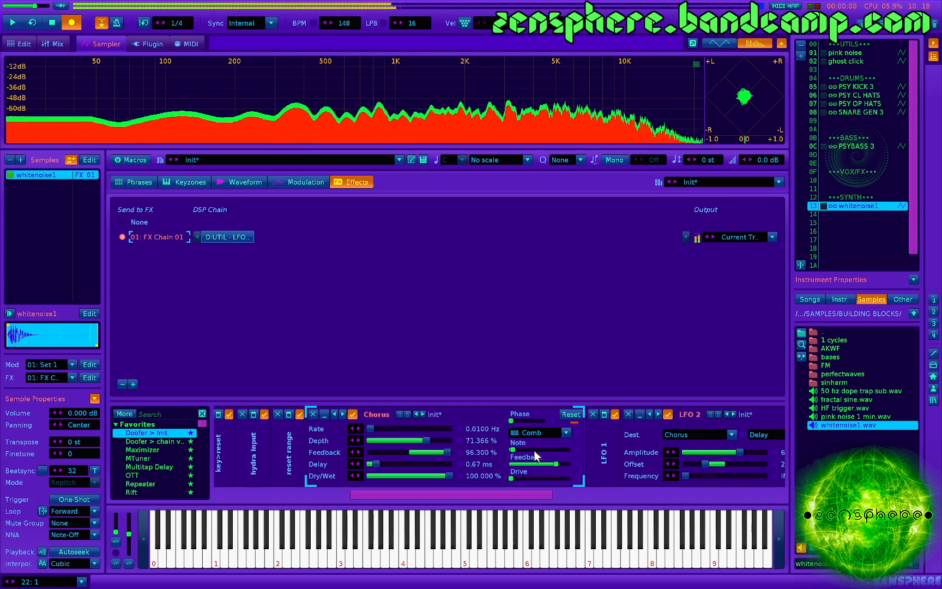
drag(556, 464, 556, 464)
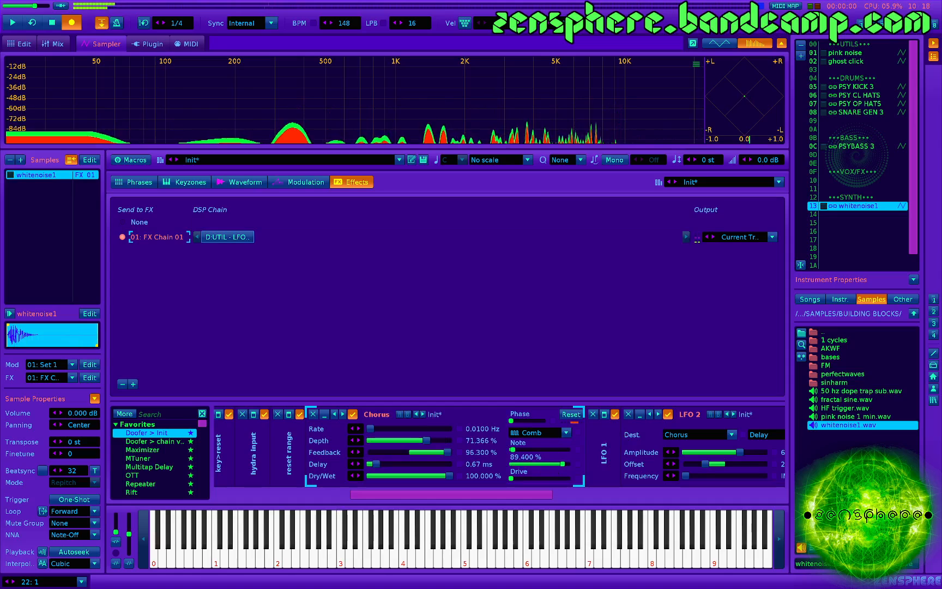
key(z)
- Set the Chorus filter's drive to about 24.3% and play test notes
key(z)
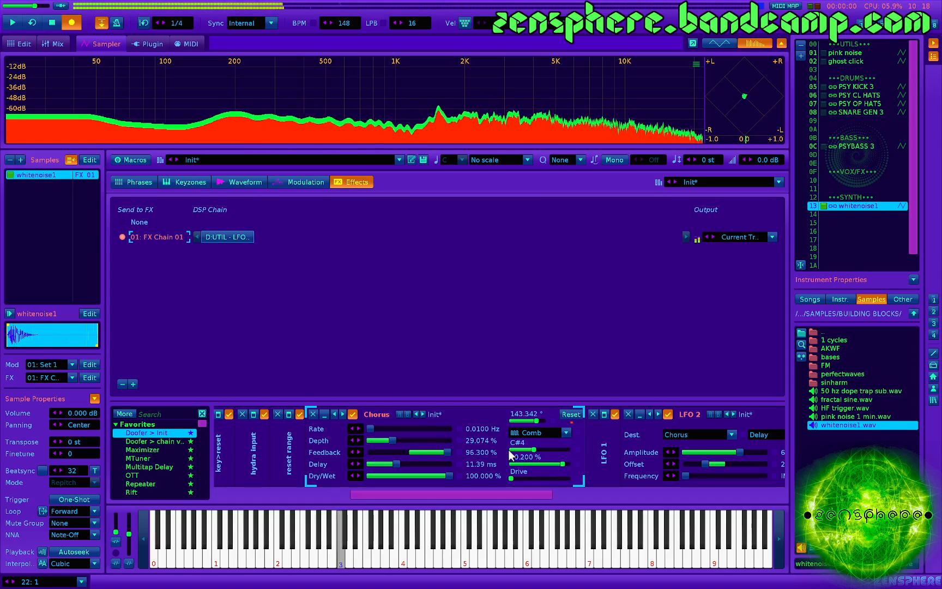
mouse_move(526, 478)
mouse_down()
mouse_move(534, 478)
mouse_move(524, 479)
mouse_up()
key(z)
key(z)
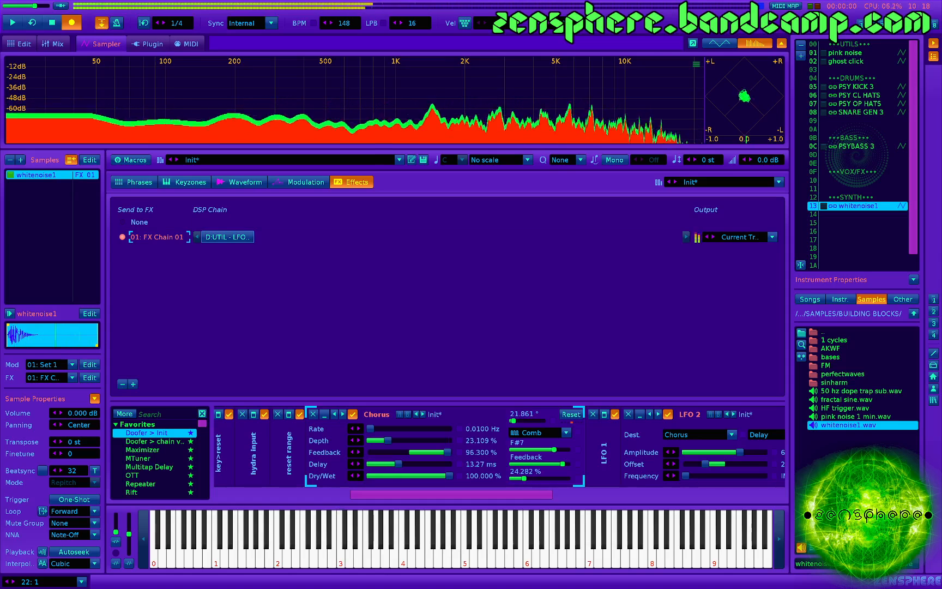
key(z)
key(z)
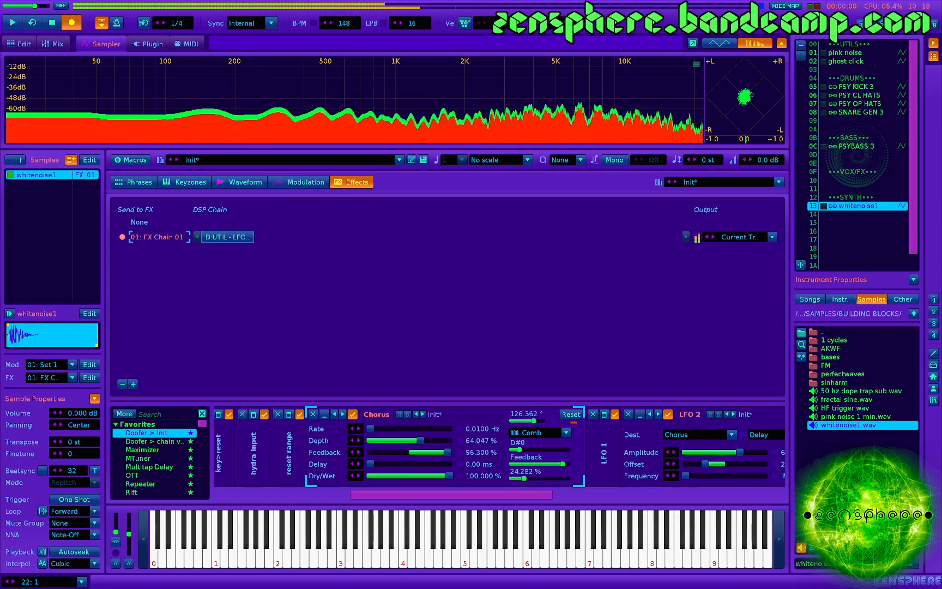
- Collapse LFO 2 and set LFO 5's amplitude to 48.760% and its offset to 17.200%
scroll(539, 450, right, 3)
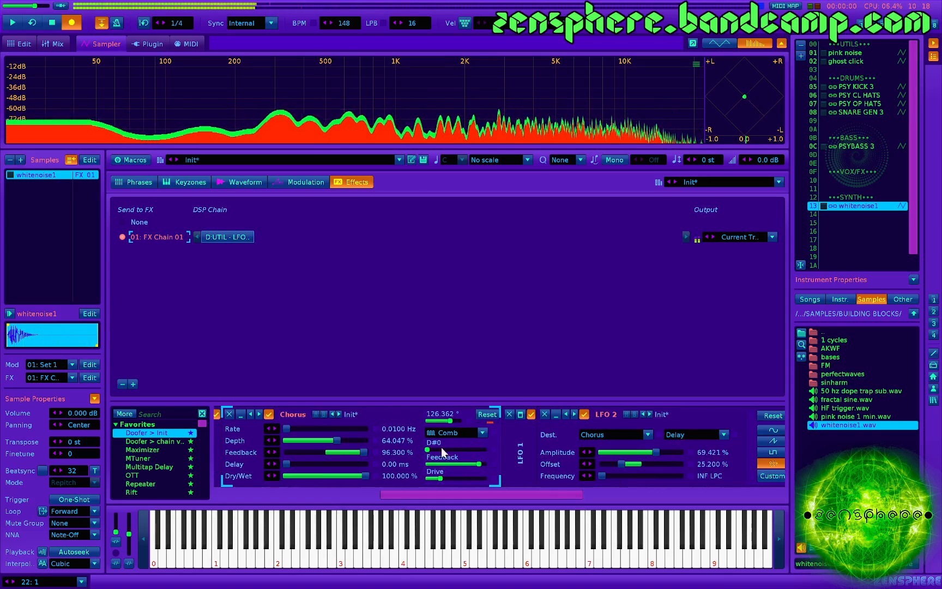
scroll(444, 443, right, 10)
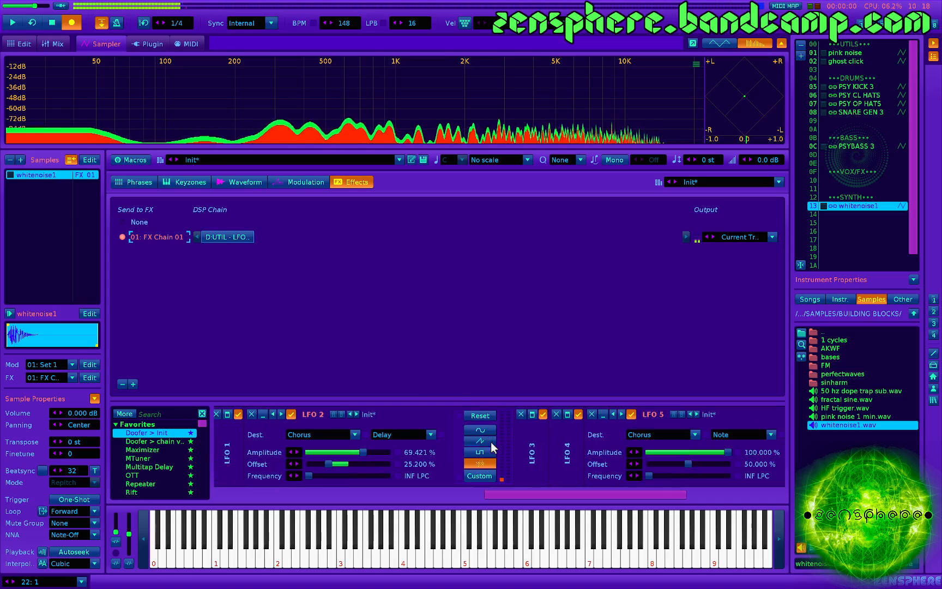
click(263, 414)
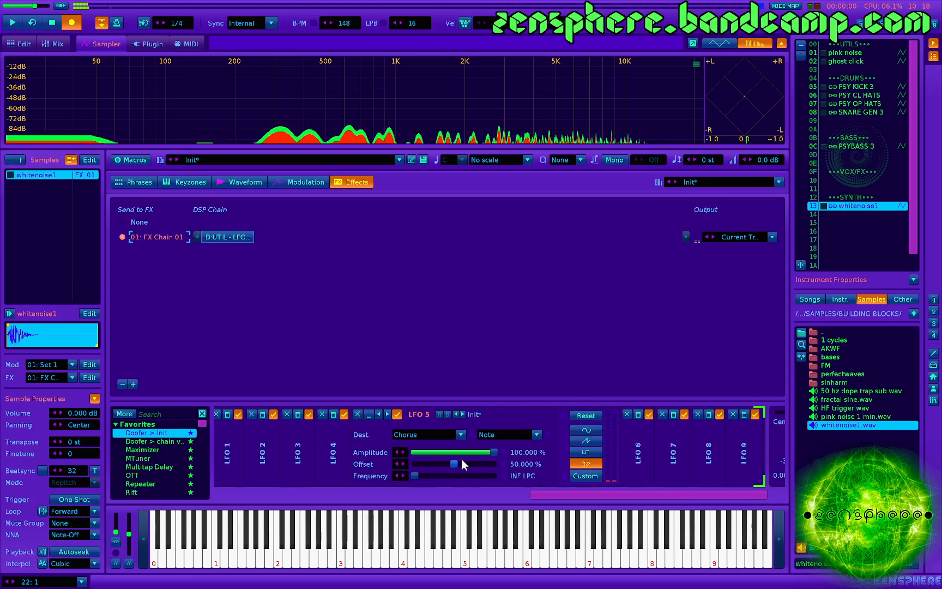
drag(454, 463, 431, 464)
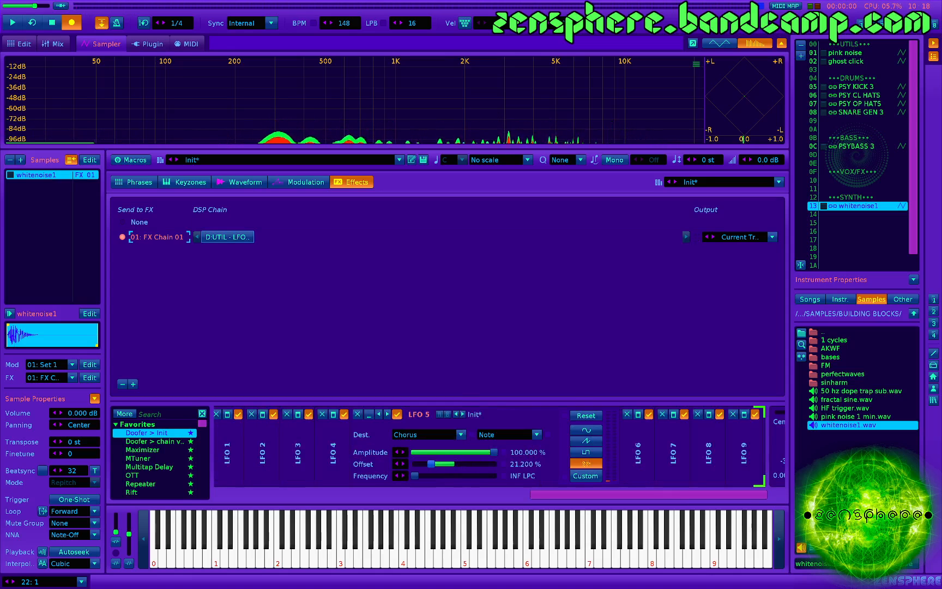
click(454, 453)
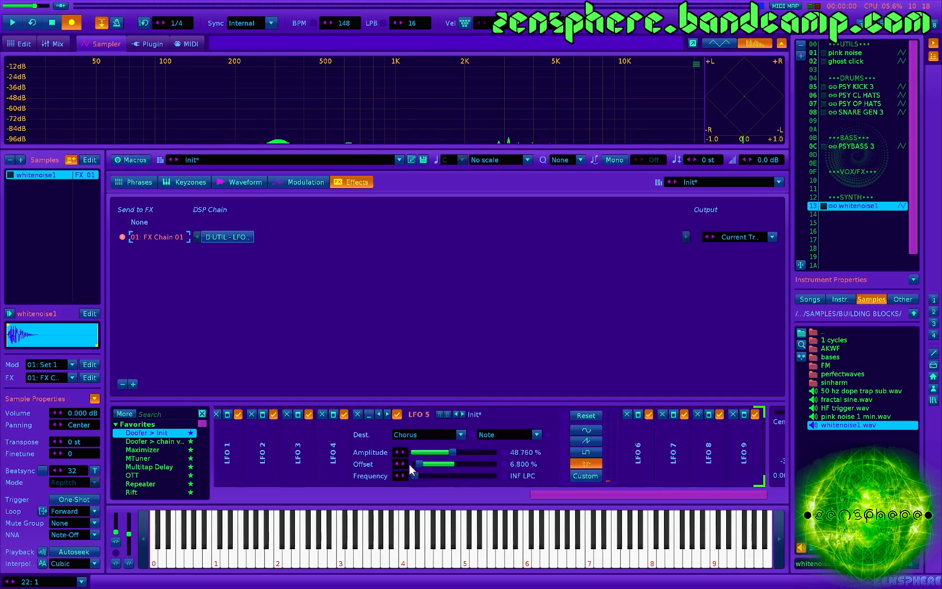
drag(421, 464, 427, 464)
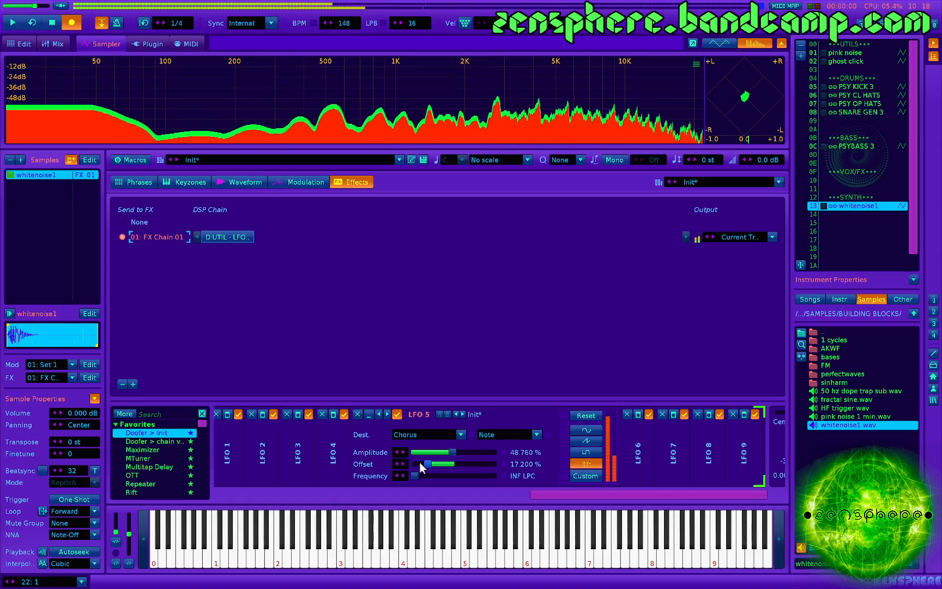
- Lower the Chorus comb filter's drive to about 9.1%
scroll(395, 464, up, 7)
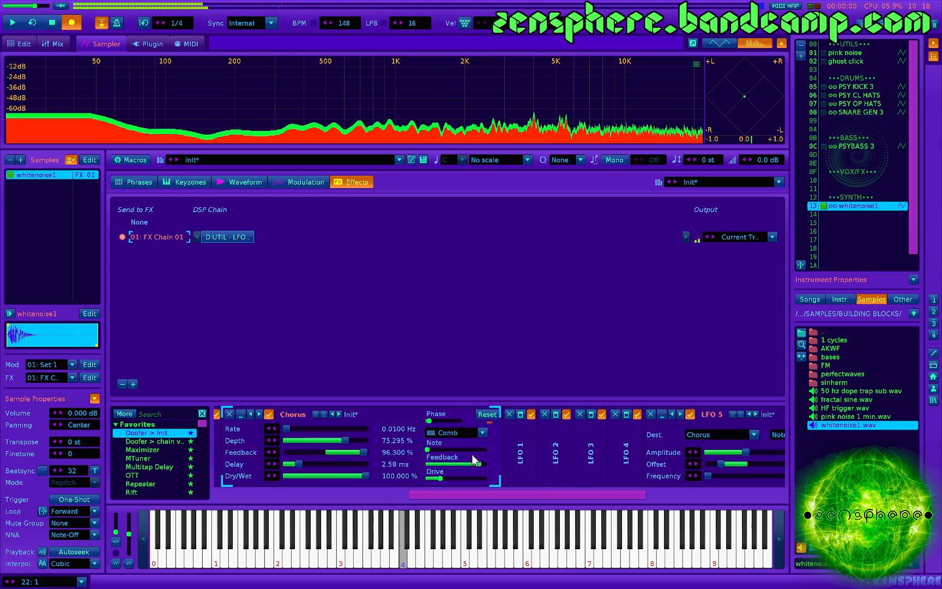
mouse_move(445, 453)
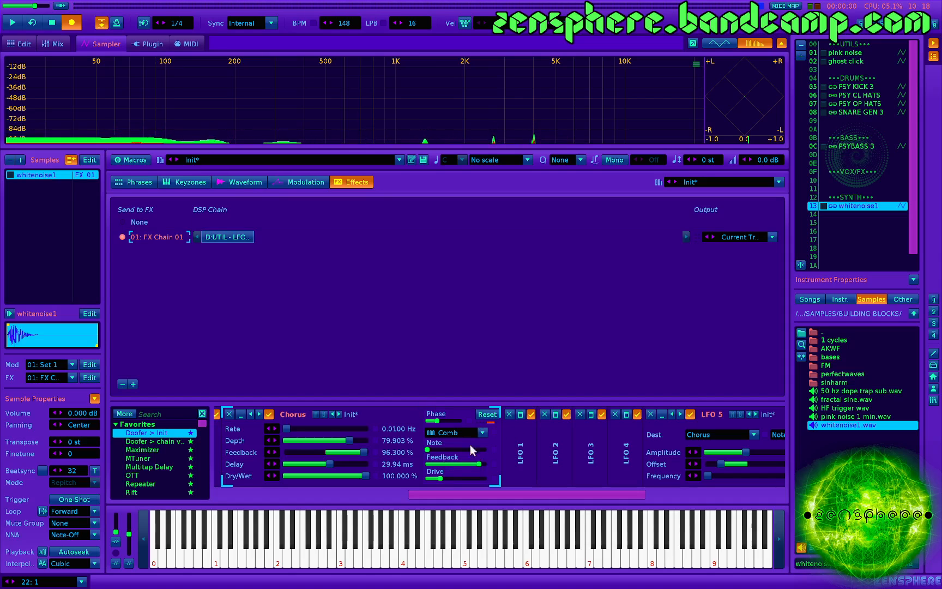
drag(429, 479, 432, 479)
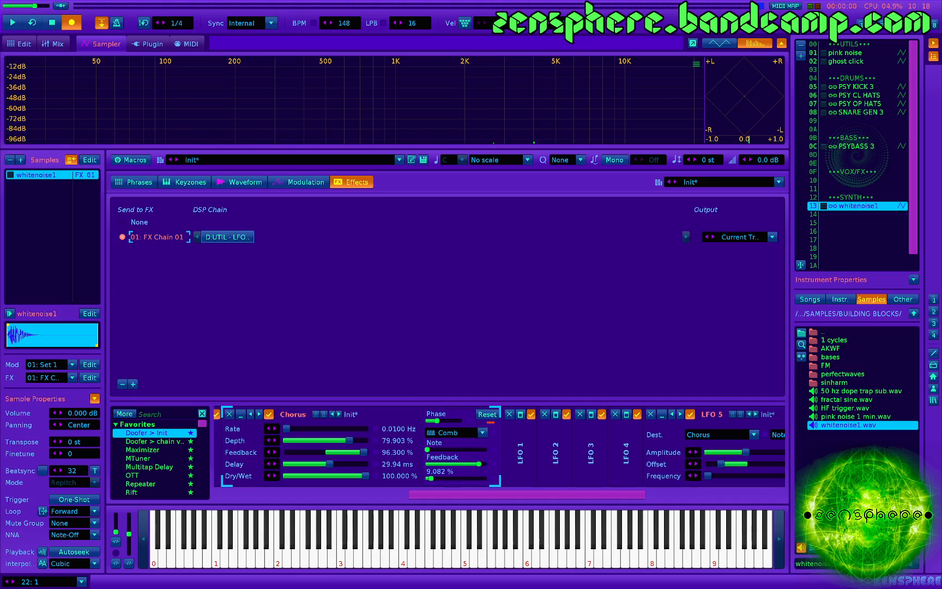
- Switch the Chorus filter type to AM Sine, with its dry/wet at about 98% and drive at about 78%
click(450, 433)
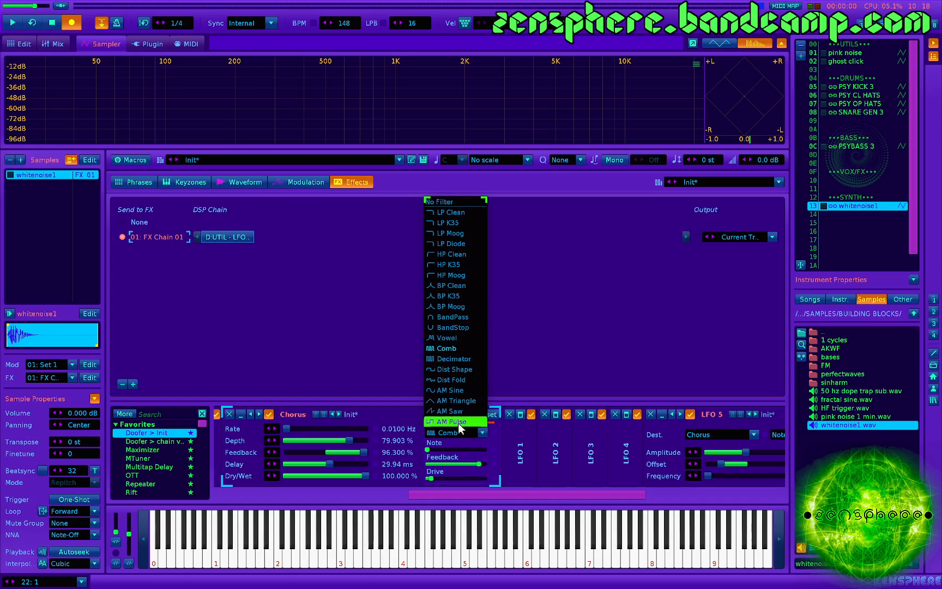
click(461, 389)
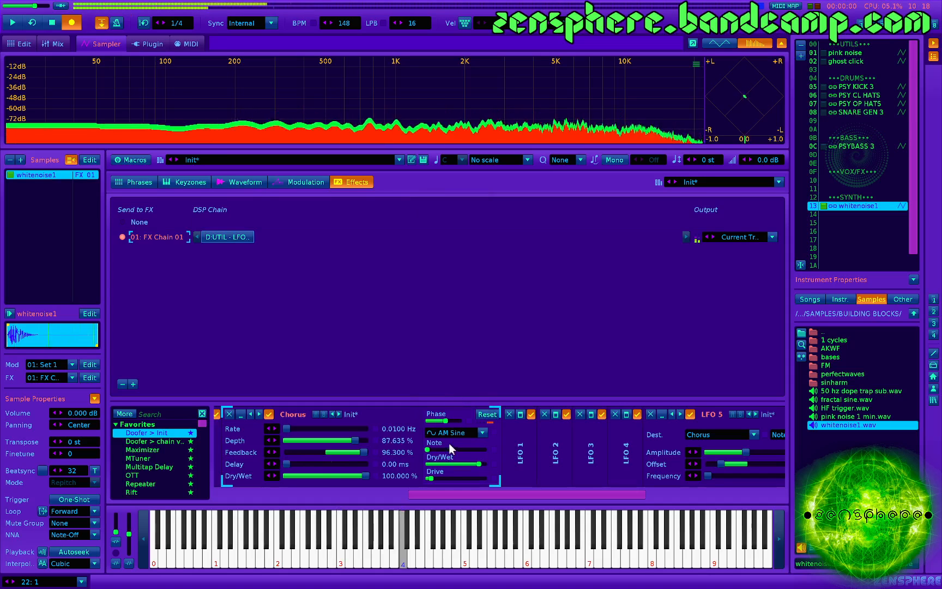
drag(478, 464, 485, 464)
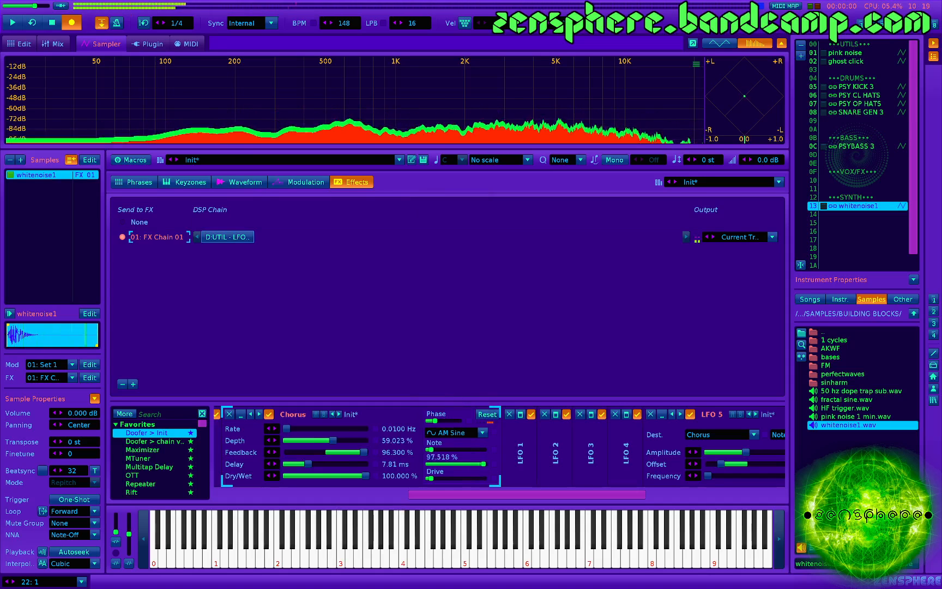
drag(432, 478, 470, 478)
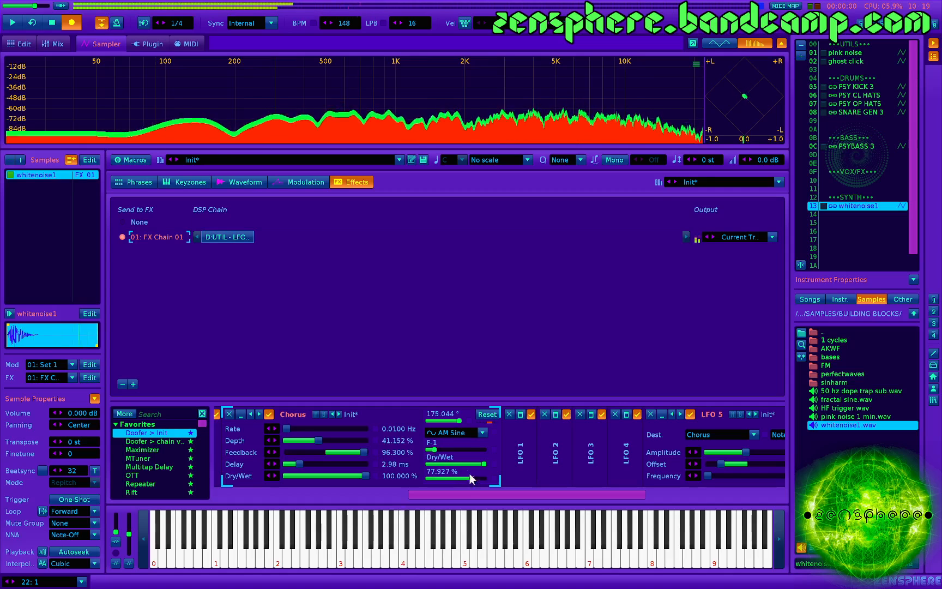
- Set both the offset and the amplitude of LFO 5 to 74.433%
scroll(474, 448, right, 5)
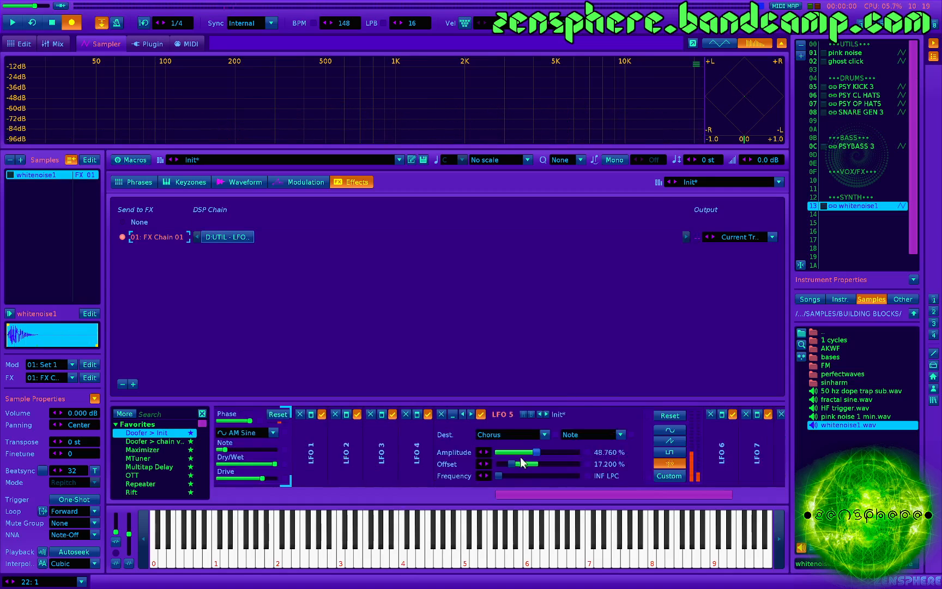
drag(429, 464, 473, 464)
click(475, 452)
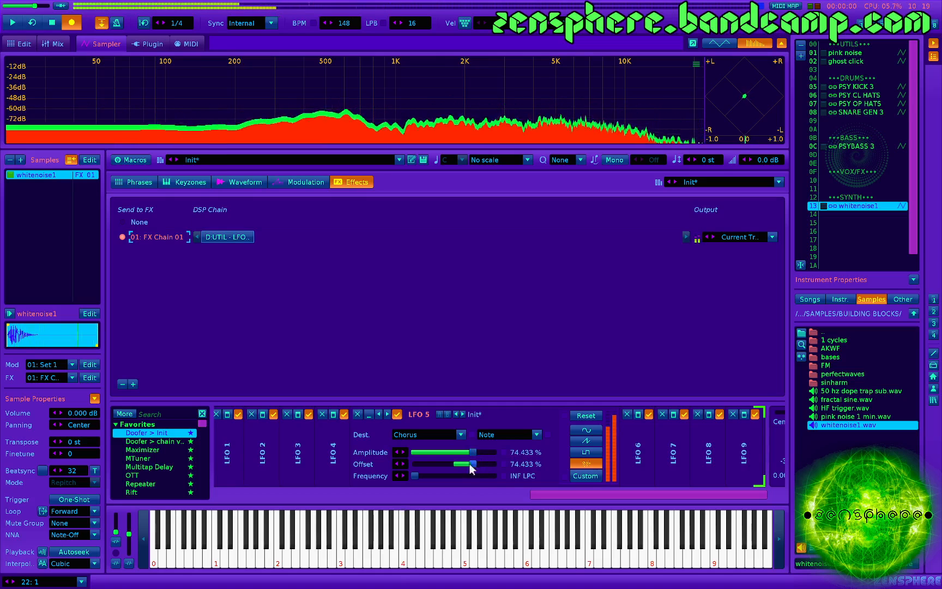
- Audition the AM Sine filter and change the Chorus filter type to LP Clean
scroll(353, 457, left, 2)
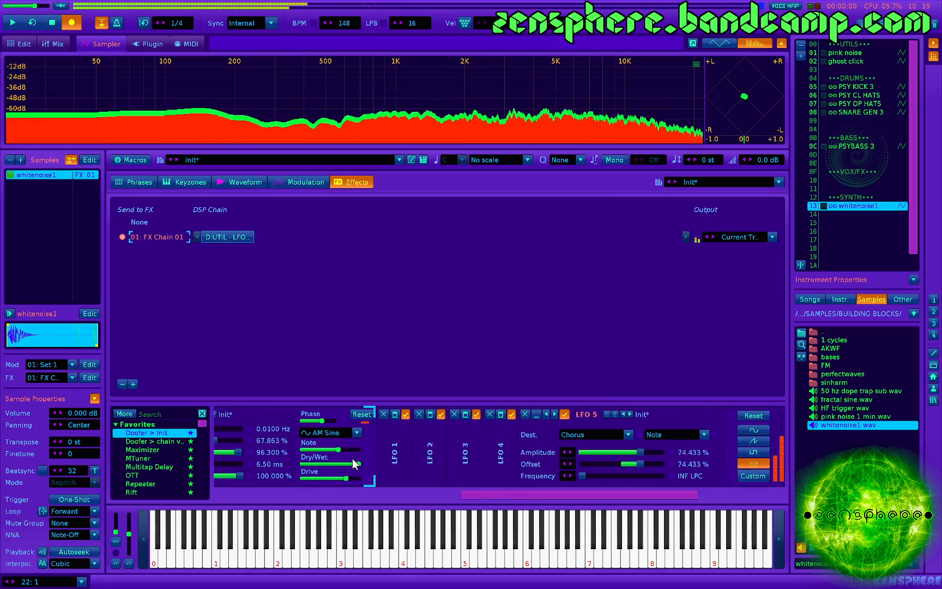
mouse_move(355, 465)
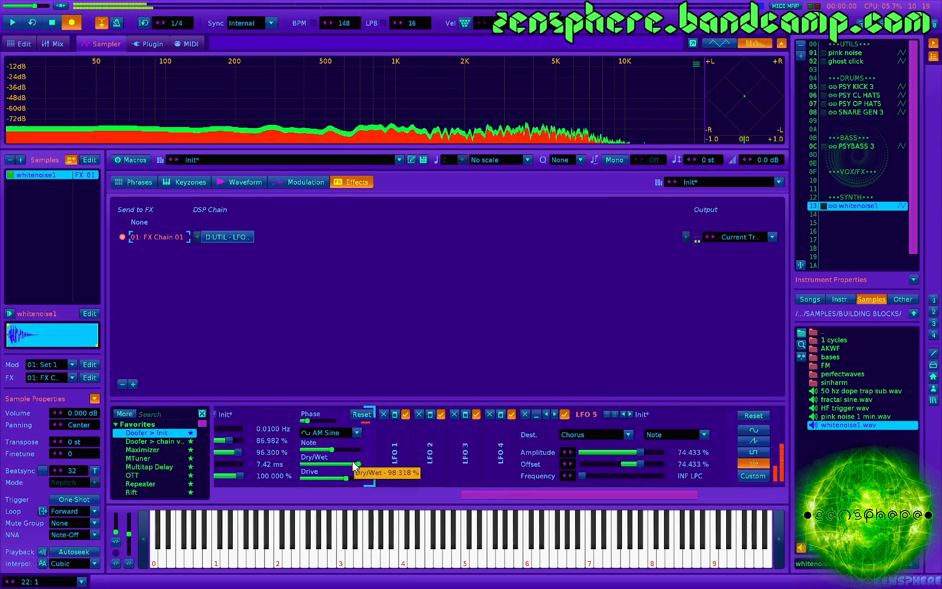
scroll(349, 462, left, 1)
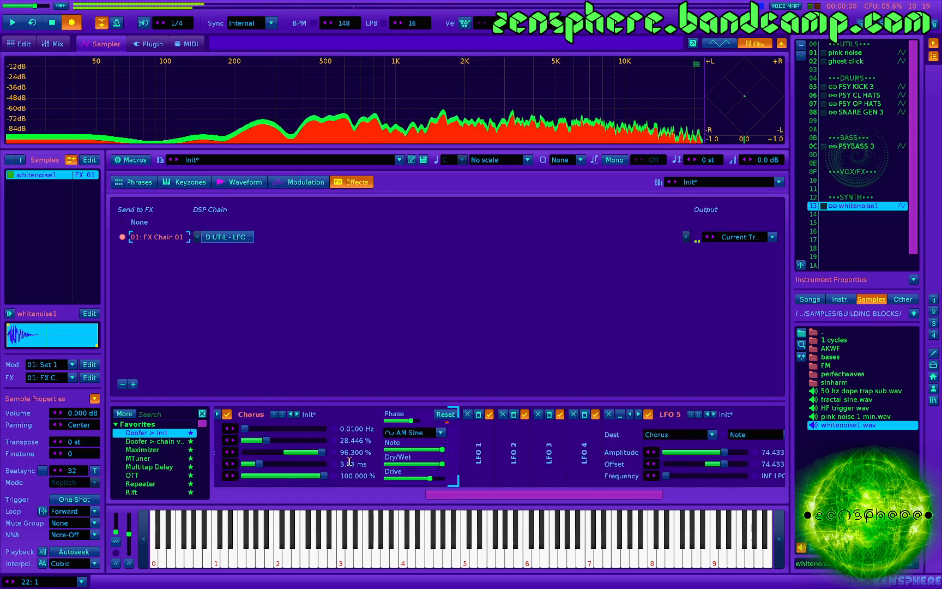
scroll(350, 461, left, 1)
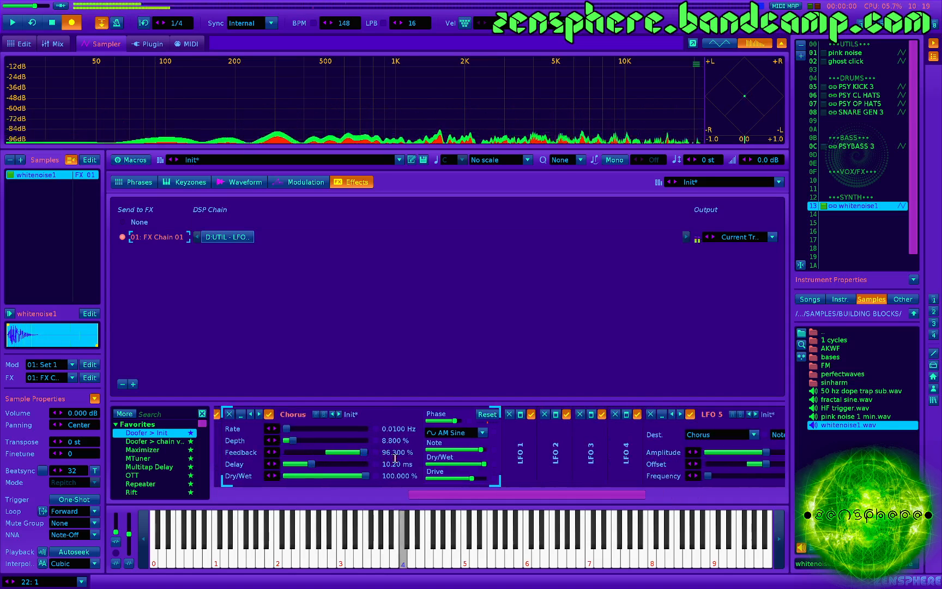
click(448, 432)
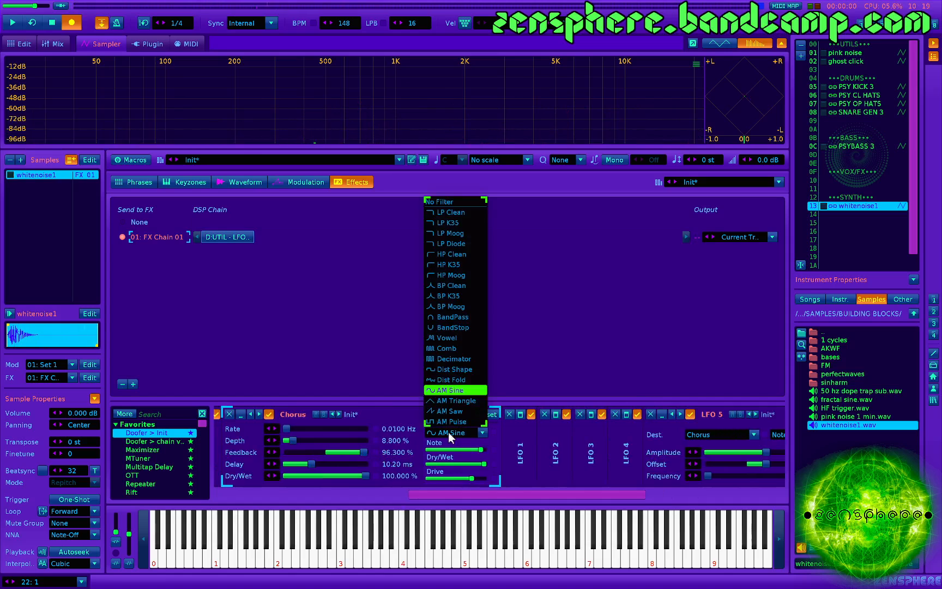
click(456, 212)
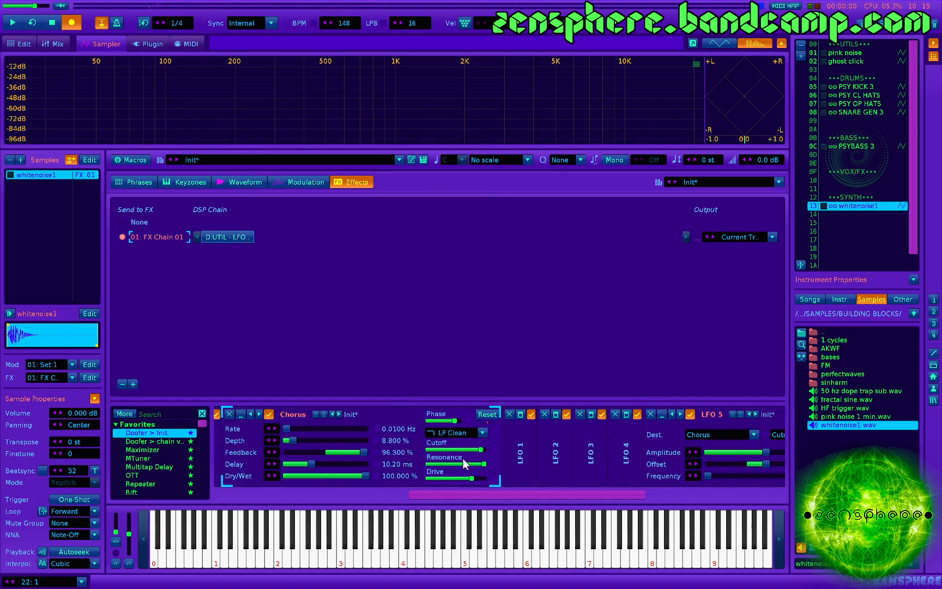
- Lower the LP Clean filter's resonance to about 34.6% and drive to about 22.7%, and audition the sound at different cutoffs
drag(463, 460, 447, 464)
key(z)
key(z)
key(z)
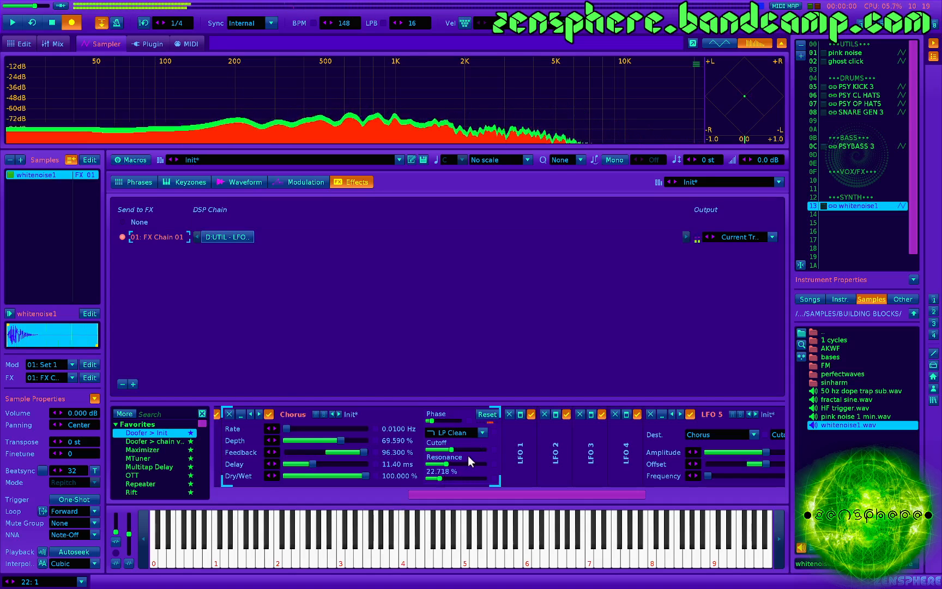
key(z)
key(z)
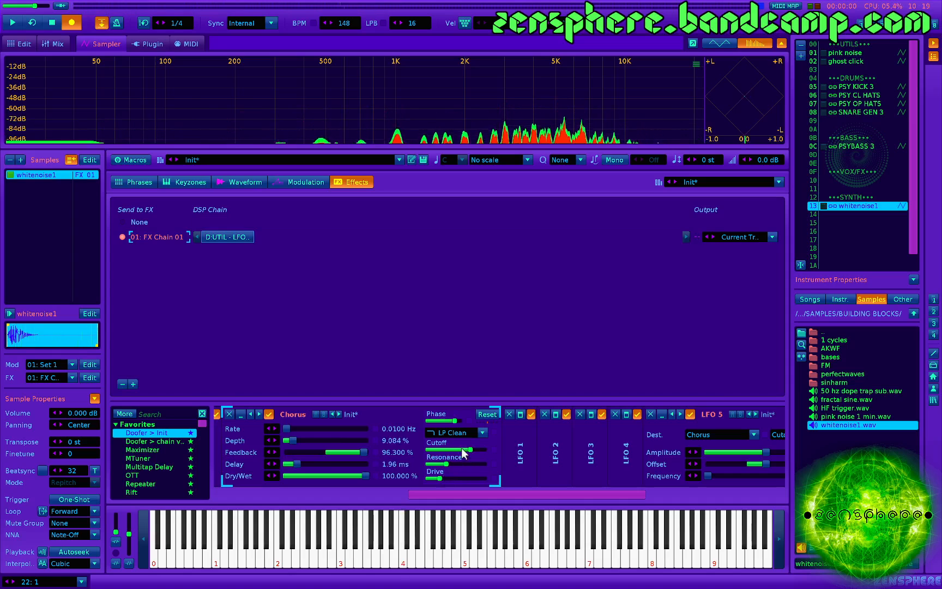
key(z)
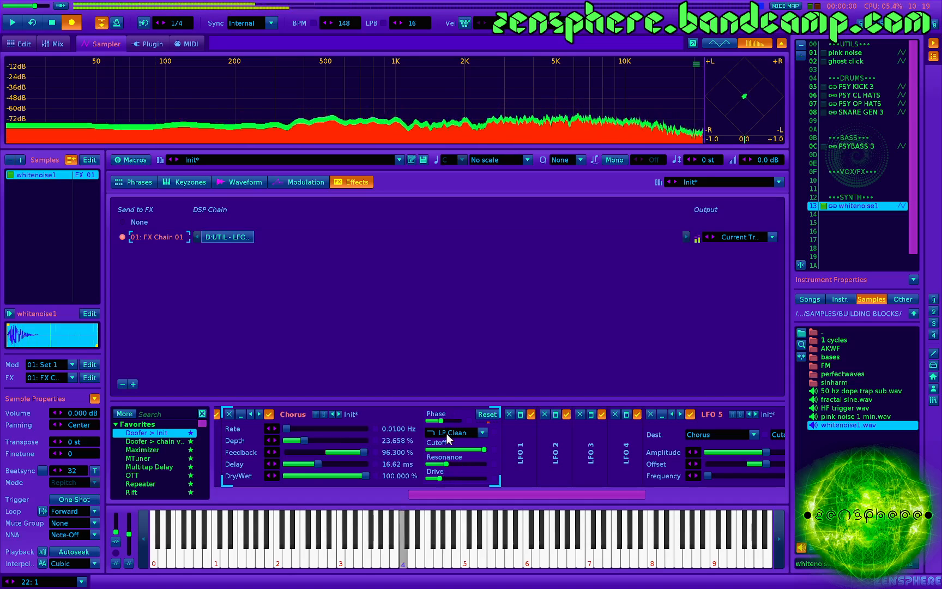
- Audition the HP Clean filter type on the Chorus and then set the Chorus to No Filter
click(448, 432)
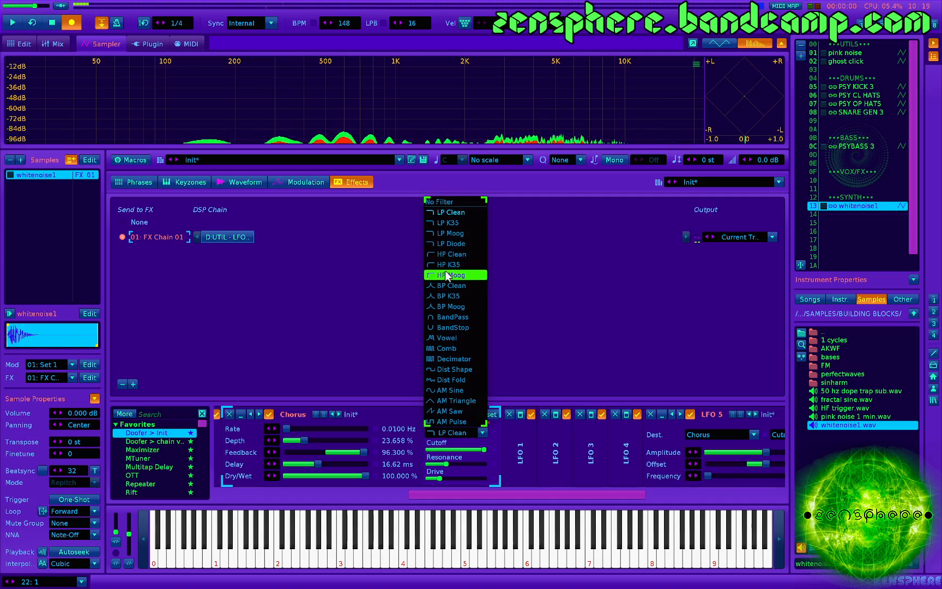
click(452, 254)
key(z)
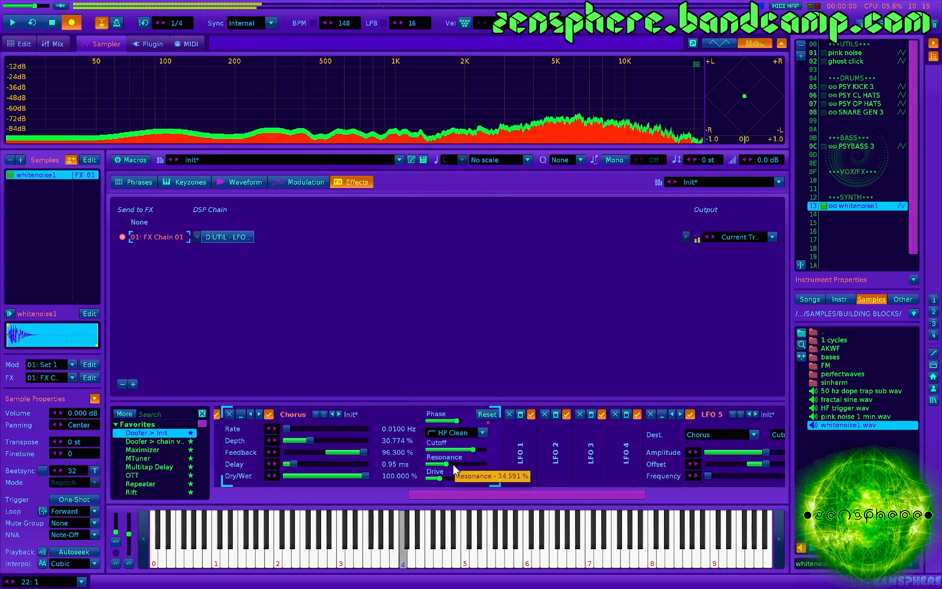
click(452, 430)
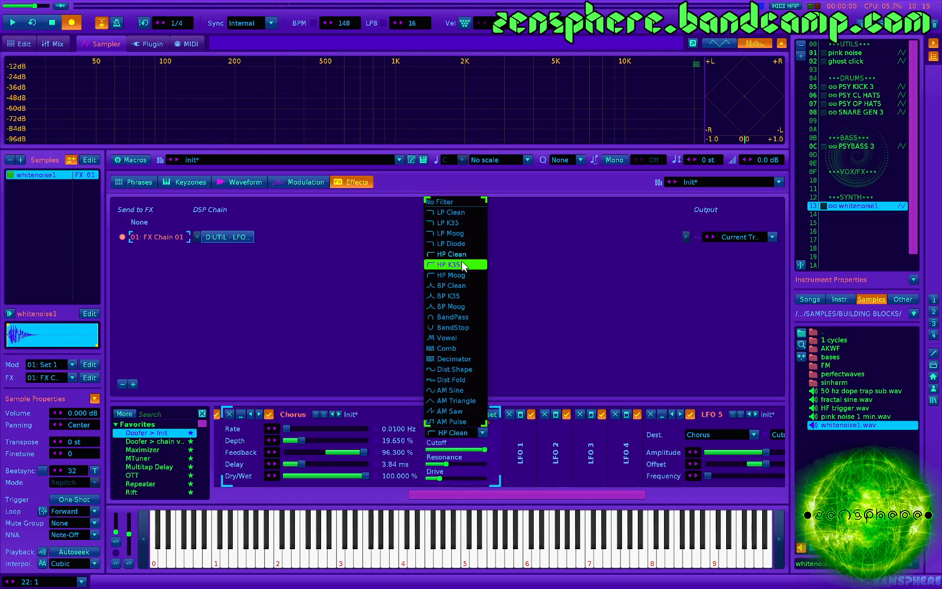
click(452, 198)
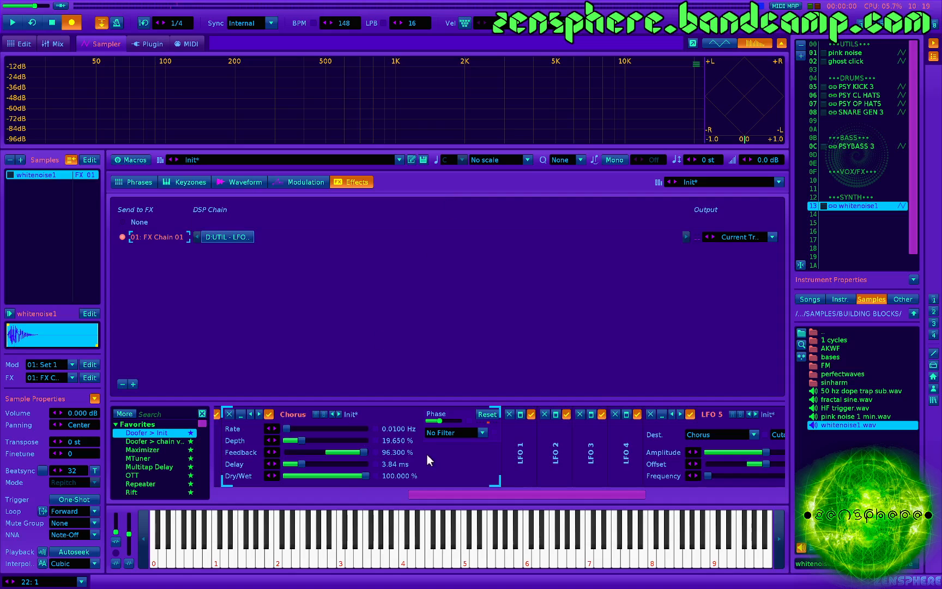
- Delete the current whitenoise1 instrument and load whitenoise1.wav into the emptied slot
scroll(424, 454, down, 3)
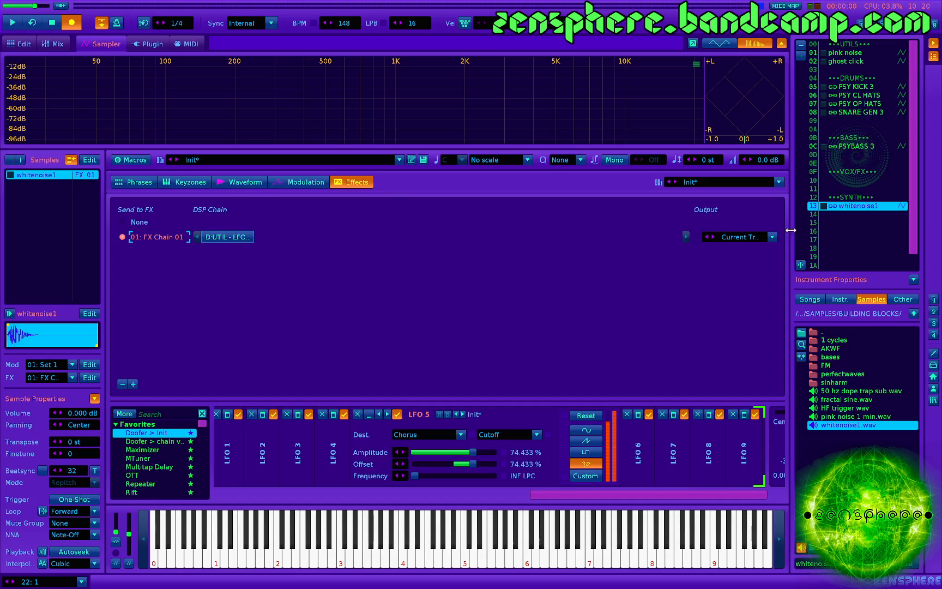
click(801, 44)
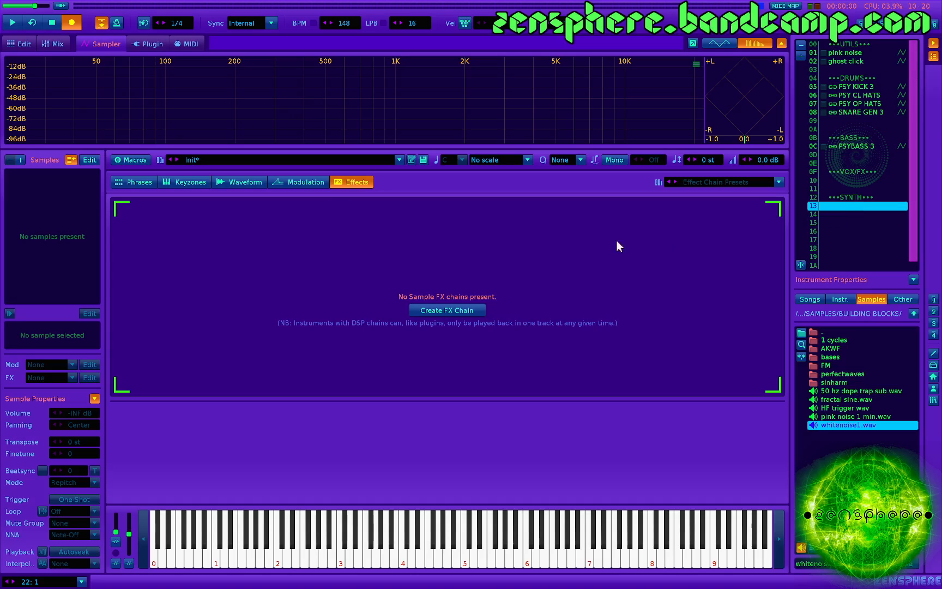
click(245, 182)
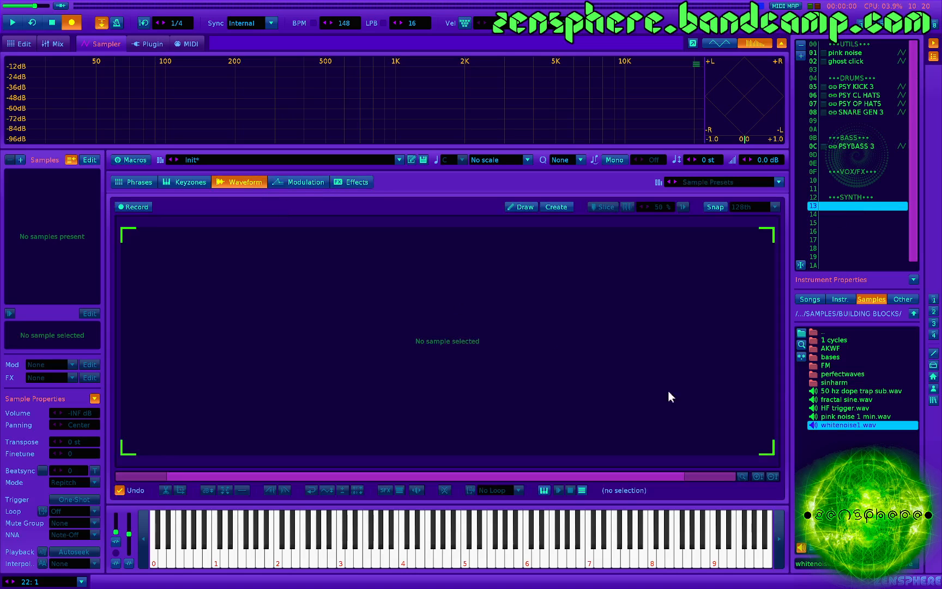
double_click(844, 424)
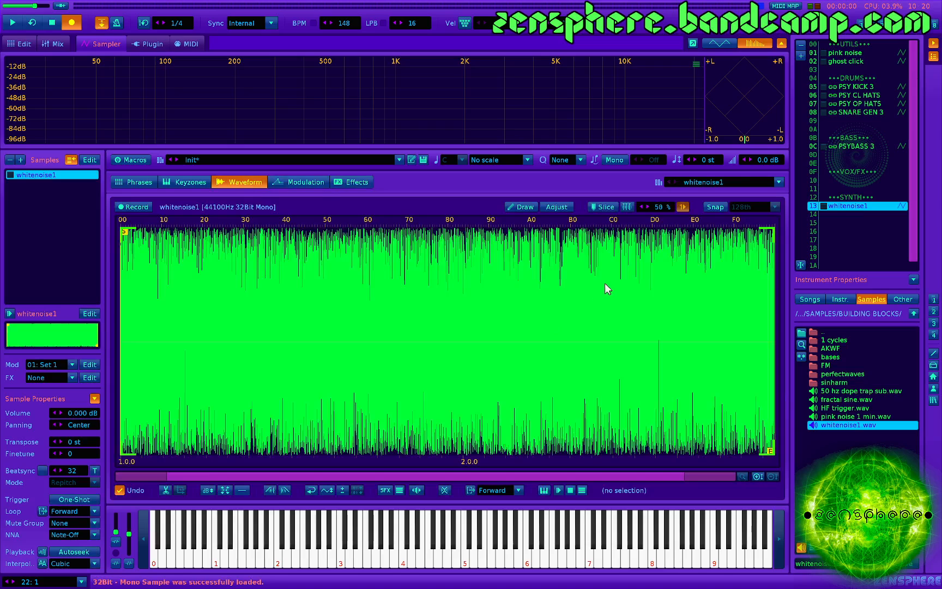
- Enable snapping at 128th and crop the white noise to the short slice from 2.2.0 to 2.2.128
click(509, 317)
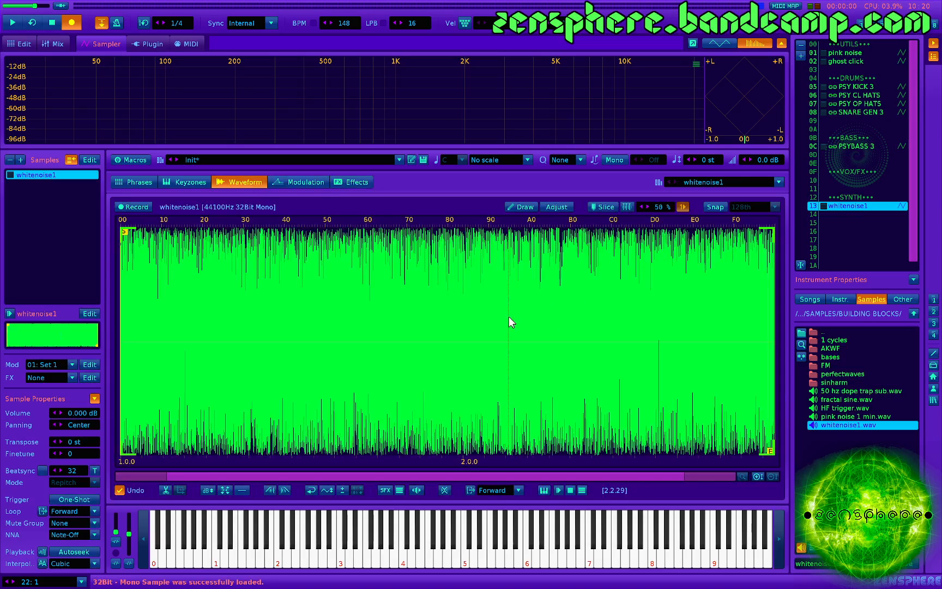
click(719, 206)
drag(519, 337, 518, 345)
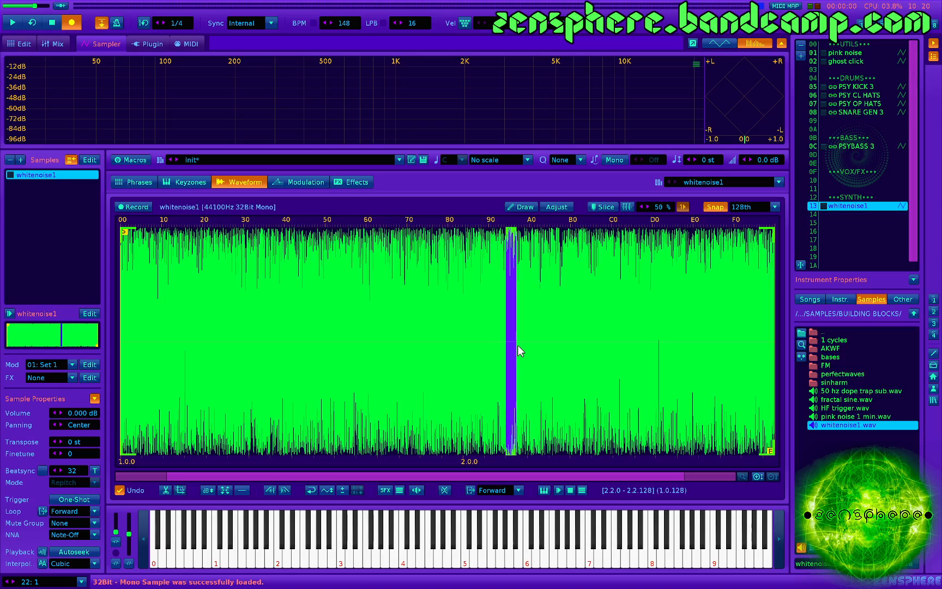
key(ctrl+t)
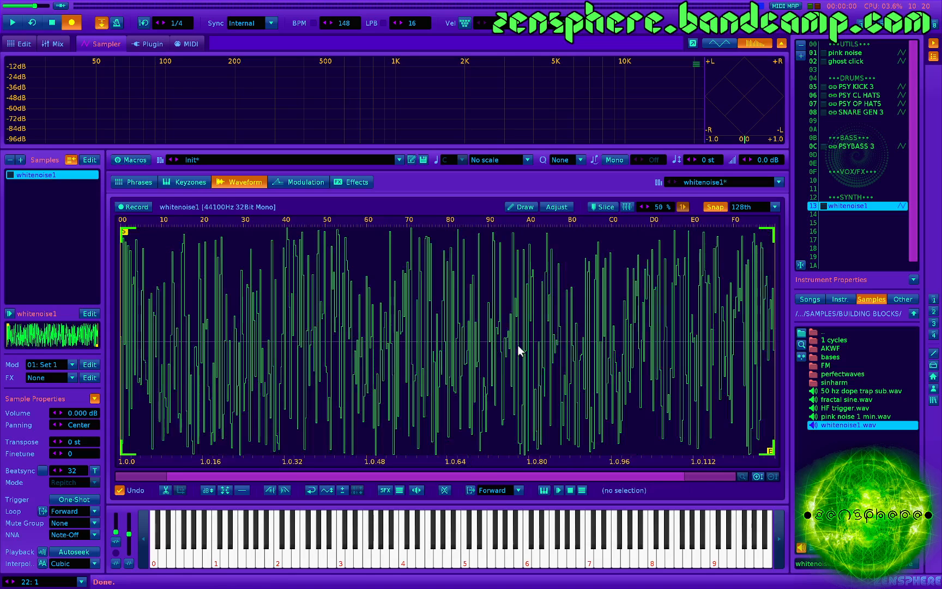
- Fade out the entire cropped noise sample three times to shape a quickly decaying burst
key(ctrl+a)
key(ctrl+o)
key(ctrl+o)
key(ctrl+o)
key(ctrl+o)
key(ctrl+o)
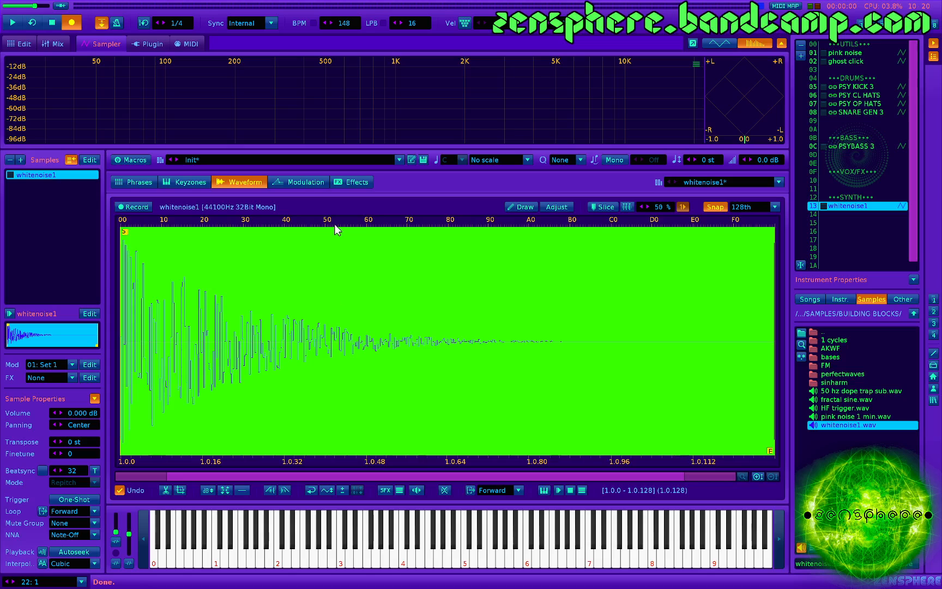
- Create a sample FX chain and add the native Flanger effect to it
click(350, 183)
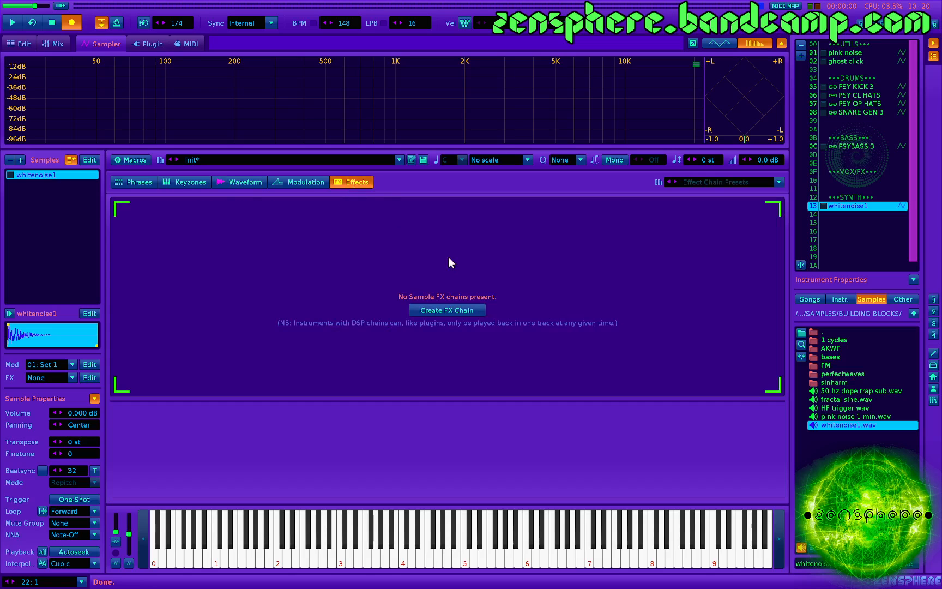
click(433, 310)
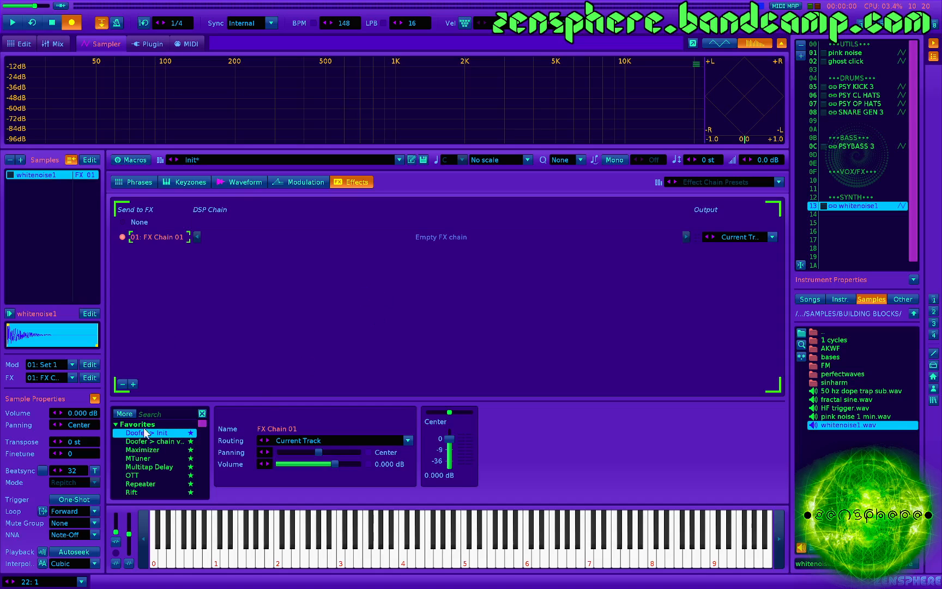
click(152, 413)
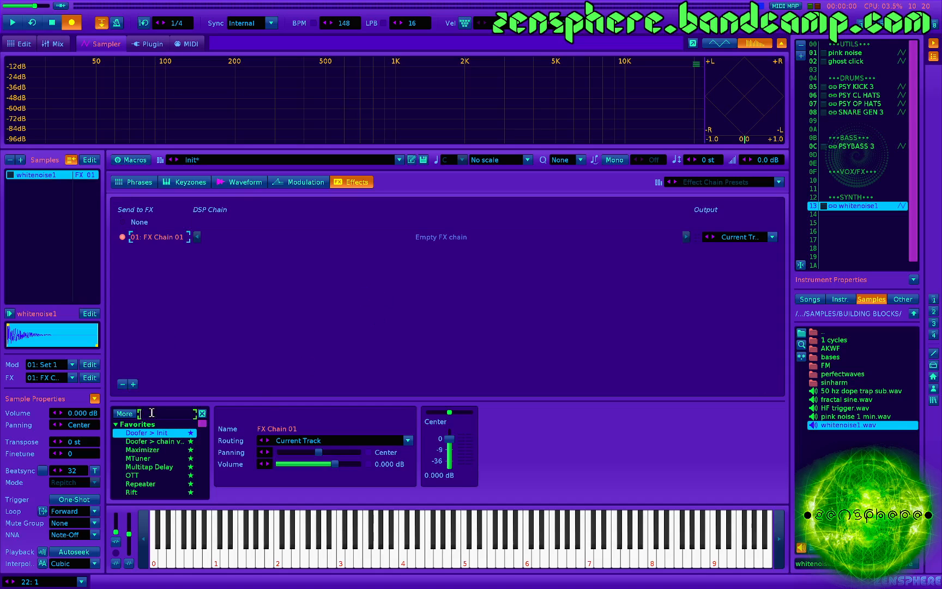
text(flanger)
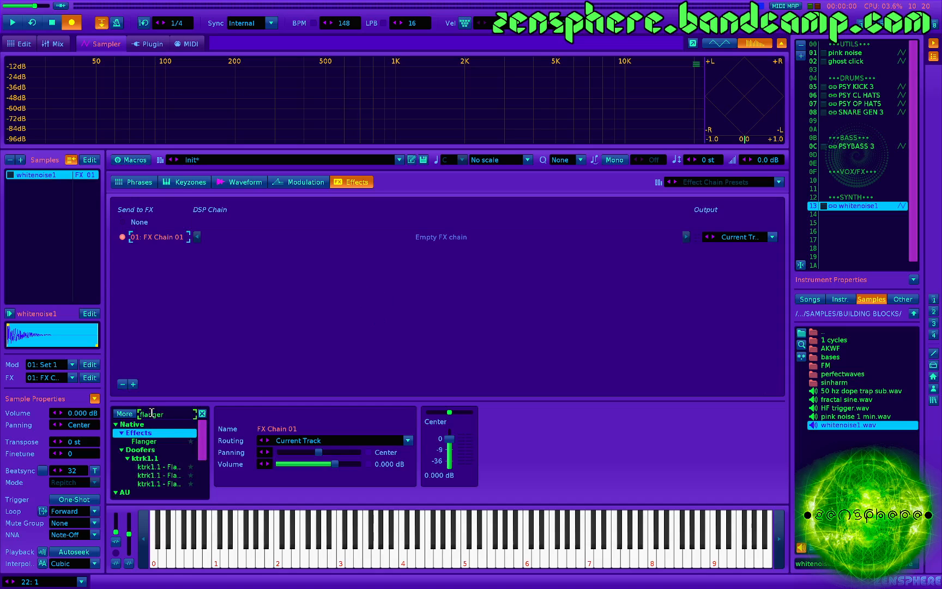
double_click(144, 441)
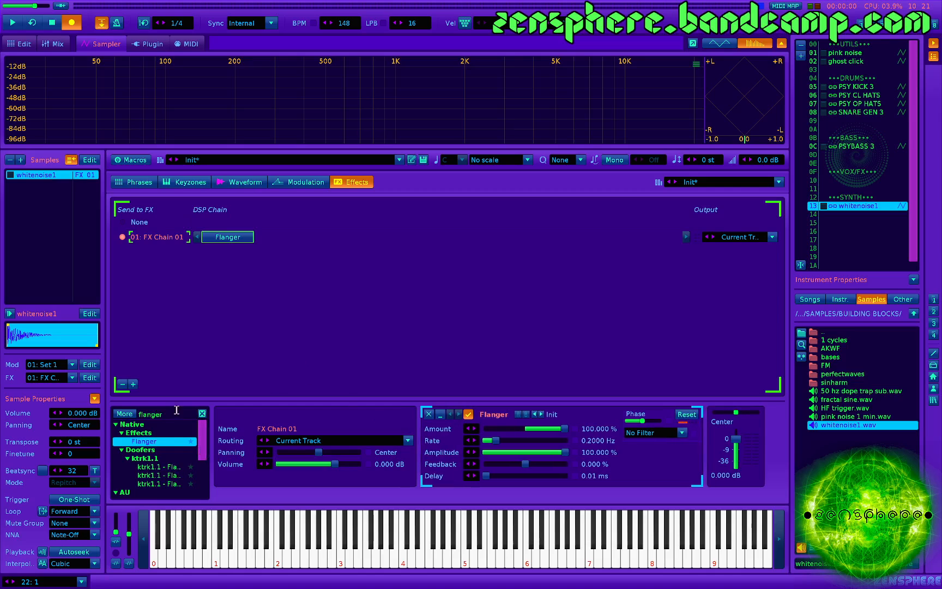
- Add an Init Doofer ahead of the Flanger and load its UTIL - LFO BANK preset
click(202, 414)
scroll(150, 450, up, 3)
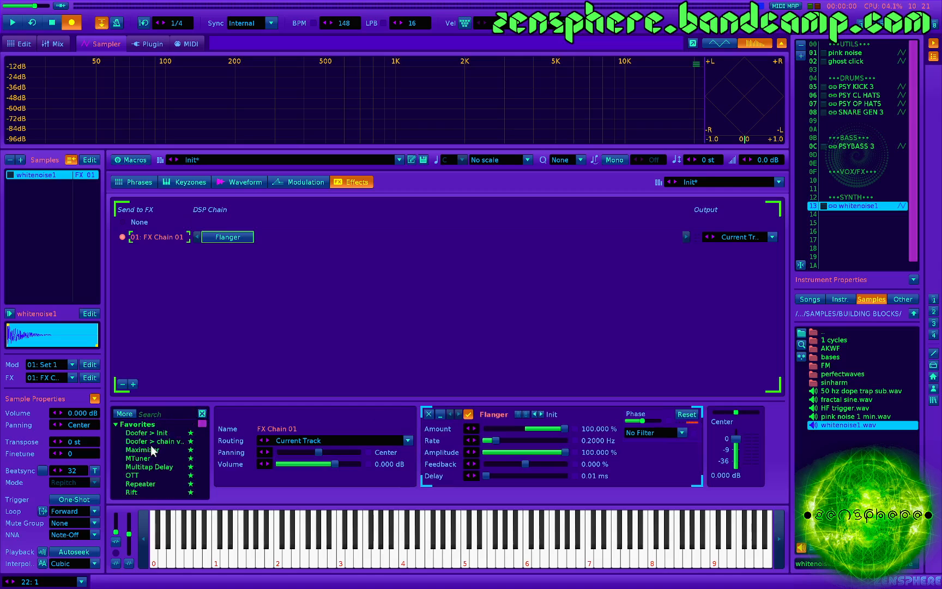
double_click(149, 434)
drag(283, 238, 221, 240)
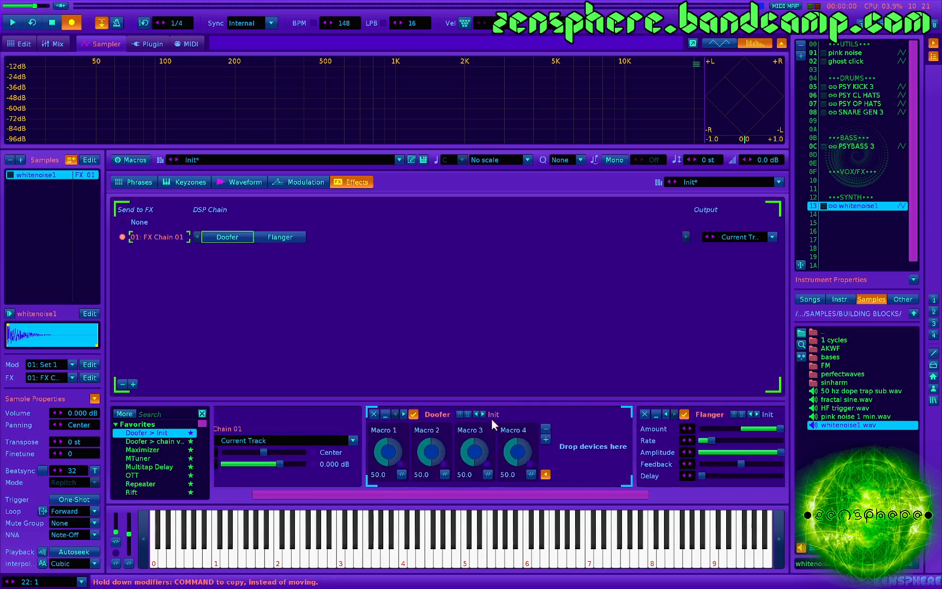
click(495, 414)
scroll(565, 507, down, 5)
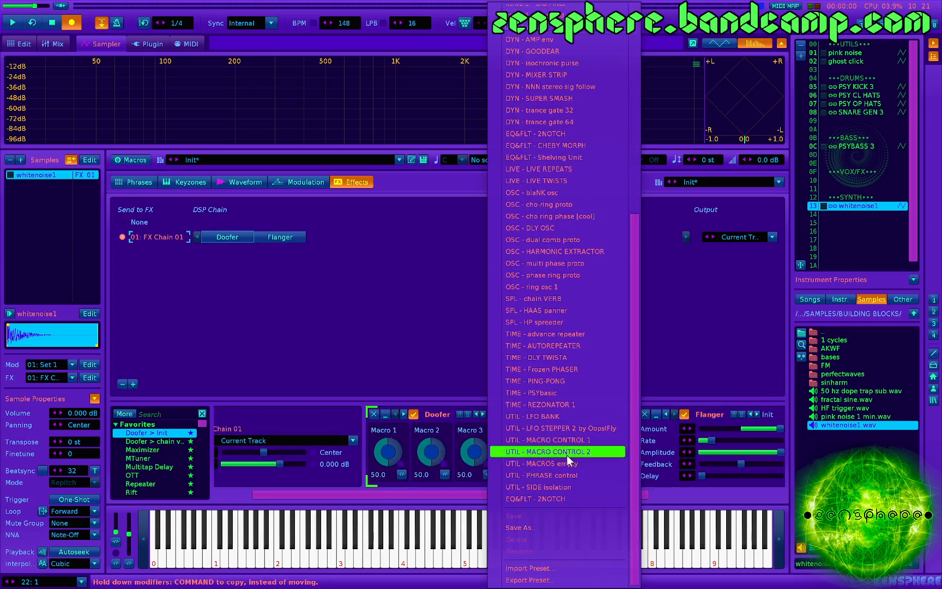
click(565, 416)
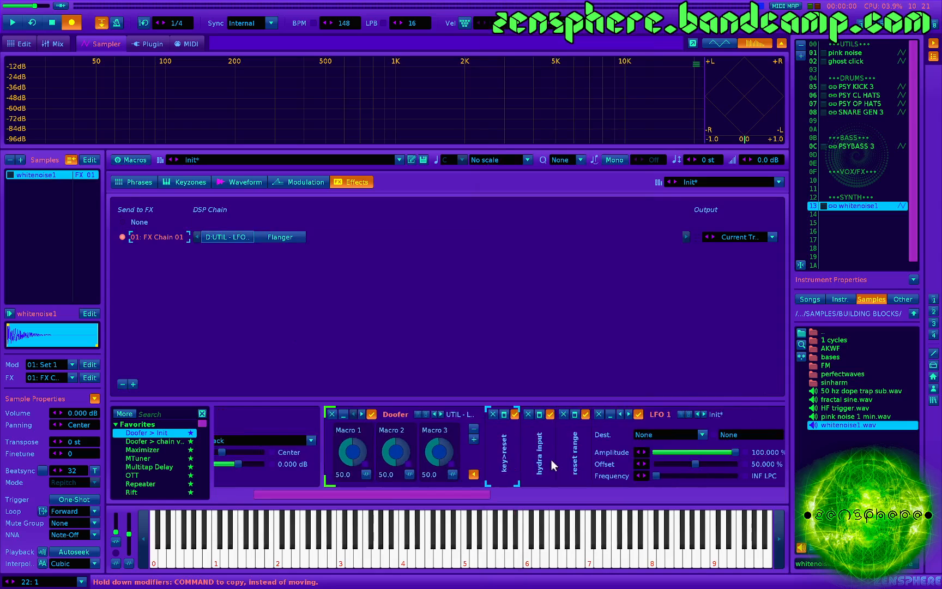
- Move the Flanger inside the Doofer just before LFO 1 and set its rate to 0 Hz
click(294, 238)
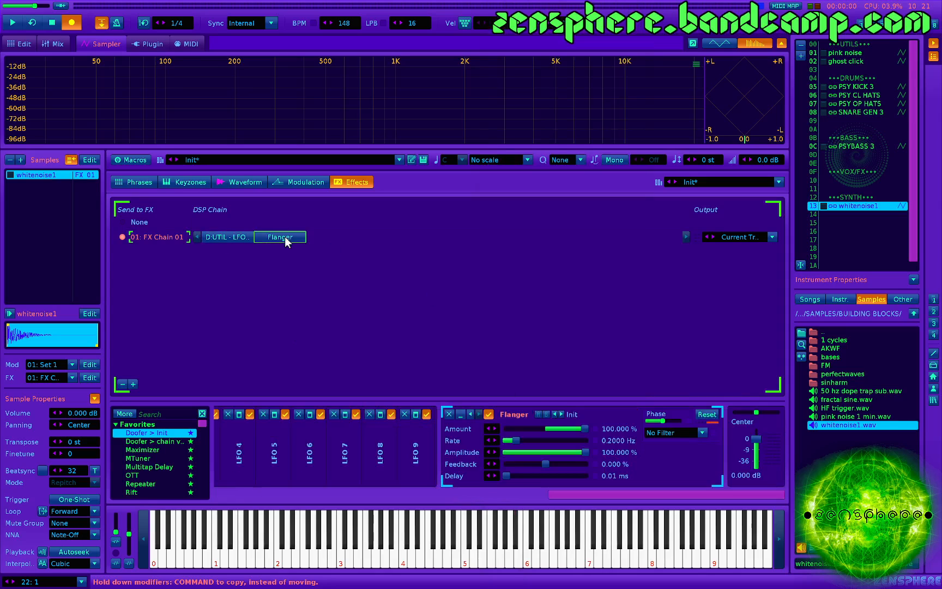
drag(288, 240, 314, 459)
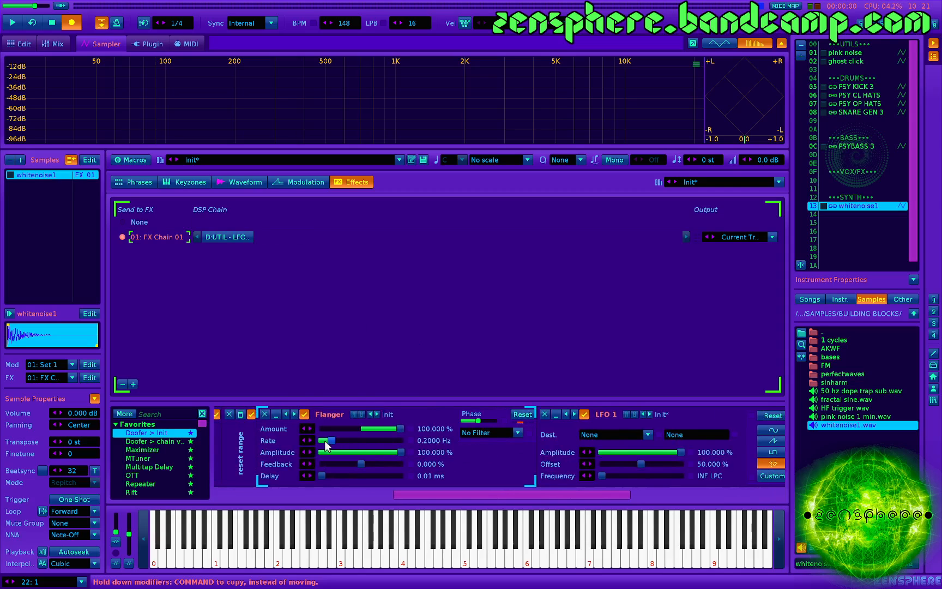
drag(331, 441, 321, 442)
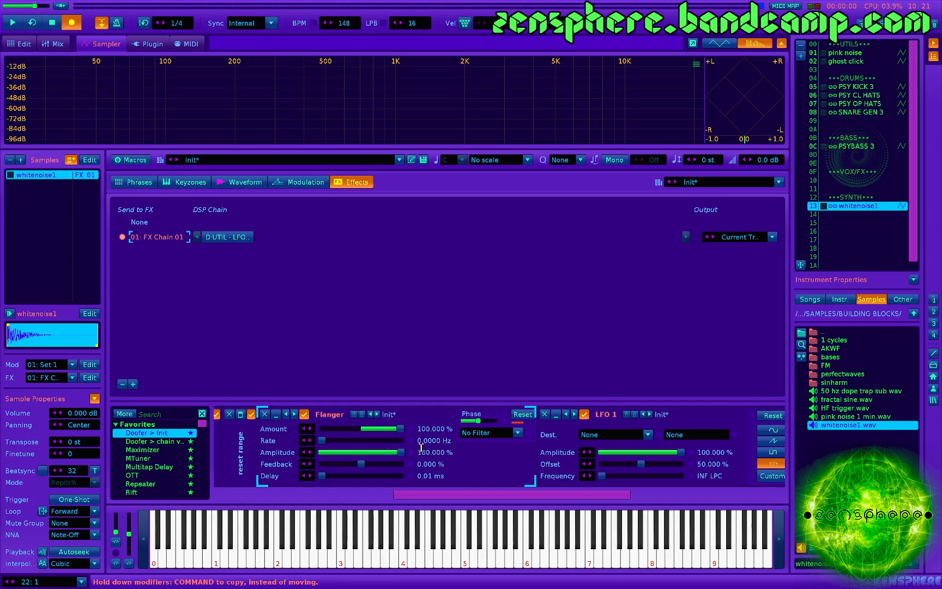
- Audition the noise burst and set the sample's loop mode to No Loop
key(z)
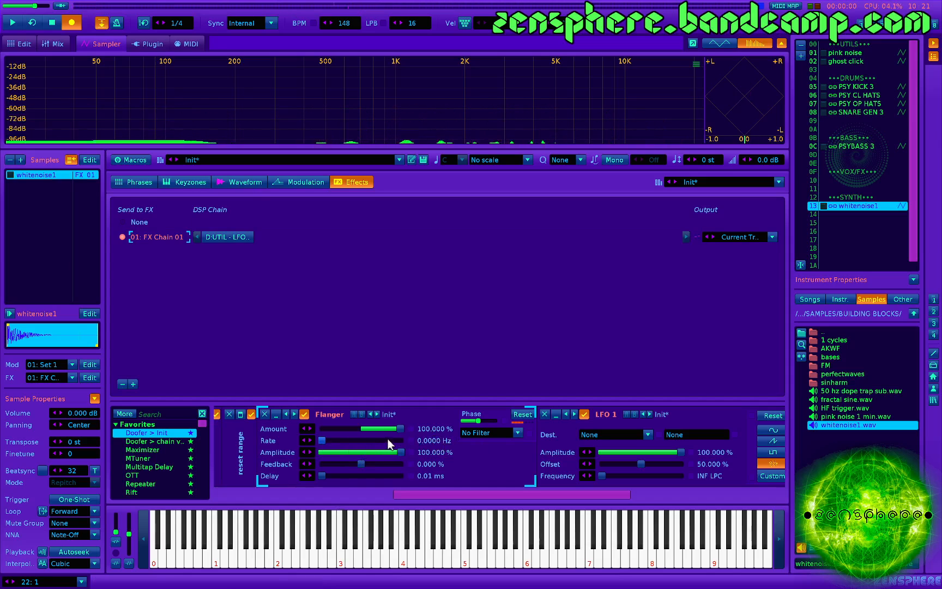
click(302, 180)
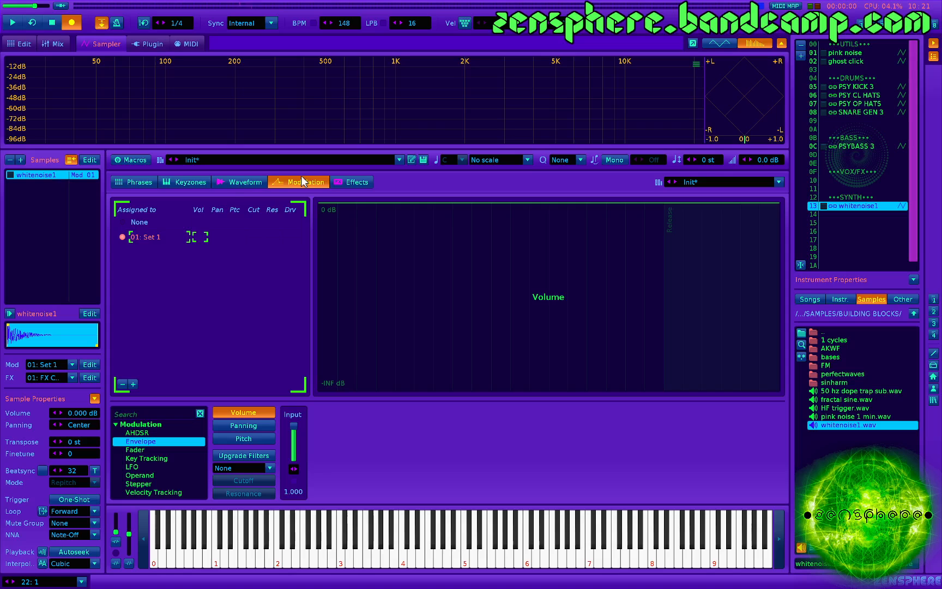
click(238, 183)
click(497, 489)
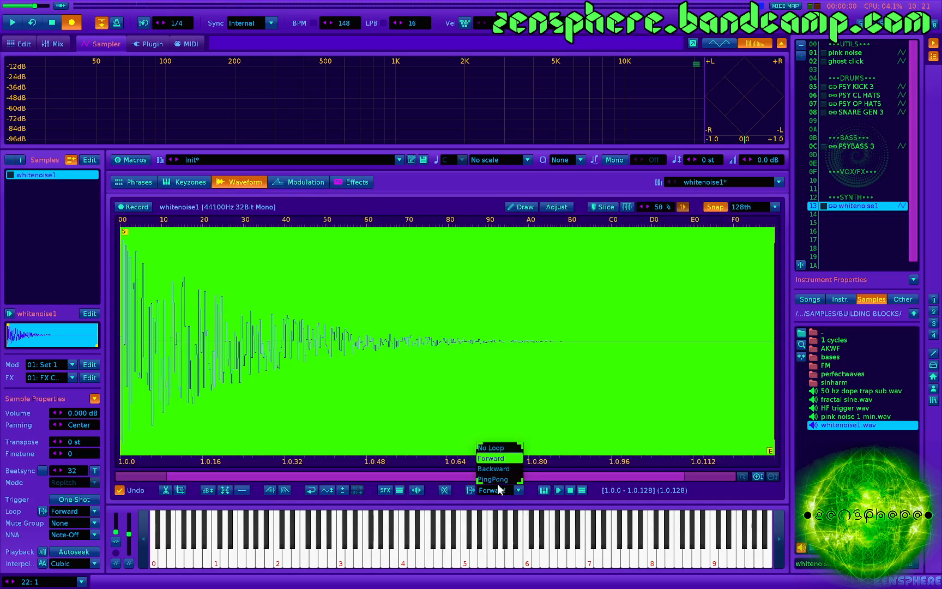
click(490, 448)
key(z)
- Raise the Flanger's feedback to about 97.8% and its delay to about 19.3 ms, and audition the resonance
click(355, 181)
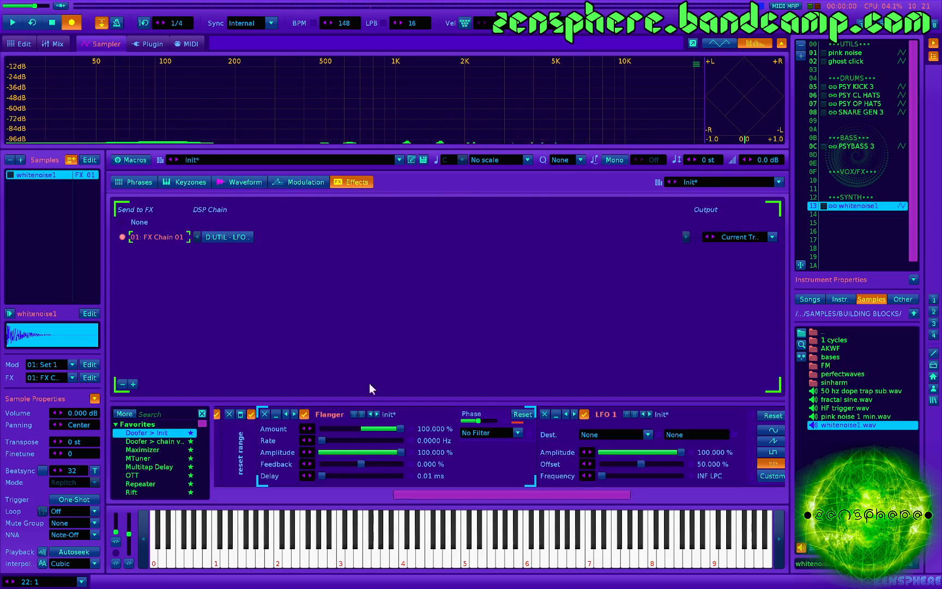
drag(334, 463, 356, 475)
key(z)
key(z)
key(z)
key(z)
key(z)
key(z)
key(z)
key(z)
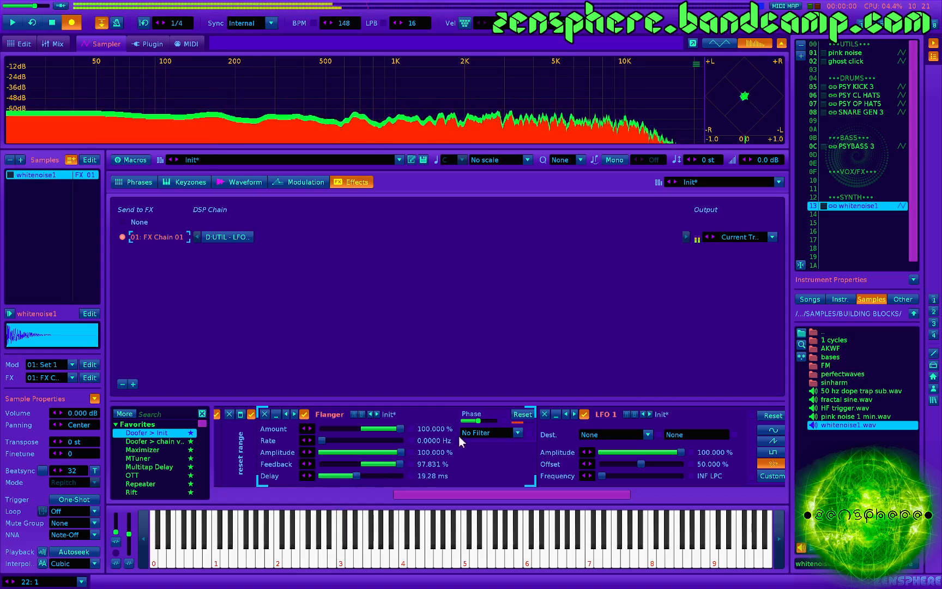
- Set the Flanger's phase to about 27.4° and its delay to about 3.24 ms, auditioning the changes
drag(478, 422, 466, 421)
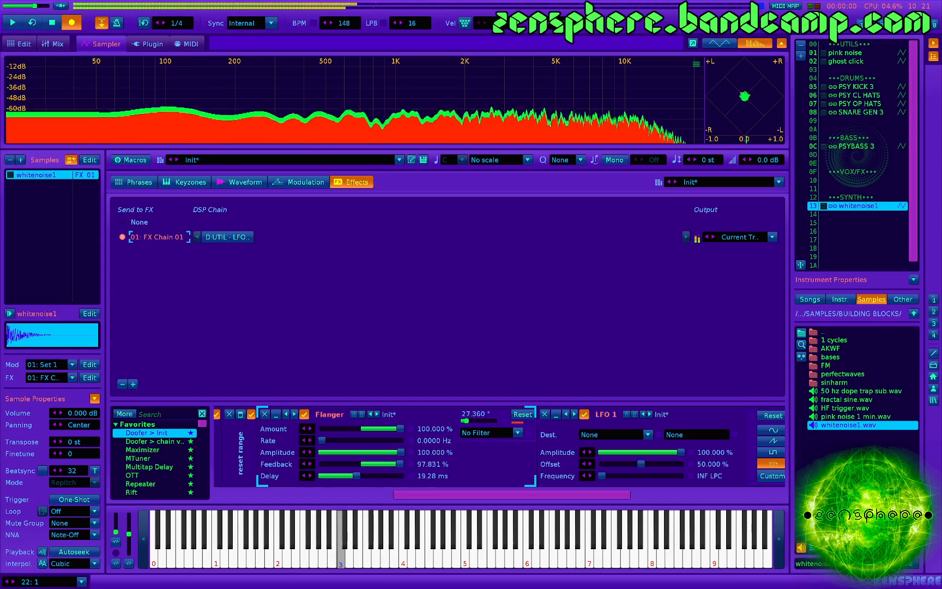
key(z)
drag(322, 476, 336, 477)
key(z)
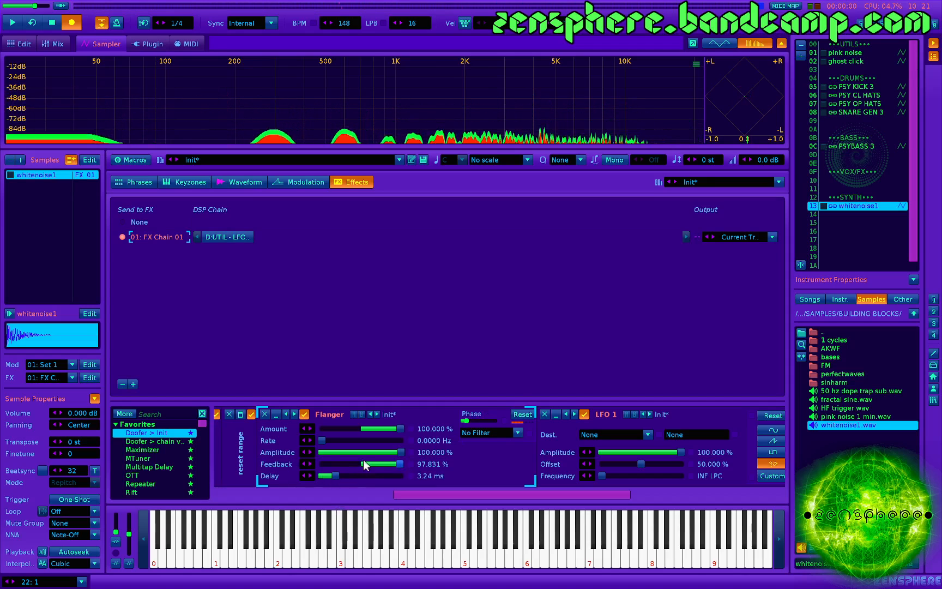
key(z)
- Raise the Flanger's rate to about 0.076 Hz, audition it, and set the delay to about 12.1 ms
mouse_move(322, 441)
mouse_down()
mouse_move(374, 441)
mouse_move(325, 441)
mouse_up()
key(z)
key(z)
key(z)
key(z)
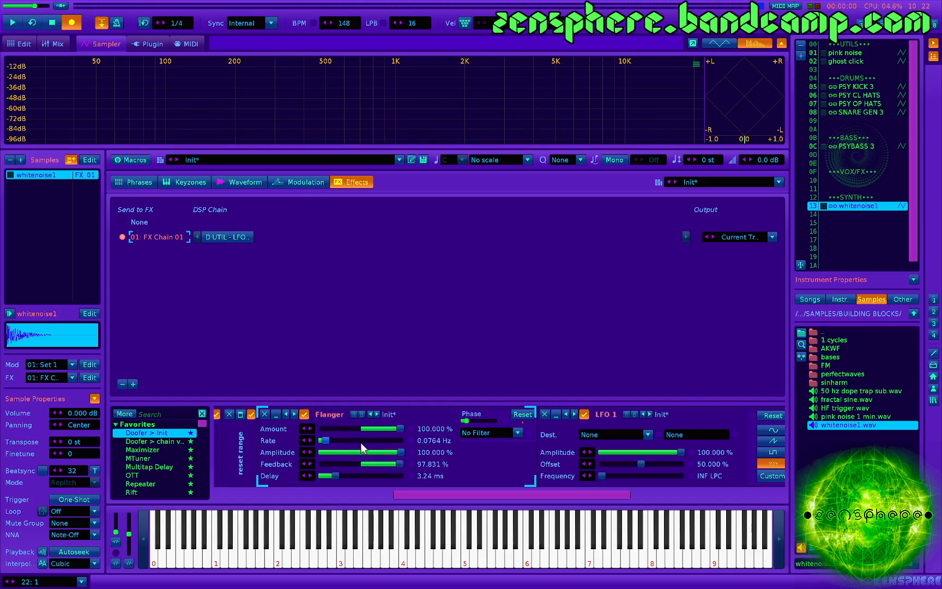
drag(332, 476, 347, 476)
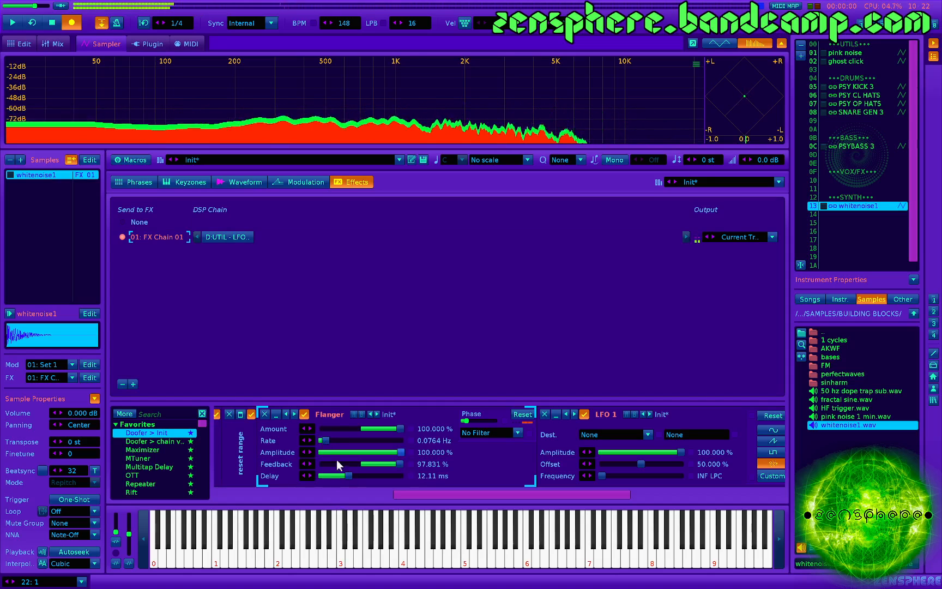
- Lower the Flanger's rate to 0.0120 Hz and set its phase to about 85.7°
drag(321, 440, 318, 440)
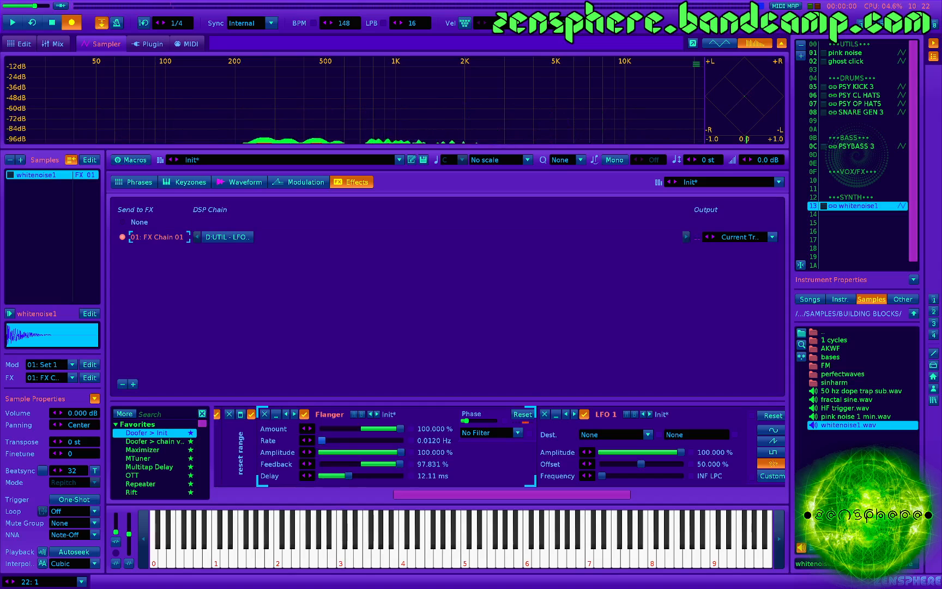
mouse_move(468, 418)
mouse_down()
mouse_move(495, 420)
mouse_move(463, 421)
mouse_move(477, 420)
mouse_up()
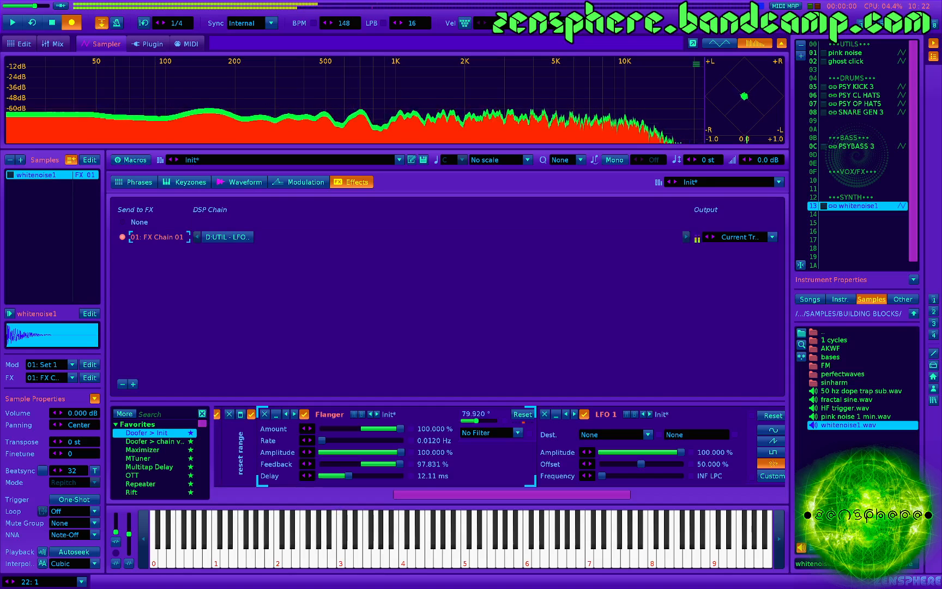
- Set the Flanger's filter to BP Clean, raise its resonance to a little over half, and lower its frequency while auditioning the noise burst
click(482, 433)
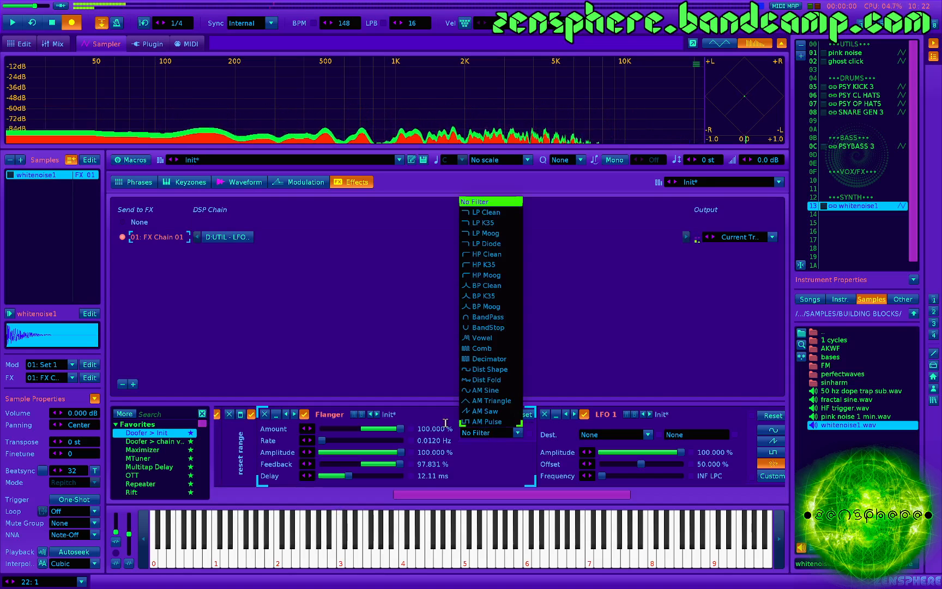
click(489, 285)
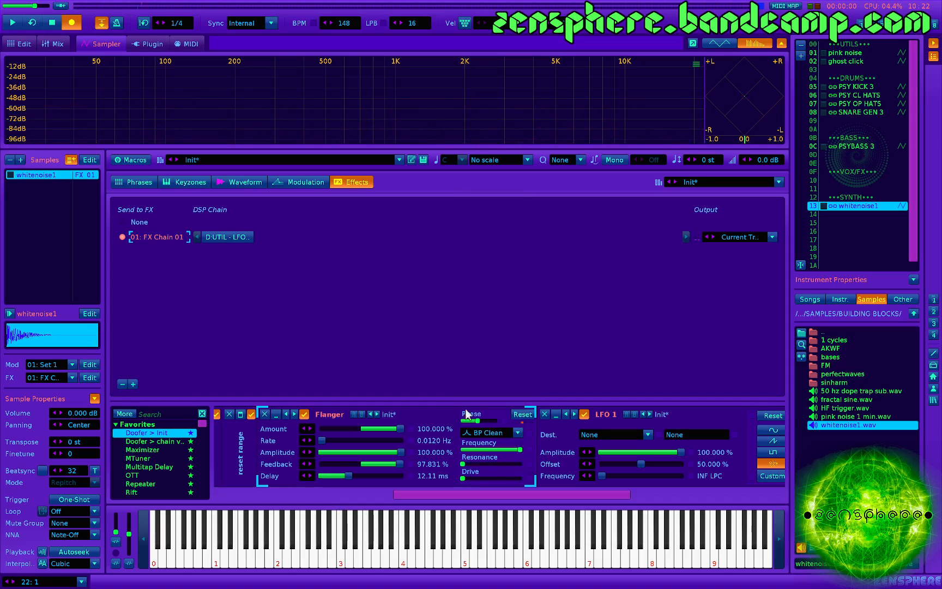
click(498, 463)
key(z)
key(z)
drag(512, 449, 475, 450)
key(z)
- Shorten the Flanger's delay to about 2.25 ms and audition the result repeatedly
key(z)
key(z)
key(z)
mouse_move(349, 476)
mouse_down()
mouse_move(325, 476)
mouse_move(375, 476)
mouse_move(333, 476)
mouse_up()
key(z)
key(z)
key(z)
key(z)
key(z)
key(z)
key(z)
key(z)
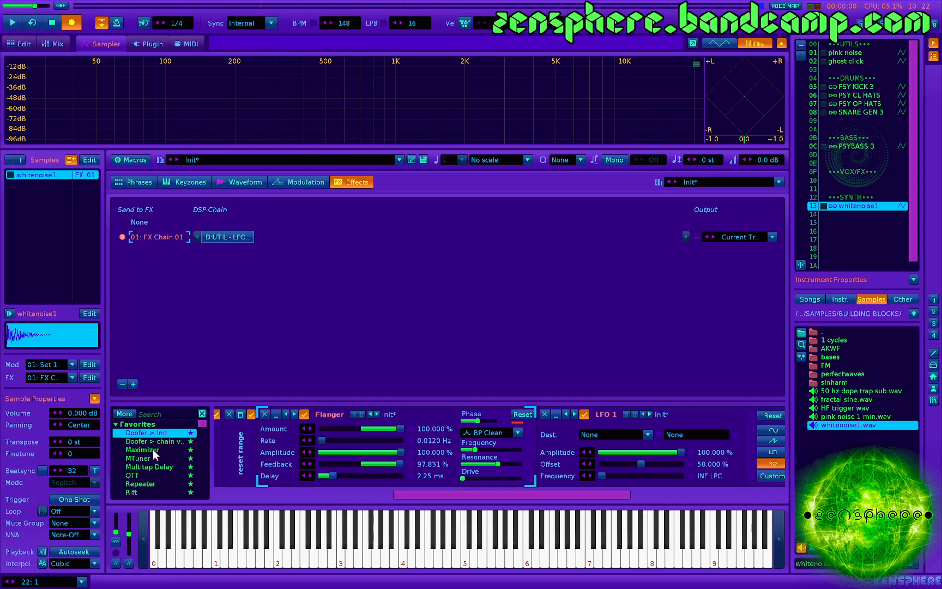
- Insert a Key Tracker before the Flanger and map it to the Flanger's Delay, from 28.73 ms minimum to 0.00 ms maximum
scroll(147, 475, down, 3)
drag(147, 475, 268, 475)
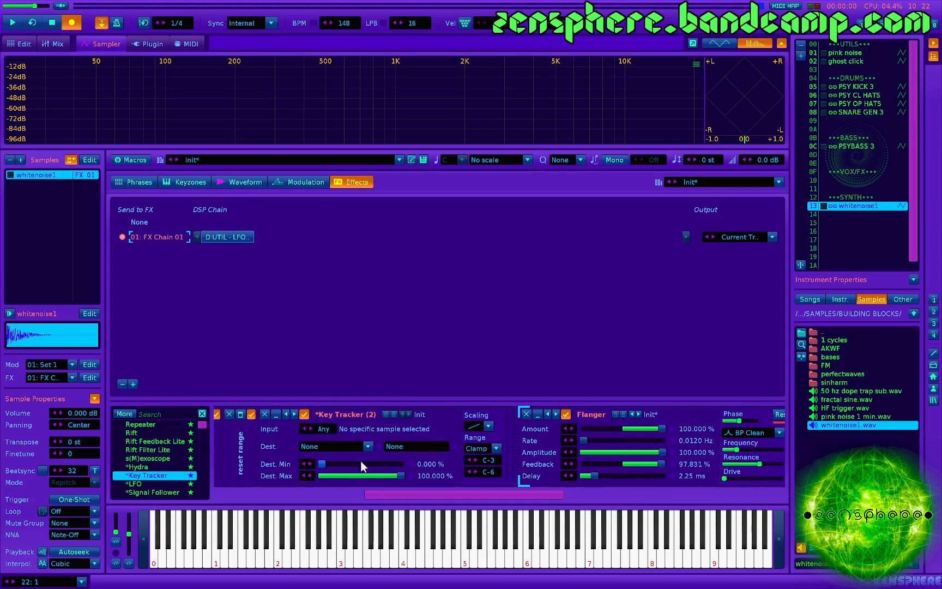
click(329, 447)
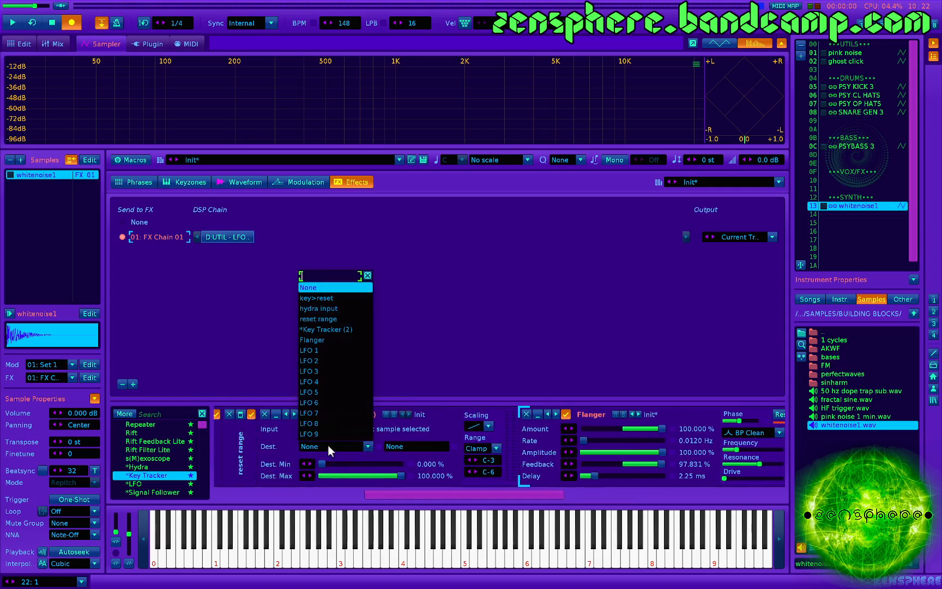
click(324, 339)
click(413, 444)
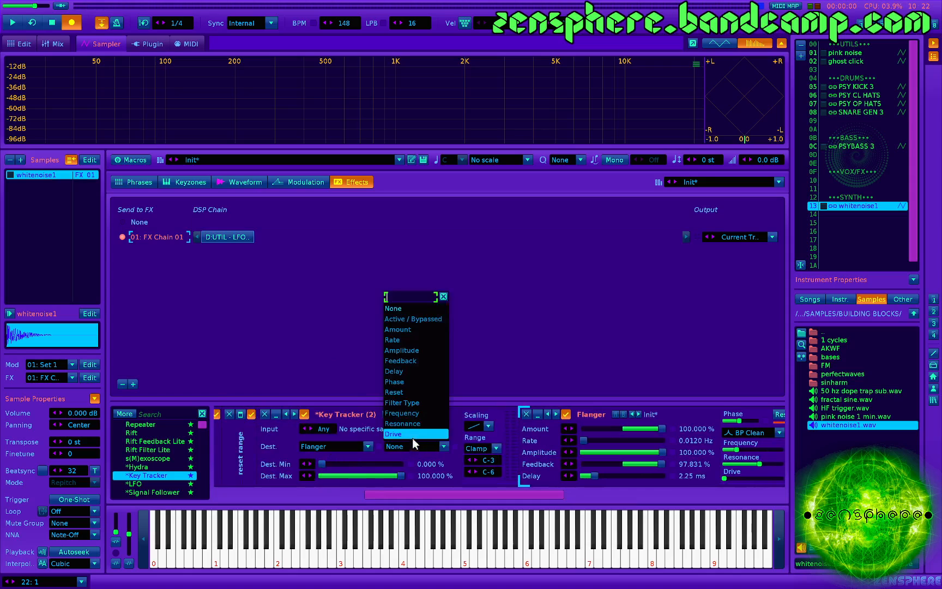
click(405, 371)
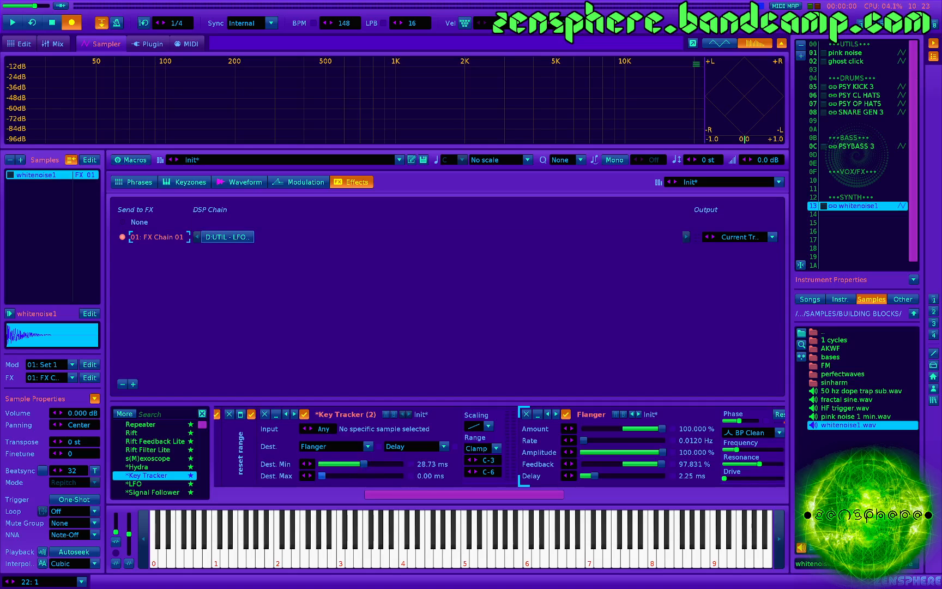
- Widen the Key Tracker's note range to C-0 through B-9 and audition different notes
key(z)
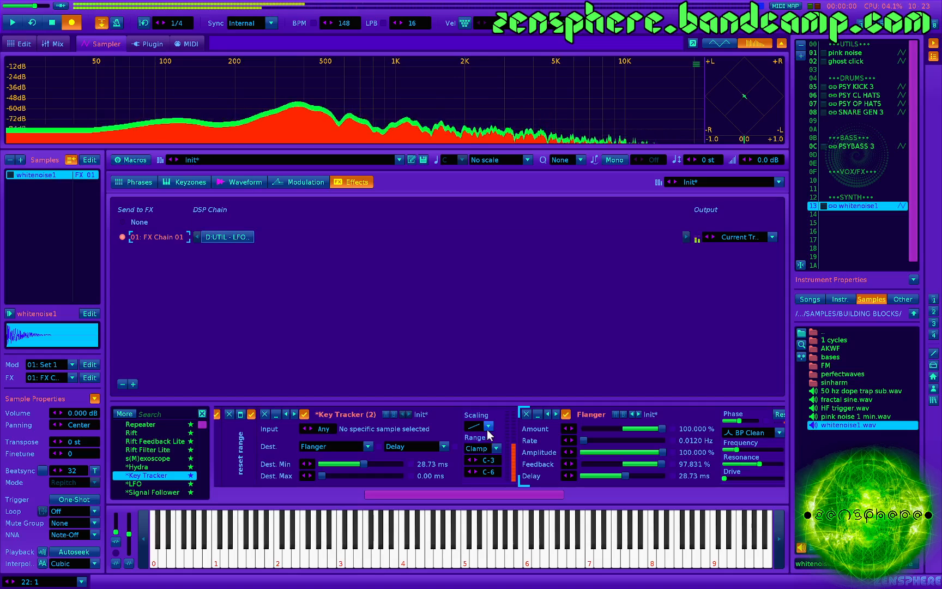
key(x)
mouse_move(492, 461)
mouse_down()
mouse_move(492, 450)
mouse_move(493, 469)
mouse_up()
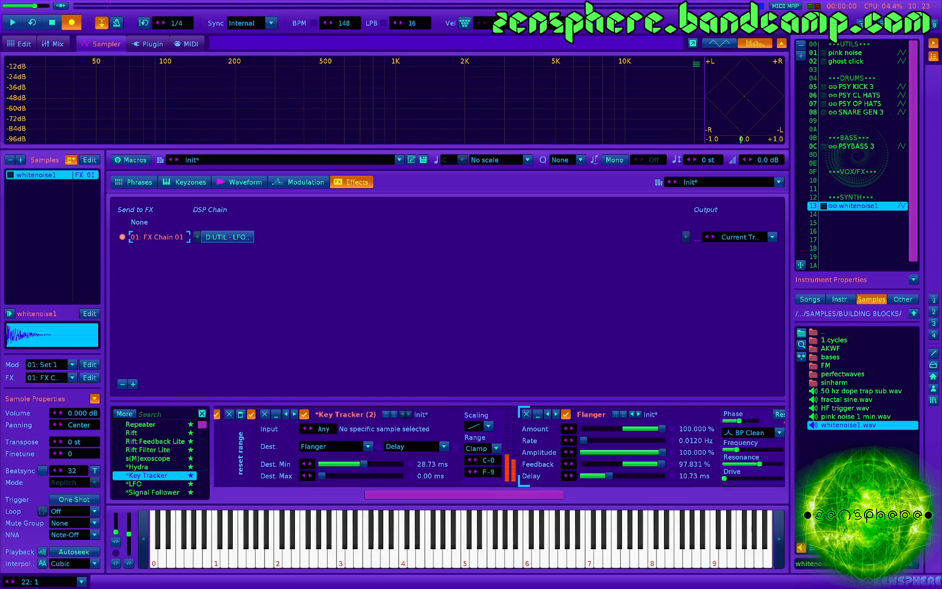
key(b)
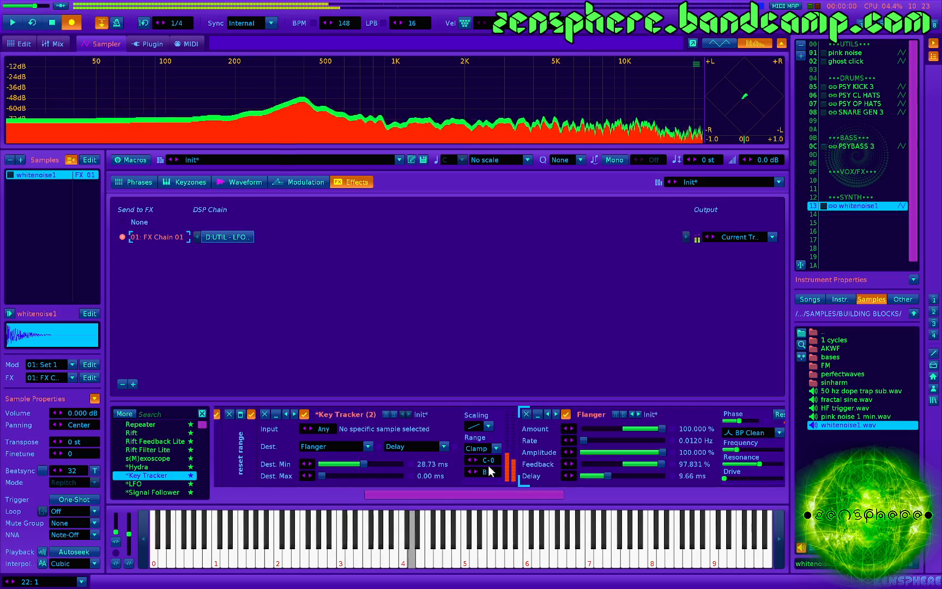
key(z)
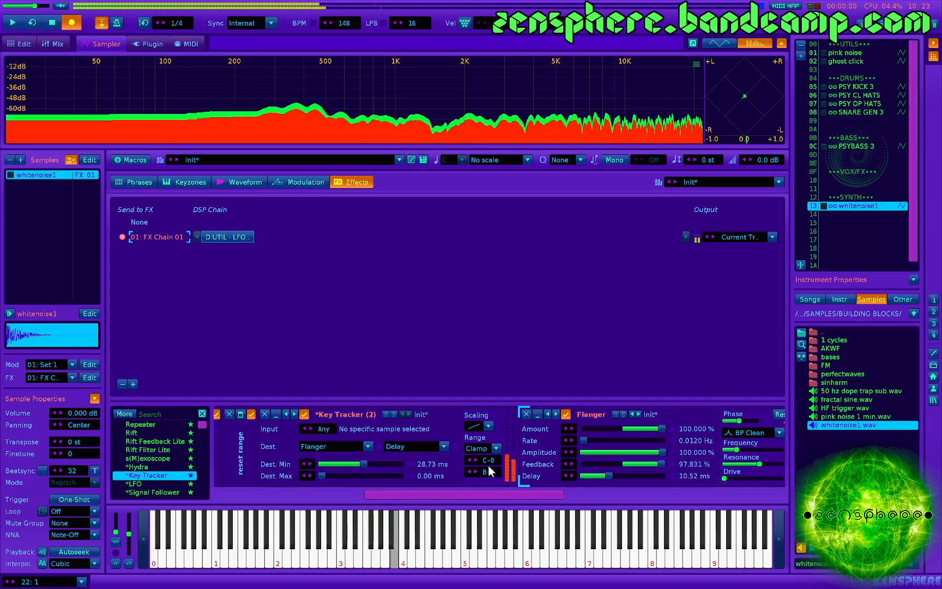
key(m)
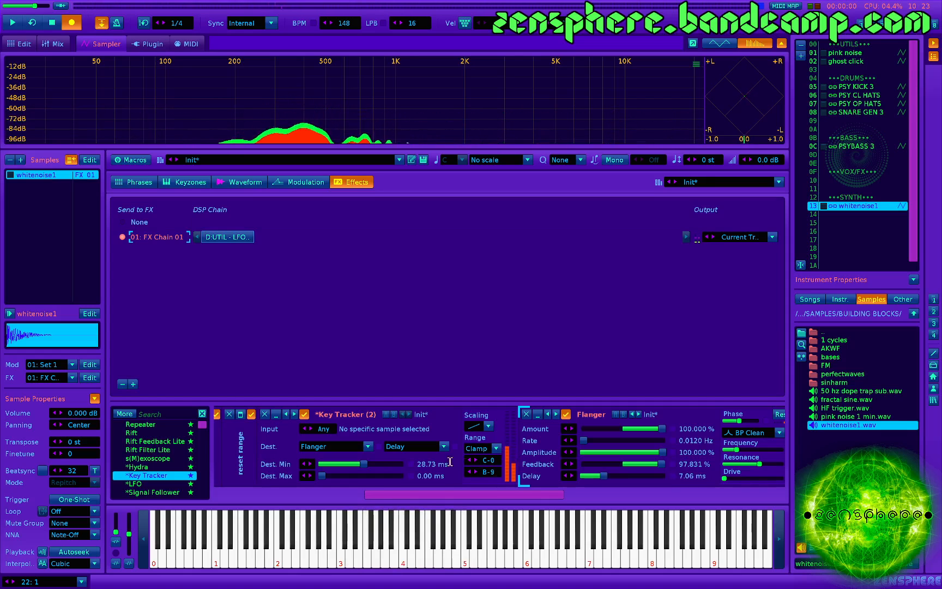
- Set the Key Tracker's Dest. Min to 25.00 ms and audition notes an octave apart
drag(368, 463, 365, 463)
key(q)
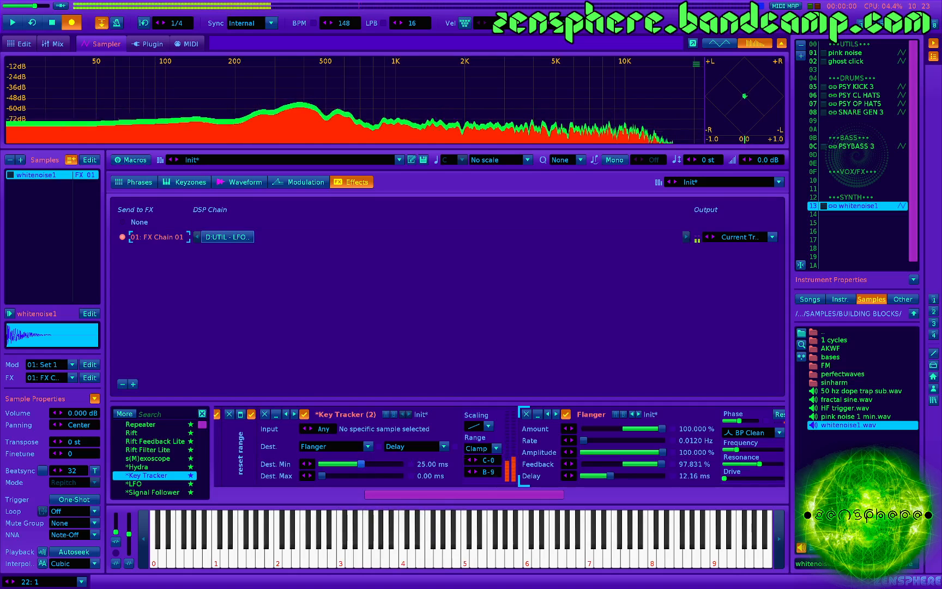
key(z)
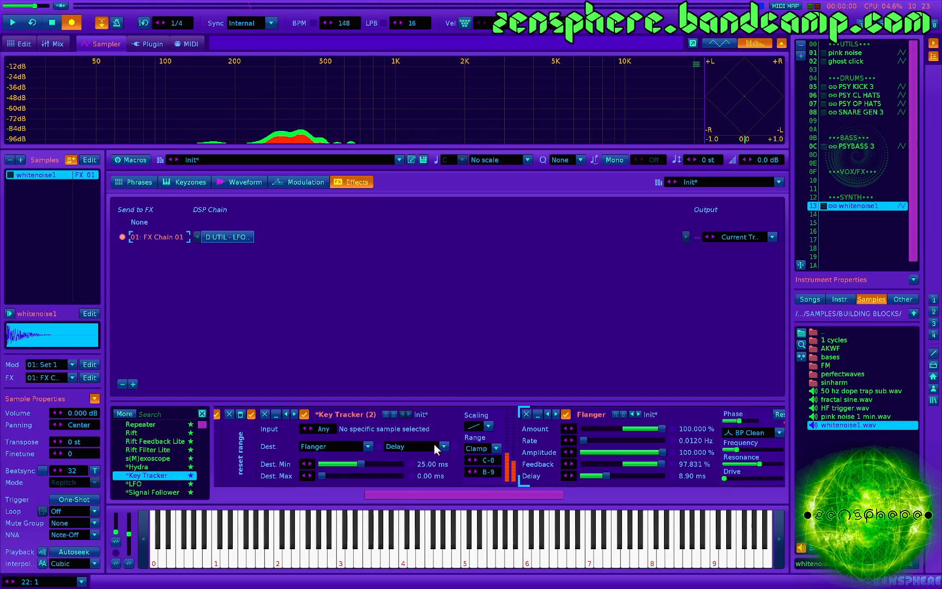
- Set the Flanger's feedback to 99% and its rate to 0.0180 Hz, auditioning notes across two octaves
scroll(447, 443, down, 3)
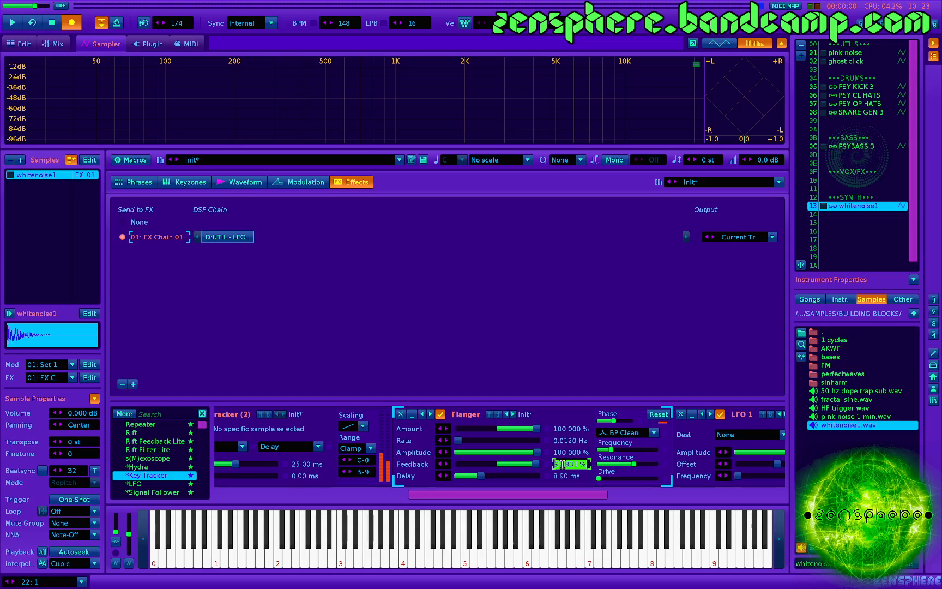
key(q)
key(z)
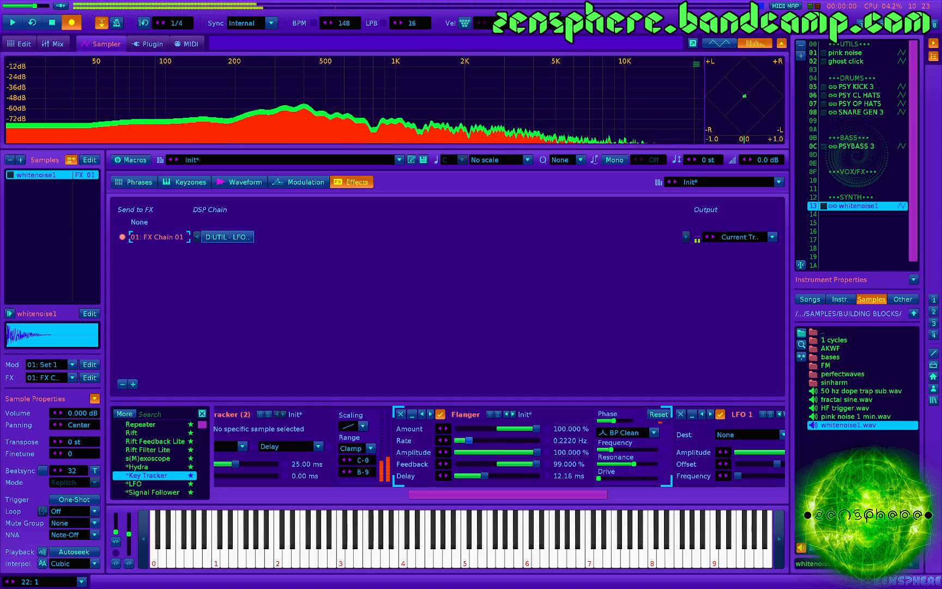
key(z)
drag(474, 441, 458, 441)
key(z)
key(q)
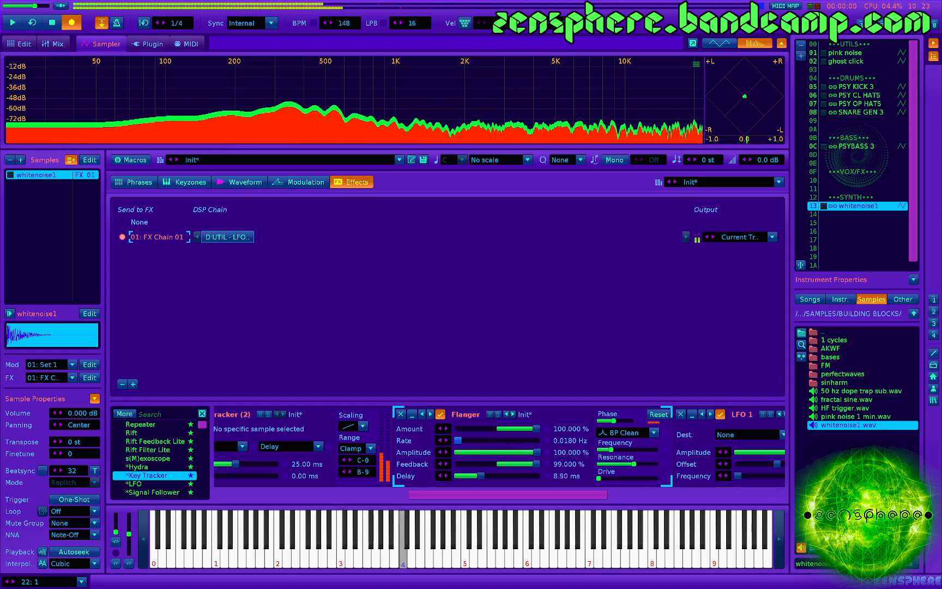
key(z)
key(q)
key(x)
key(w)
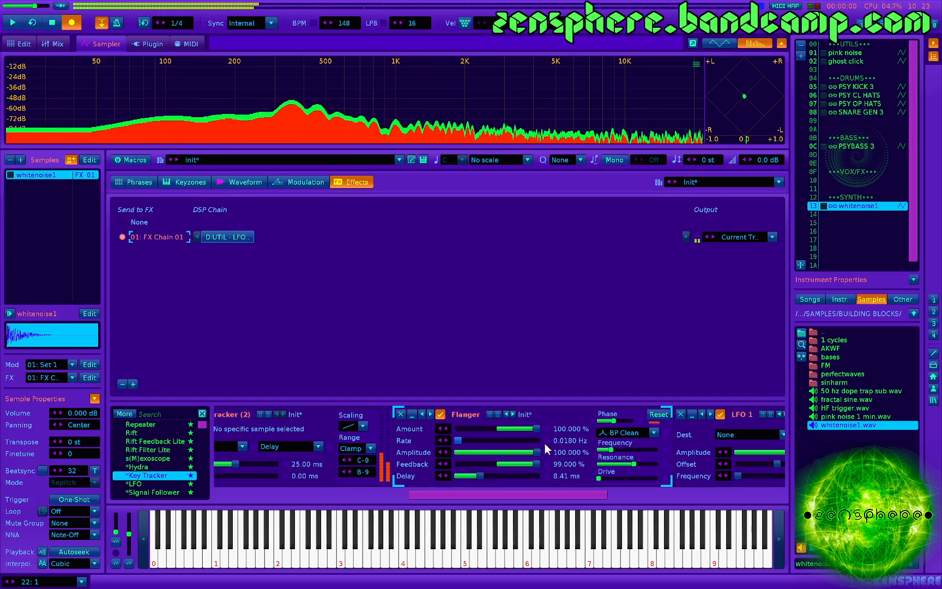
- Sweep the frequency of the Flanger's BP Clean filter up and down while auditioning low and high notes
key(z)
key(z)
key(q)
key(q)
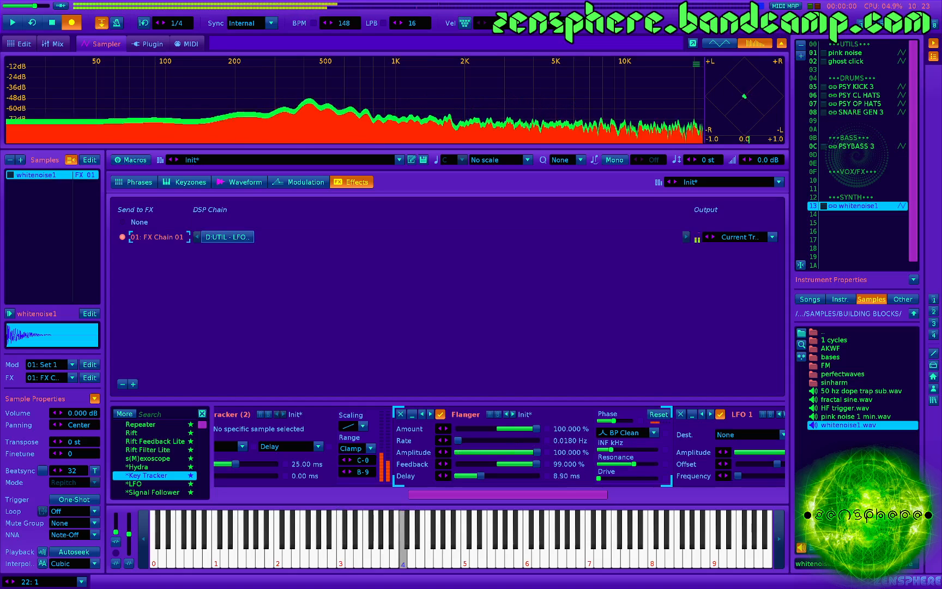
drag(611, 450, 613, 450)
key(q)
key(x)
key(q)
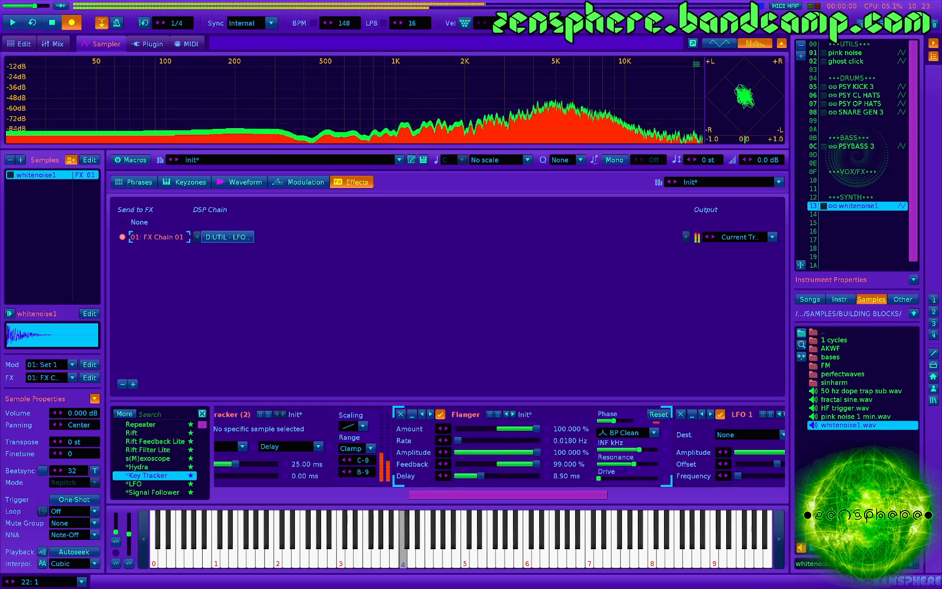
key(q)
drag(613, 449, 603, 450)
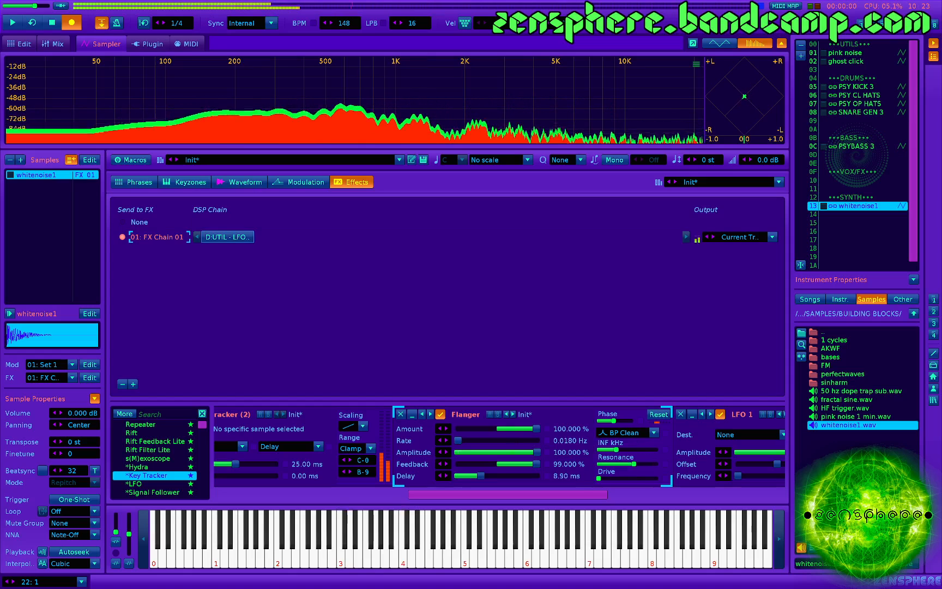
key(q)
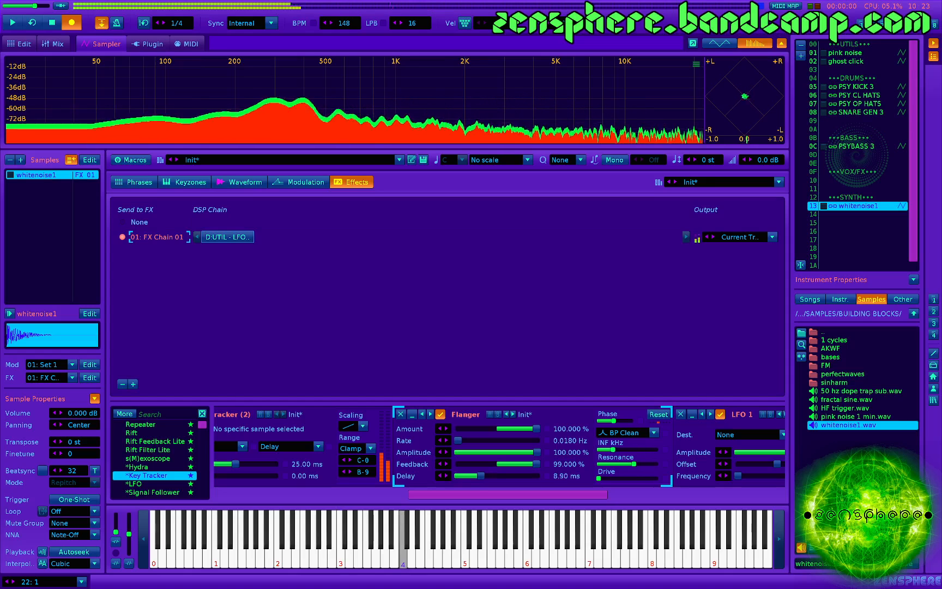
- Try the AM Sine filter in the Flanger with its note raised to about F#8, and audition it
click(627, 432)
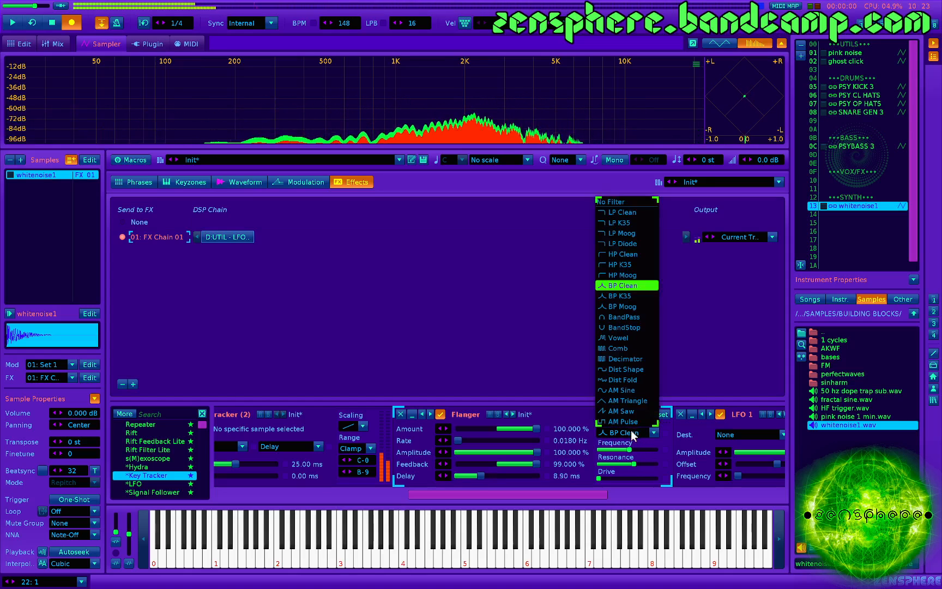
click(623, 390)
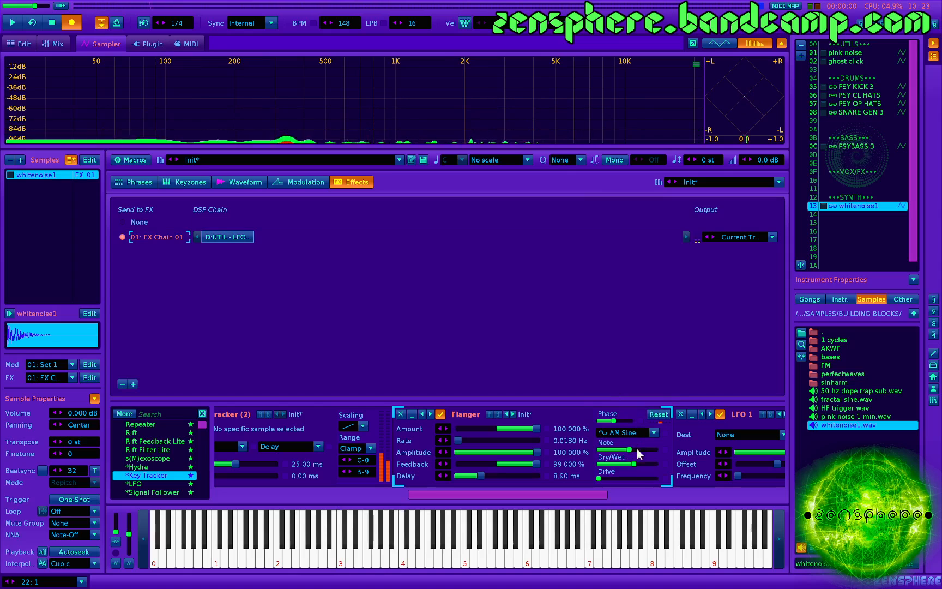
drag(634, 450, 644, 450)
key(z)
key(q)
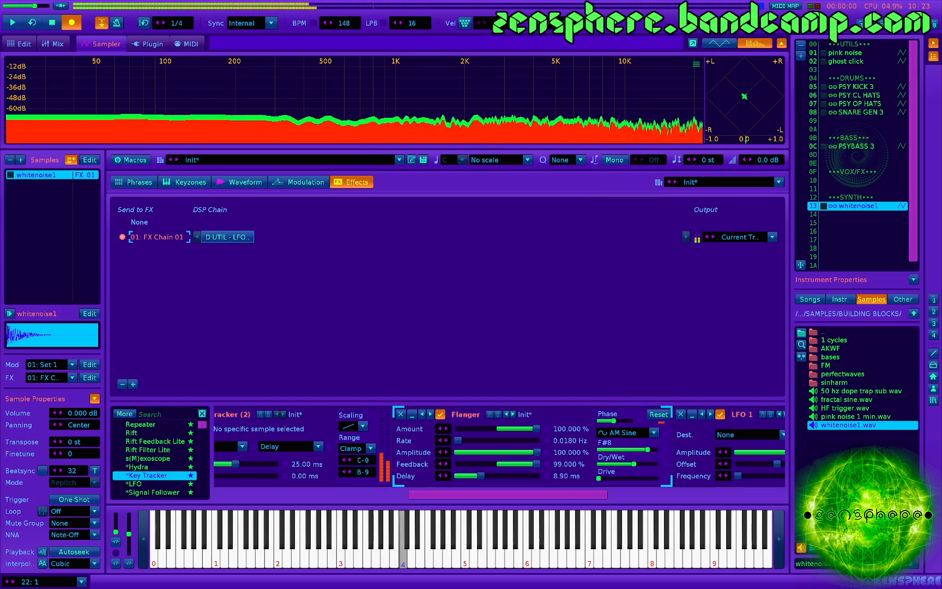
- Switch the Flanger's filter to Vowel, set the vowel amount to about 27.9%, and audition the sound
click(626, 434)
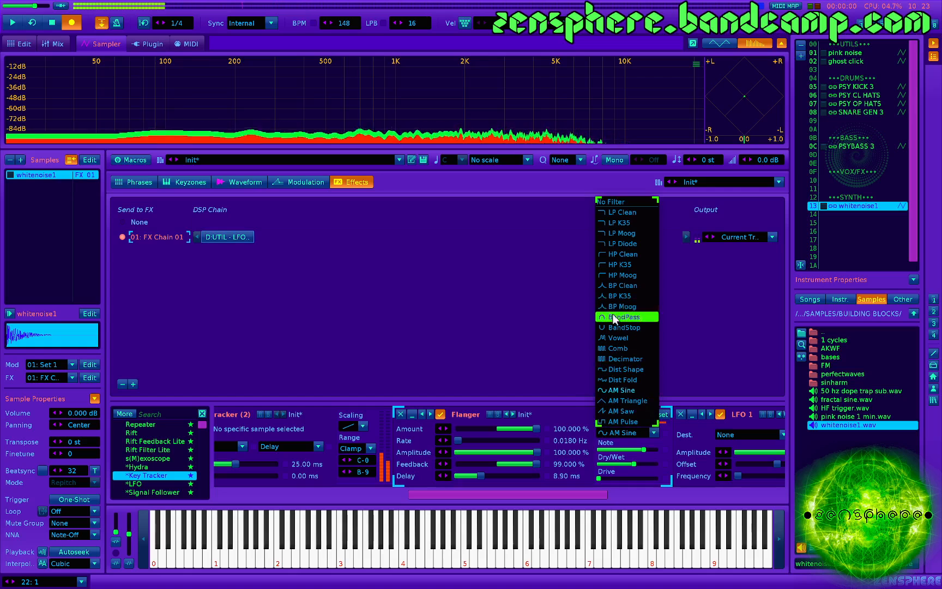
click(619, 338)
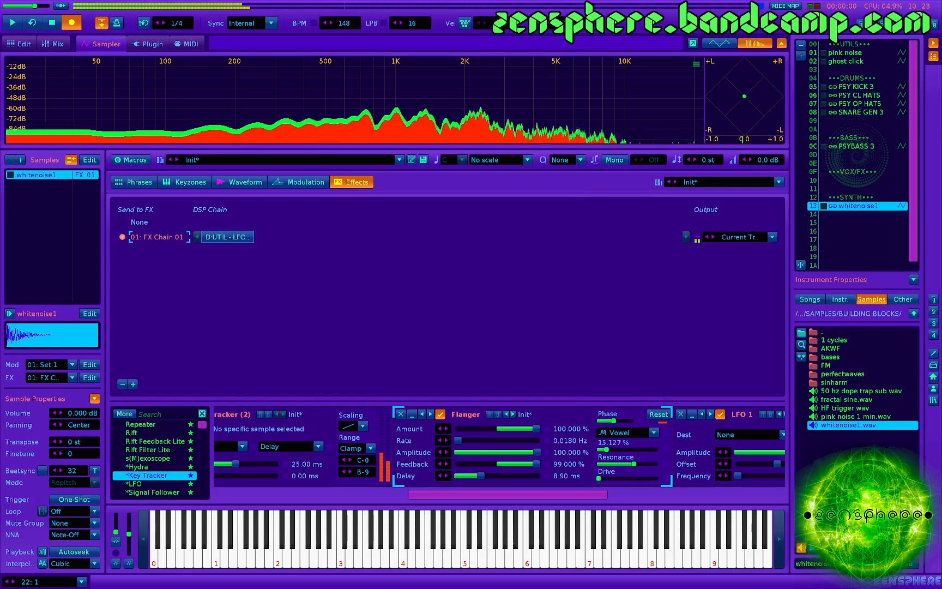
key(z)
drag(618, 450, 613, 450)
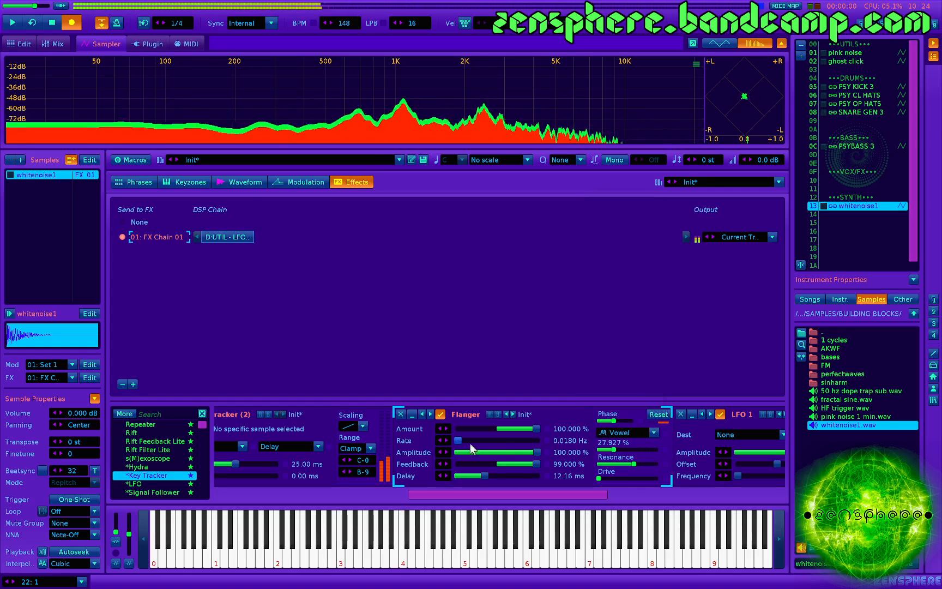
key(z)
scroll(434, 443, up, 3)
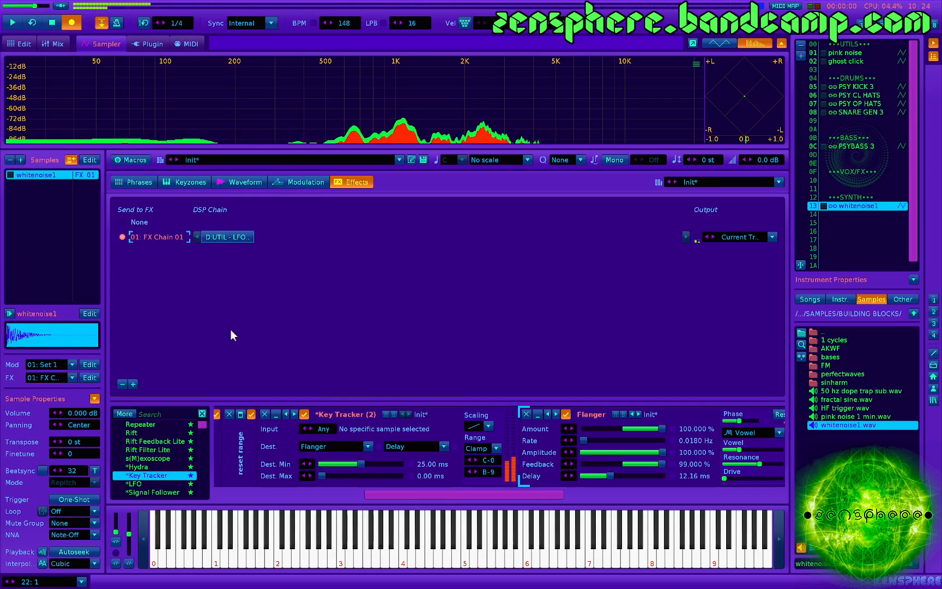
- Add an AHDSR envelope to the sample's volume modulation with an attack of about 7.8 ms, and return to the effects chain
click(297, 183)
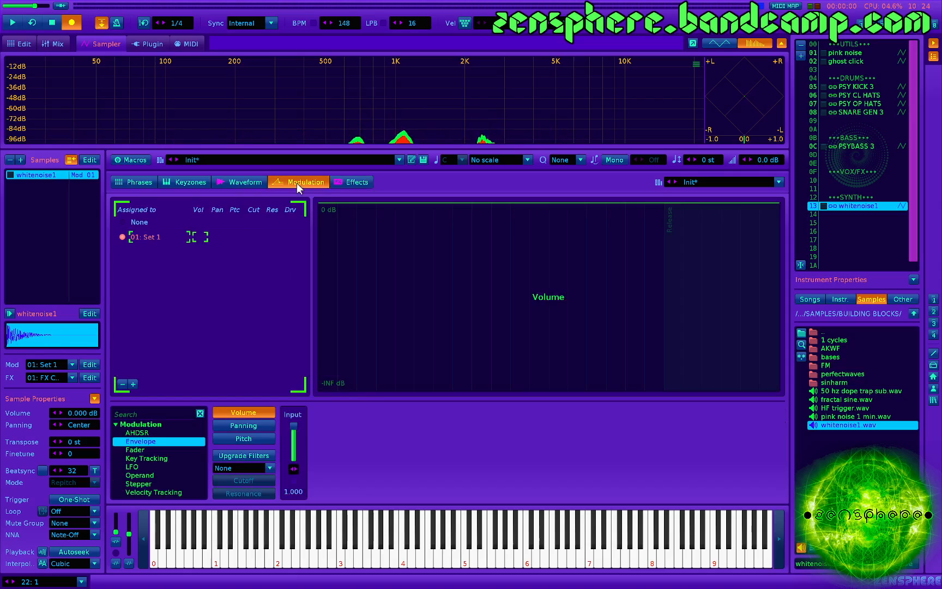
double_click(136, 433)
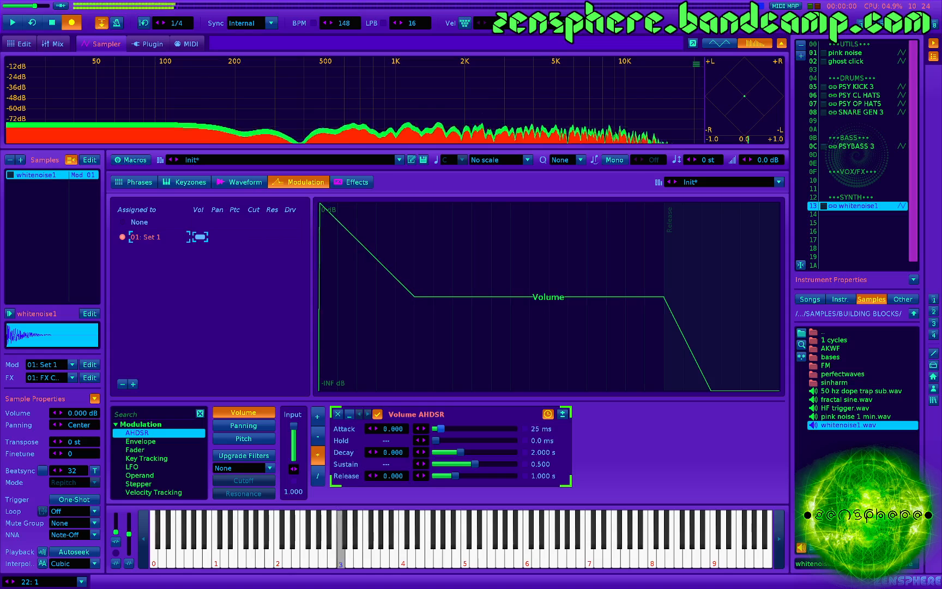
drag(441, 429, 440, 428)
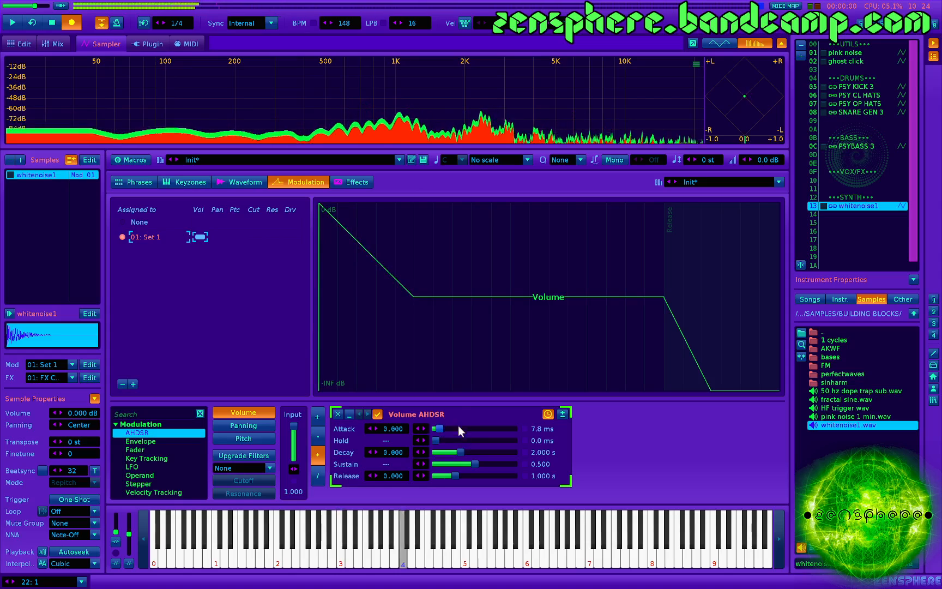
click(357, 182)
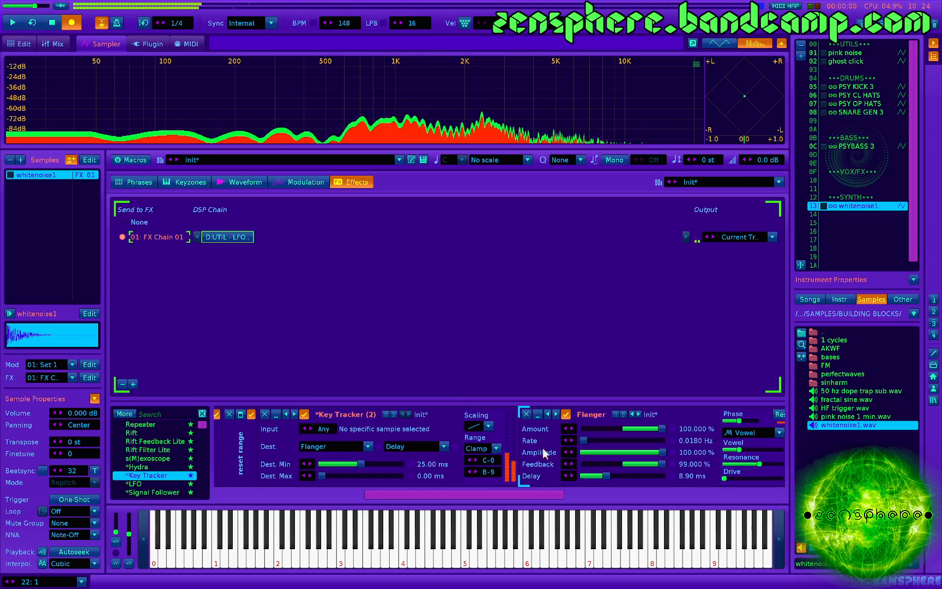
- Raise the Flanger's rate to 1.23 Hz and its vowel amount to about 45.6%, and switch its filter to BP Clean
drag(584, 441, 647, 441)
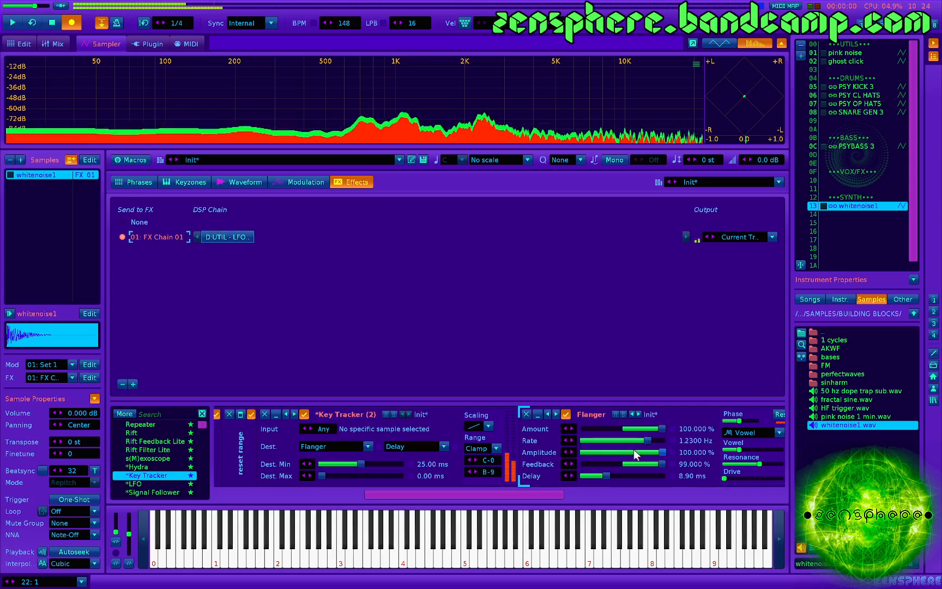
scroll(634, 450, down, 2)
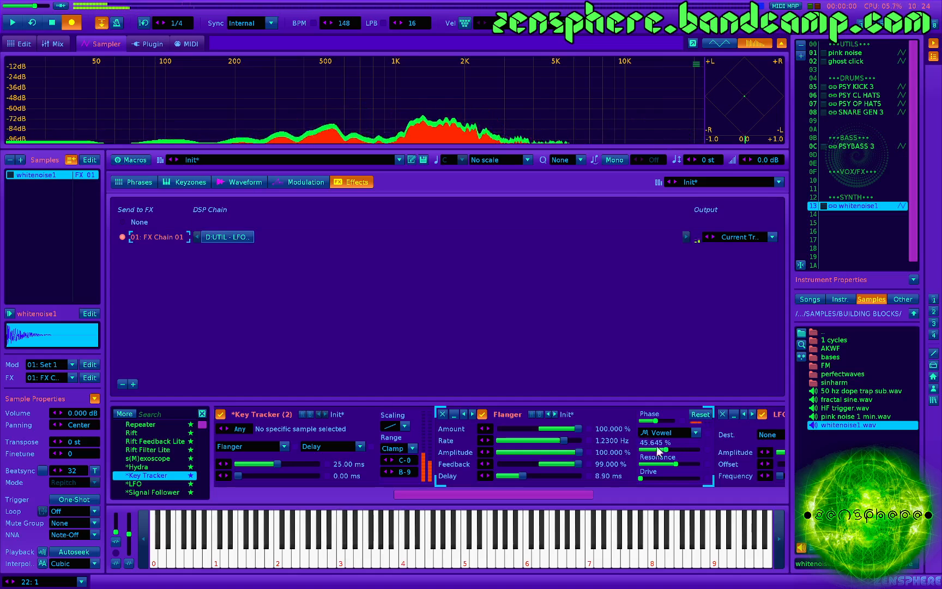
click(649, 432)
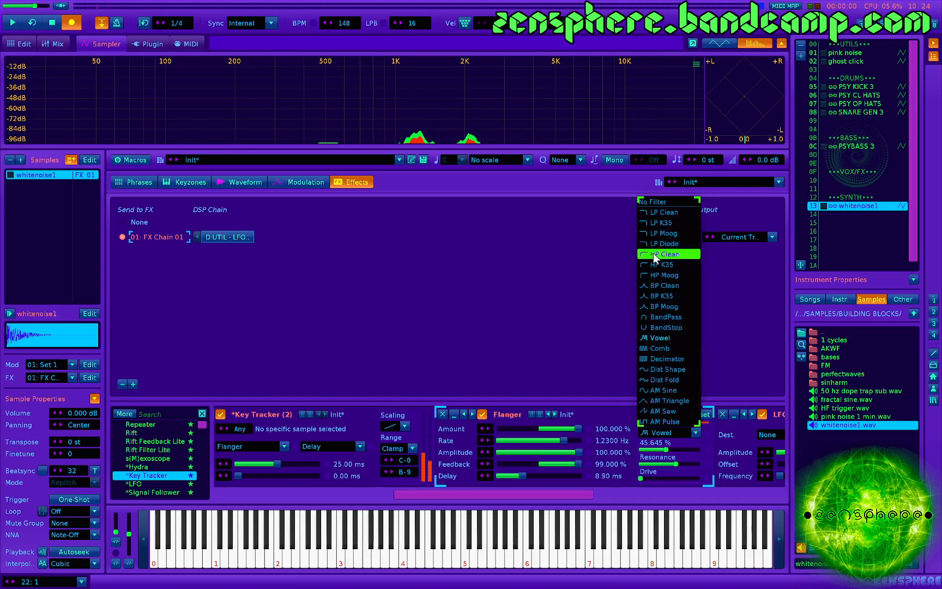
click(657, 285)
- Remove the Flanger from the effects chain and insert a Phaser in its place before LFO 1
scroll(457, 434, right, 3)
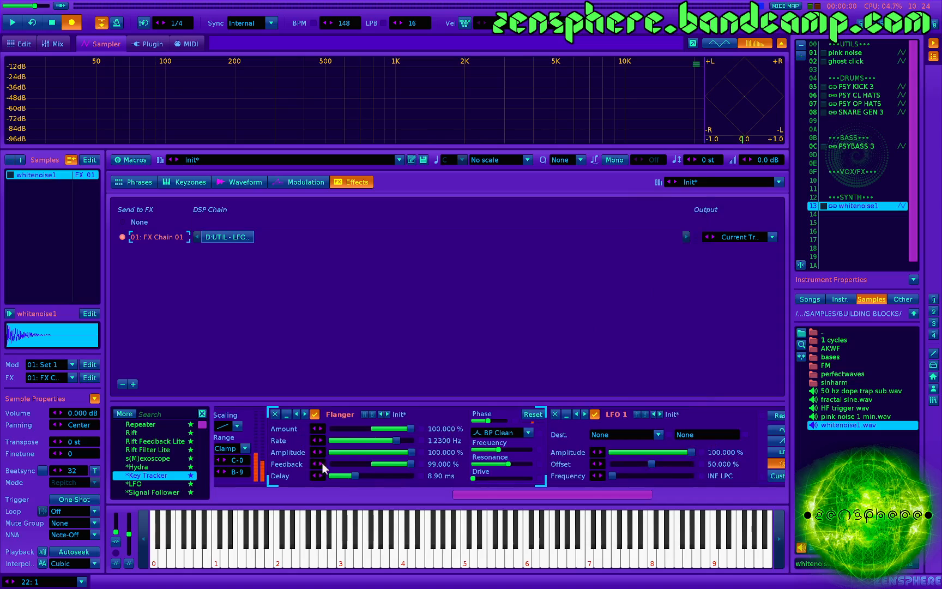
click(275, 414)
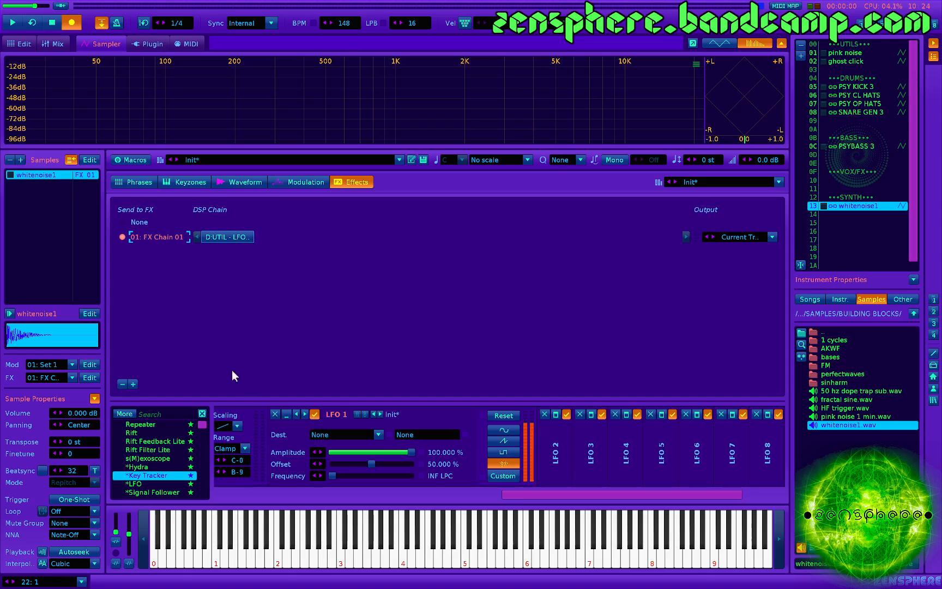
scroll(199, 448, up, 10)
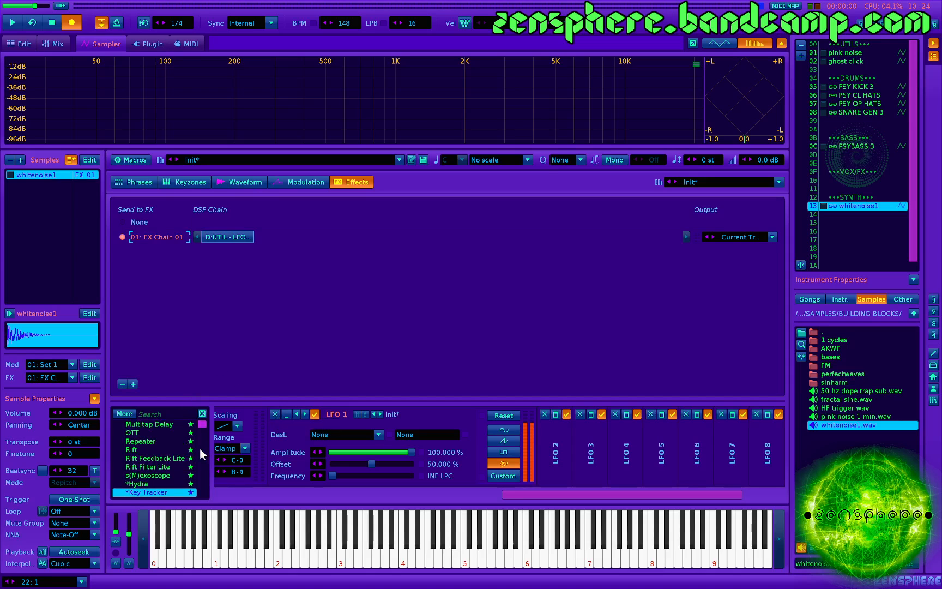
scroll(147, 447, down, 7)
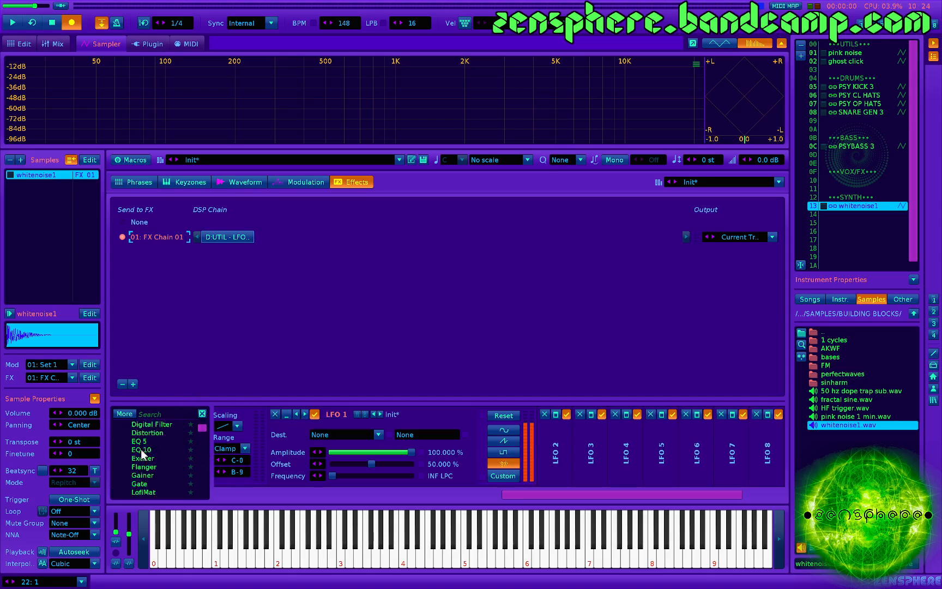
drag(143, 466, 183, 467)
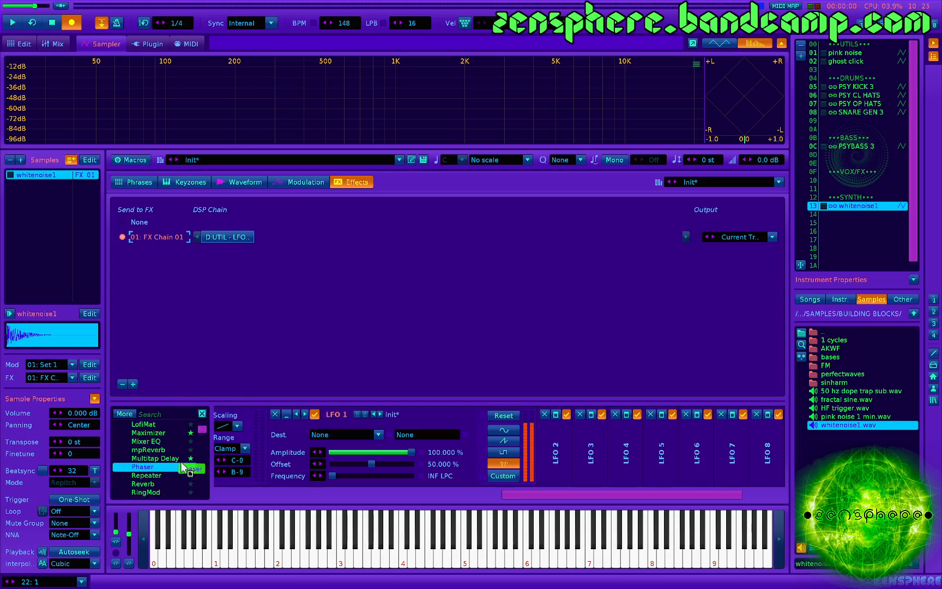
drag(253, 451, 252, 452)
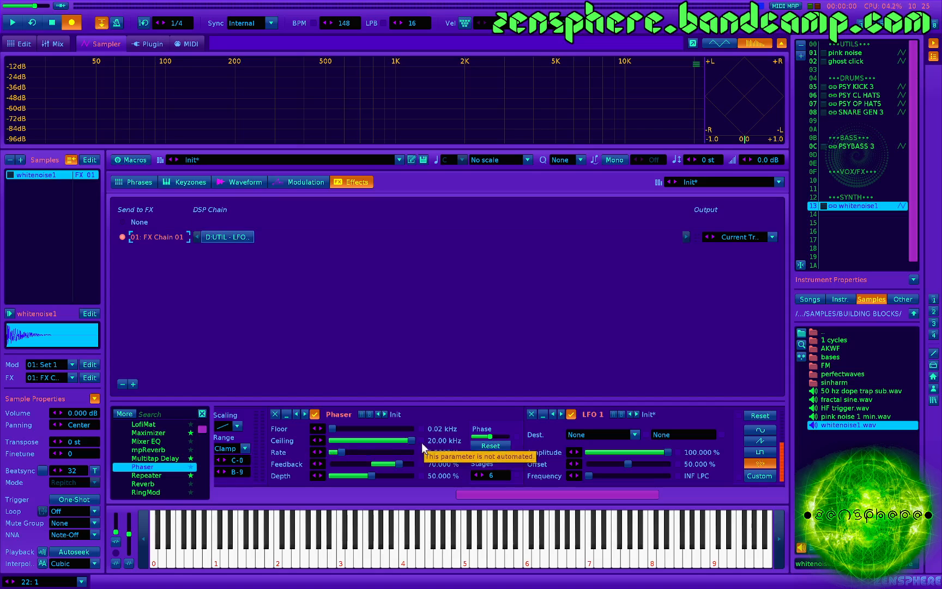
- Audition the Phaser with its feedback at about 99.6%, and again with the feedback swept down to -100%
key(z)
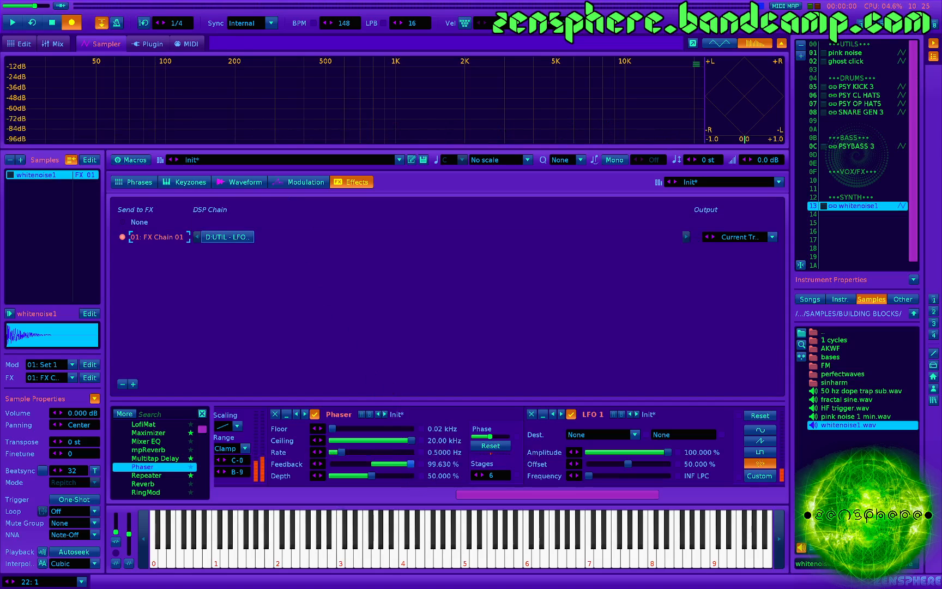
key(z)
drag(411, 464, 331, 464)
key(z)
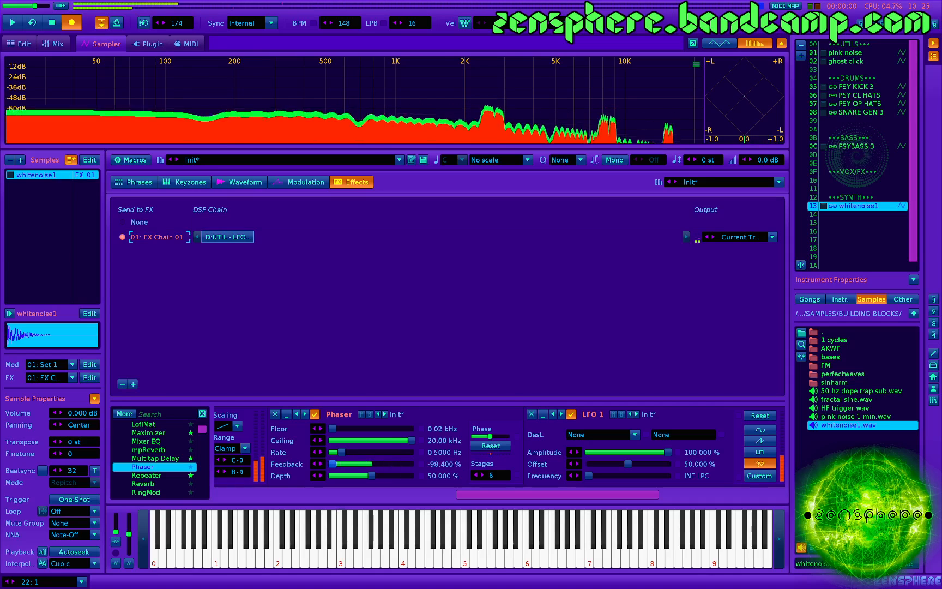
key(z)
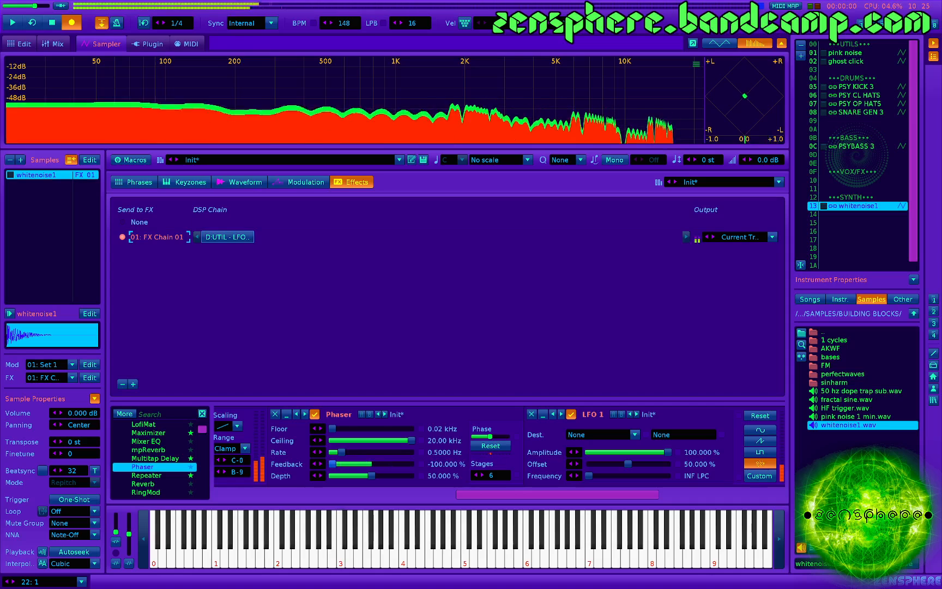
- Set the Phaser's feedback to about 97.6% and its rate to 0.01 Hz, and audition the sound
drag(332, 465, 410, 464)
key(z)
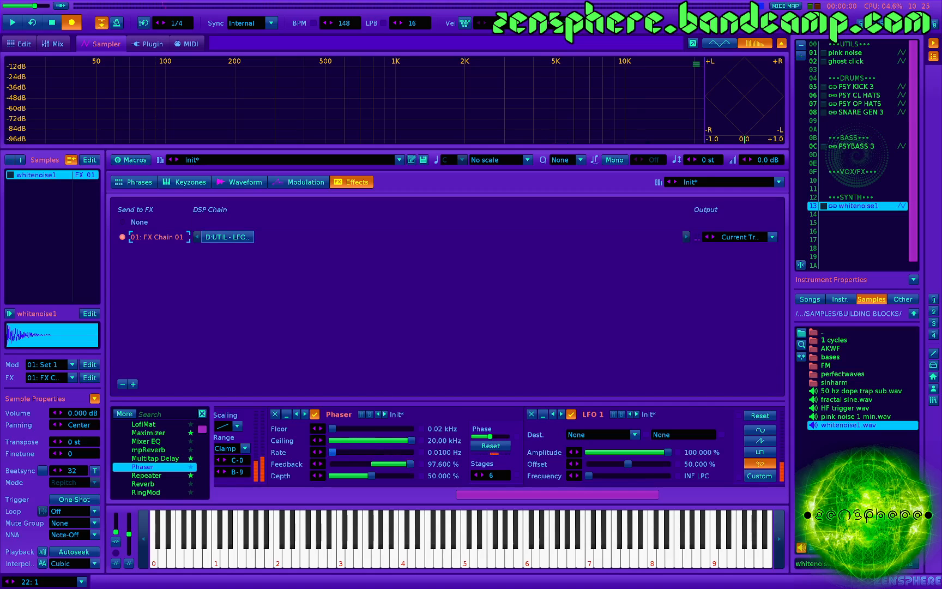
key(z)
- Raise the Phaser's stages to 31 and its depth to 100% while auditioning notes
key(z)
drag(506, 476, 506, 446)
key(z)
key(z)
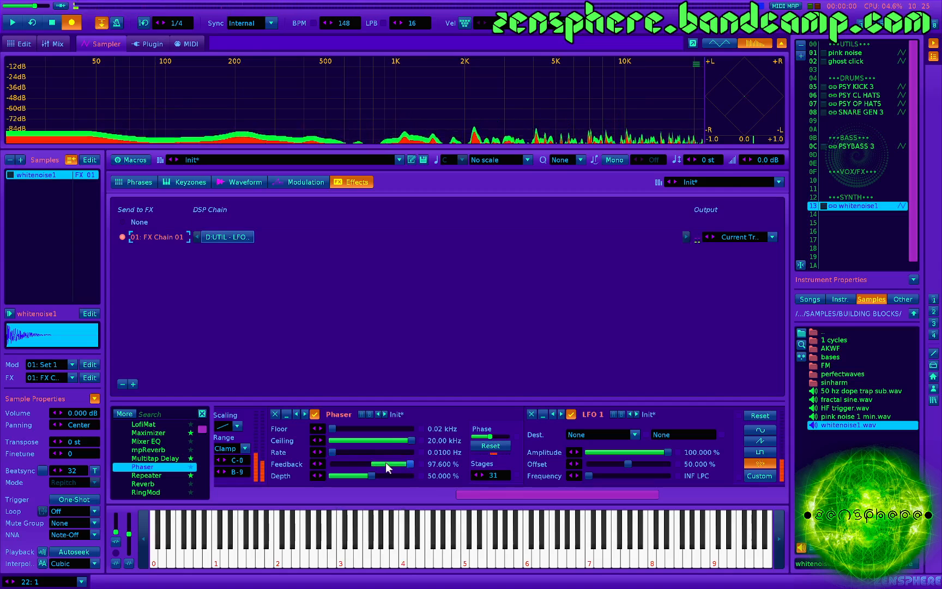
drag(374, 476, 411, 476)
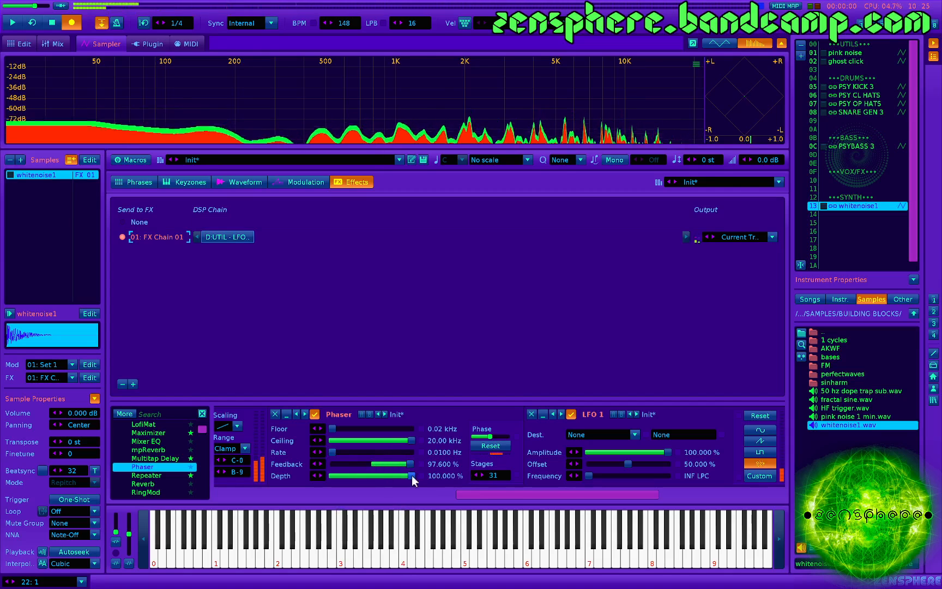
- Check the sample's volume envelope, return to the effects chain, and set the Phaser's phase to about 40.3°
click(291, 183)
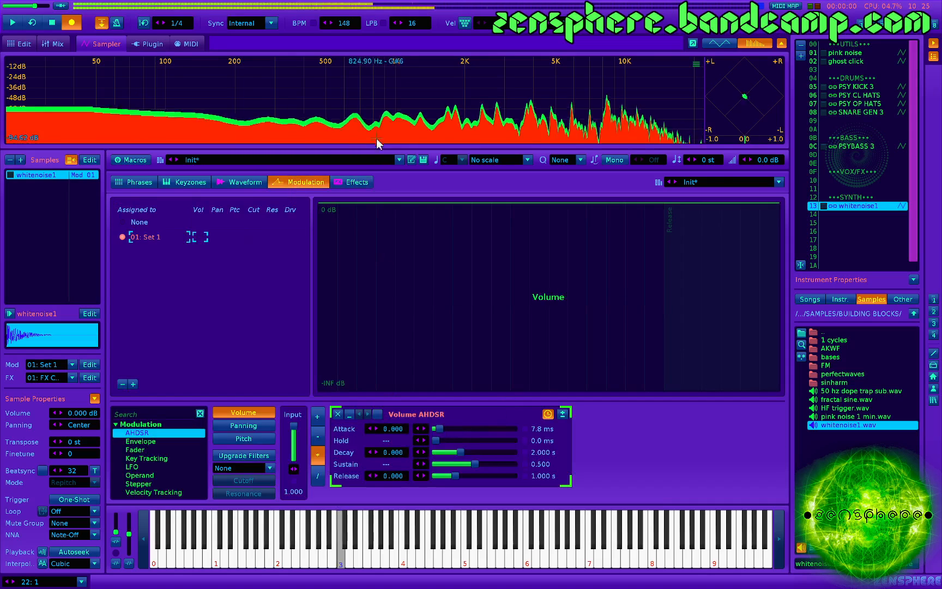
click(356, 178)
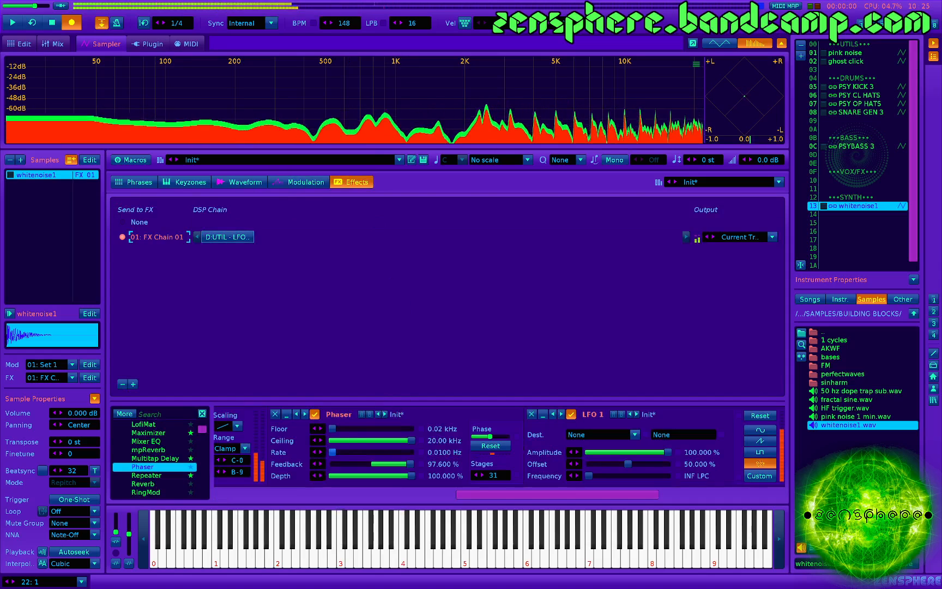
drag(490, 437, 480, 437)
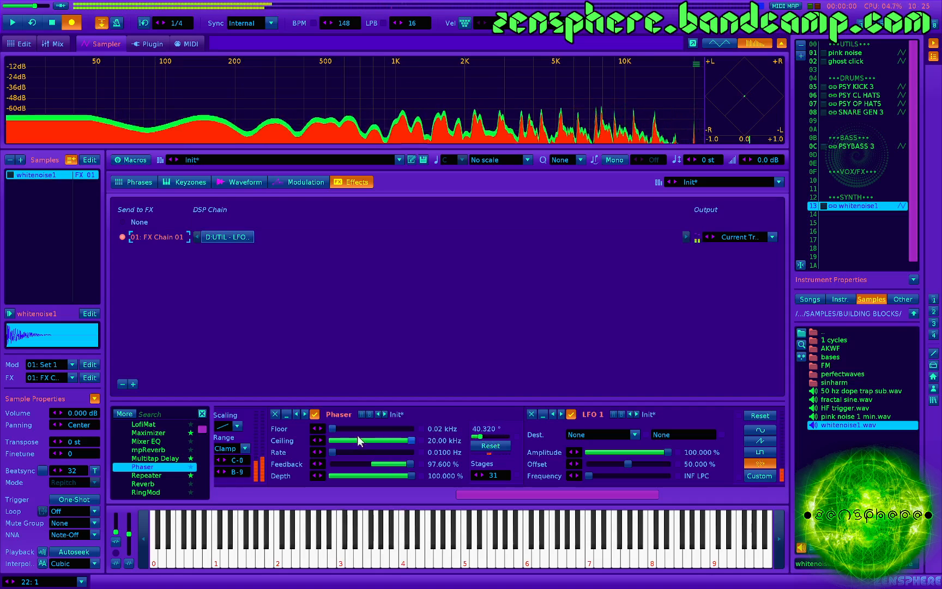
- Route LFO 1 to the Phaser's Floor parameter
scroll(422, 444, down, 2)
click(522, 435)
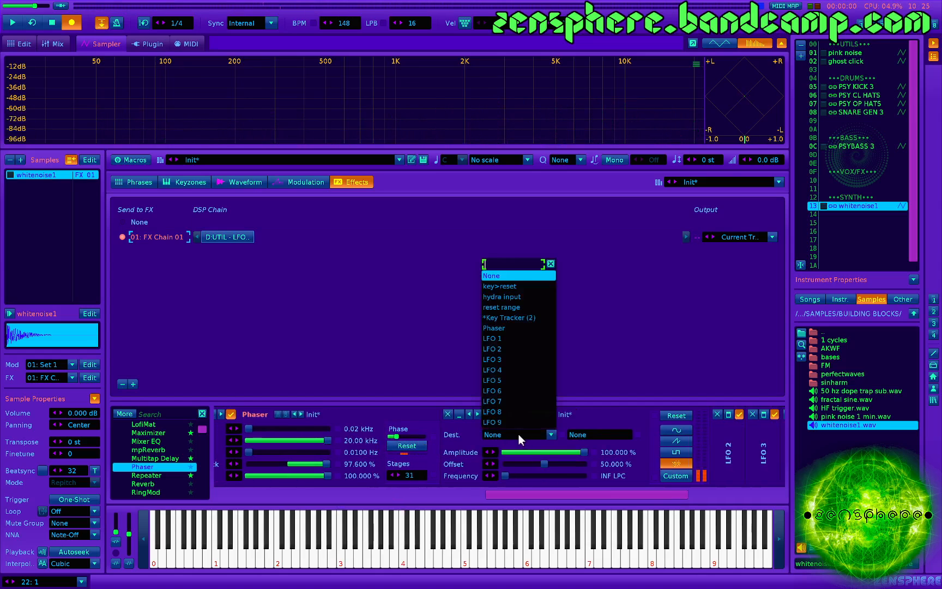
click(520, 327)
click(601, 434)
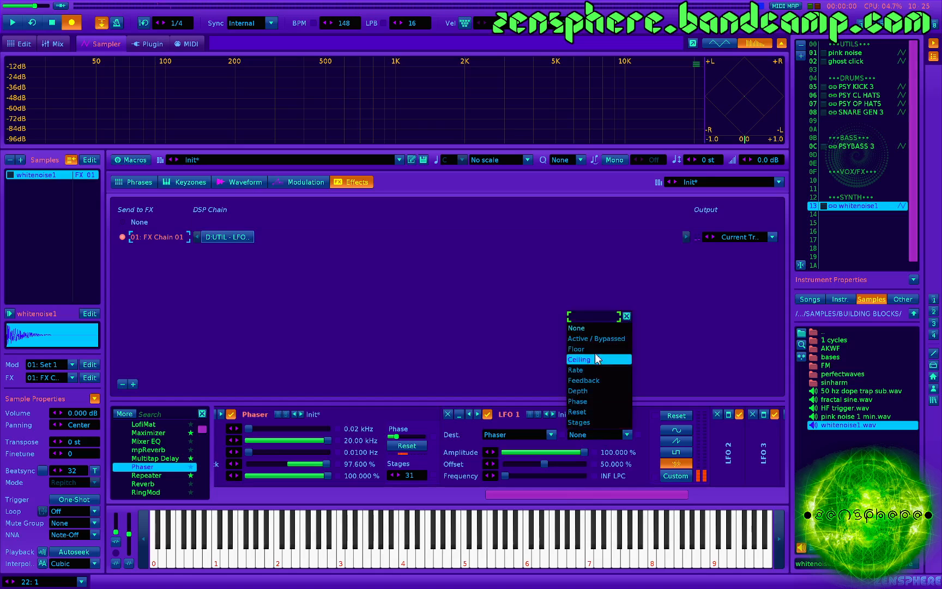
click(594, 360)
- Expand LFO 2 and route it to the Phaser's Ceiling parameter
scroll(561, 481, down, 4)
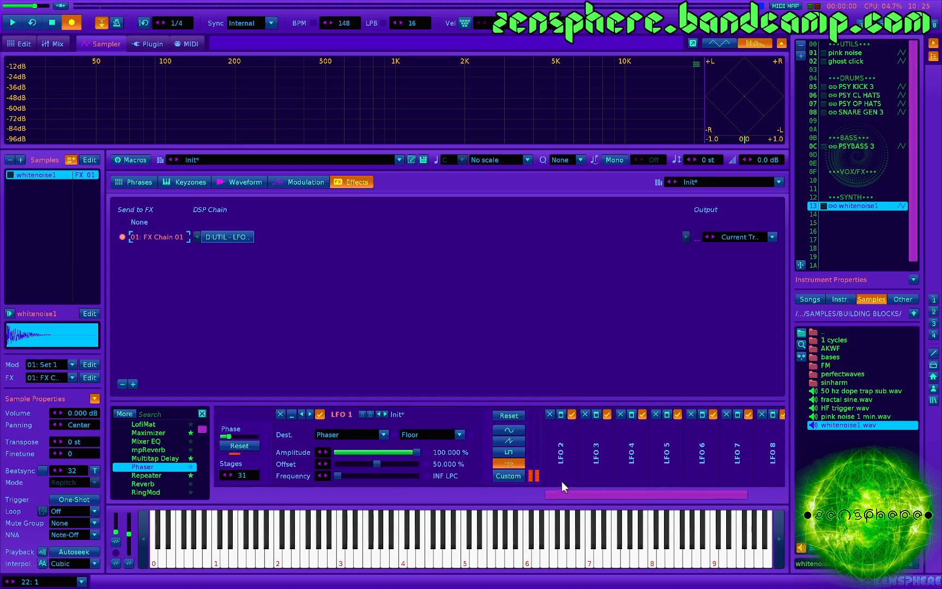
click(561, 414)
click(597, 436)
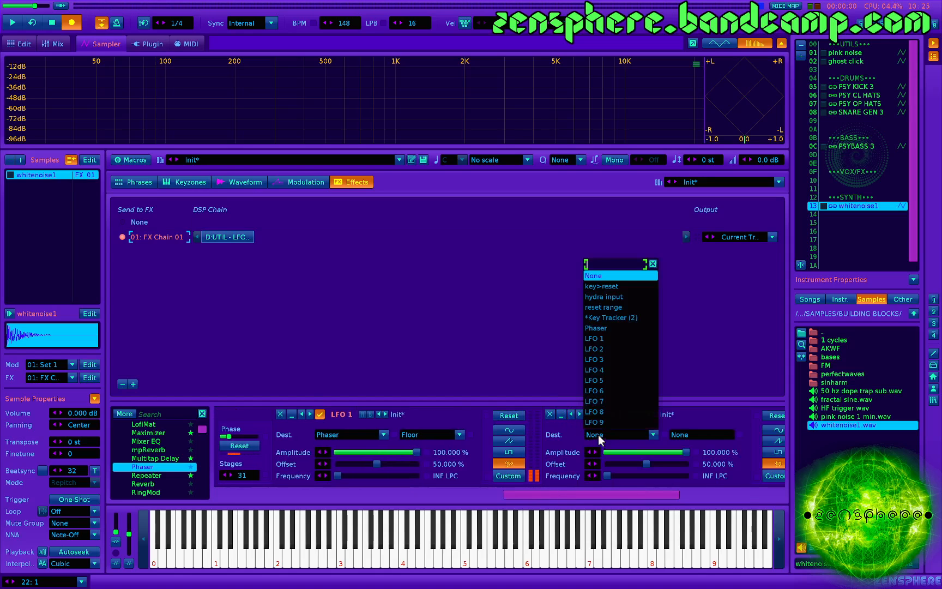
click(622, 327)
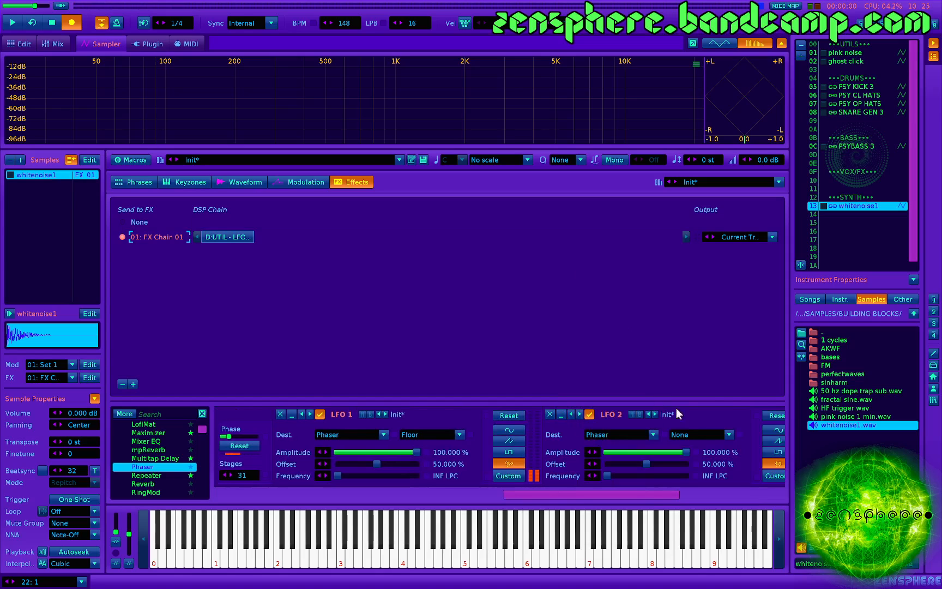
click(689, 434)
click(694, 361)
- Expand LFO 3 and route it to the Phaser's Depth parameter
scroll(644, 439, right, 2)
scroll(622, 466, right, 2)
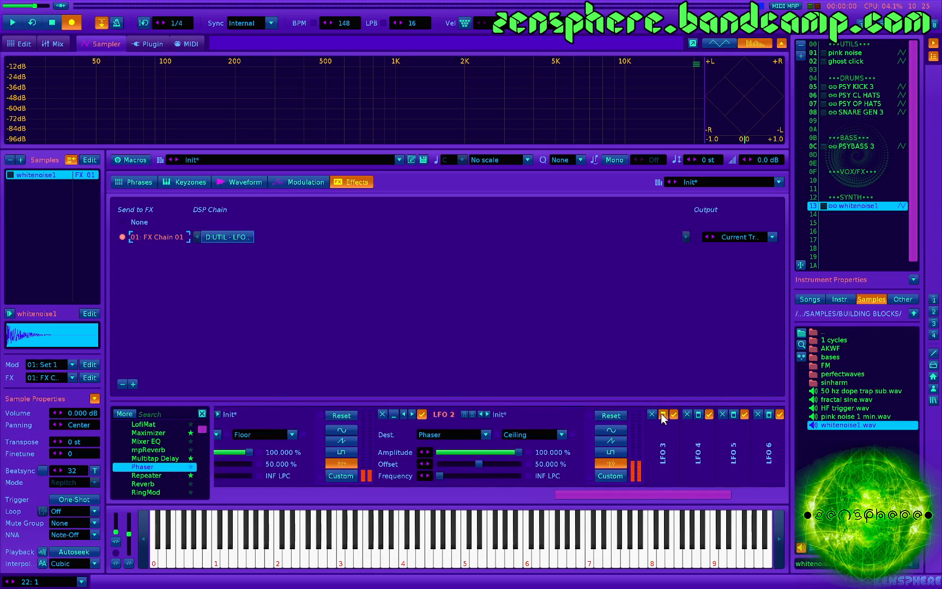
click(662, 418)
click(628, 435)
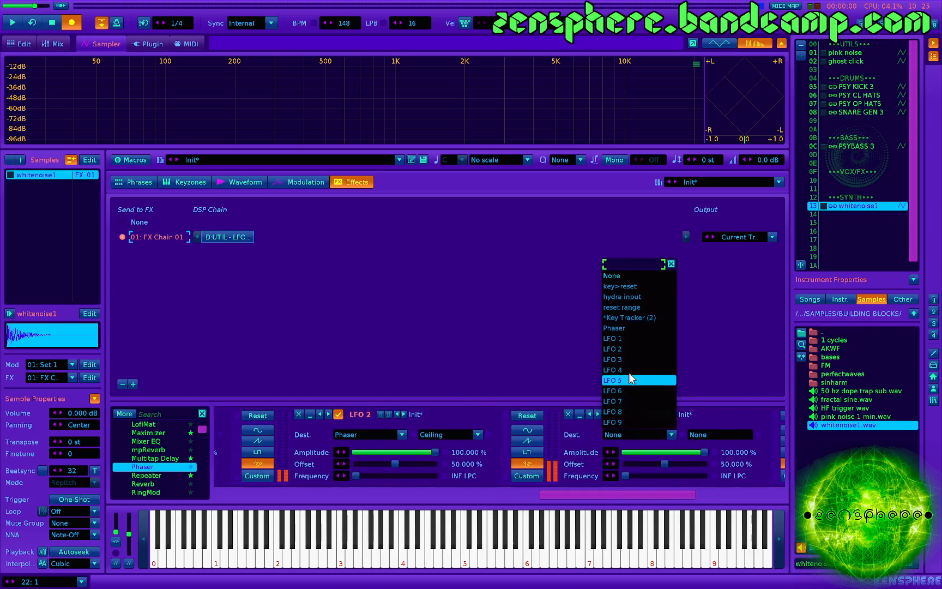
click(627, 328)
click(704, 434)
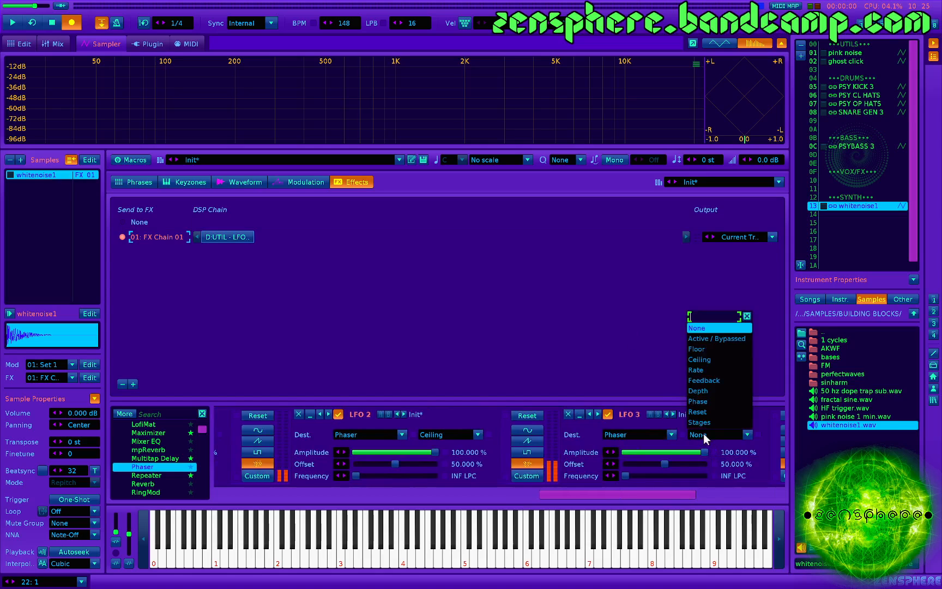
click(717, 391)
- Expand LFO 4 and route it to the Phaser's Phase parameter
click(640, 416)
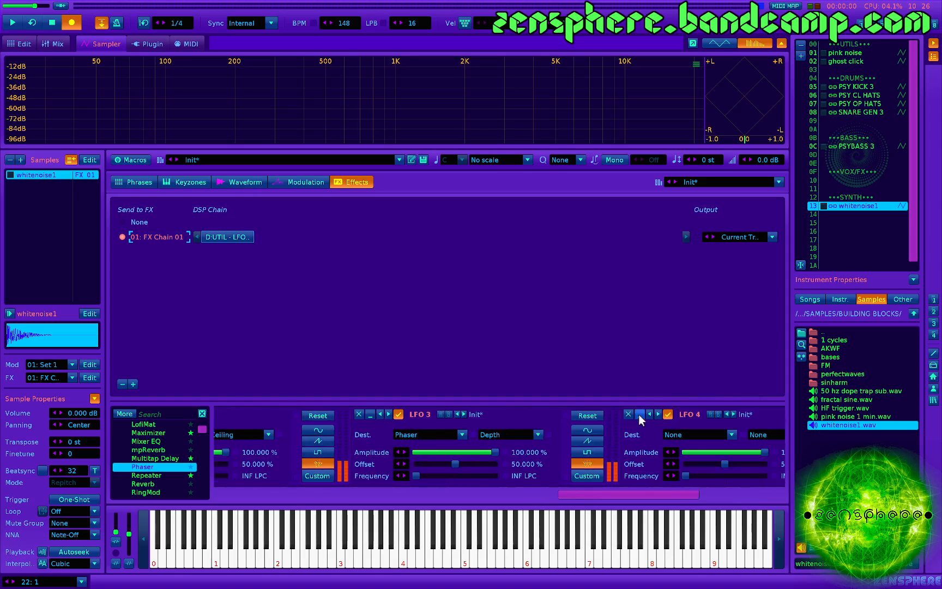
click(679, 442)
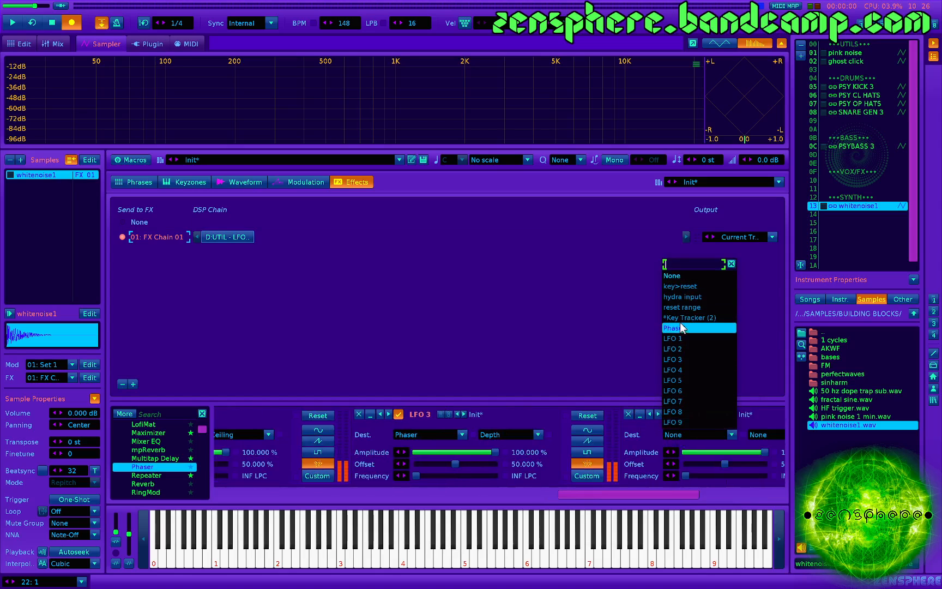
click(680, 327)
click(674, 435)
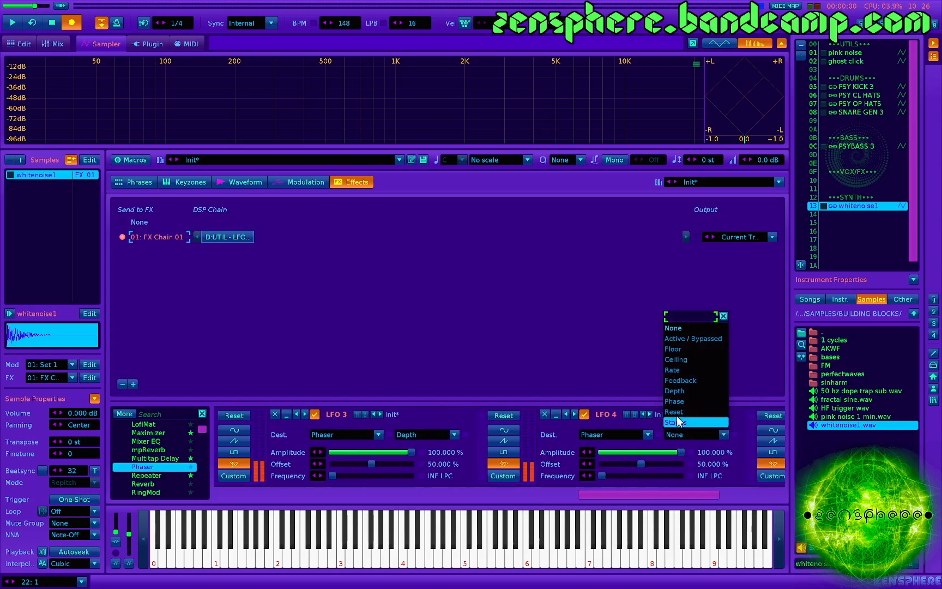
click(687, 401)
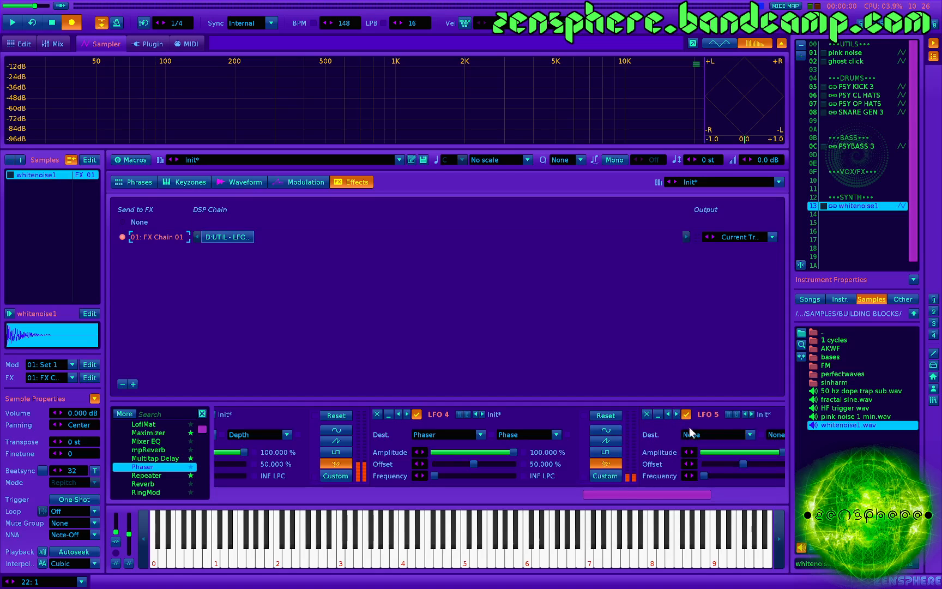
- Expand LFO 5 and route it to the Phaser's Reset parameter
click(691, 433)
click(694, 327)
scroll(707, 462, right, 3)
click(581, 432)
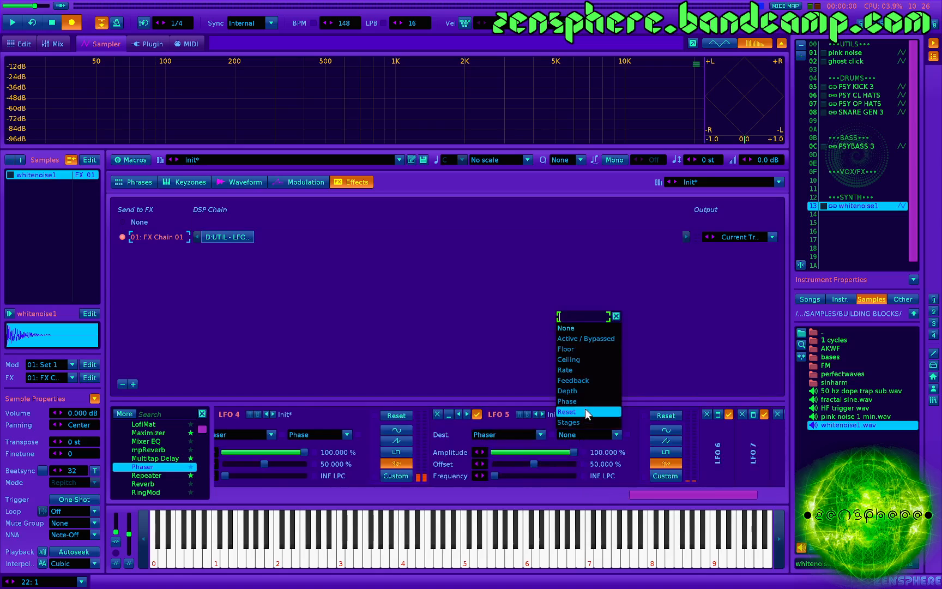
click(587, 413)
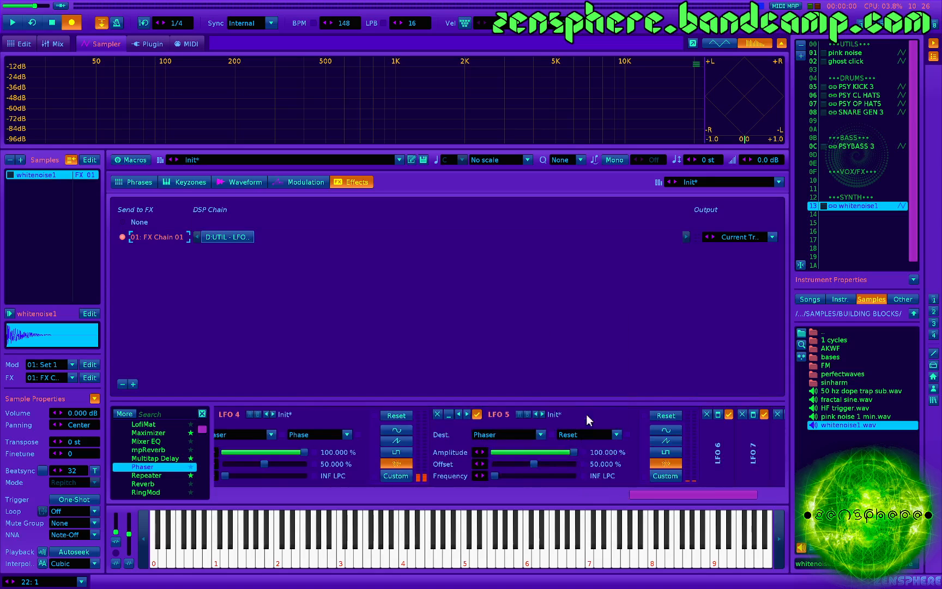
- Expand LFO 6 and route it to the Phaser's Stages parameter
scroll(542, 453, left, 1)
scroll(542, 454, right, 2)
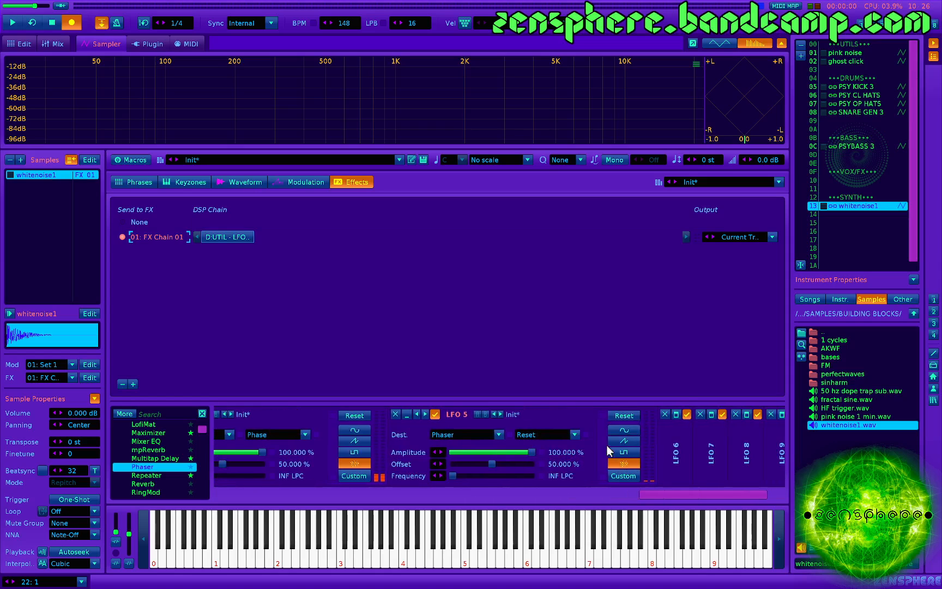
click(676, 414)
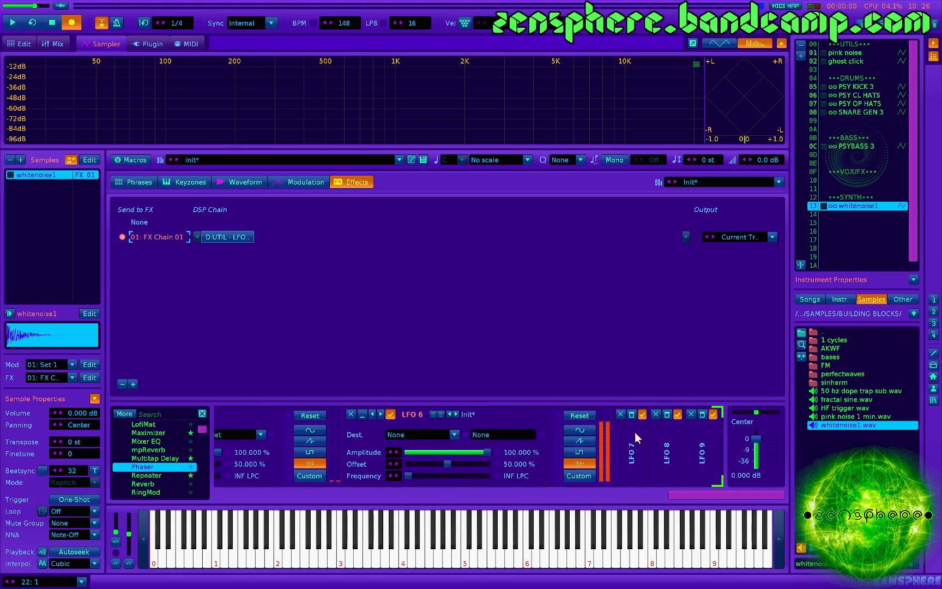
click(417, 436)
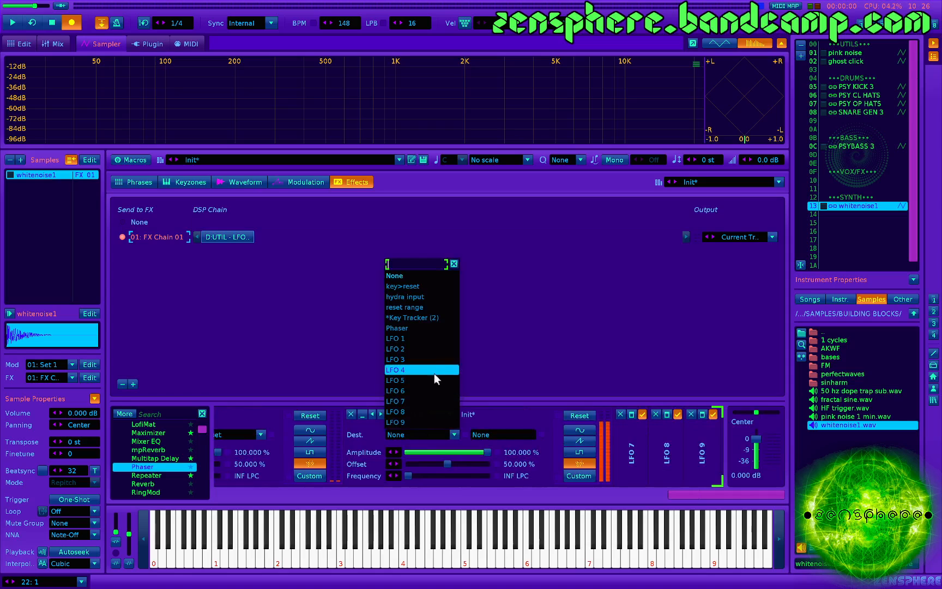
click(412, 330)
click(498, 434)
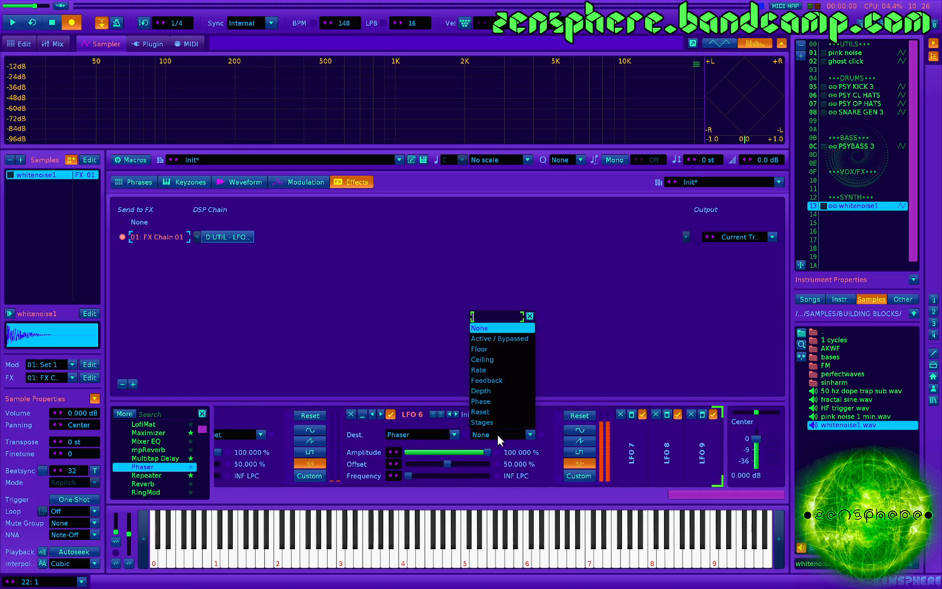
click(493, 426)
- Play a test note and examine how the LFOs randomize the Phaser's parameters
scroll(439, 465, up, 6)
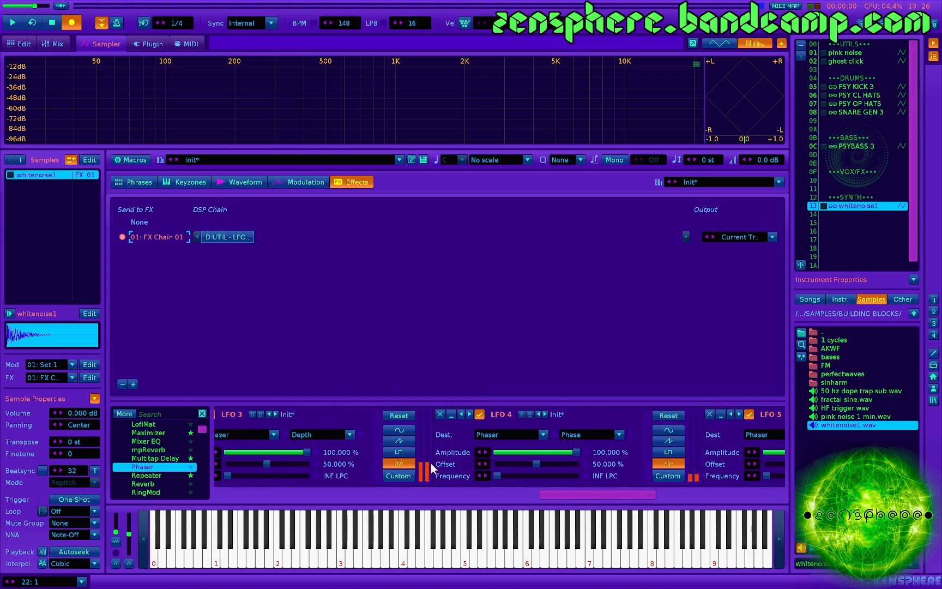
key(z)
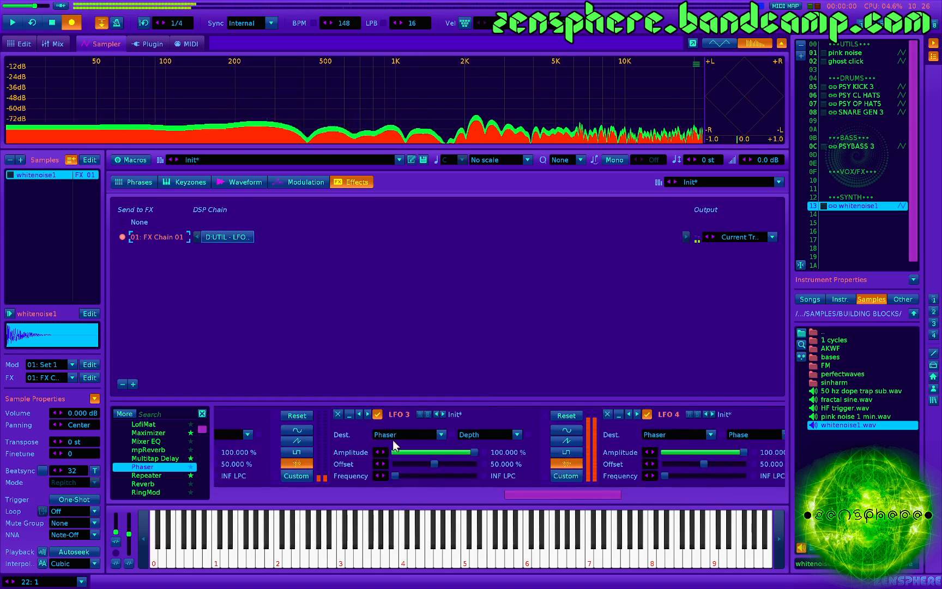
scroll(380, 459, up, 3)
scroll(378, 459, up, 5)
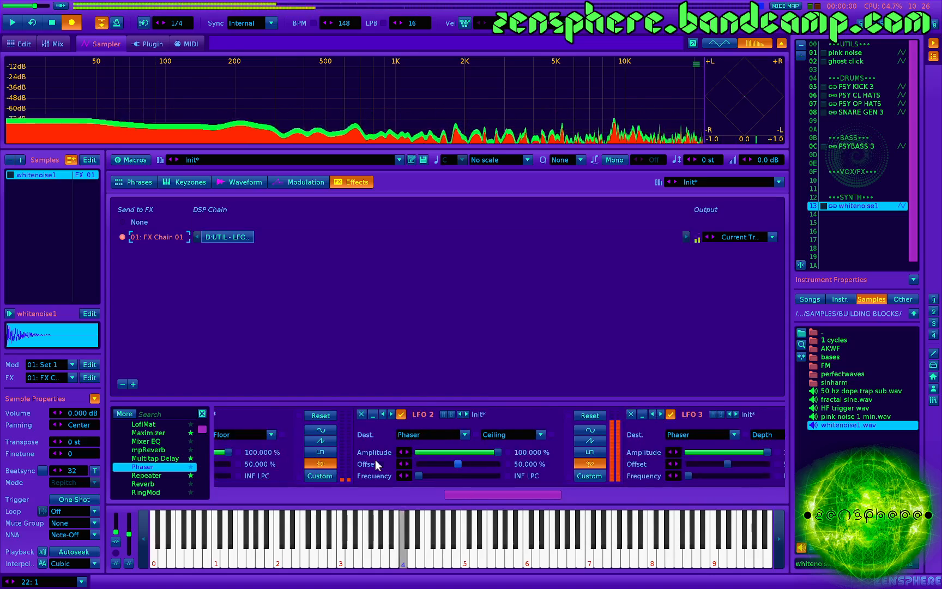
scroll(375, 460, up, 4)
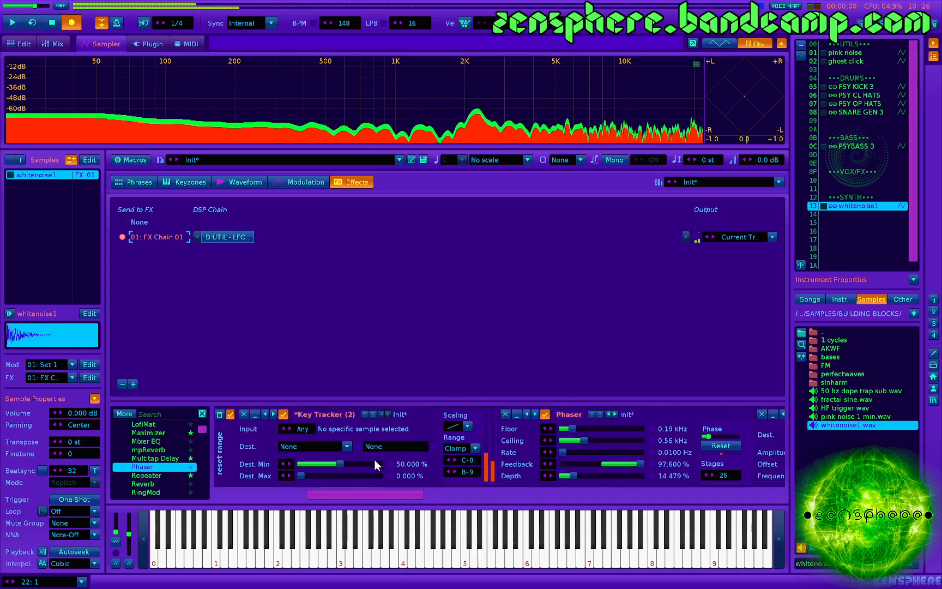
- Set the Phaser's Feedback to 99 %
scroll(376, 458, down, 4)
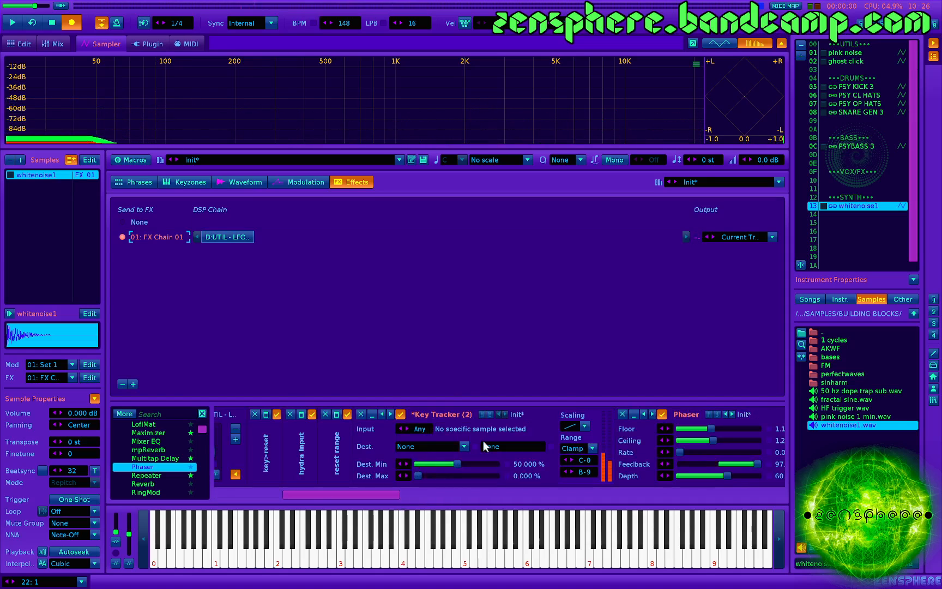
scroll(424, 446, down, 2)
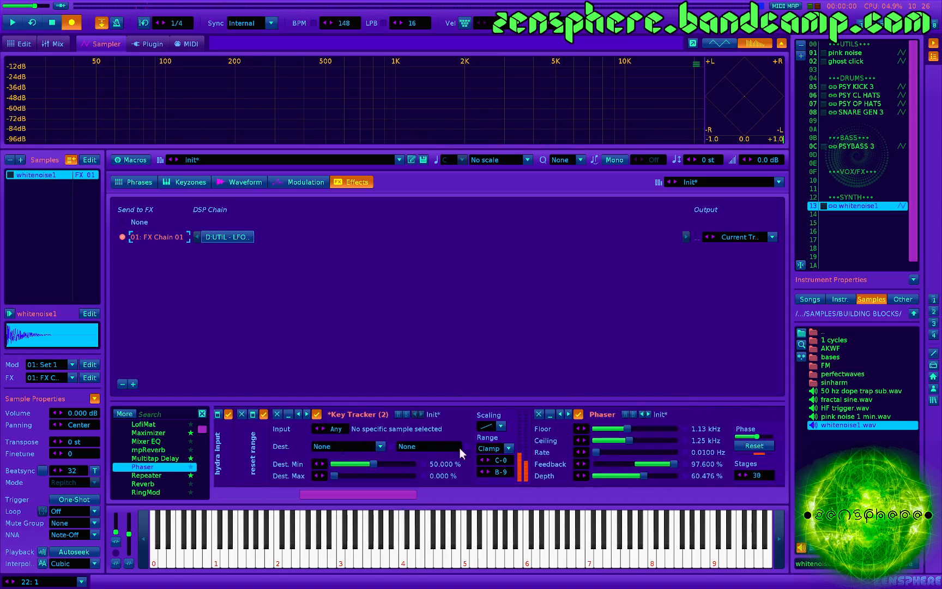
scroll(456, 446, down, 4)
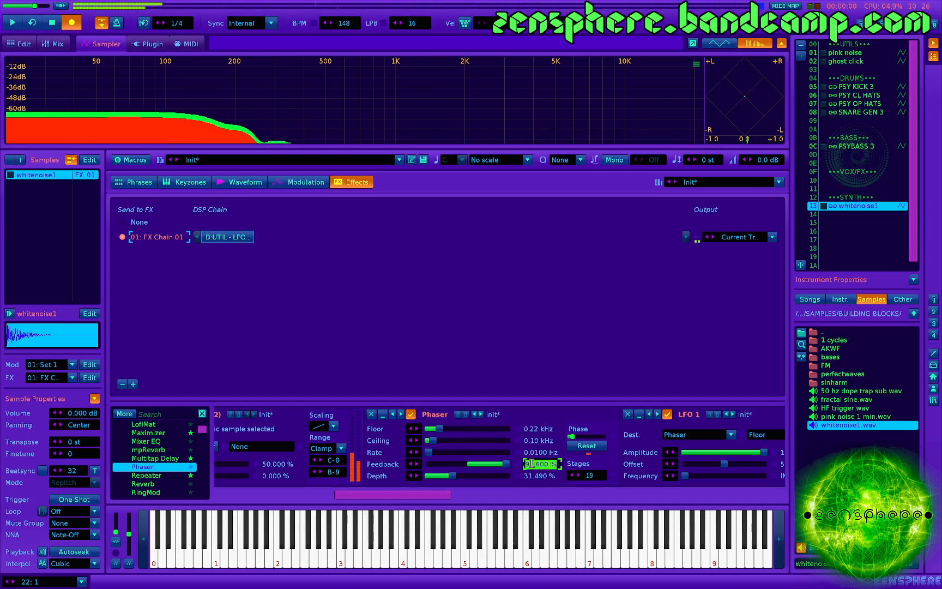
key(Return)
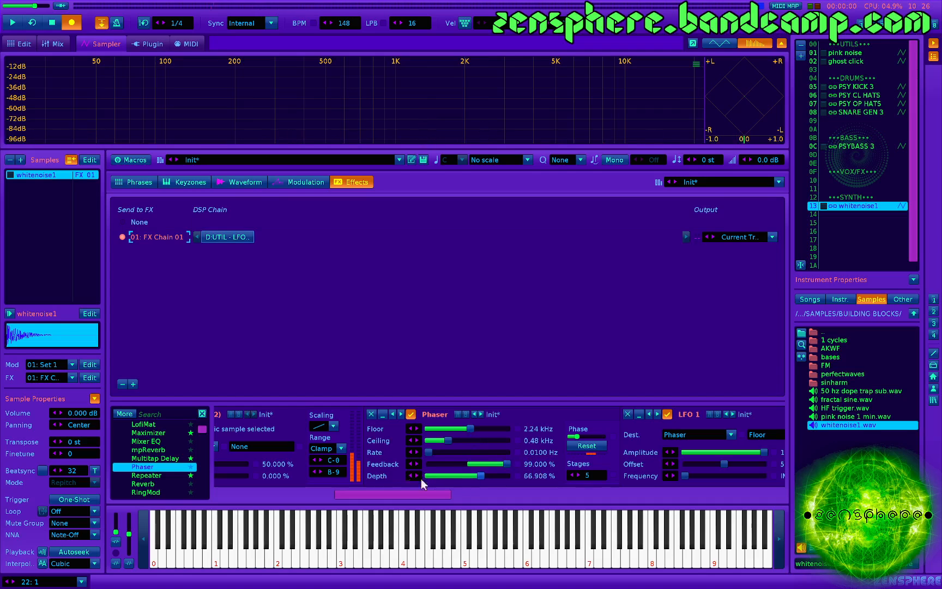
- Disable LFO 3 and set the Phaser's Depth to 100 %
scroll(536, 442, right, 5)
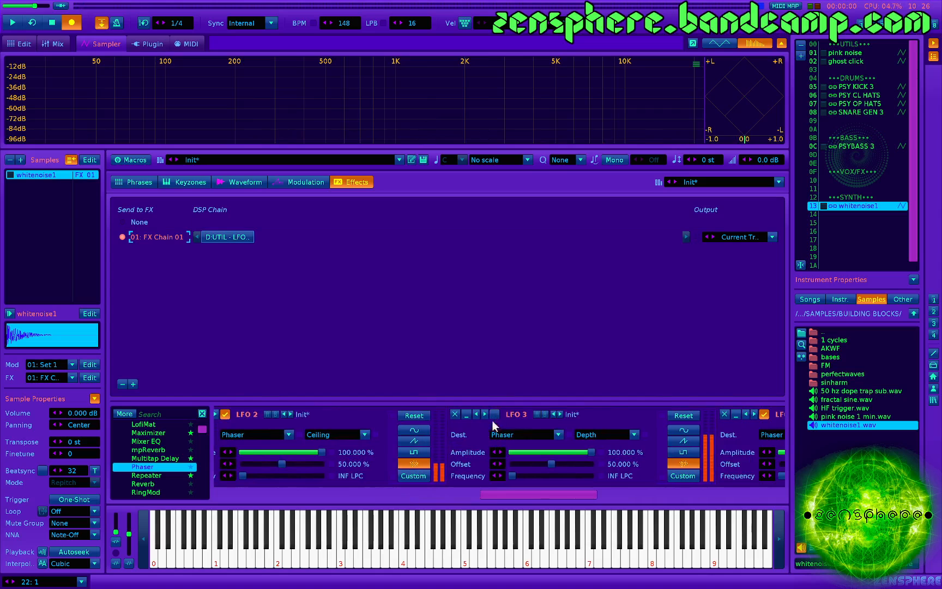
scroll(436, 435, left, 5)
scroll(435, 439, left, 5)
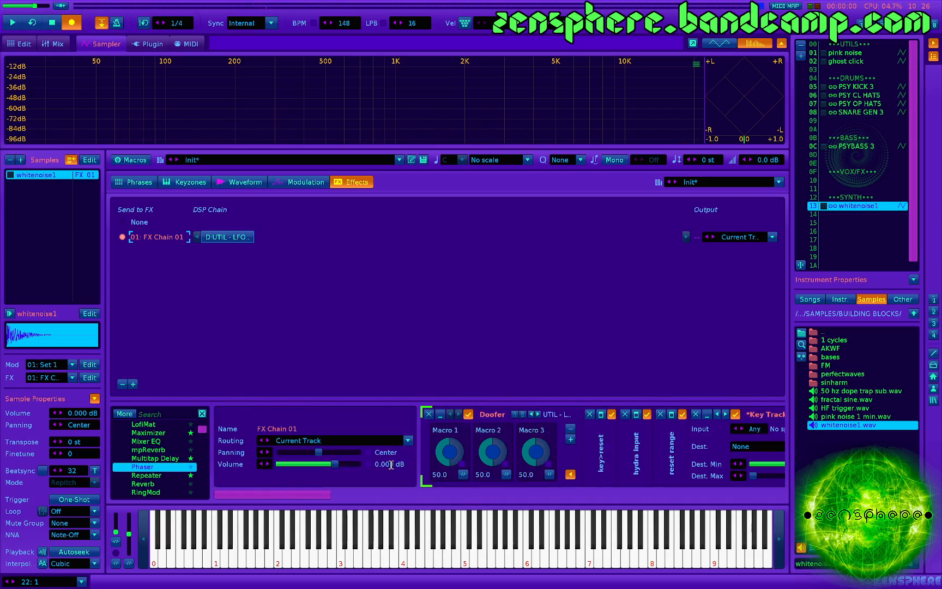
scroll(523, 452, right, 2)
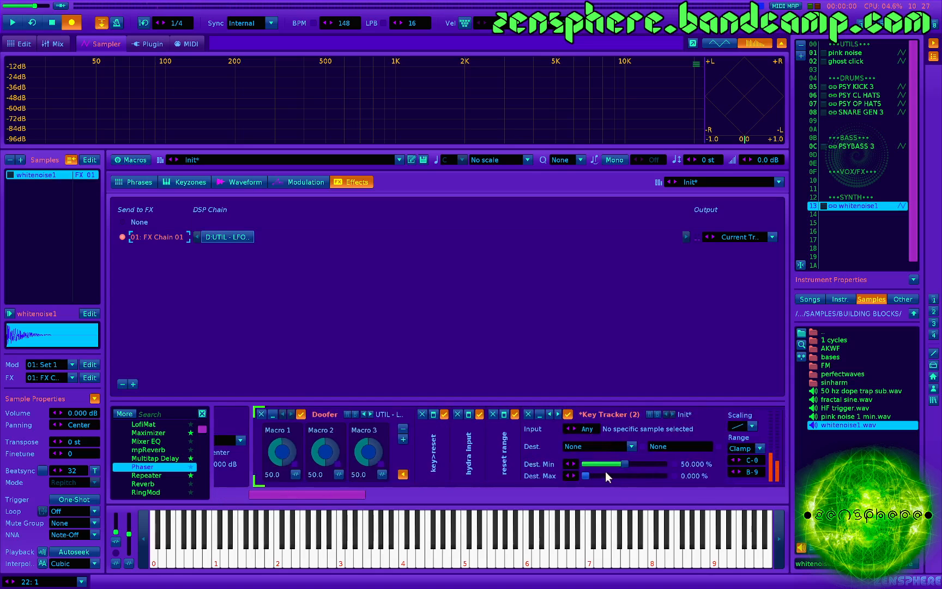
scroll(594, 471, right, 4)
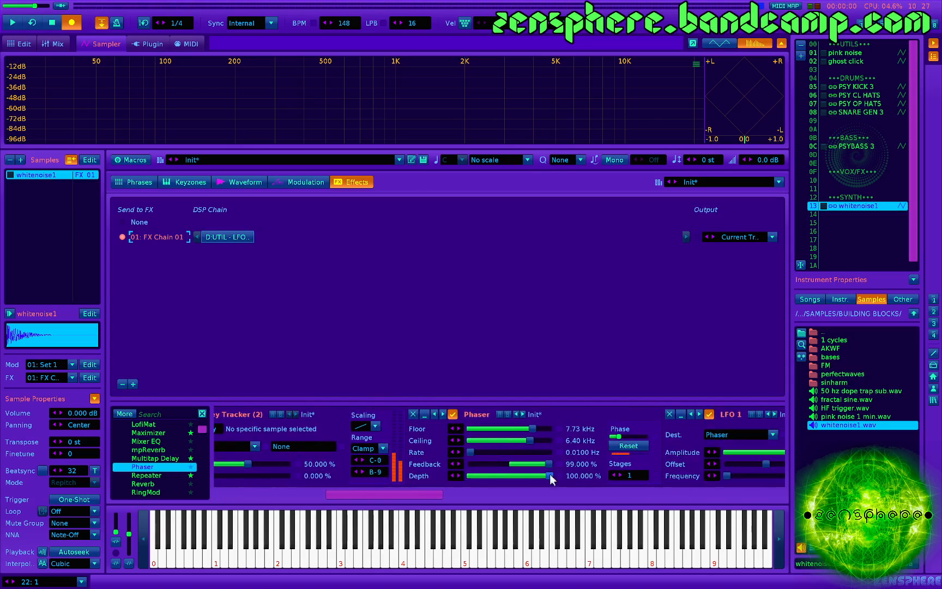
- Play the noise burst repeatedly to audition the Phaser's variations at full depth
key(z)
key(z)
key(z)
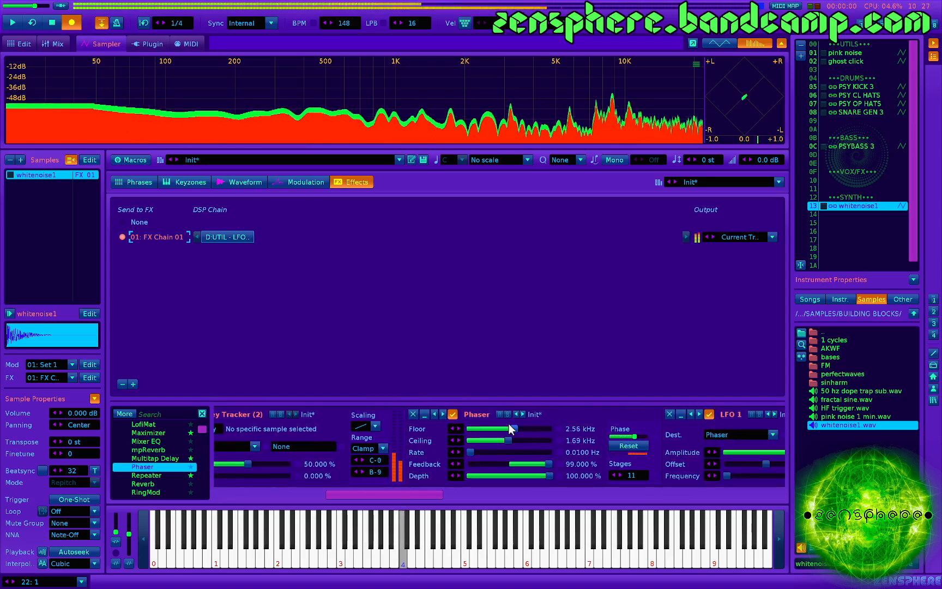
key(z)
key(z)
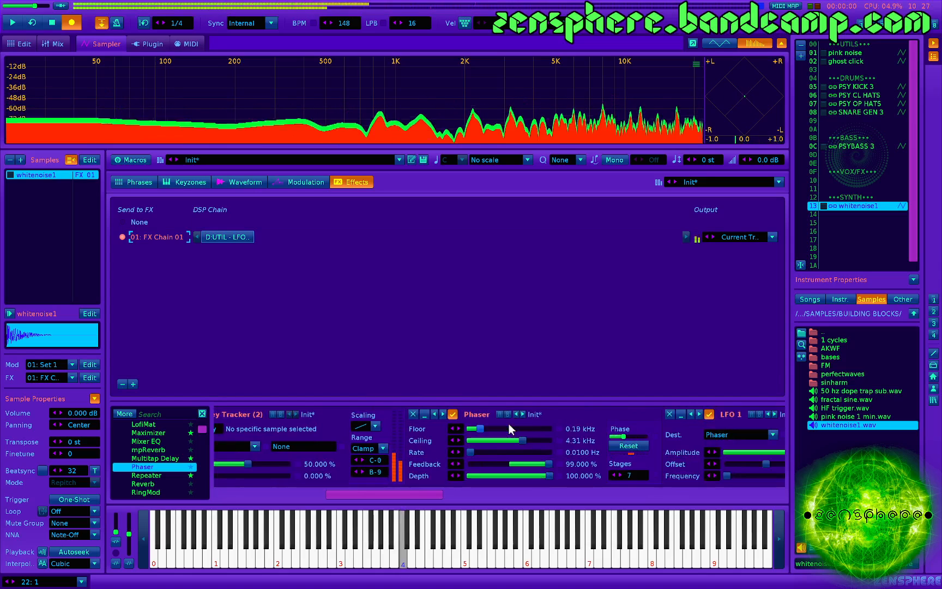
key(z)
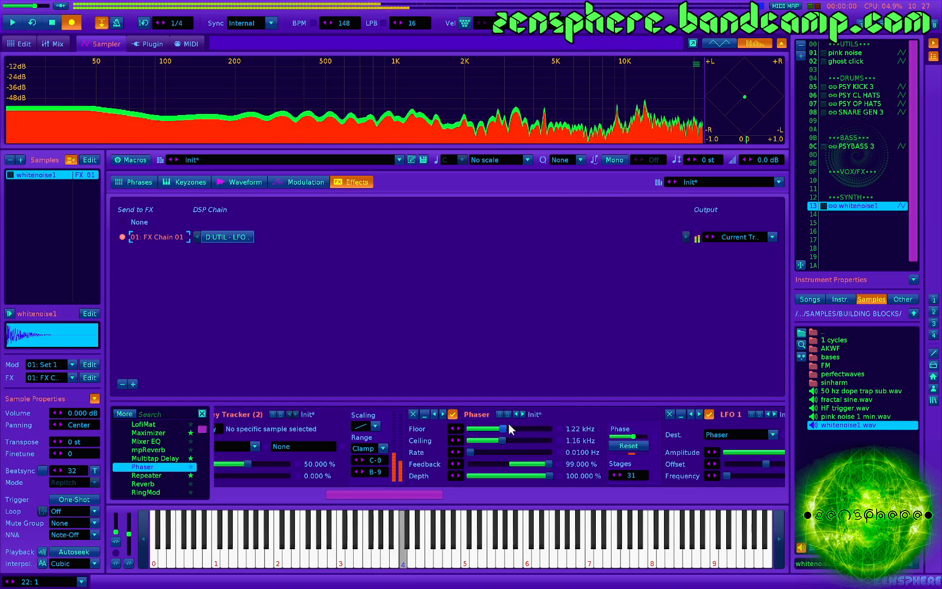
key(z)
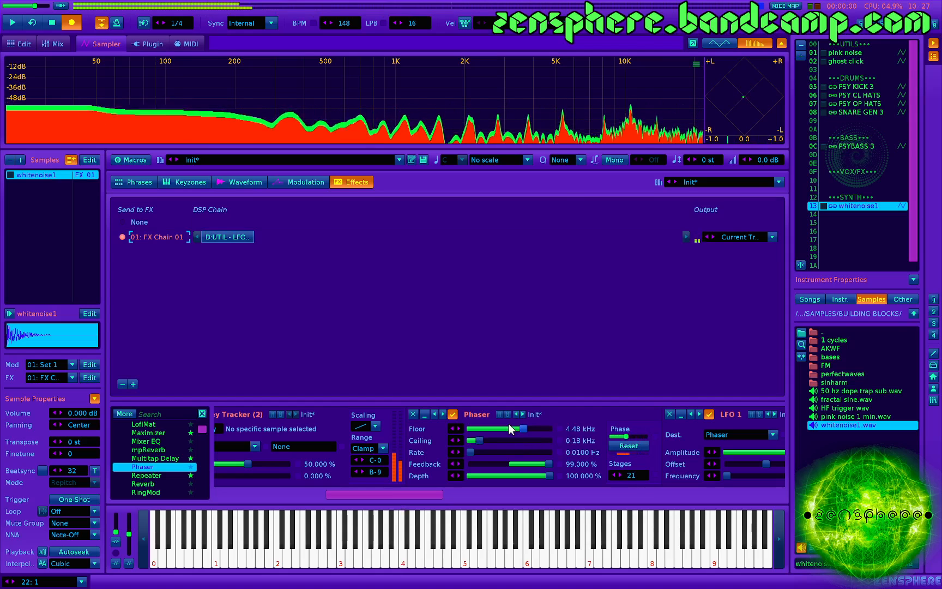
key(z)
key(z)
key(z)
key(z)
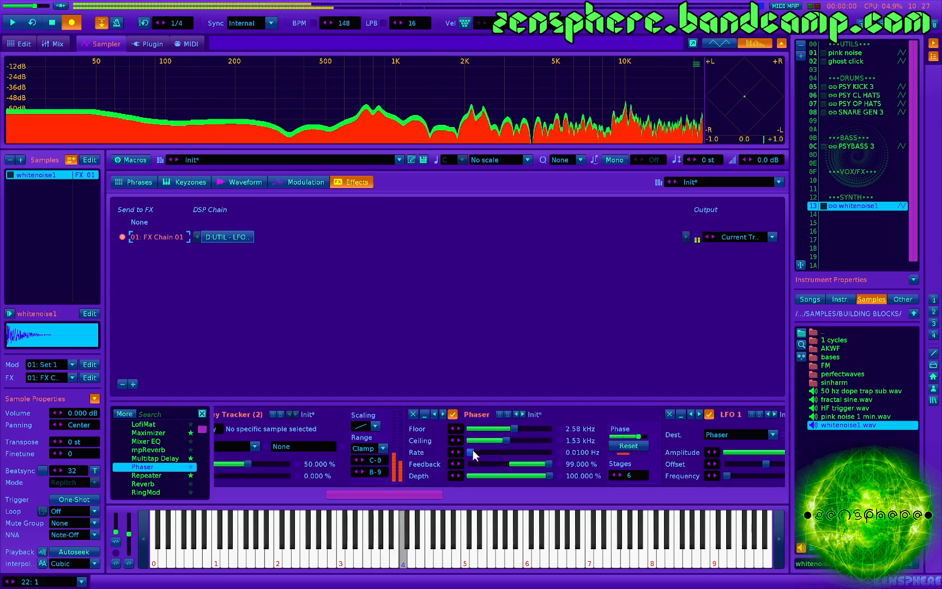
- Raise the Phaser's Rate to about 3.5 Hz and audition the result with repeated notes
key(z)
drag(472, 452, 541, 452)
key(z)
key(z)
key(z)
key(z)
key(z)
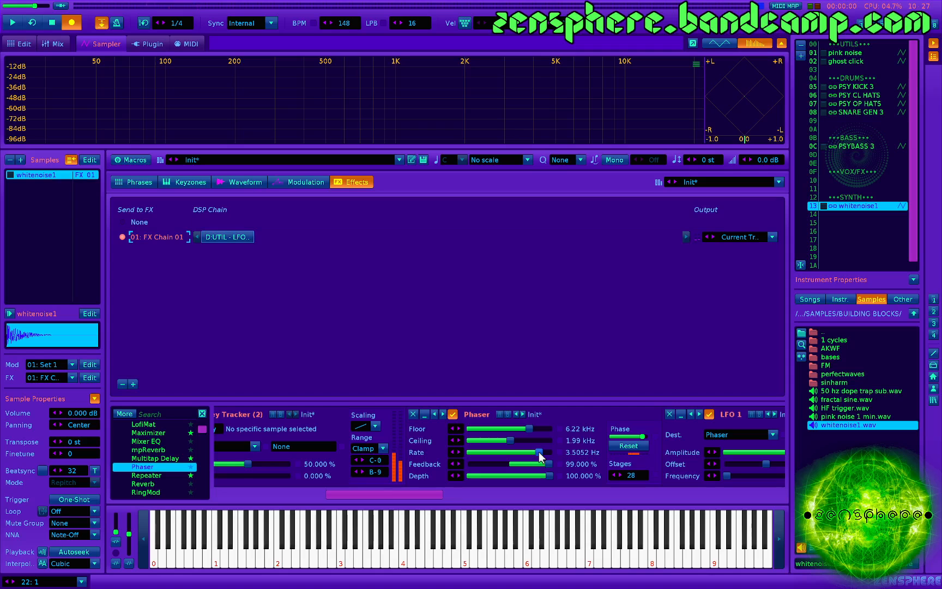
key(z)
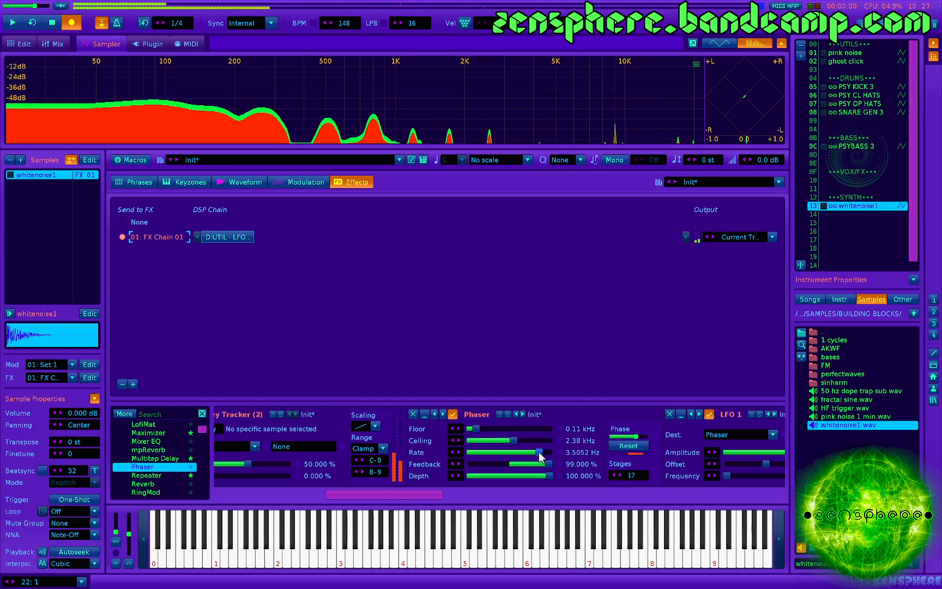
key(z)
key(z)
key(z)
key(z)
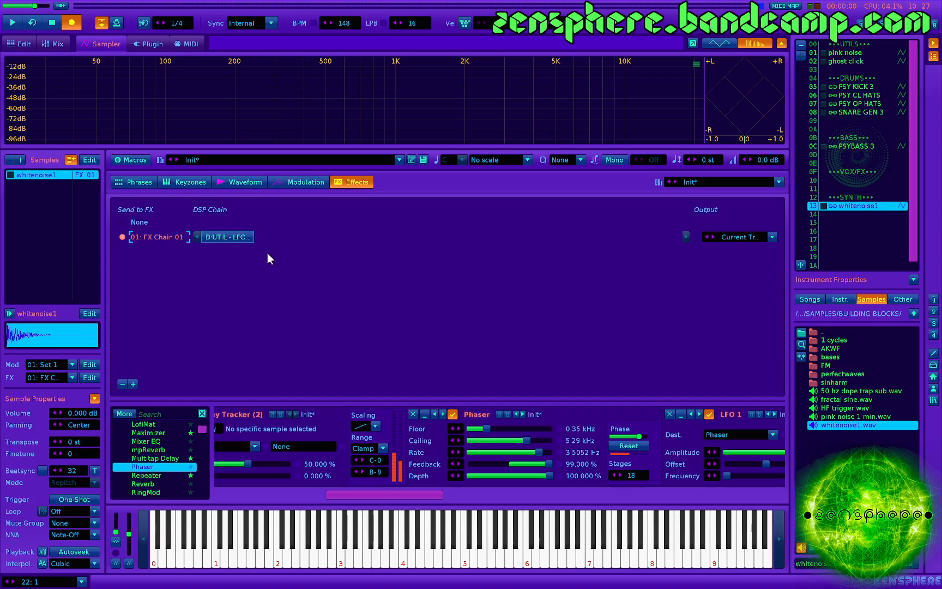
- Load the YACAFACA phrase preset from the probabilistic group and audition it with the sample's waveform in view
click(140, 182)
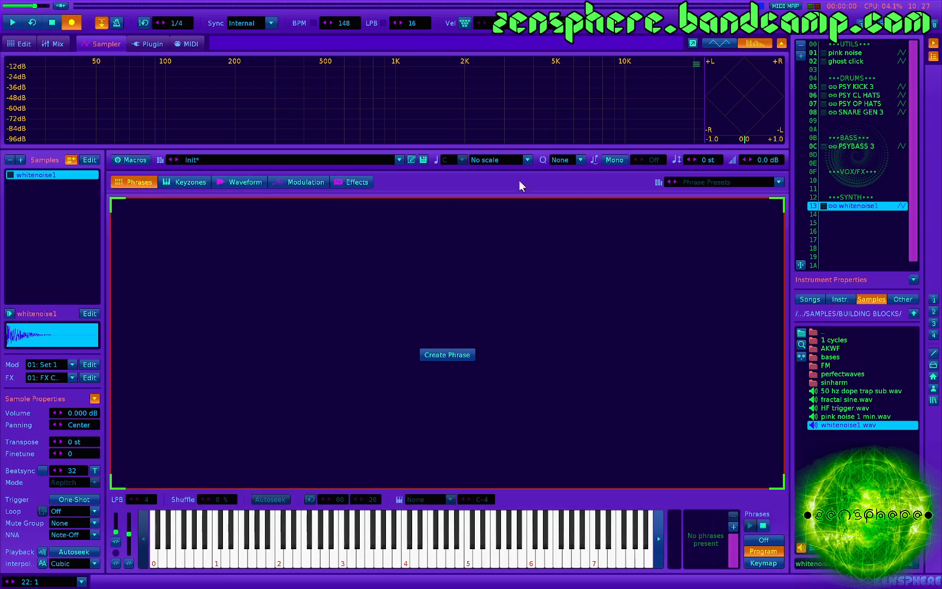
click(695, 182)
mouse_move(704, 316)
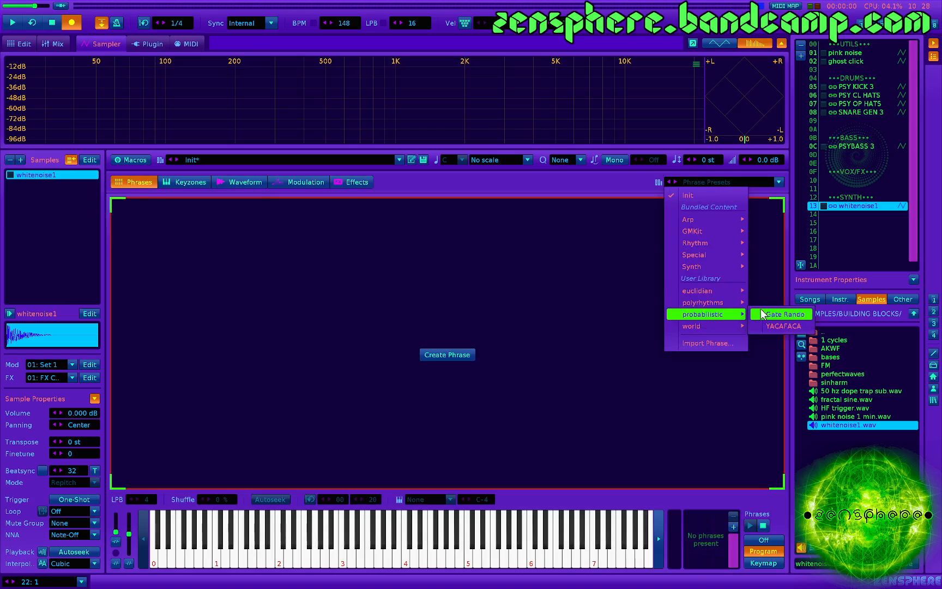
click(766, 326)
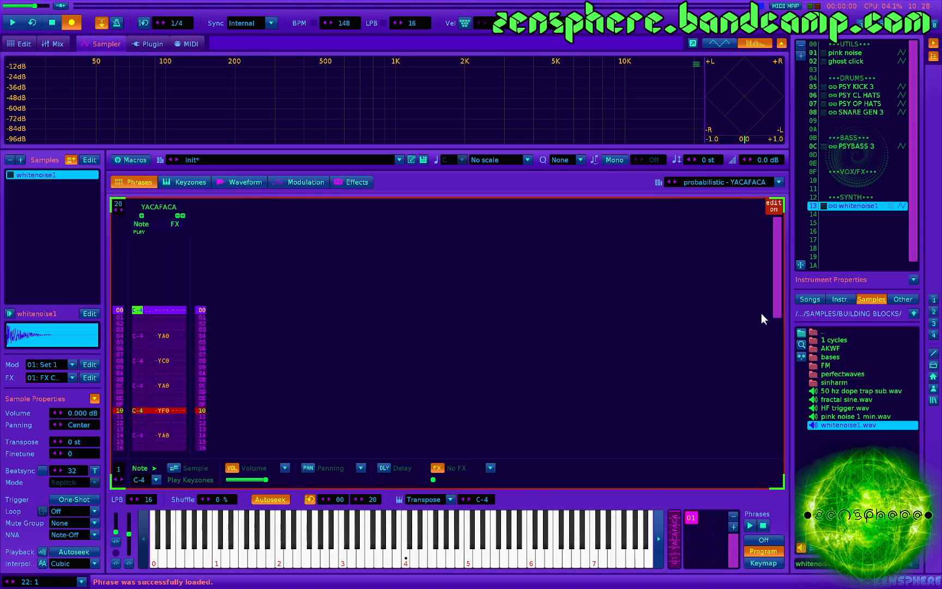
click(232, 186)
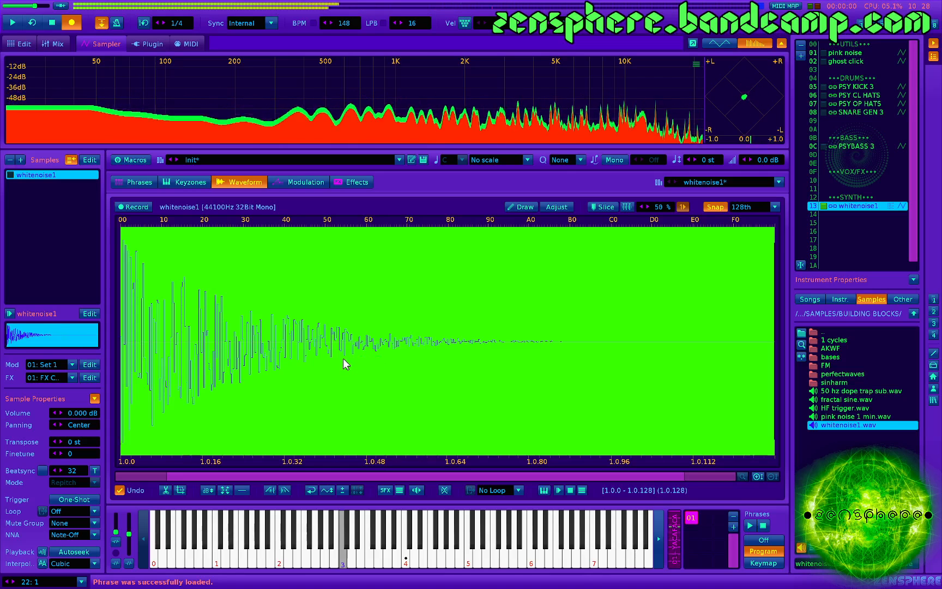
- Add a second Doofer at the end of the effect chain, load its TIME - PSYbasic preset and audition the phrase
click(345, 182)
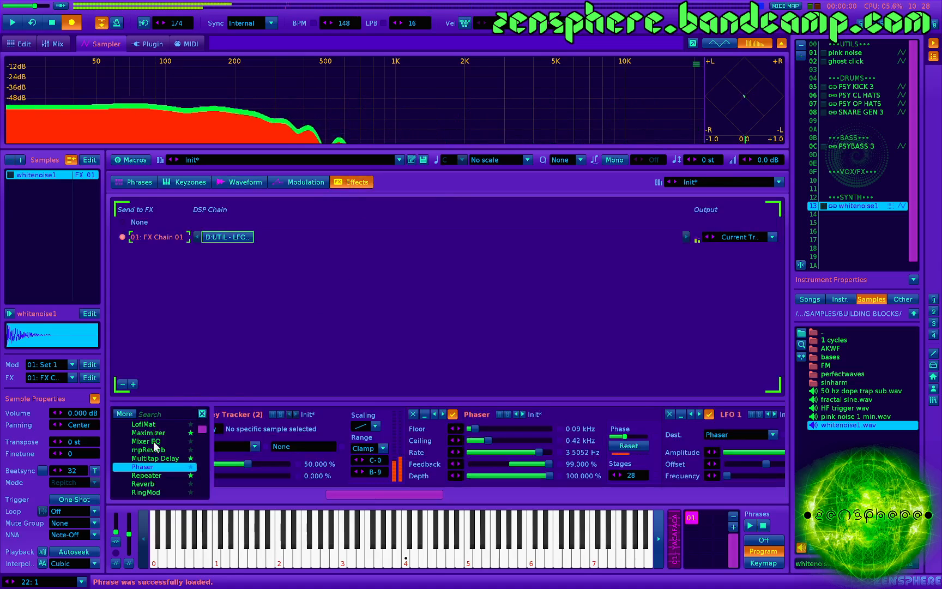
scroll(157, 447, up, 5)
double_click(134, 434)
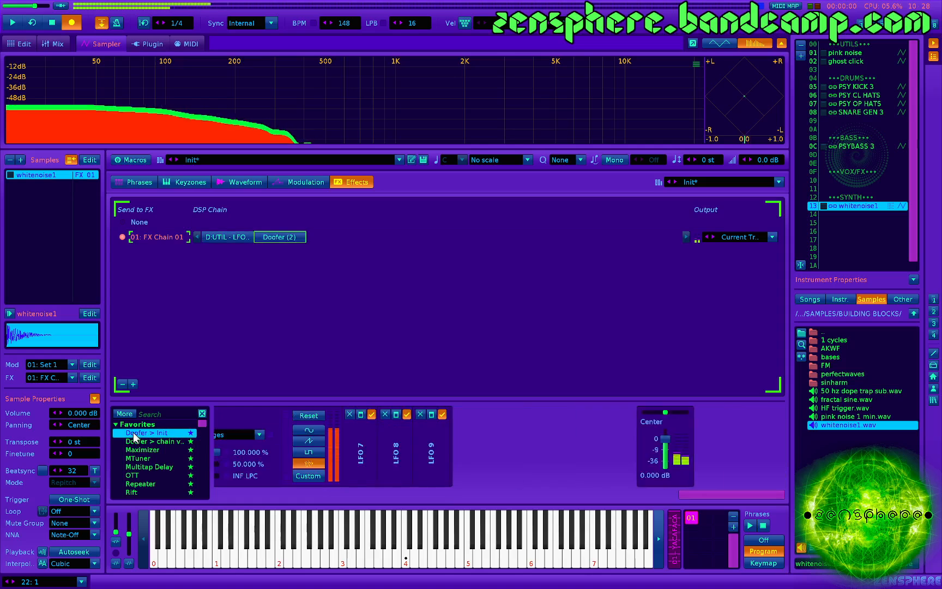
click(598, 415)
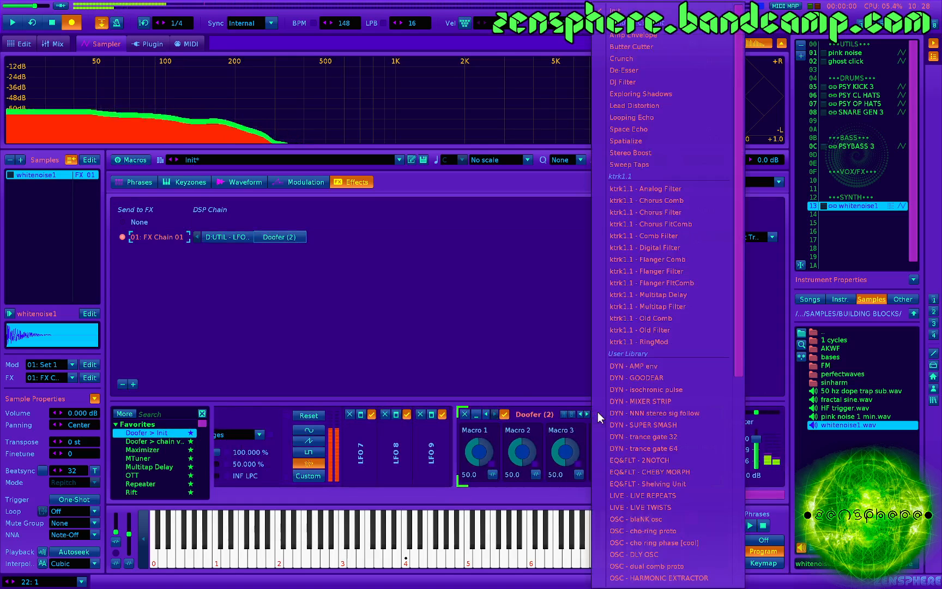
scroll(661, 490, down, 8)
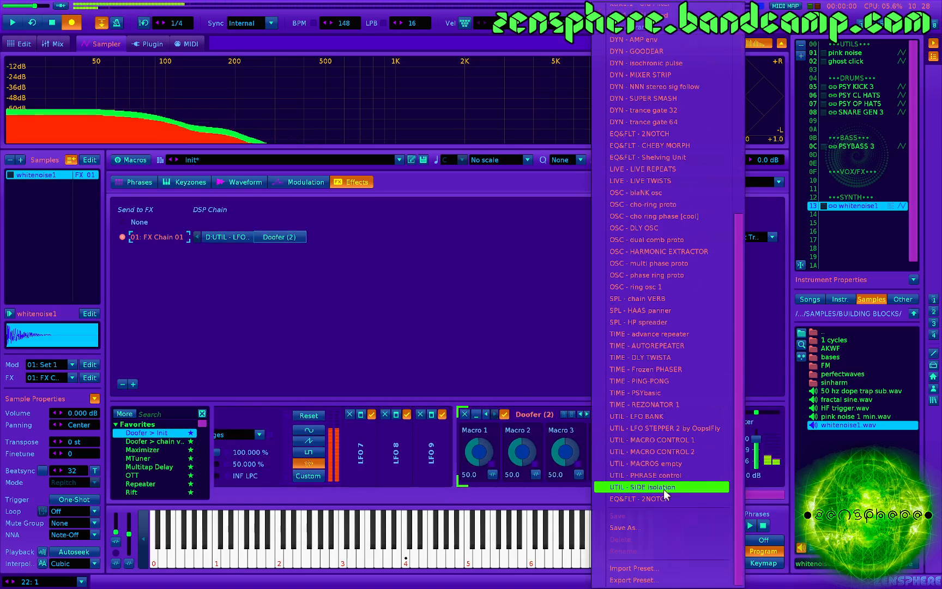
click(673, 393)
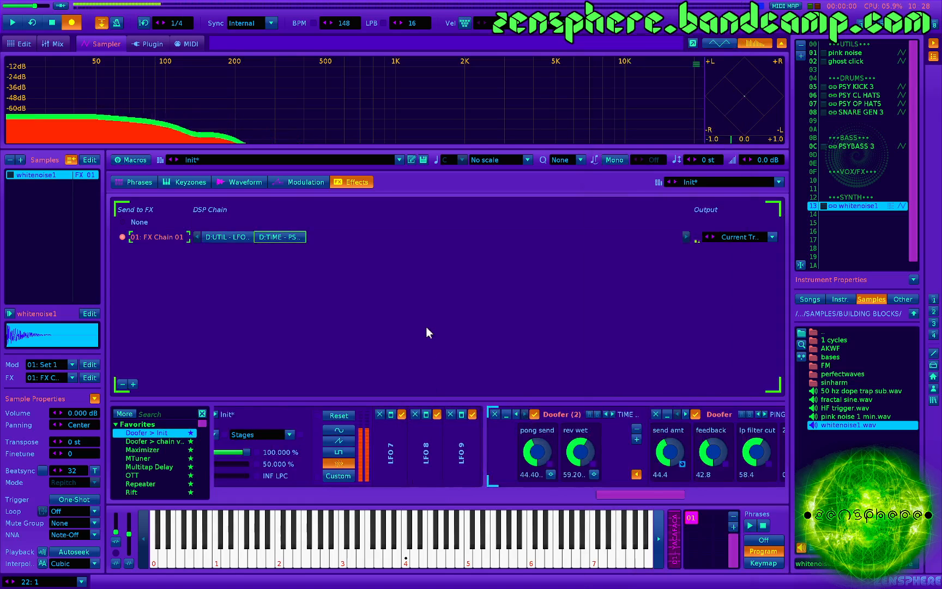
key(z)
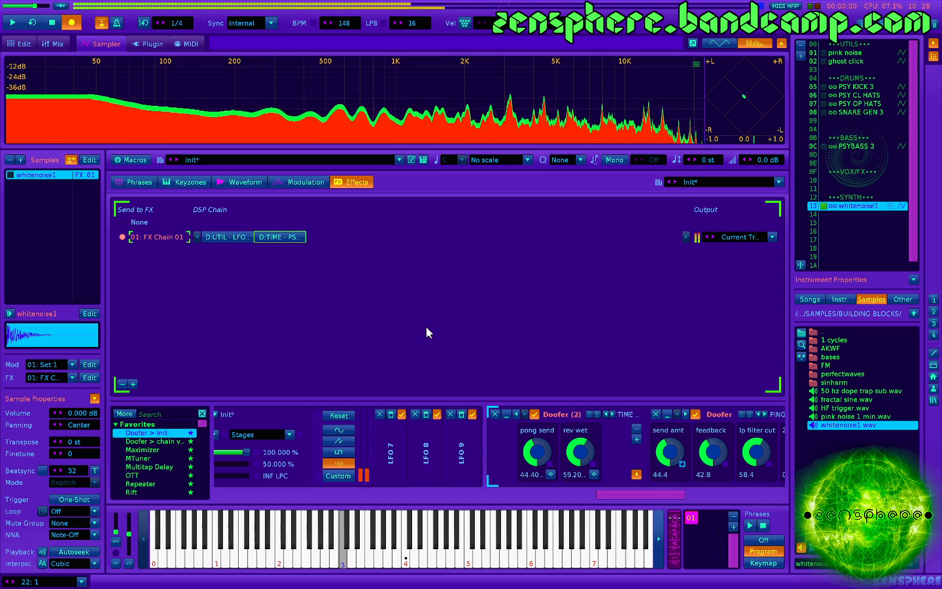
scroll(559, 441, down, 3)
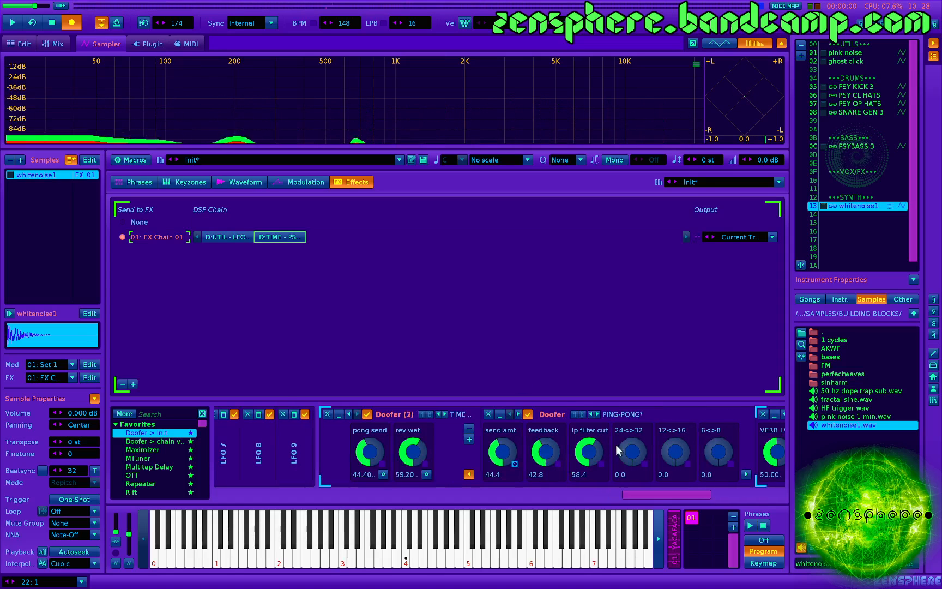
- Audition the phrase while setting the delay's send amt to 52.4, feedback to 40.8, lp filter cut to 52.0, and the rev wet to 62.8
key(z)
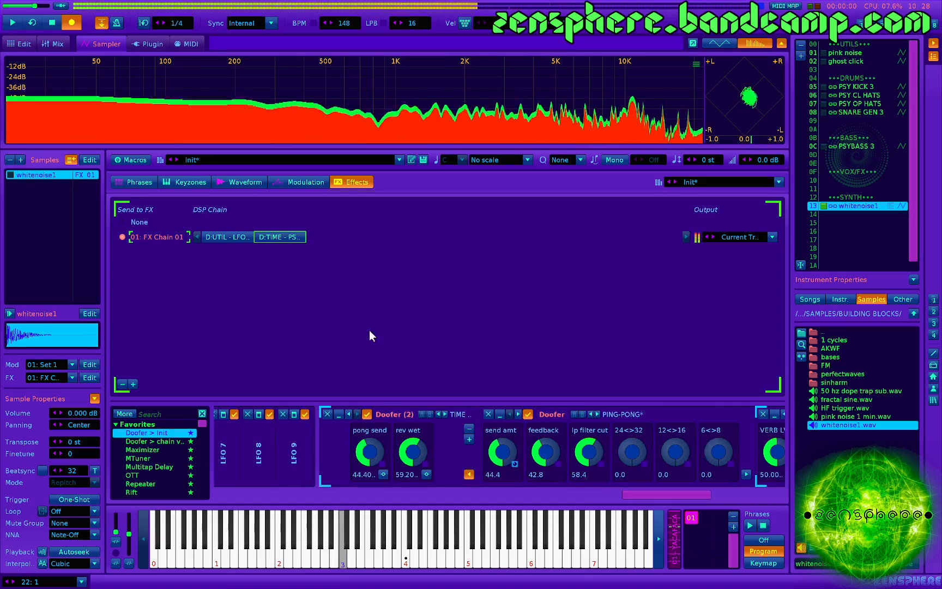
drag(593, 457, 503, 446)
drag(420, 456, 420, 450)
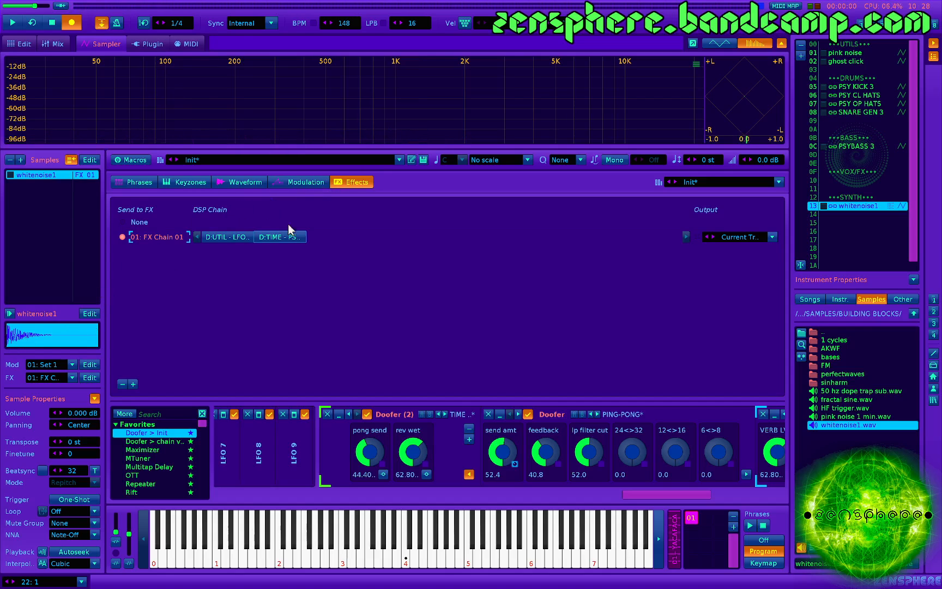
- Load AKWF_sin.wav from the perfectwaves folder as the exciter sample, set it to No Loop and audition it through the effects
click(844, 375)
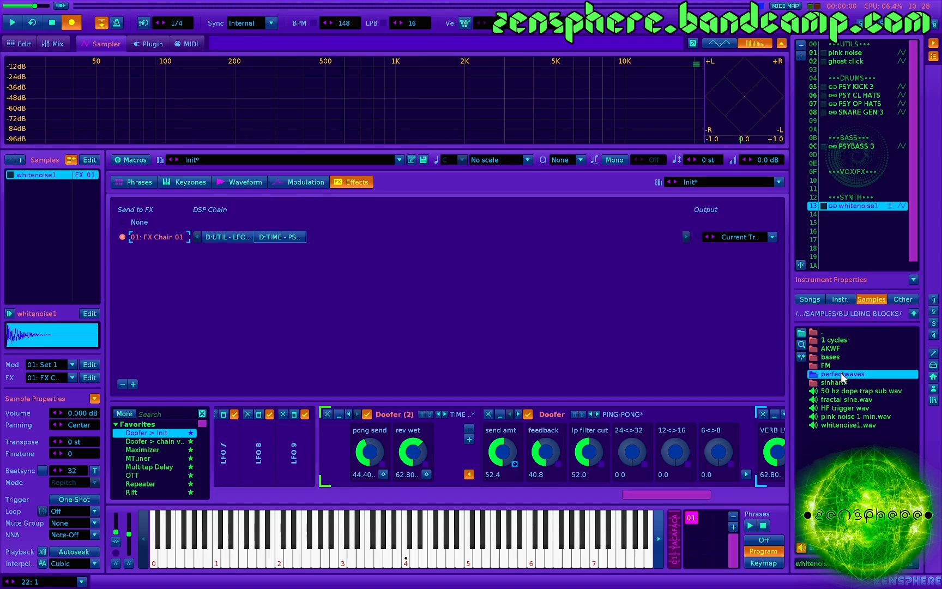
double_click(842, 374)
double_click(845, 349)
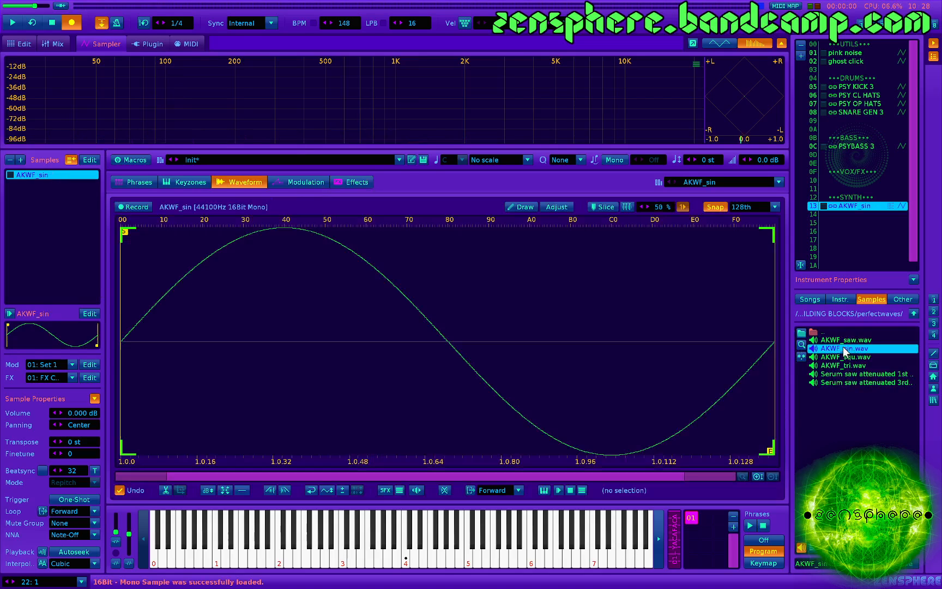
click(495, 491)
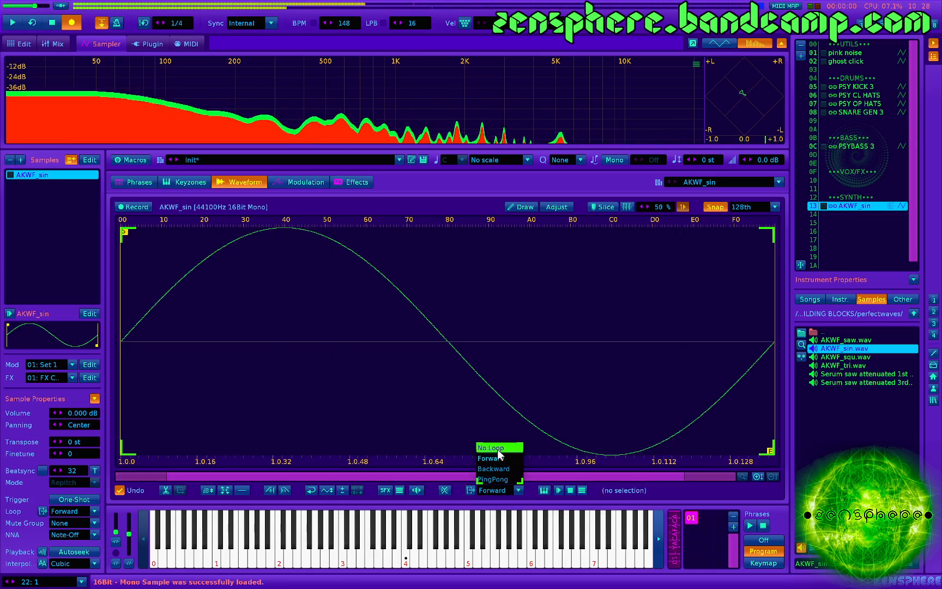
click(497, 449)
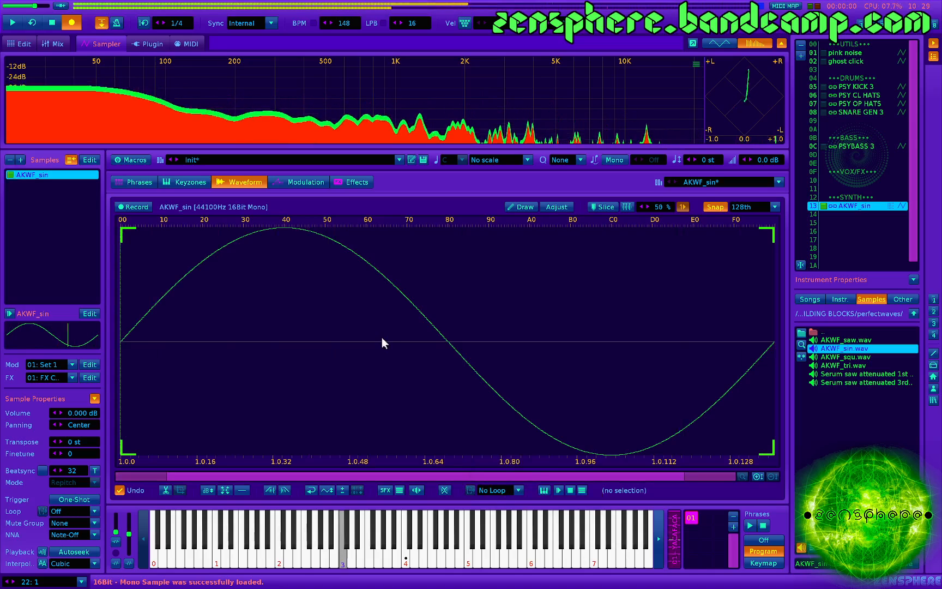
click(355, 182)
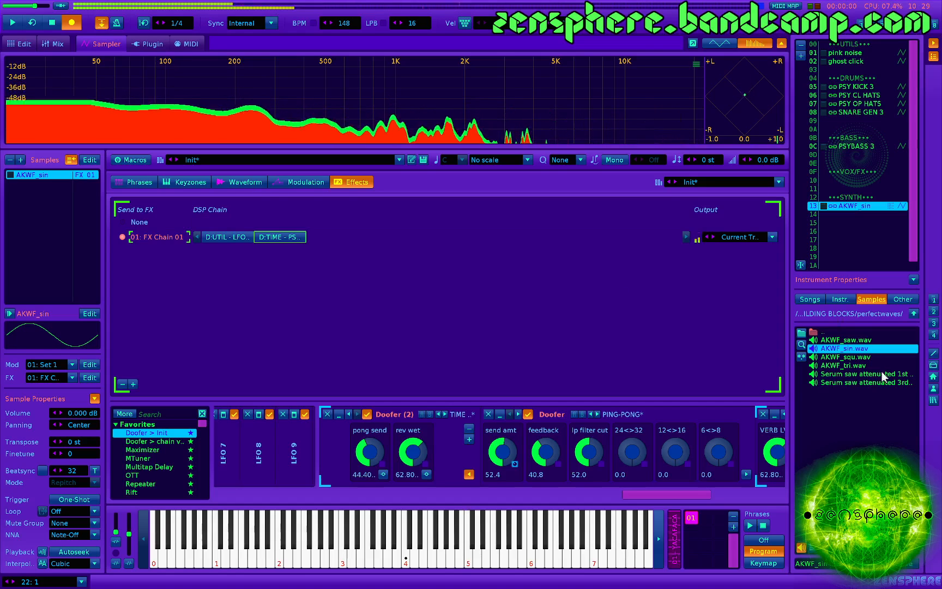
- Swap the exciter sample for AKWF_saw.wav, set it to No Loop and audition it
double_click(846, 341)
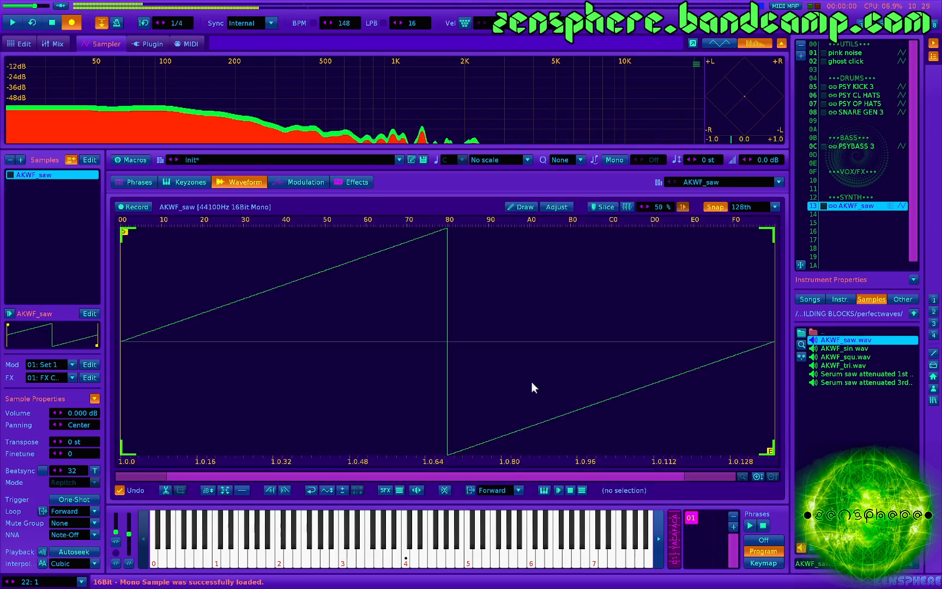
click(500, 490)
click(498, 448)
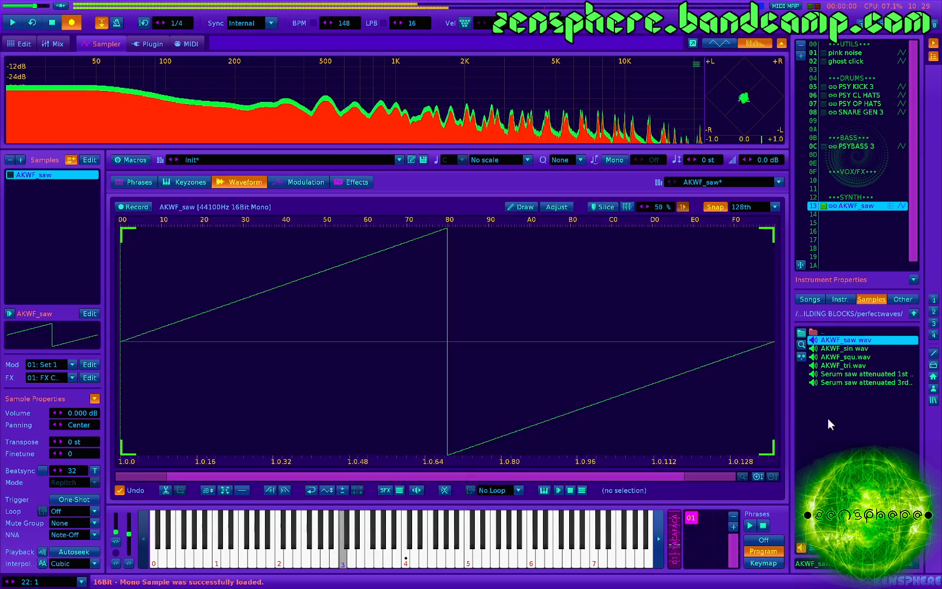
- Load AKWF_squ.wav at -3.3 dB volume and enable its Volume AHDSR with 0 ms attack, 165 ms decay, zero sustain and 0.1 ms release
click(848, 357)
click(849, 357)
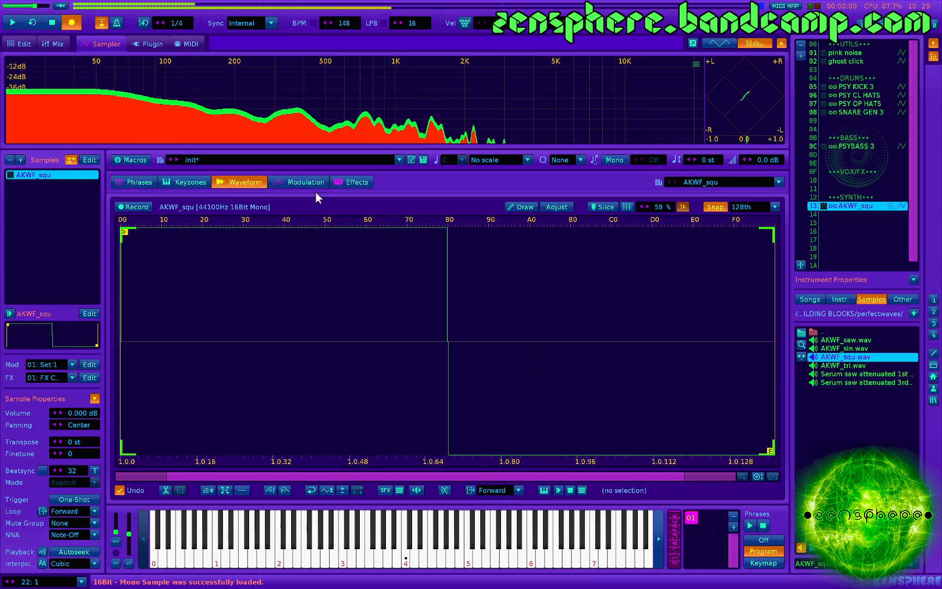
click(300, 179)
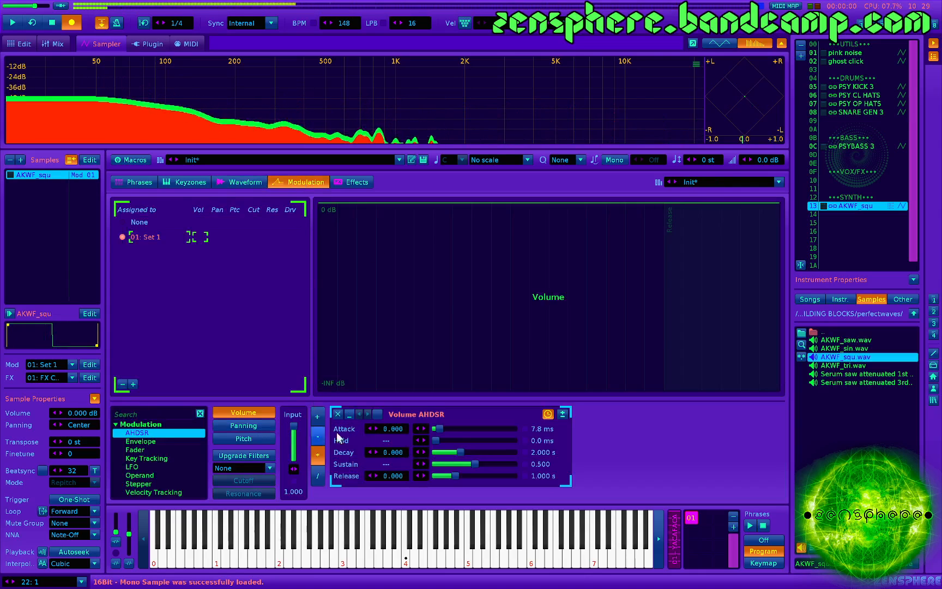
click(374, 414)
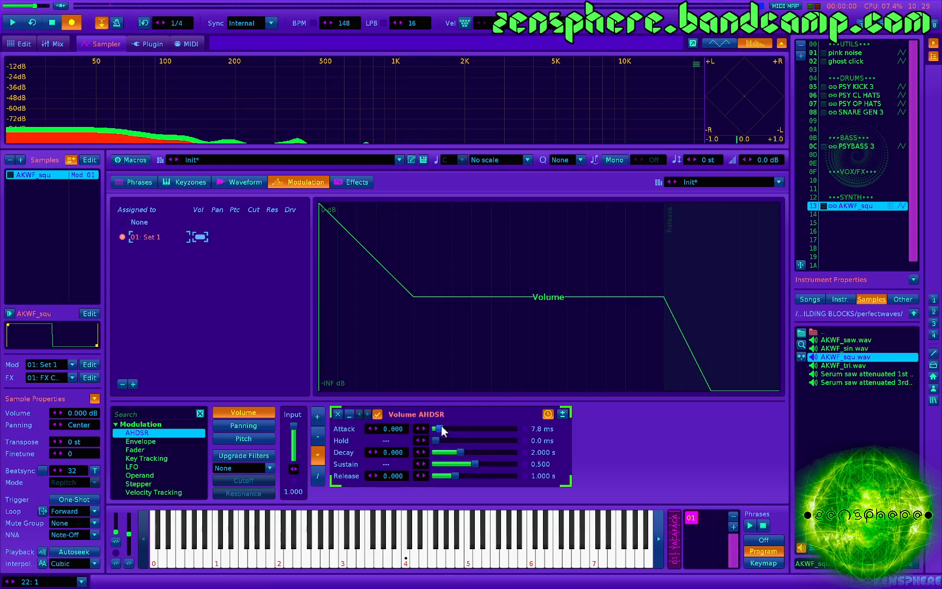
drag(441, 426, 435, 428)
drag(461, 462, 400, 453)
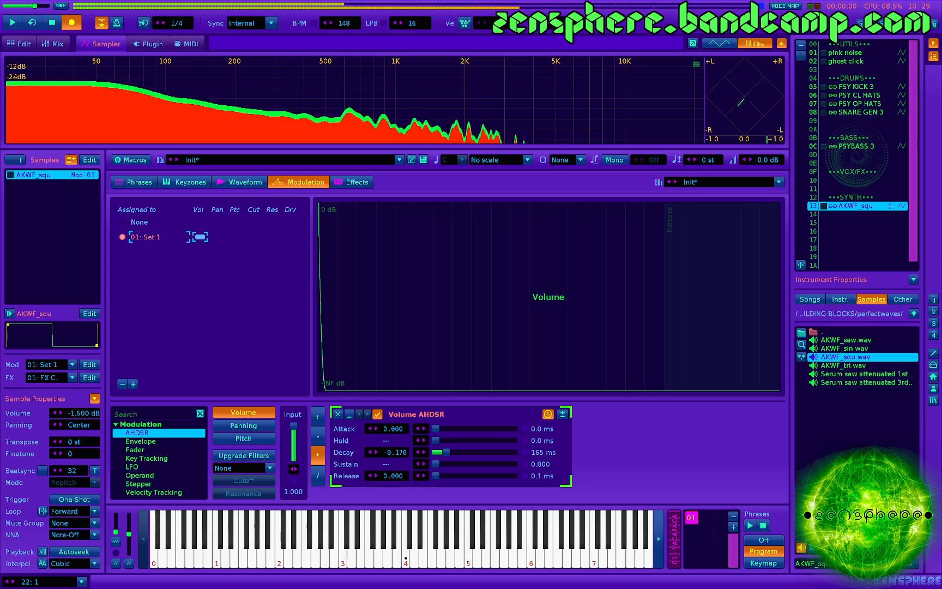
drag(82, 413, 83, 426)
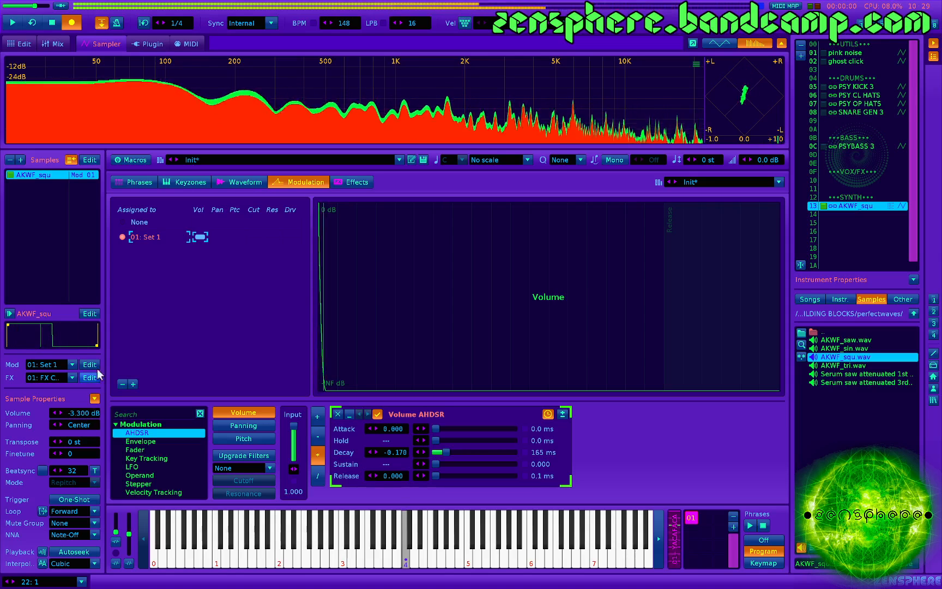
- Upgrade the modulation set's filters, choose BP Clean and add an LFO to the filter's frequency
click(238, 453)
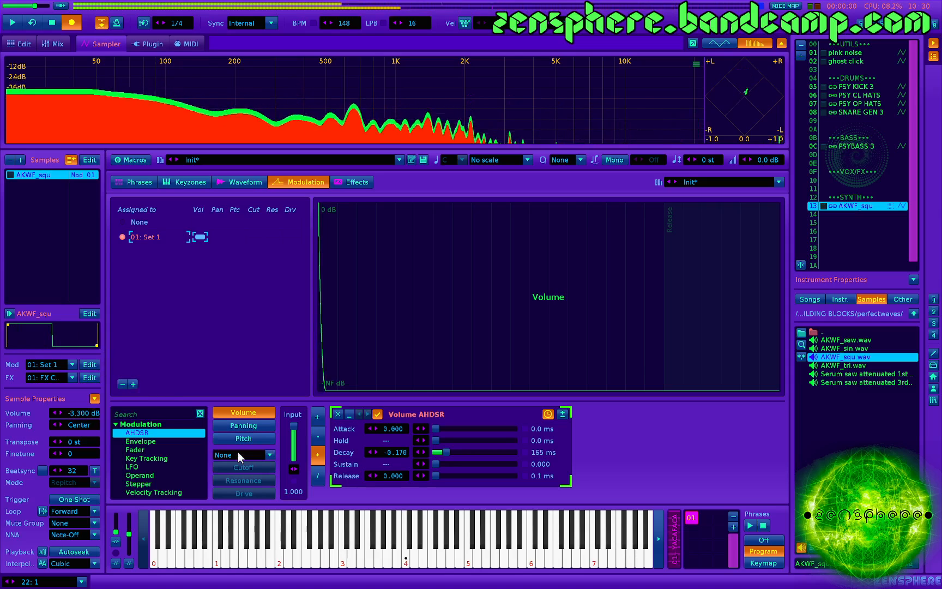
click(238, 451)
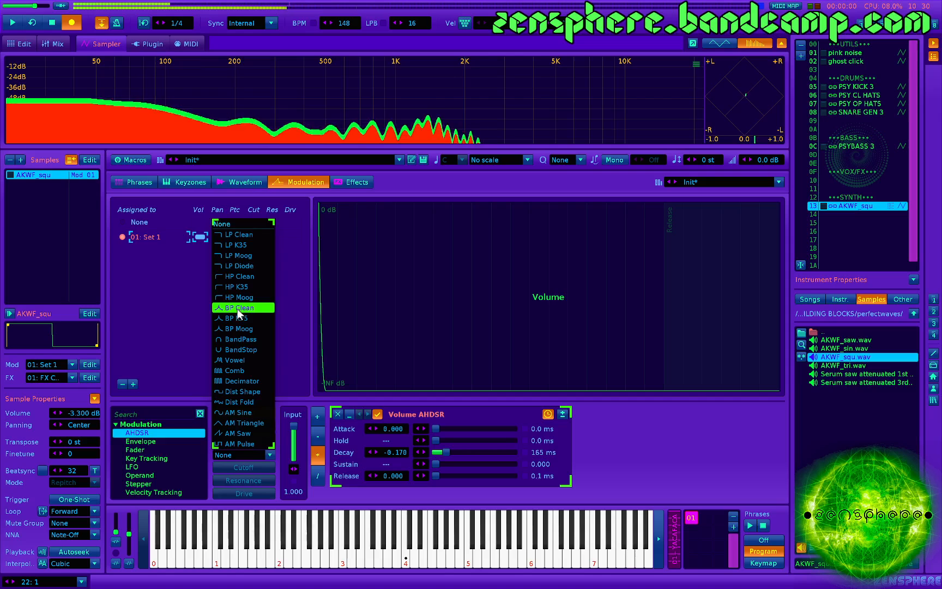
click(237, 309)
click(251, 467)
click(152, 466)
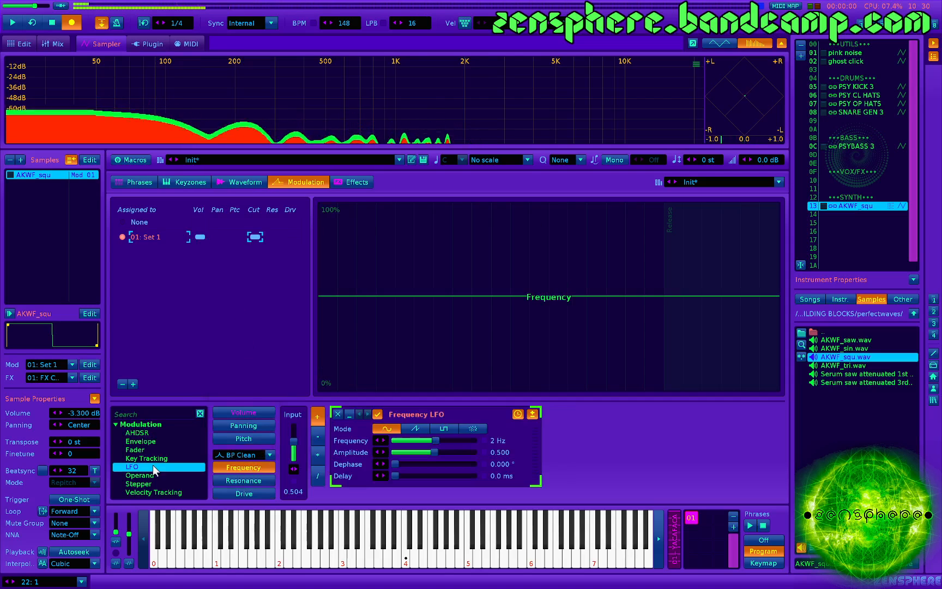
- Set the frequency LFO to random mode at 0.00195 Hz with 0.732 amplitude, and raise the filter's resonance to 0.710
click(473, 428)
drag(433, 441, 452, 453)
key(z)
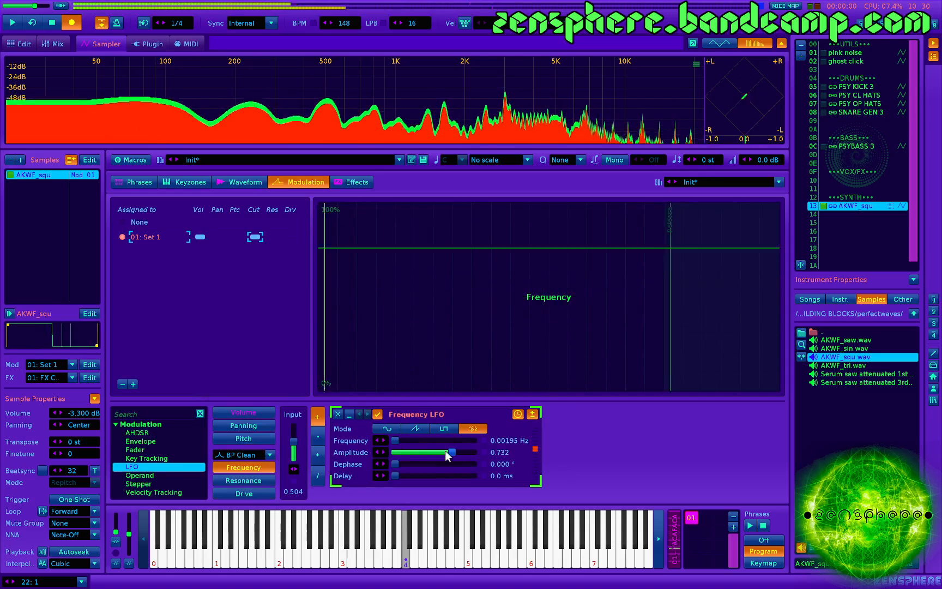
click(267, 477)
drag(294, 435, 293, 437)
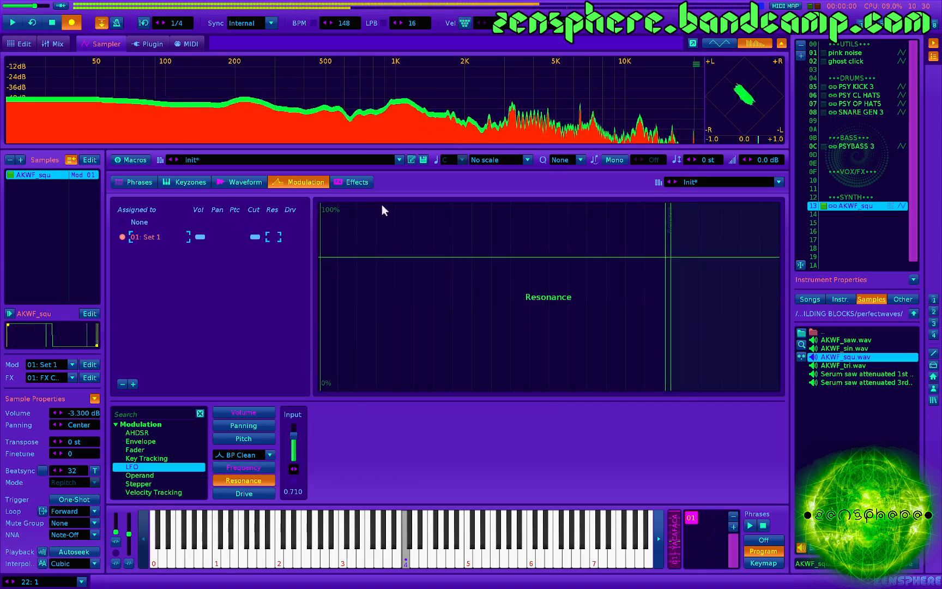
- Insert a Compressor followed by a Maximizer between the two Doofers in the effect chain
click(351, 183)
click(223, 237)
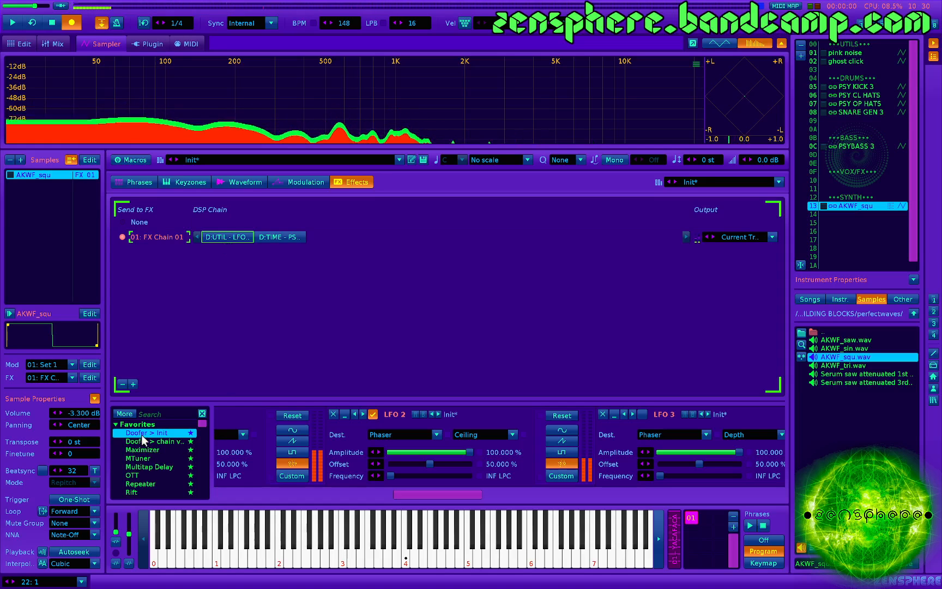
scroll(147, 452, down, 3)
scroll(147, 461, down, 3)
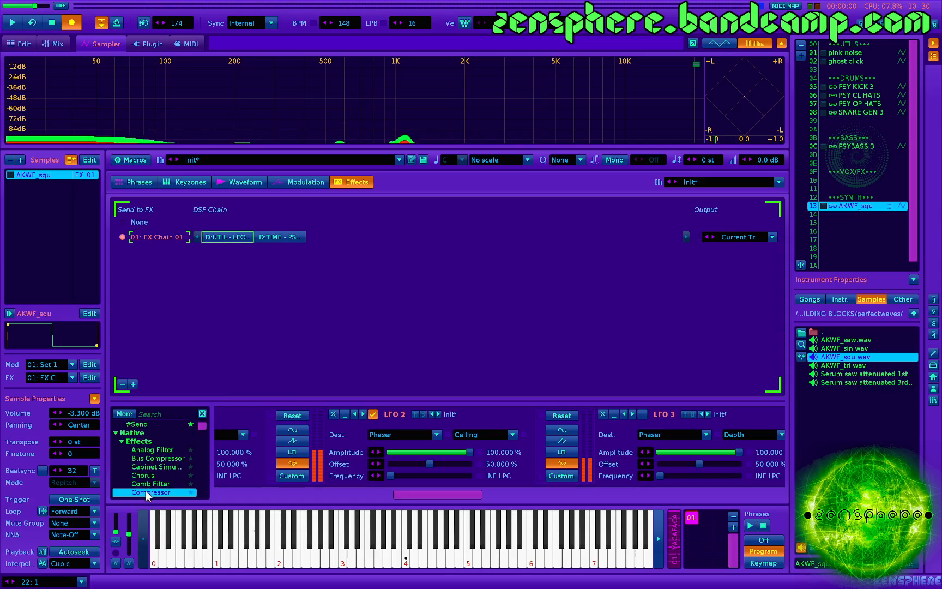
drag(146, 490, 256, 236)
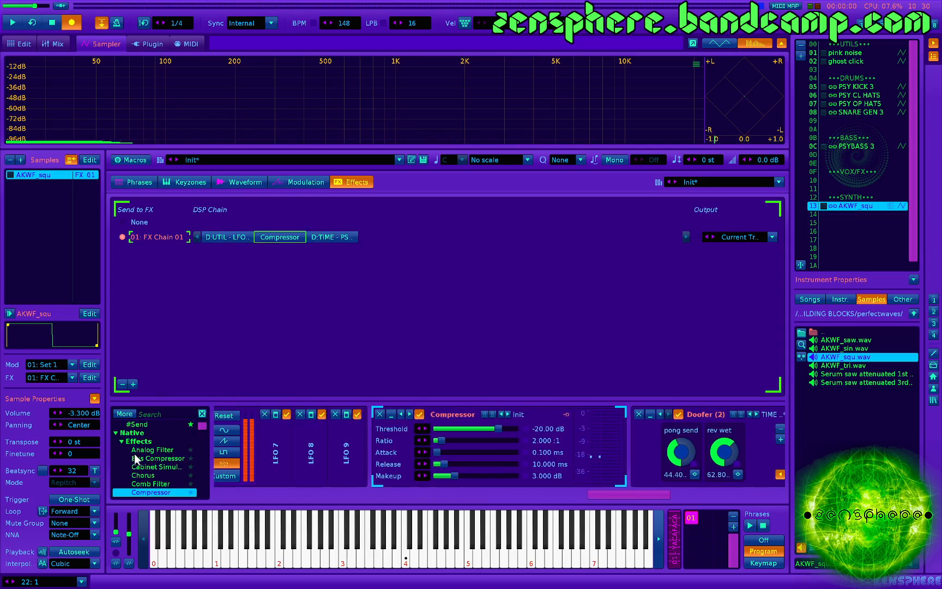
scroll(153, 454, up, 5)
scroll(147, 454, up, 1)
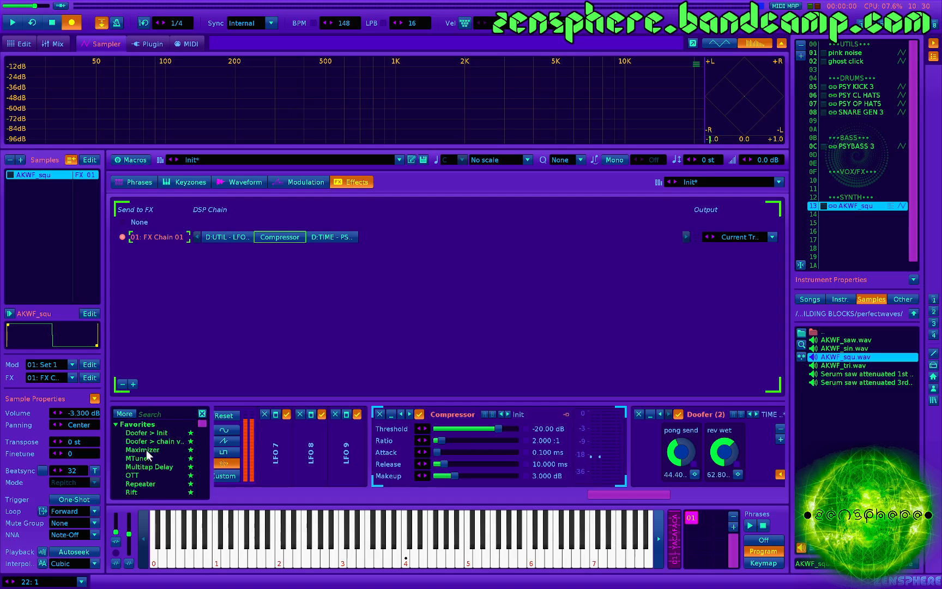
drag(147, 441, 320, 236)
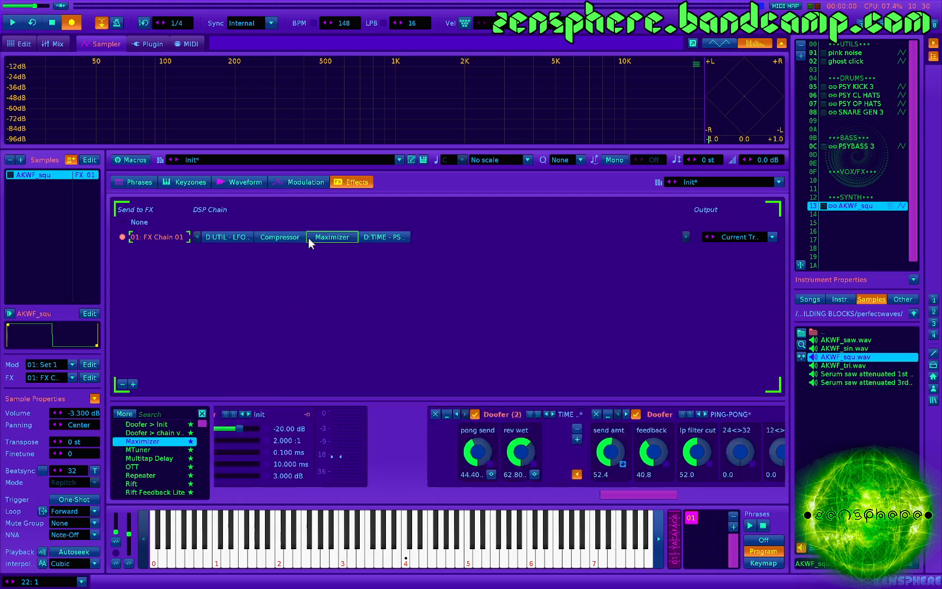
- Set the Compressor's threshold to -3.68 dB, ratio to LIMIT and makeup to -4.145 dB while auditioning the phrase
click(291, 238)
key(z)
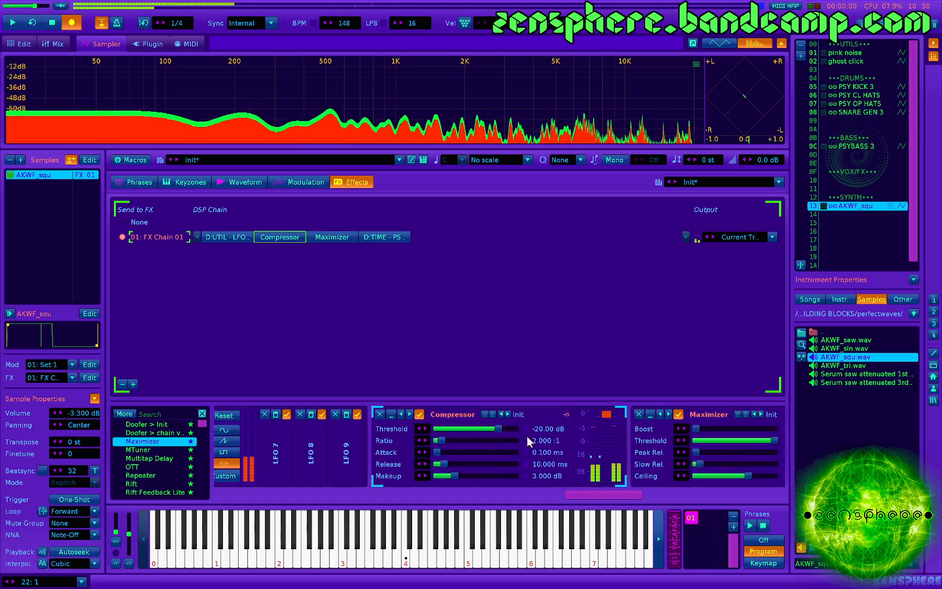
drag(515, 428, 506, 428)
drag(440, 440, 511, 428)
key(z)
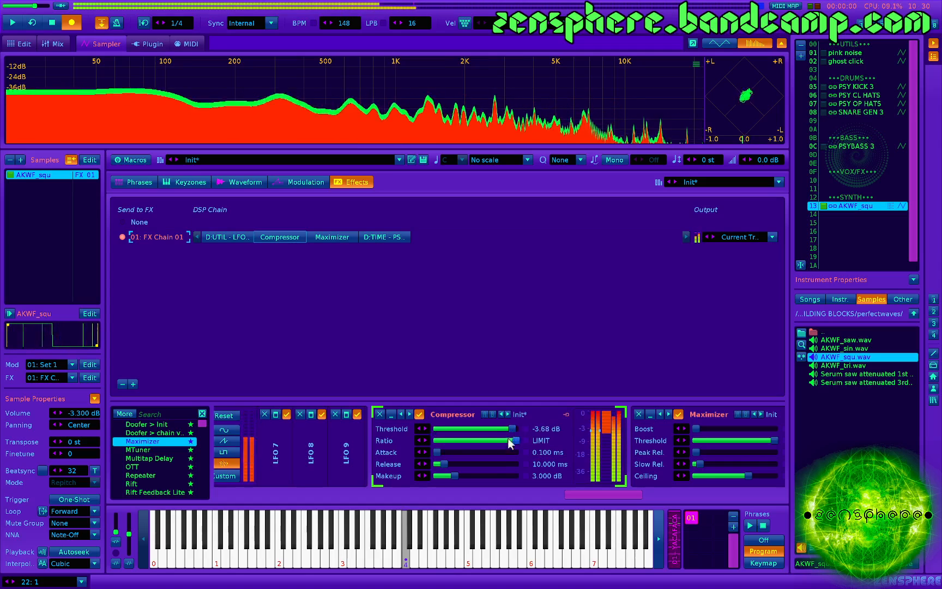
drag(461, 475, 445, 475)
- Load the Maximizer's -6 db limit preset, set its threshold to -3 dB and raise its boost to about 2.6 dB
scroll(468, 464, right, 2)
scroll(470, 463, right, 3)
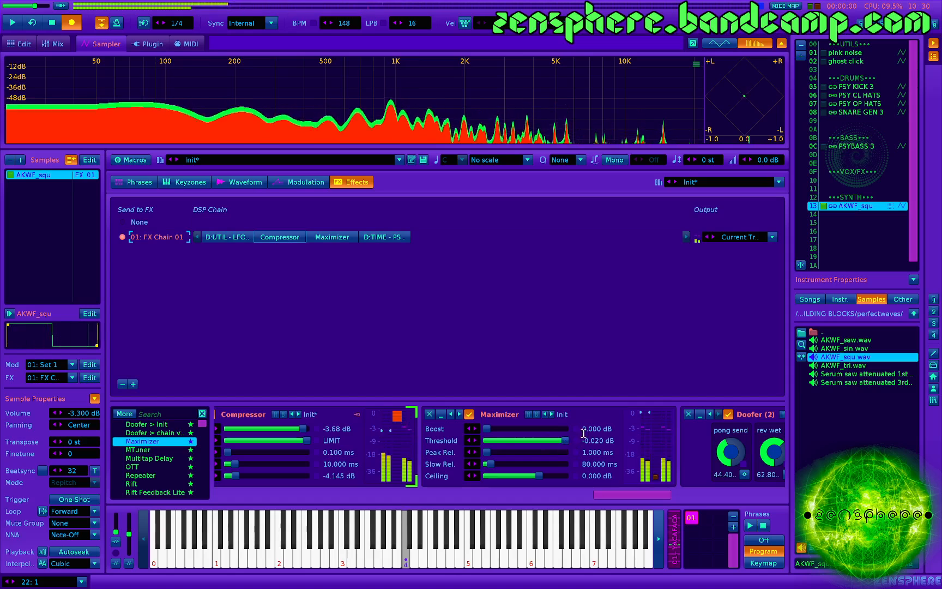
click(563, 414)
click(606, 486)
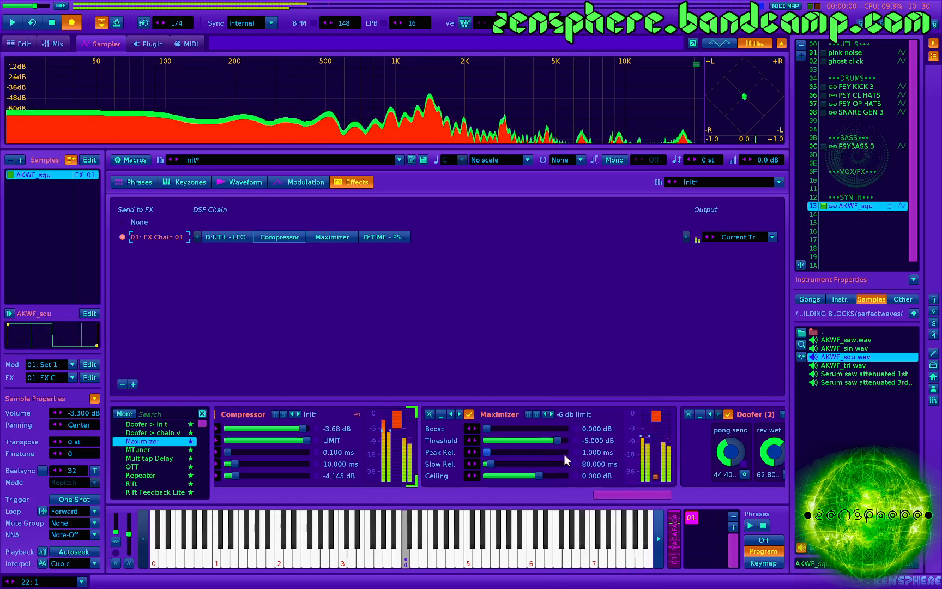
click(585, 441)
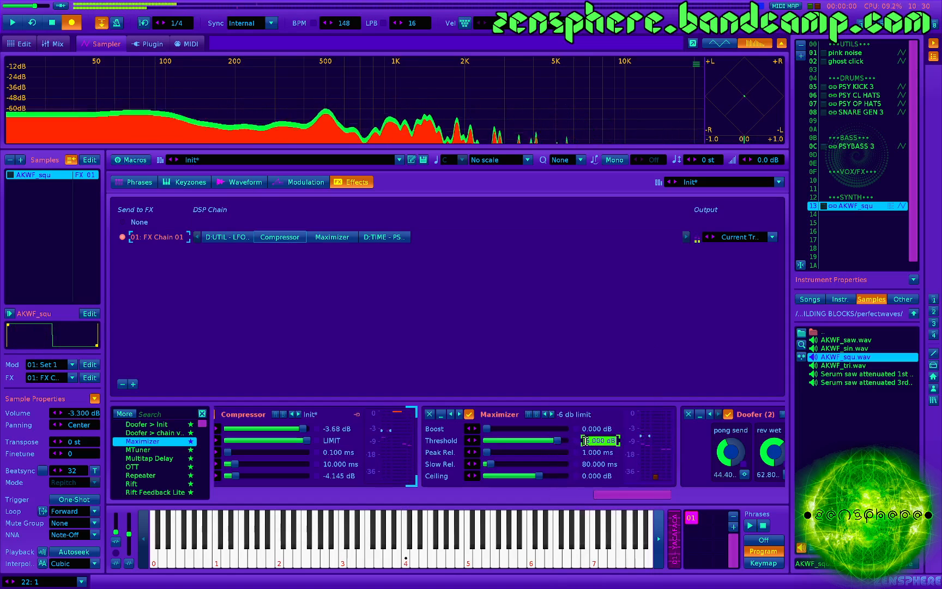
text(-3)
key(Return)
drag(487, 430, 498, 429)
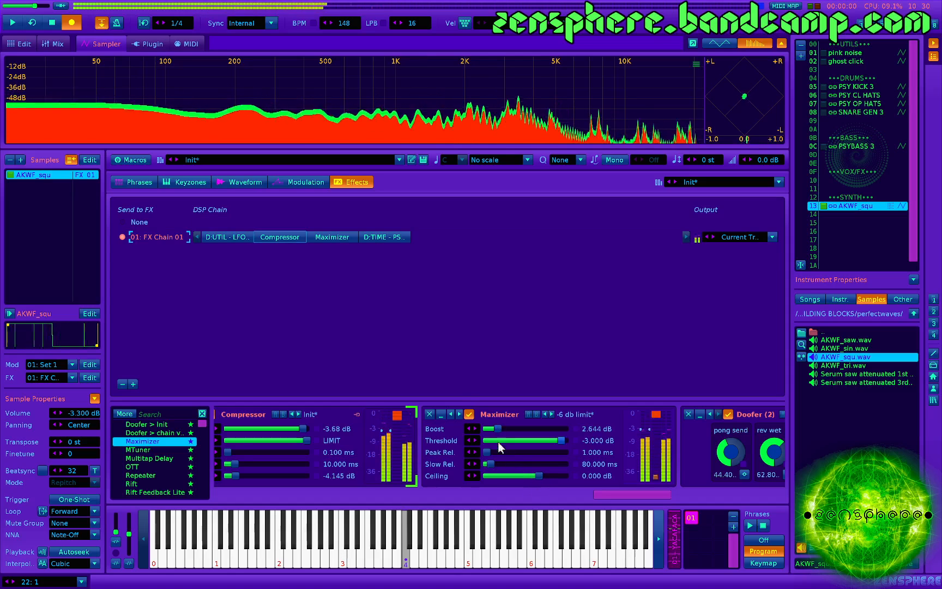